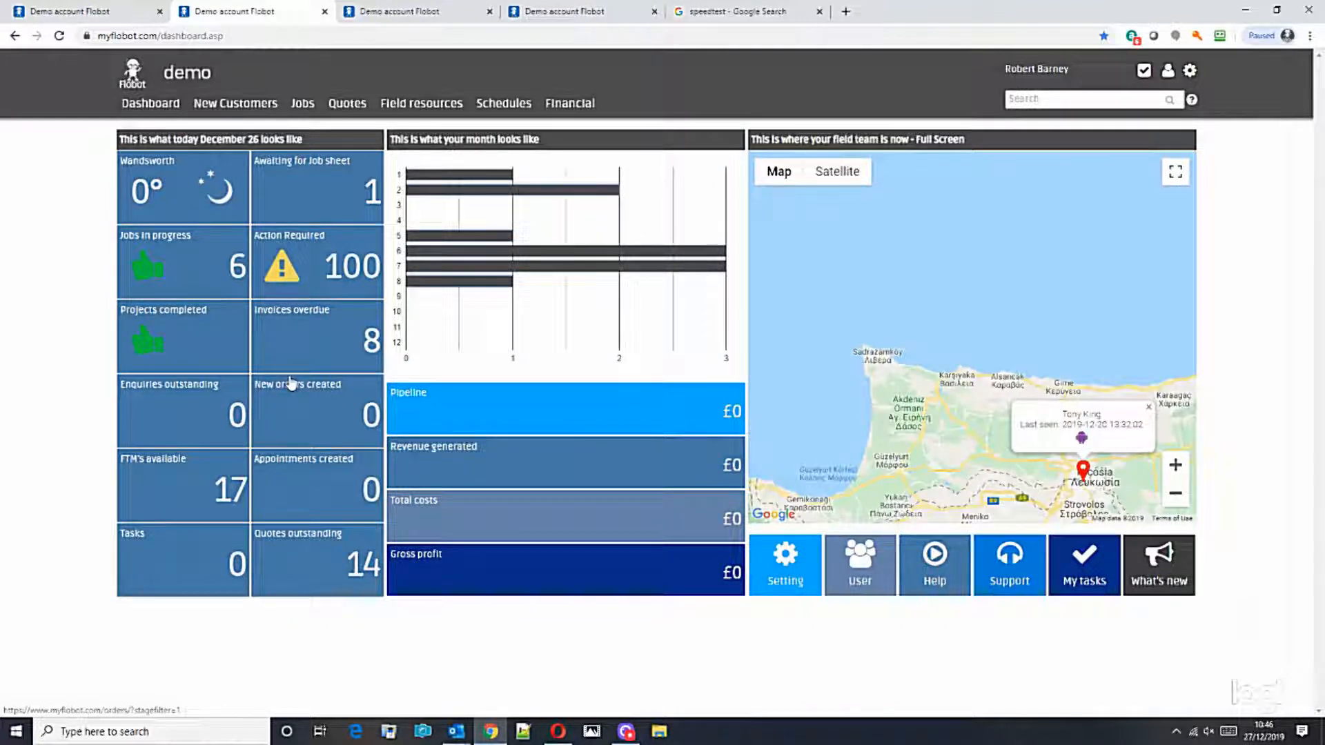
Step: Zoom the field-team map out from Cyprus and pan across to Western Europe
{"action": "left_click", "coordinate": [1177, 498]}
{"action": "left_click", "coordinate": [1177, 498]}
{"action": "left_click", "coordinate": [1177, 498]}
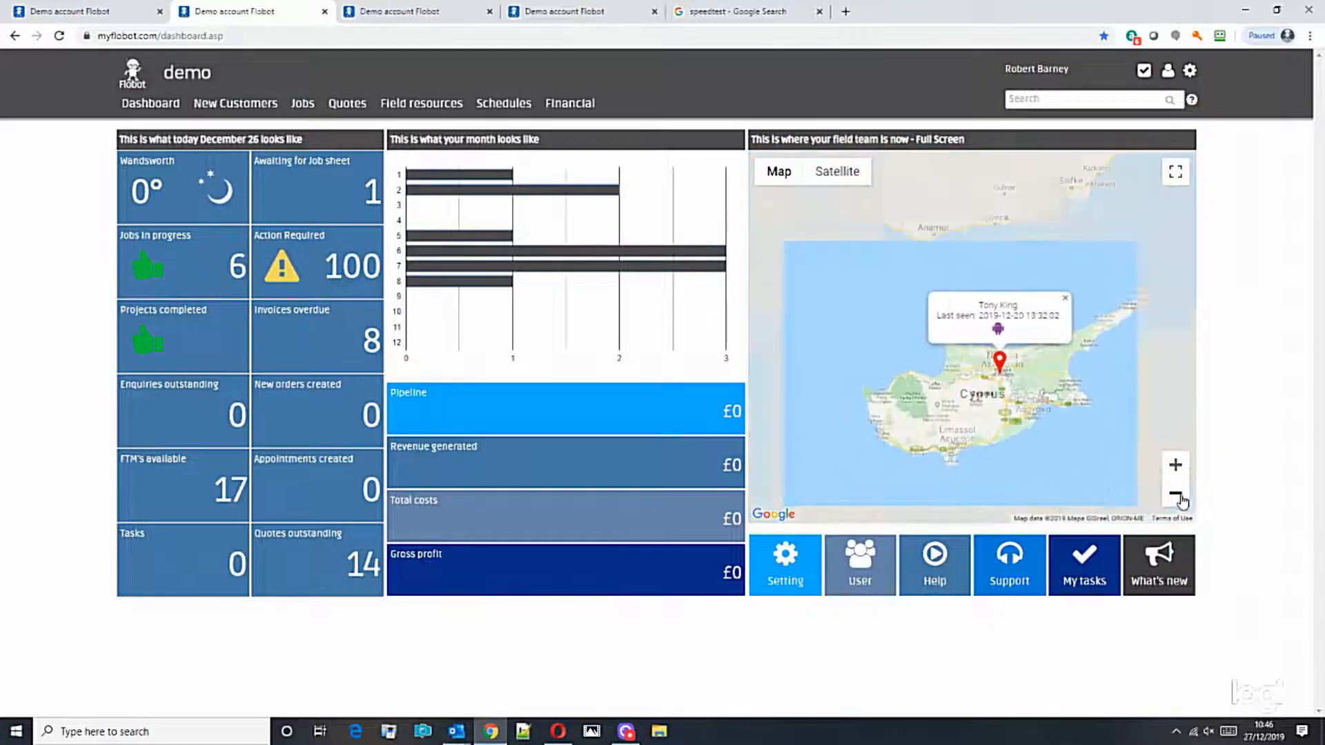
{"action": "left_click", "coordinate": [1176, 498]}
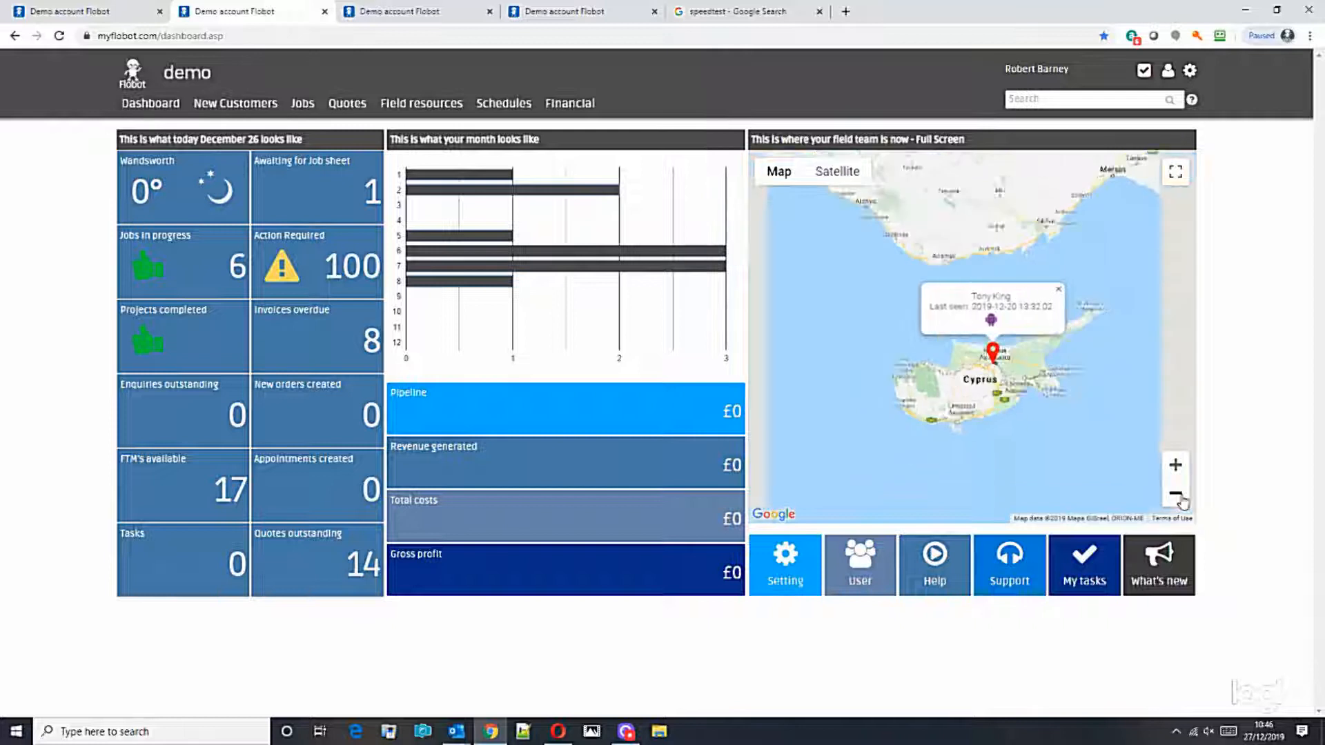
{"action": "left_click", "coordinate": [1177, 498]}
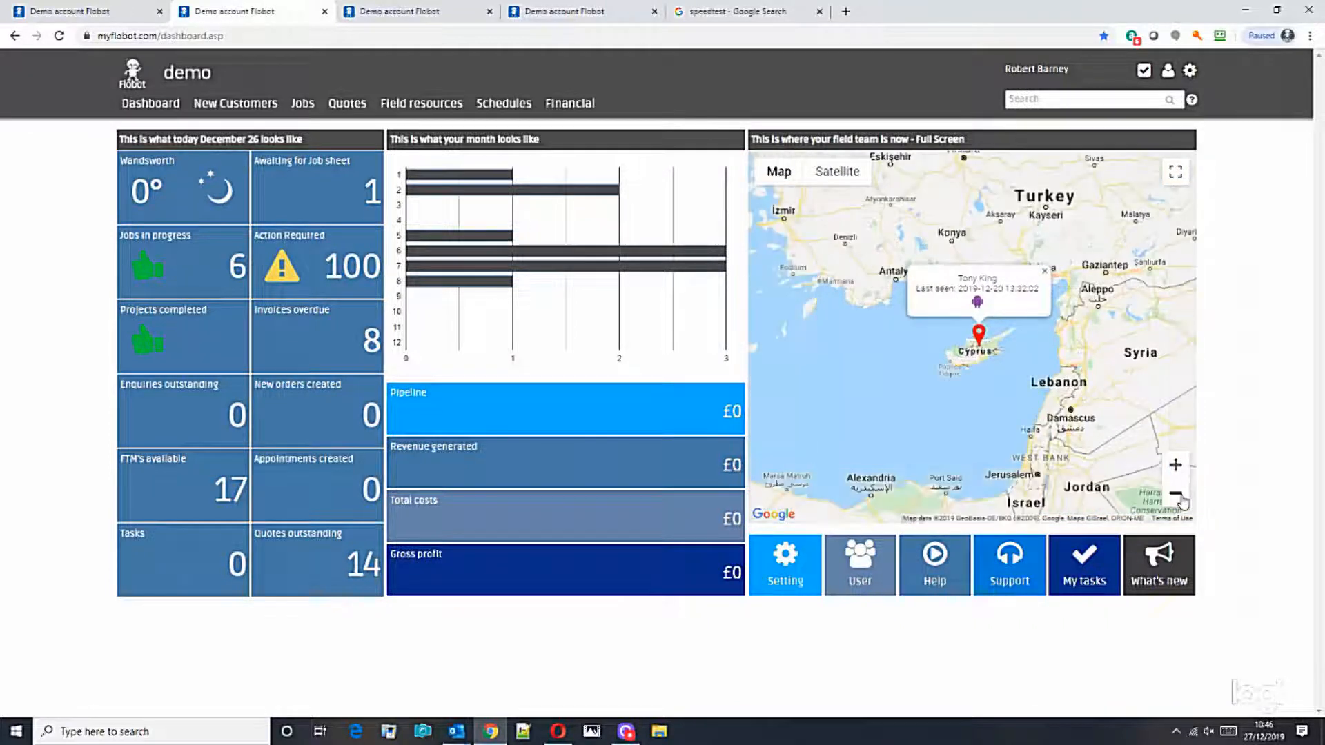
{"action": "left_click", "coordinate": [1183, 499]}
{"action": "left_click", "coordinate": [1182, 500]}
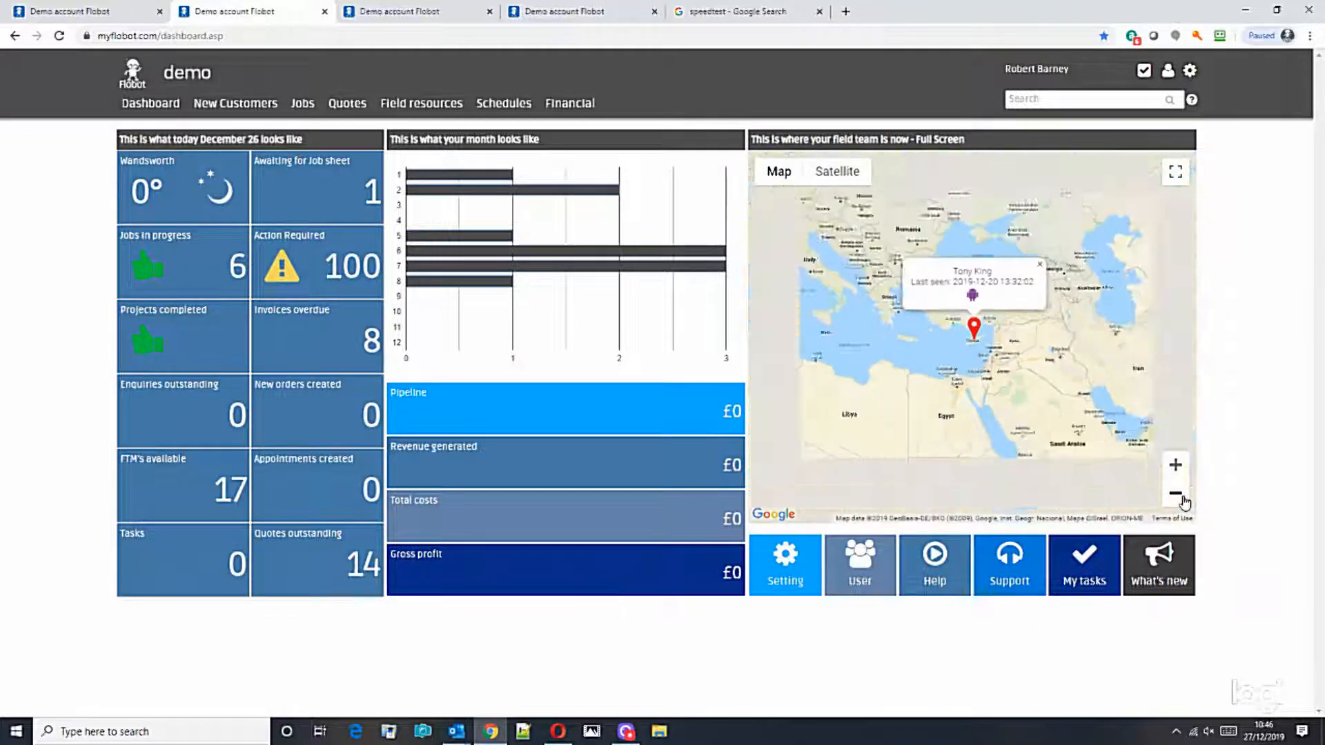
{"action": "left_click_drag", "start_coordinate": [960, 379], "coordinate": [1028, 454]}
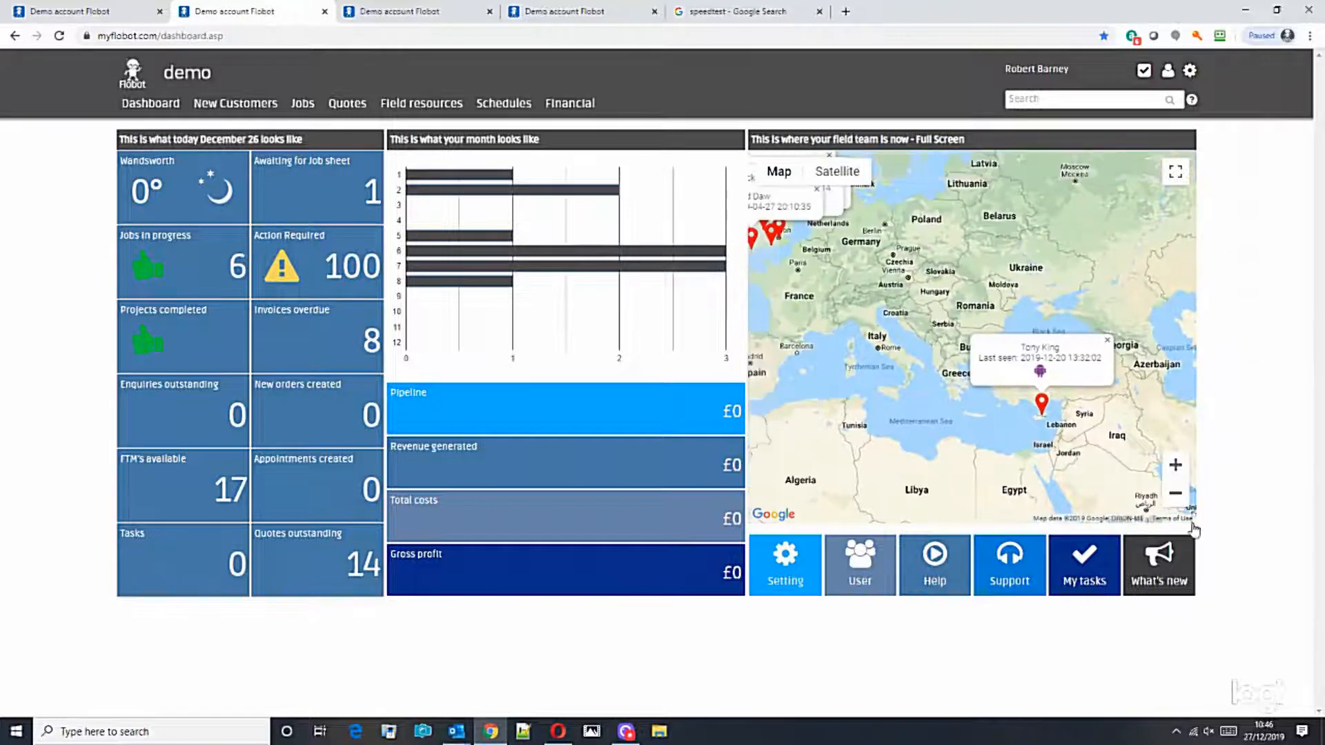
Step: Zoom in on the UK team markers and centre the map on southern England
{"action": "left_click", "coordinate": [1177, 496]}
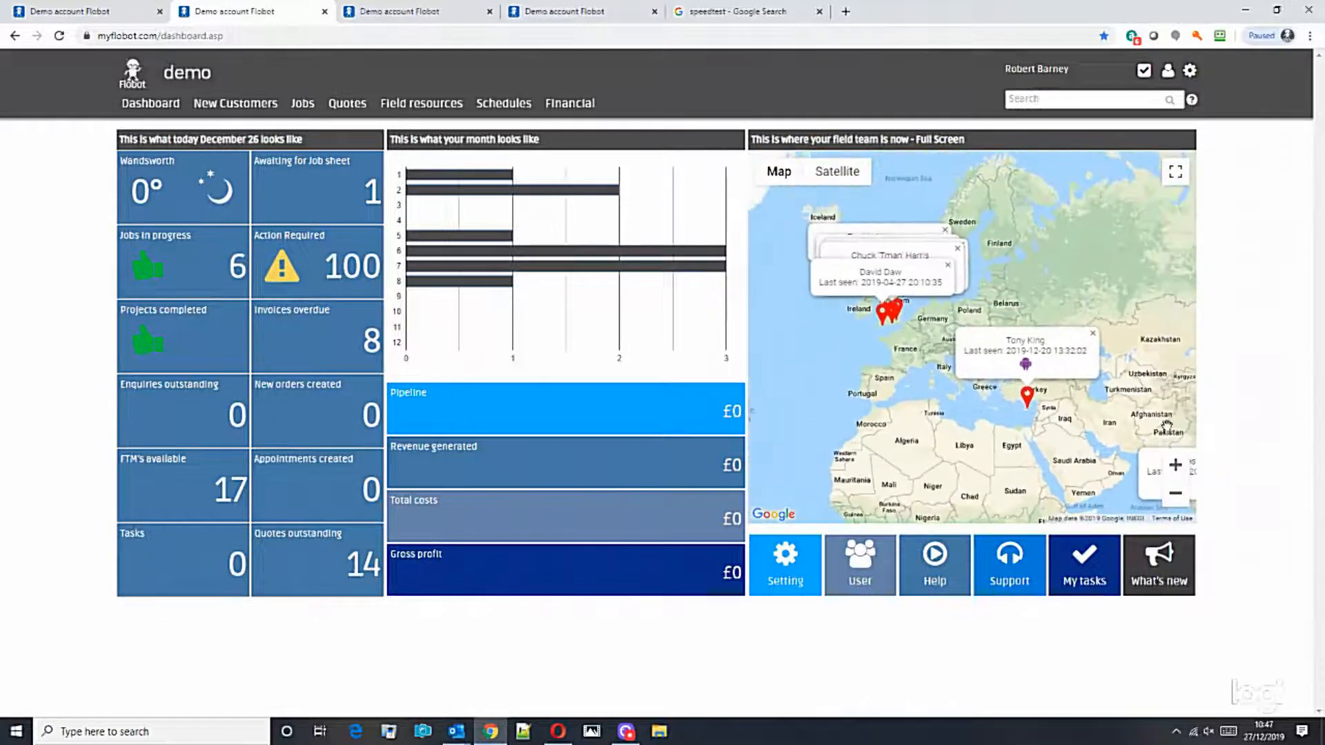
{"action": "left_click", "coordinate": [1177, 464]}
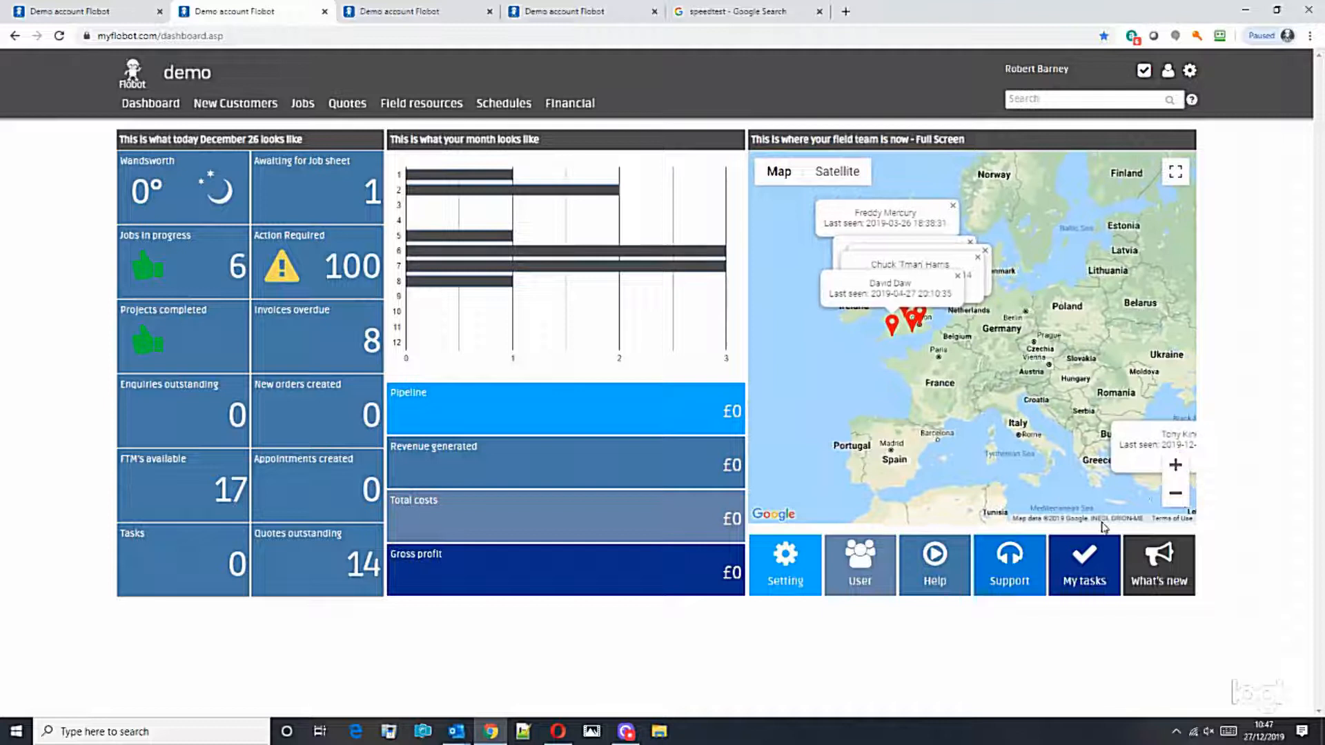
{"action": "left_click", "coordinate": [1177, 464]}
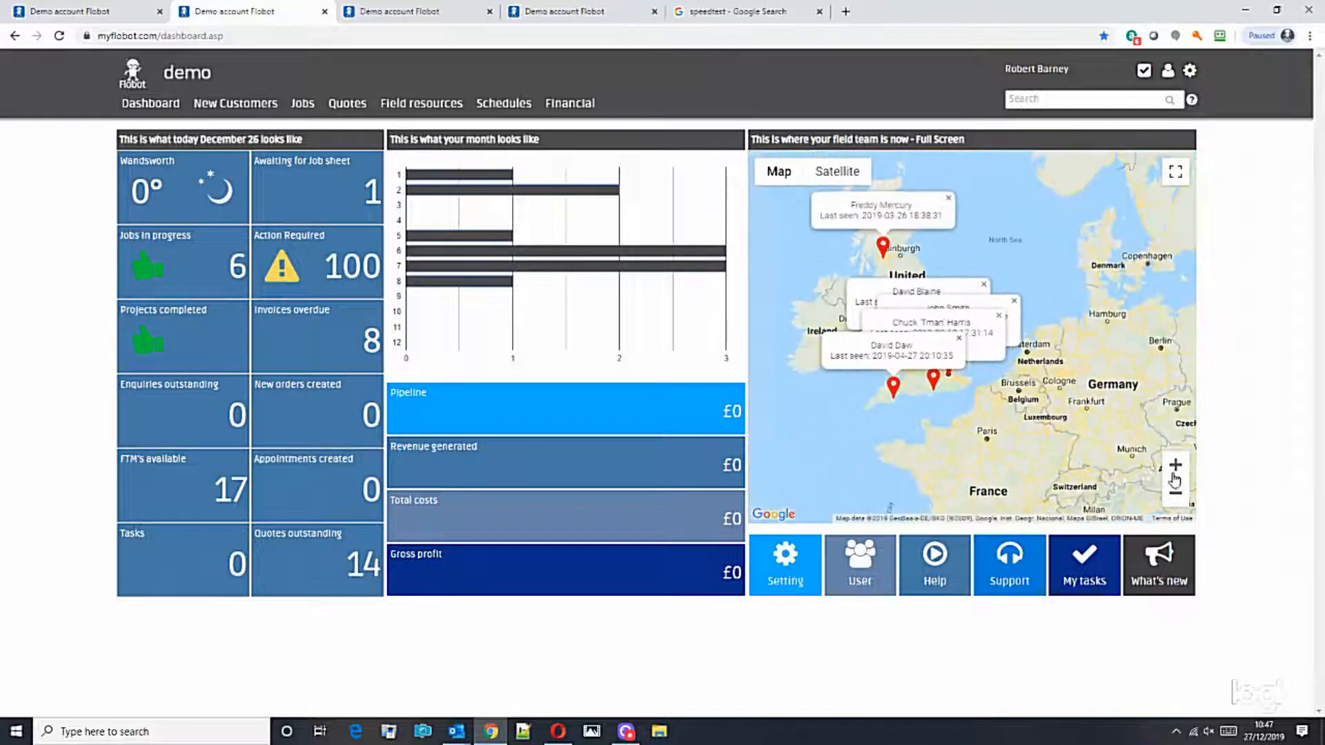
{"action": "left_click", "coordinate": [1177, 466]}
{"action": "left_click_drag", "start_coordinate": [944, 470], "coordinate": [1099, 436]}
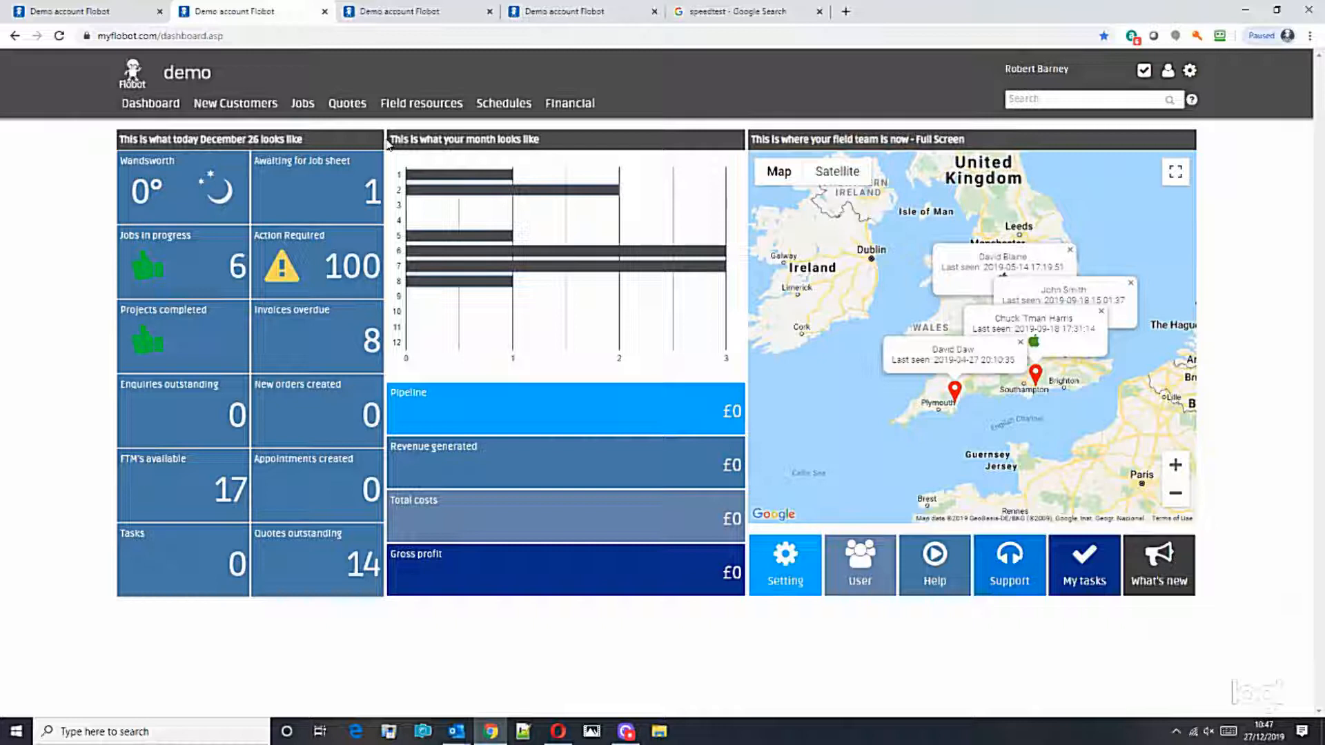
Step: On the new enquiry form, finish the Details of enquiry text so it ends 'in Wimbledon London'
{"action": "left_click", "coordinate": [423, 22]}
{"action": "left_click", "coordinate": [563, 20]}
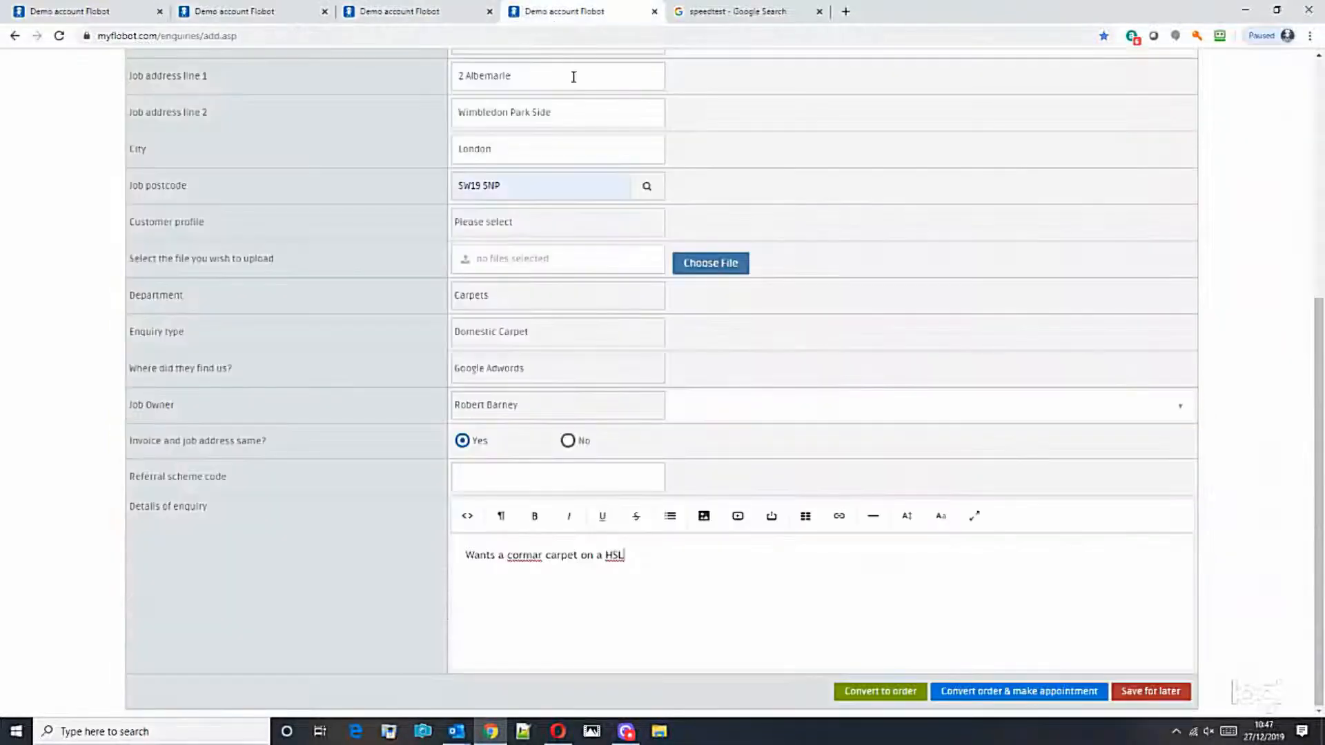
{"action": "scroll", "coordinate": [897, 256], "scroll_direction": "up", "scroll_amount": 6}
{"action": "mouse_move", "coordinate": [245, 109]}
{"action": "scroll", "coordinate": [739, 264], "scroll_direction": "down", "scroll_amount": 1}
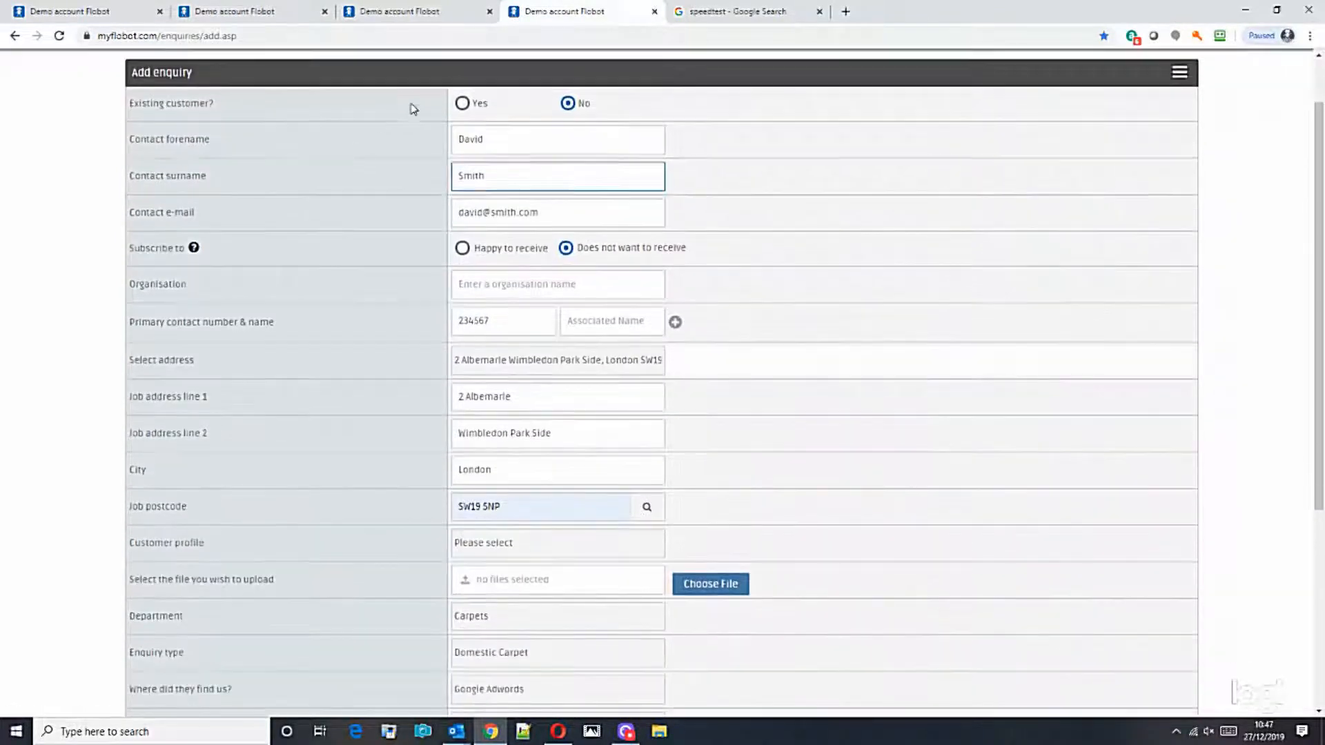
{"action": "scroll", "coordinate": [795, 360], "scroll_direction": "down", "scroll_amount": 5}
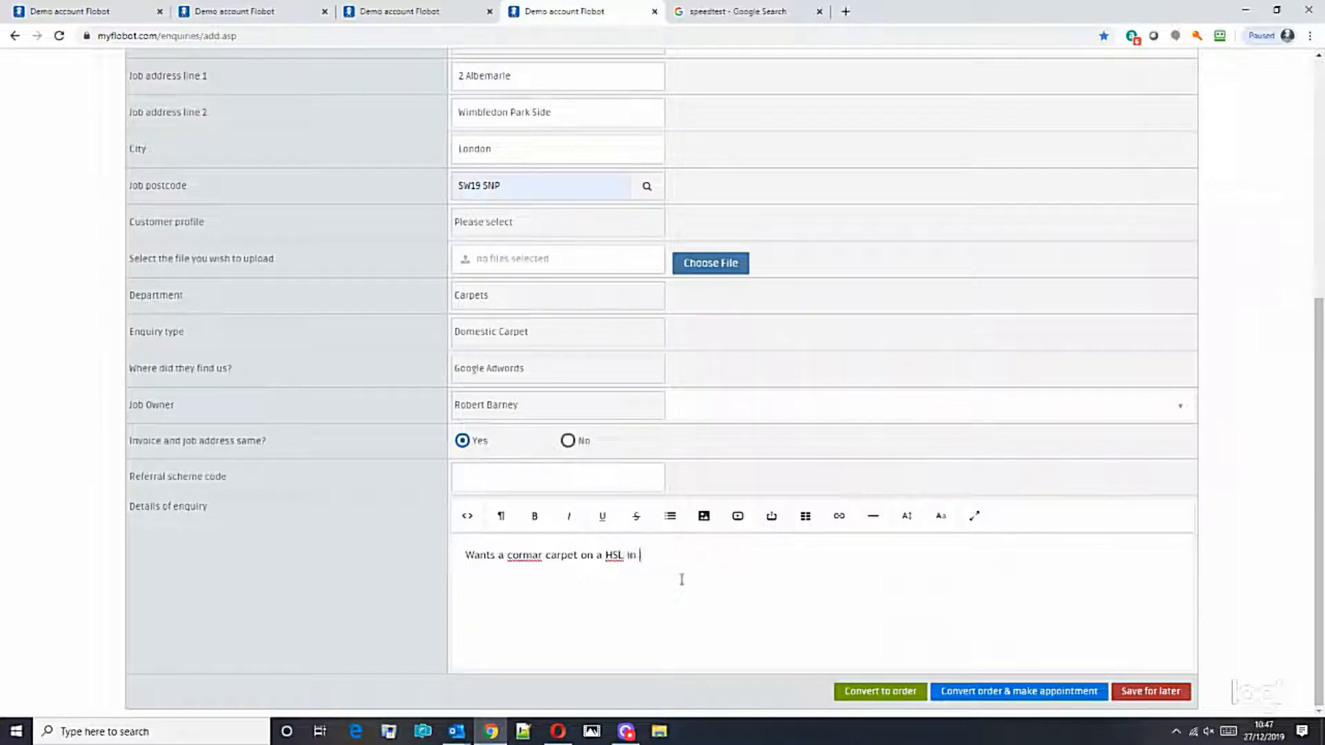
{"action": "type", "text": "Lon"}
Step: Set Customer profile to Homeowner and convert the enquiry to an order with appointment
{"action": "left_click", "coordinate": [490, 237]}
{"action": "left_click", "coordinate": [492, 254]}
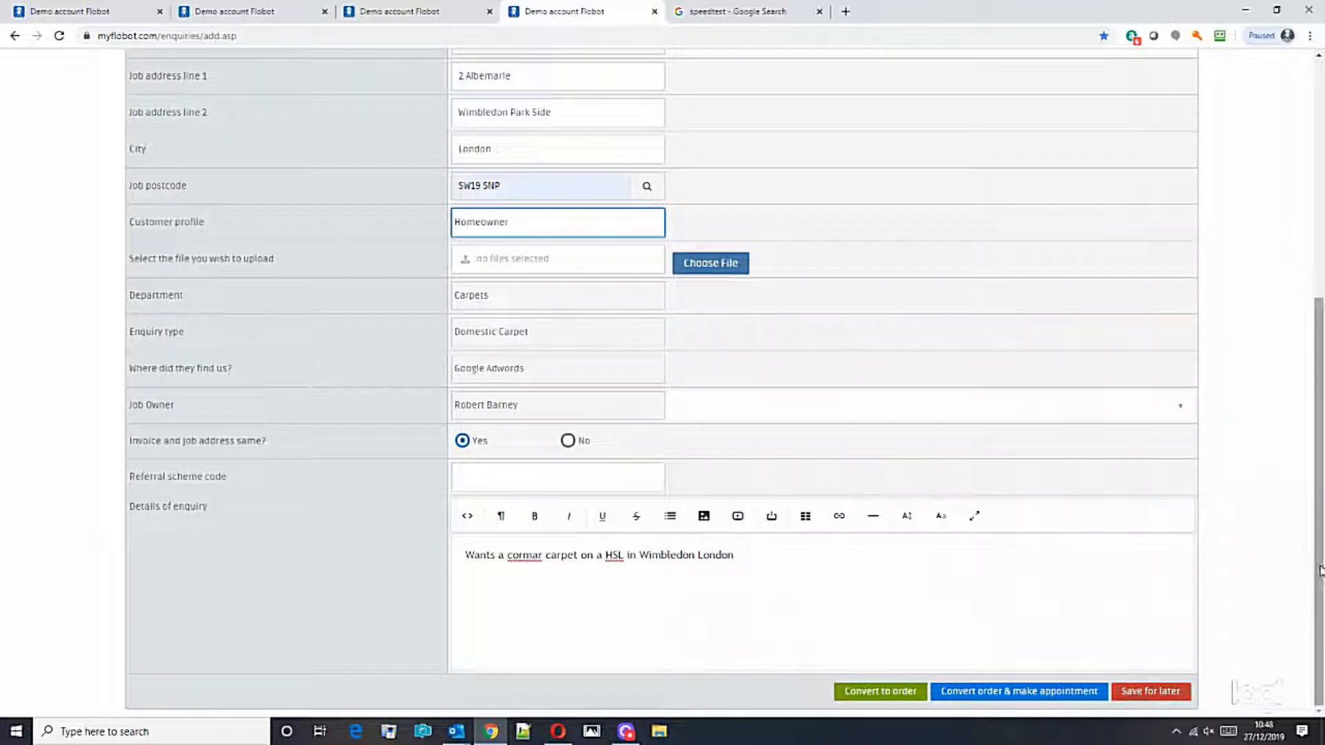
{"action": "scroll", "coordinate": [1121, 690], "scroll_direction": "up", "scroll_amount": 6}
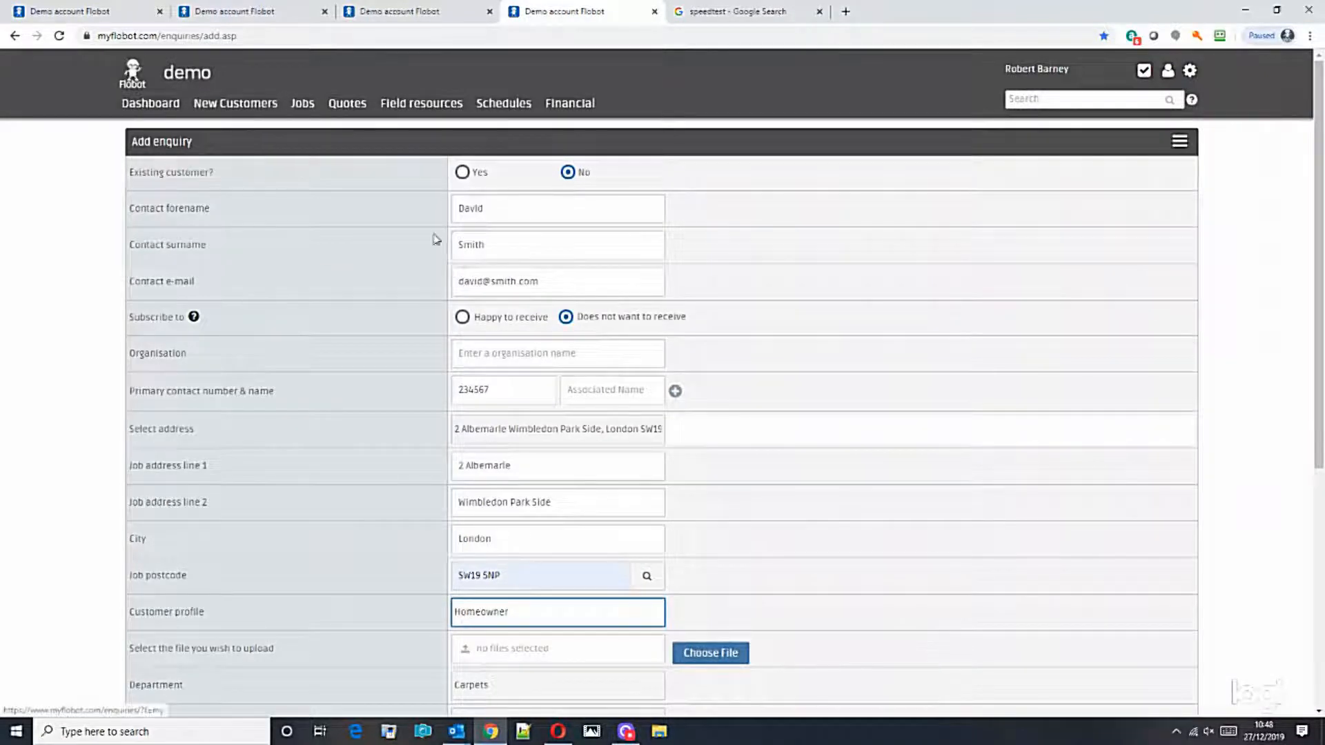
{"action": "left_click_drag", "start_coordinate": [1319, 294], "coordinate": [1319, 524]}
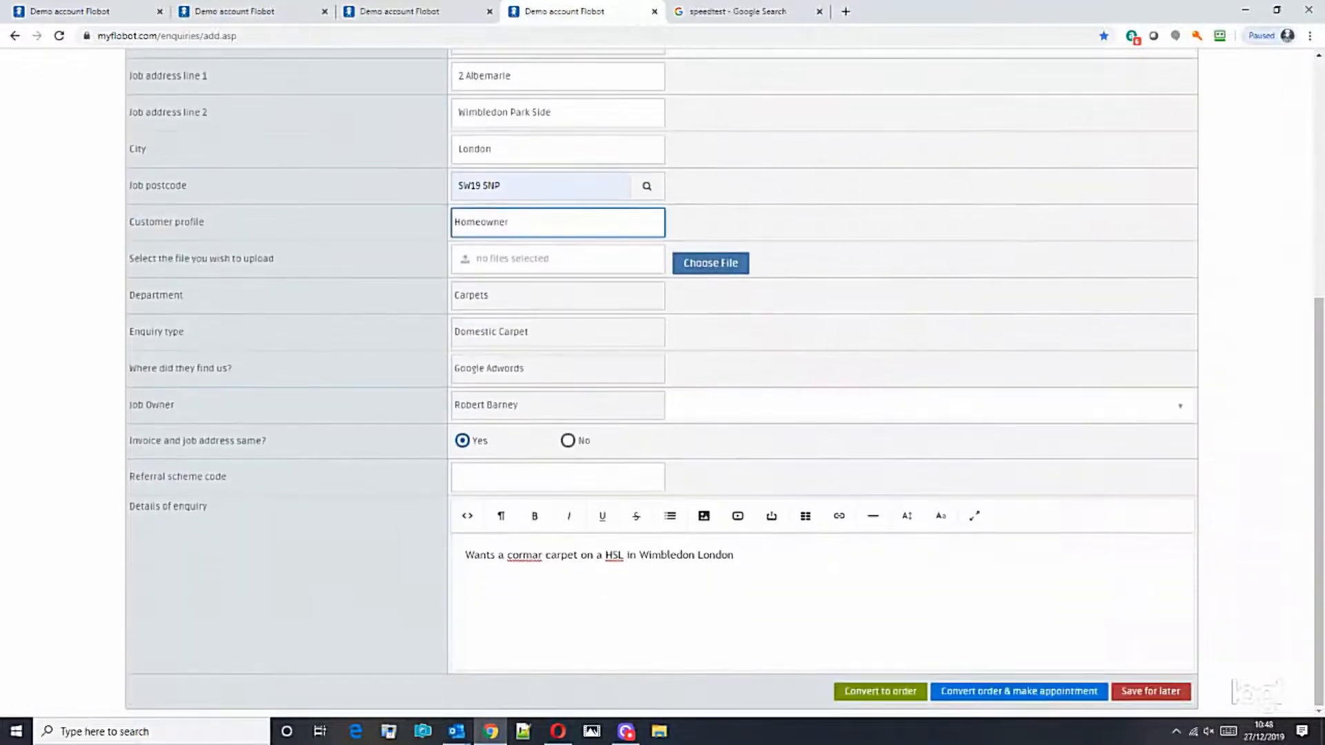
{"action": "left_click", "coordinate": [987, 702]}
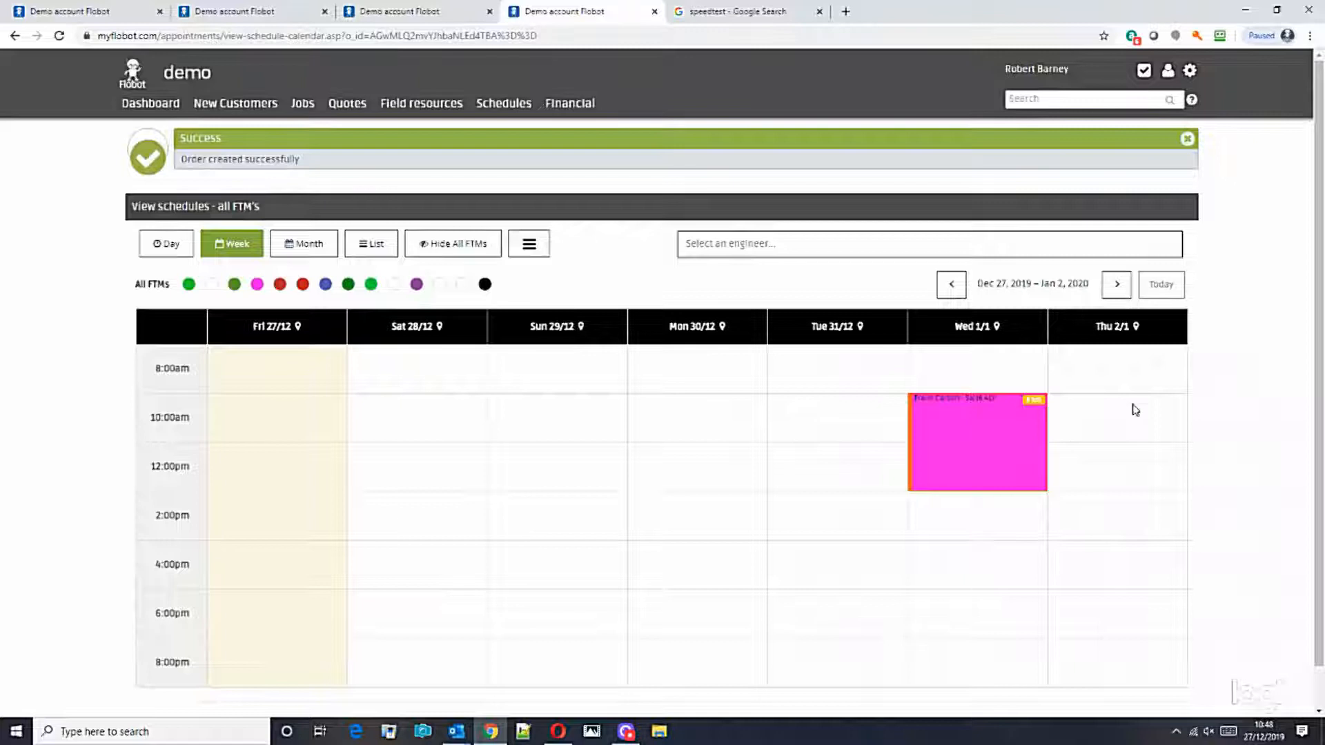
Step: Dismiss the order-created banner and filter the schedule to the chosen engineer
{"action": "left_click", "coordinate": [1187, 139]}
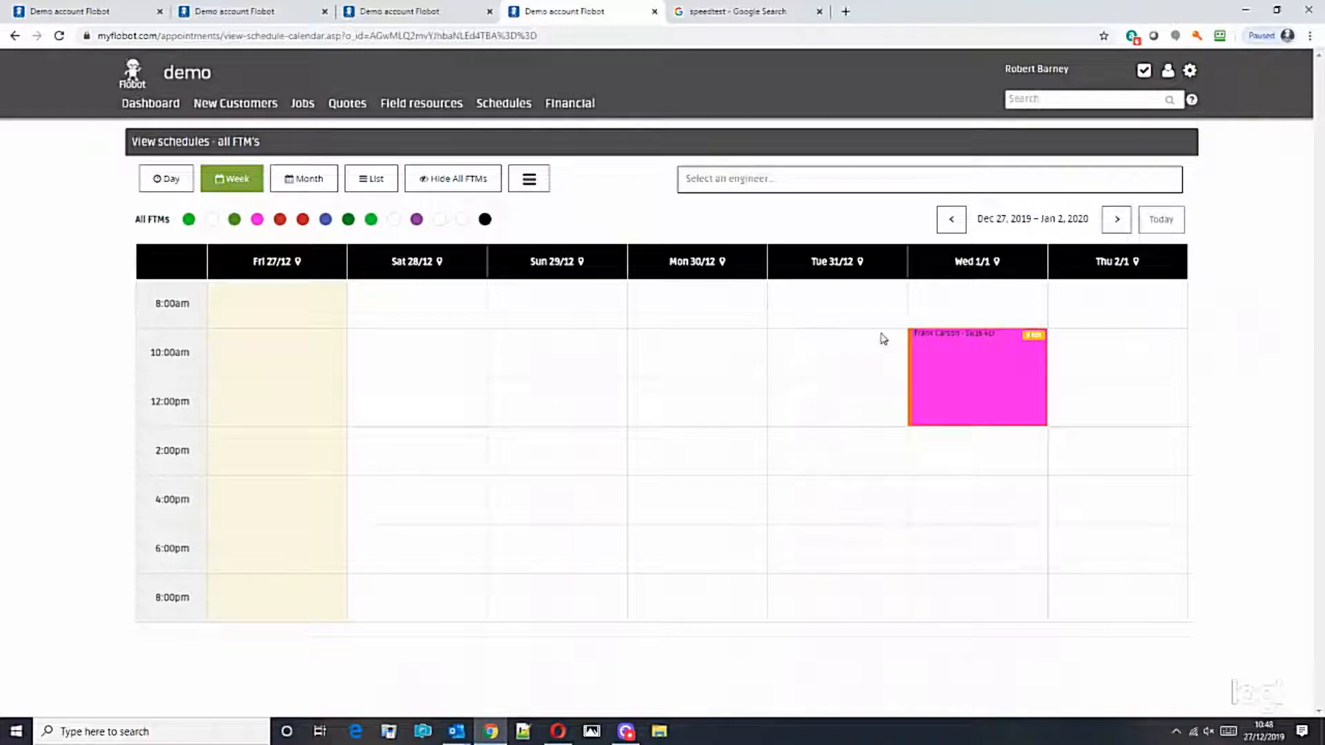
{"action": "left_click", "coordinate": [737, 180]}
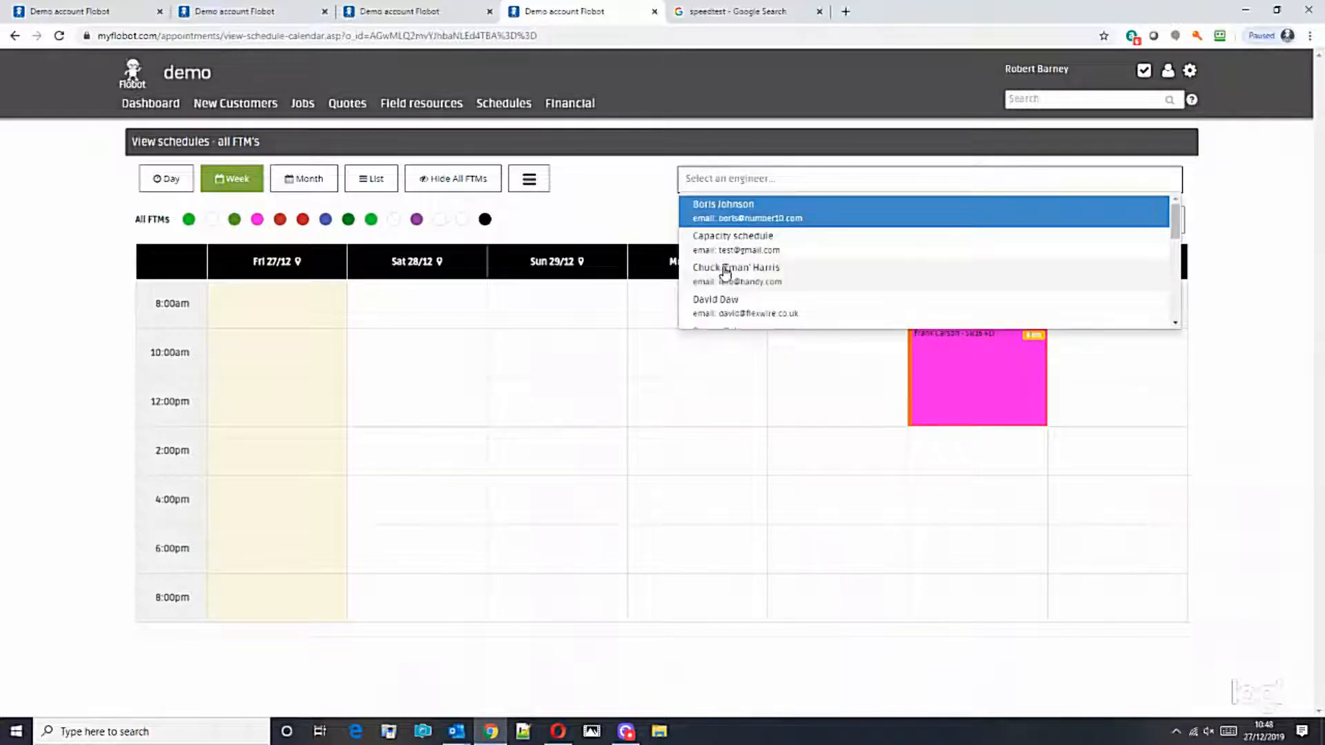
{"action": "left_click", "coordinate": [726, 268]}
Step: Pick the Tuesday 31 December 10:00am slot on the engineer's weekly calendar
{"action": "left_click_drag", "start_coordinate": [1319, 227], "coordinate": [1319, 456]}
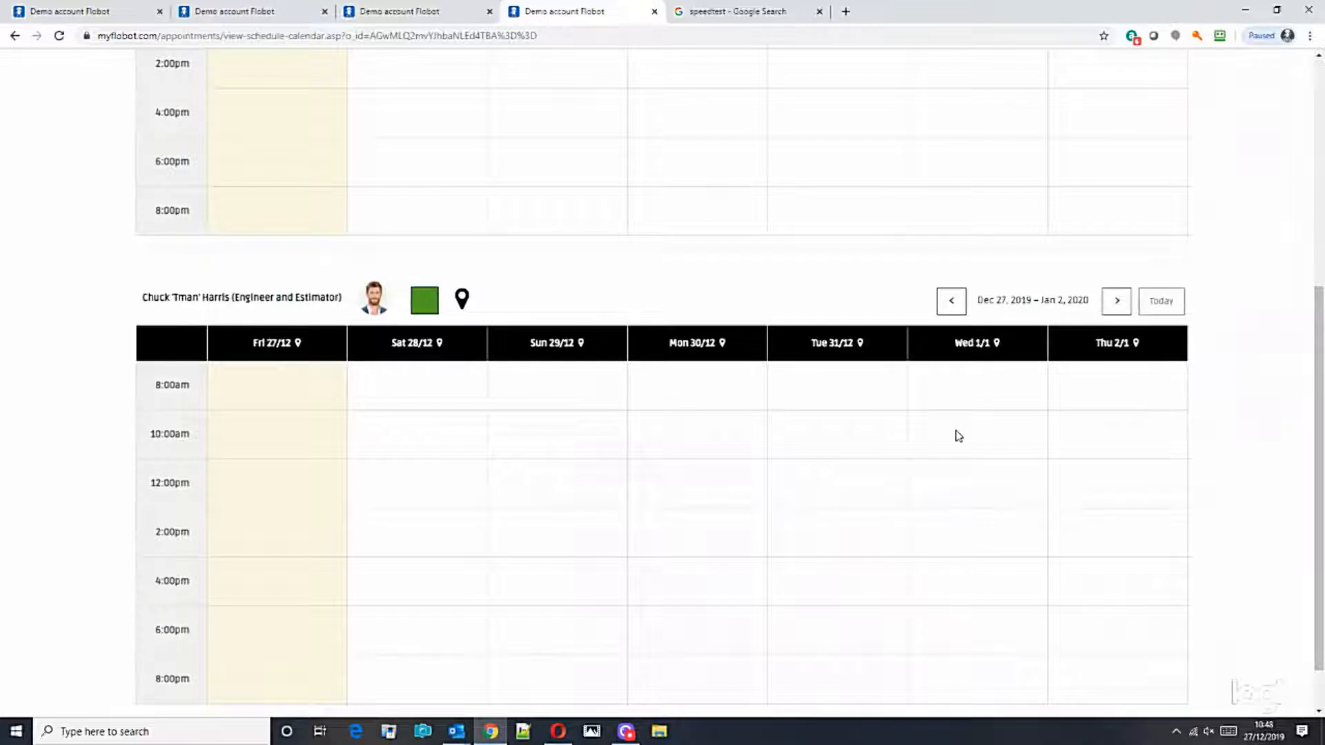
{"action": "left_click_drag", "start_coordinate": [1320, 436], "coordinate": [1321, 269]}
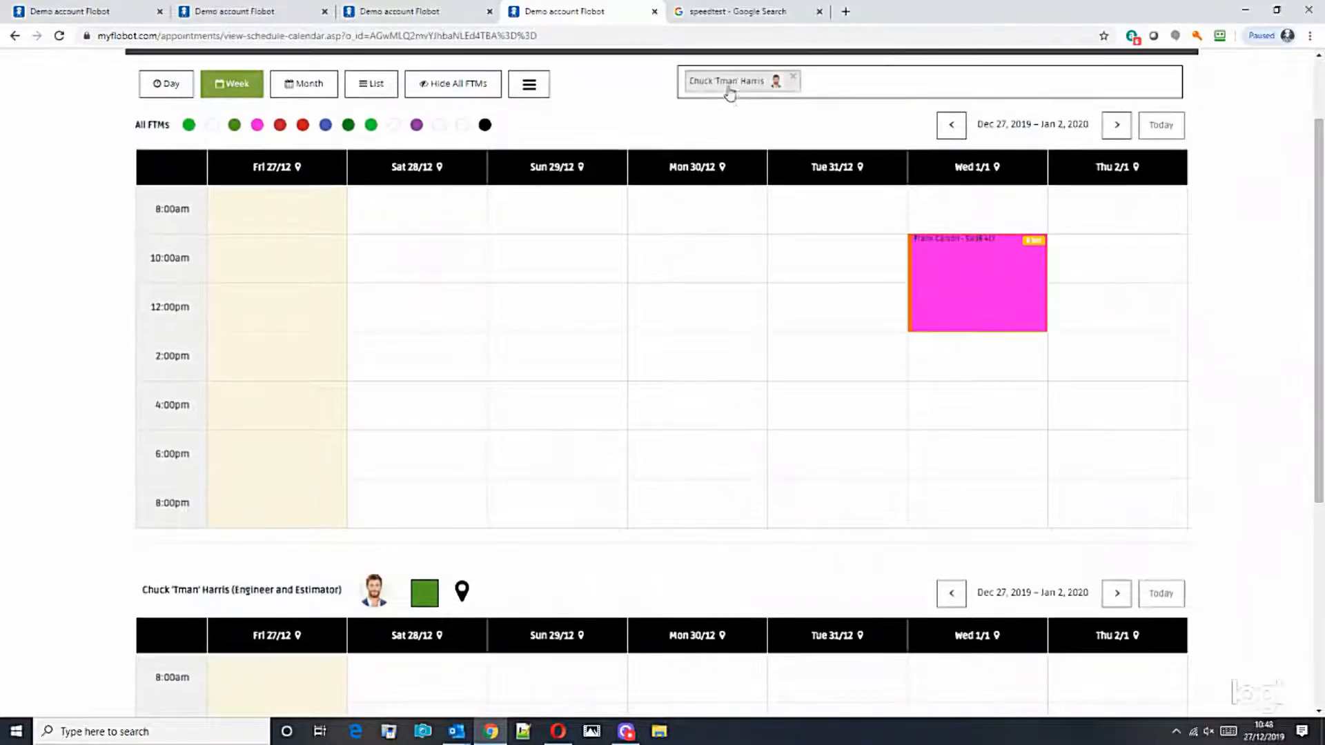
{"action": "scroll", "coordinate": [762, 514], "scroll_direction": "down", "scroll_amount": 3}
{"action": "scroll", "coordinate": [651, 479], "scroll_direction": "up", "scroll_amount": 1}
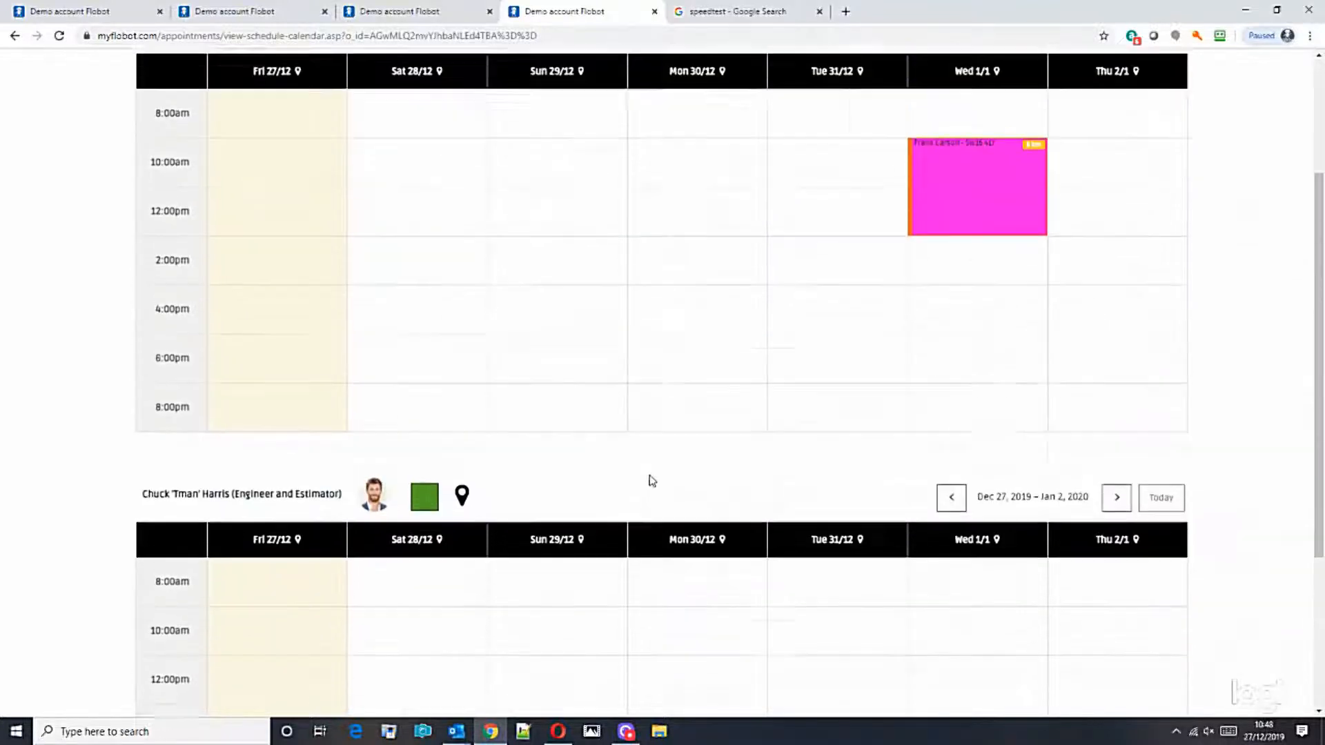
{"action": "scroll", "coordinate": [661, 478], "scroll_direction": "down", "scroll_amount": 1}
{"action": "left_click", "coordinate": [834, 524]}
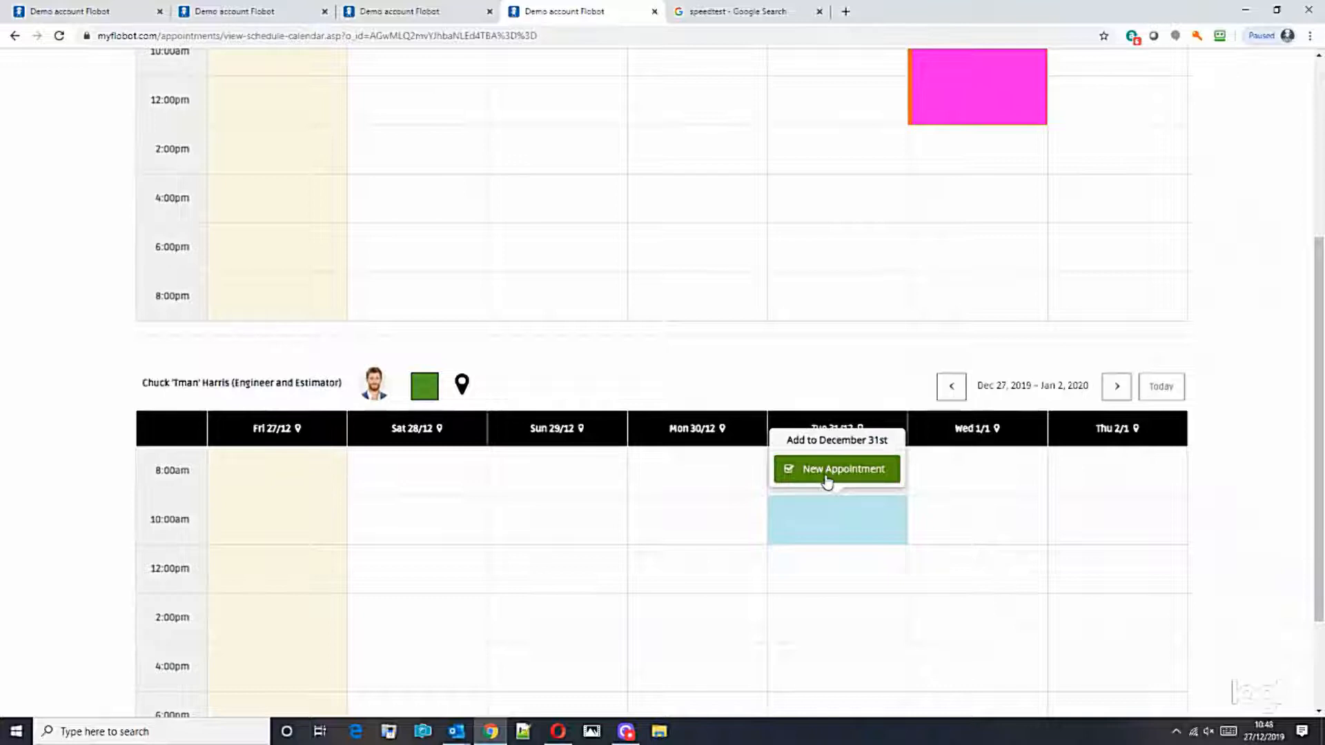
Step: Start a new appointment on 31 December with type Quote or estimate
{"action": "left_click", "coordinate": [823, 471]}
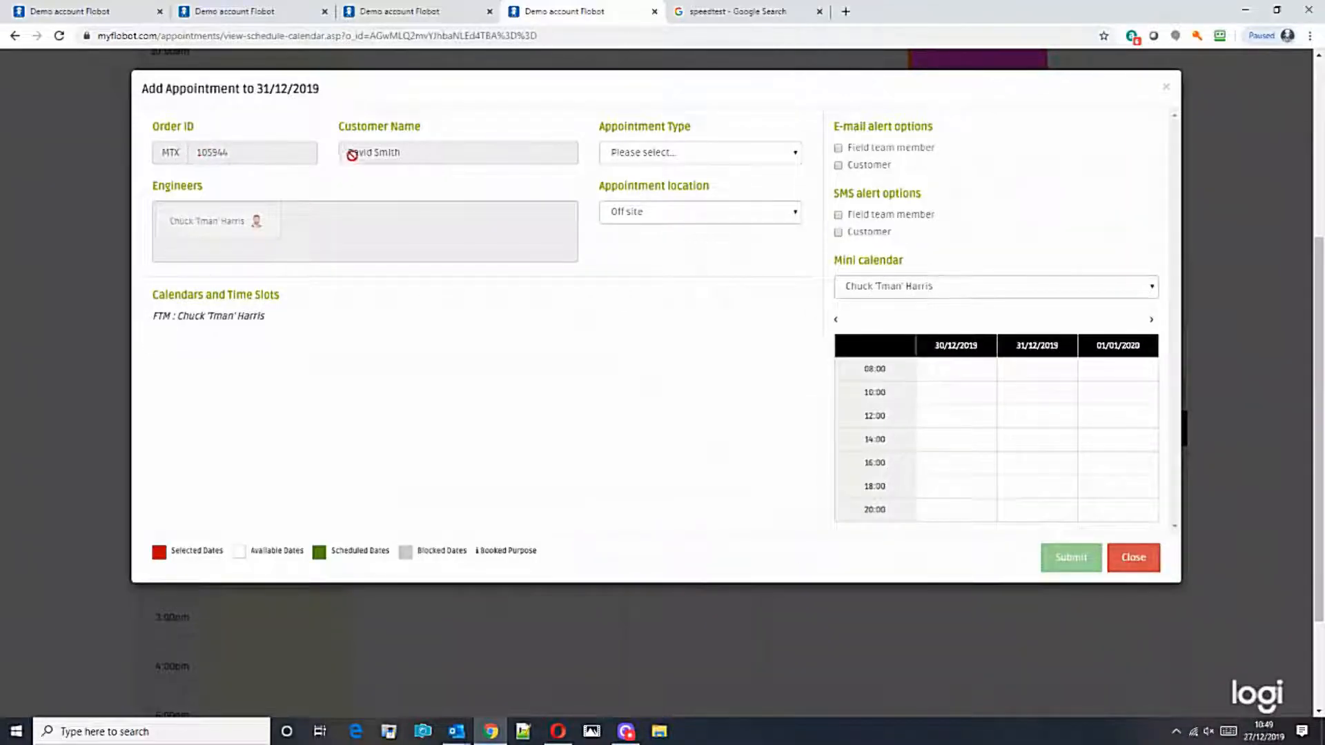
{"action": "left_click", "coordinate": [727, 163]}
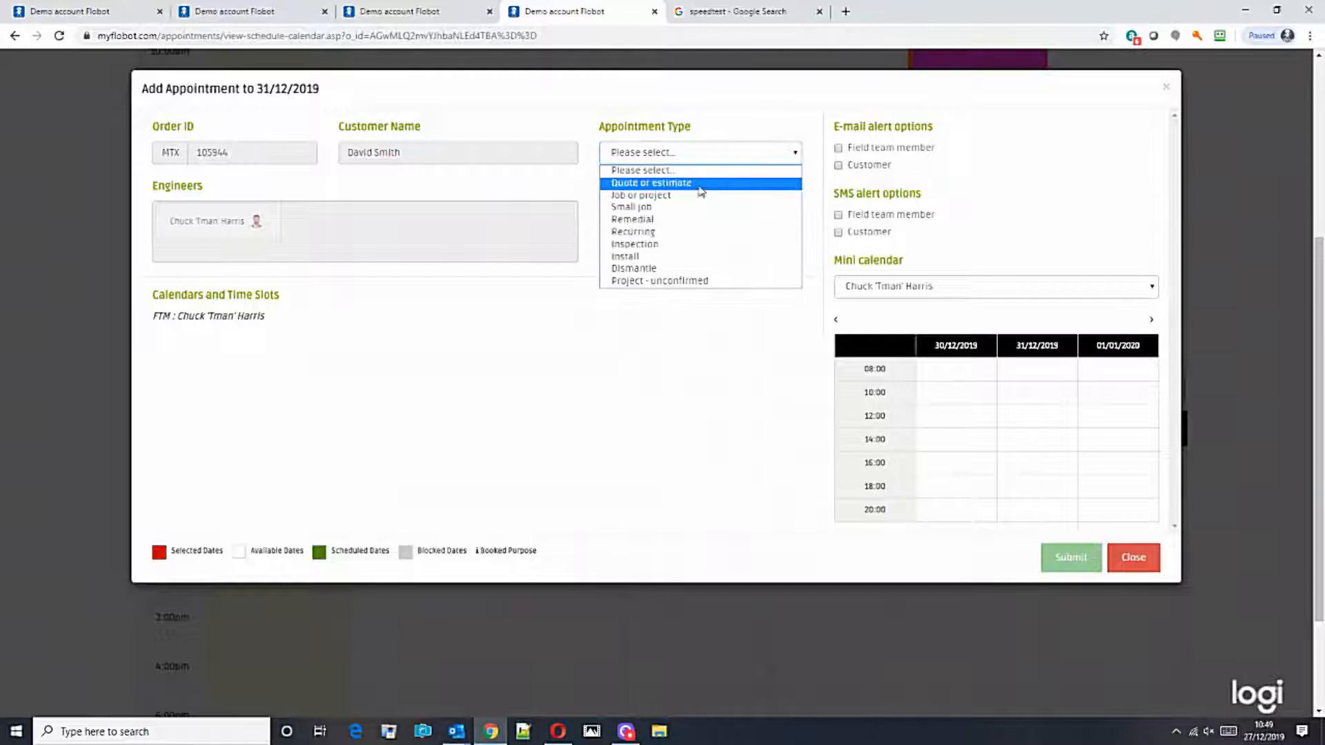
{"action": "left_click", "coordinate": [699, 184]}
Step: Leave customer e-mail and SMS alerts off, save the appointment and dismiss the confirmation
{"action": "scroll", "coordinate": [478, 471], "scroll_direction": "down", "scroll_amount": 1}
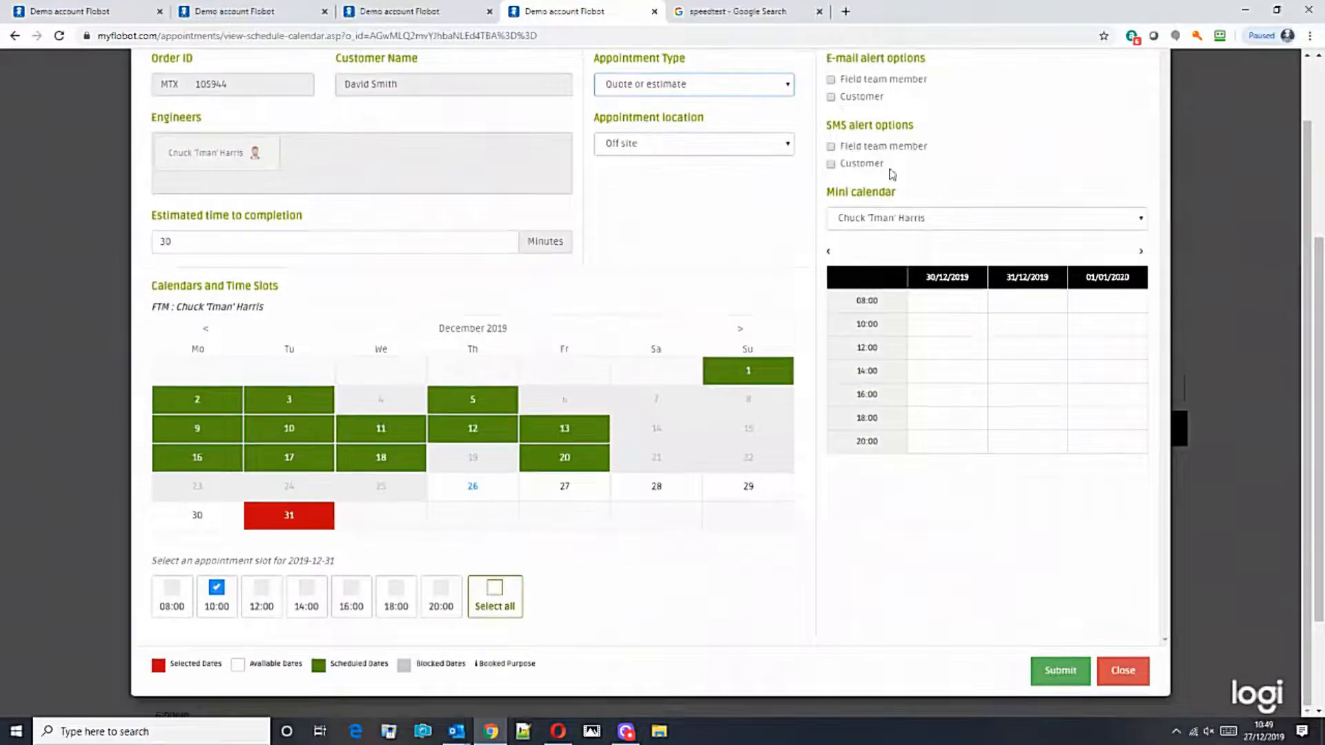
{"action": "left_click", "coordinate": [831, 96]}
{"action": "left_click", "coordinate": [831, 164]}
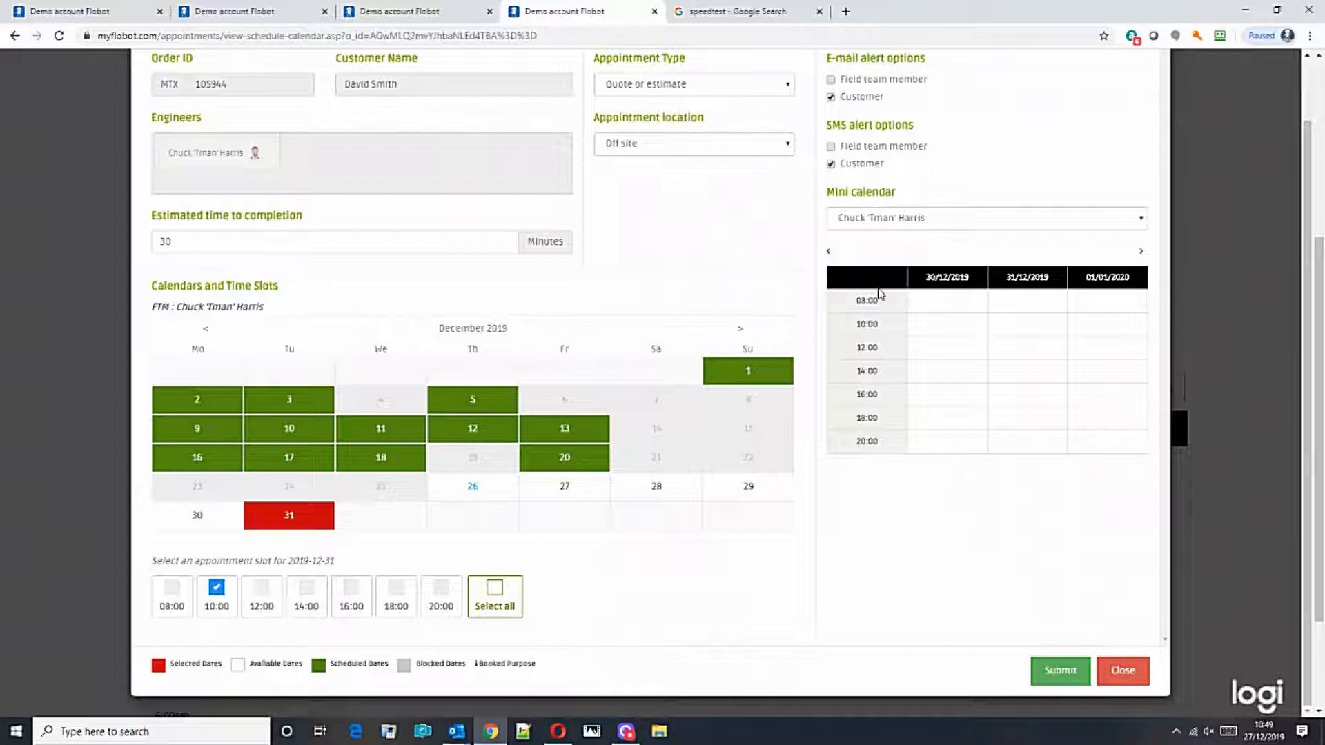
{"action": "scroll", "coordinate": [887, 290], "scroll_direction": "up", "scroll_amount": 1}
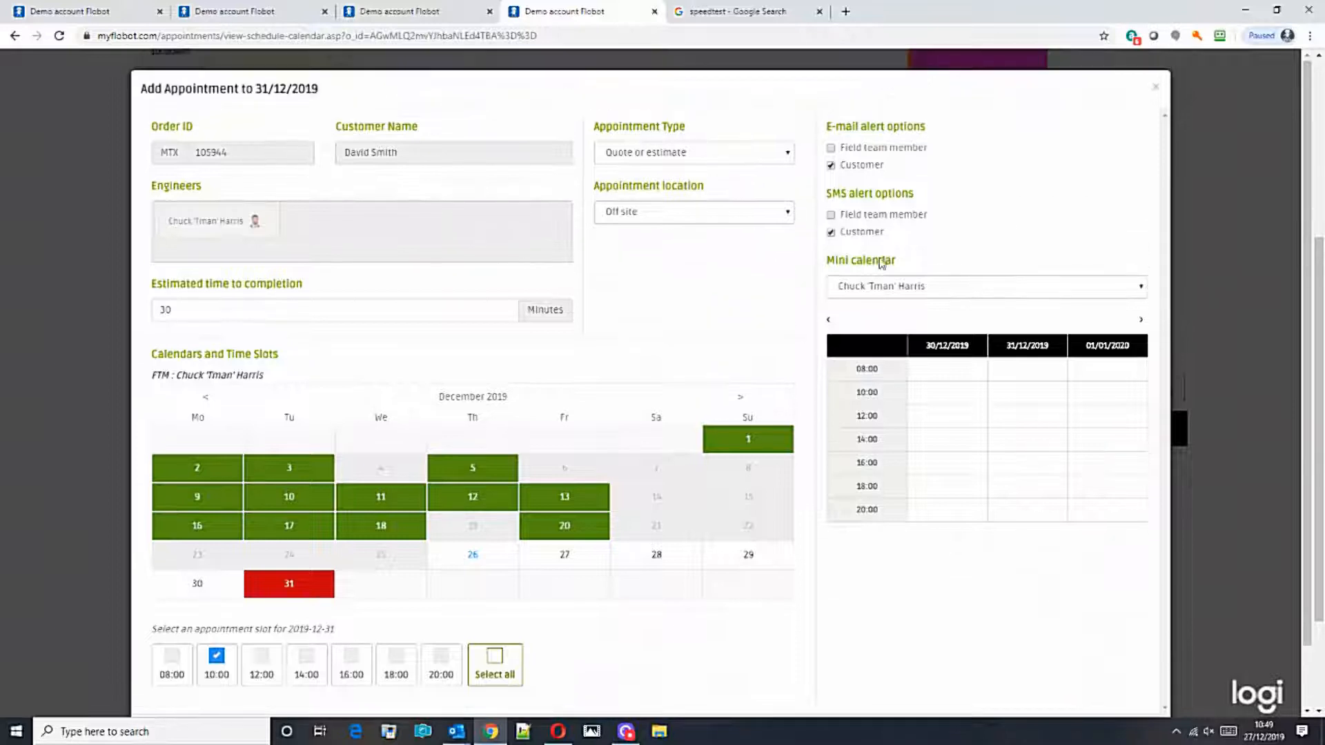
{"action": "left_click", "coordinate": [831, 166]}
{"action": "left_click", "coordinate": [831, 233]}
{"action": "scroll", "coordinate": [895, 221], "scroll_direction": "down", "scroll_amount": 1}
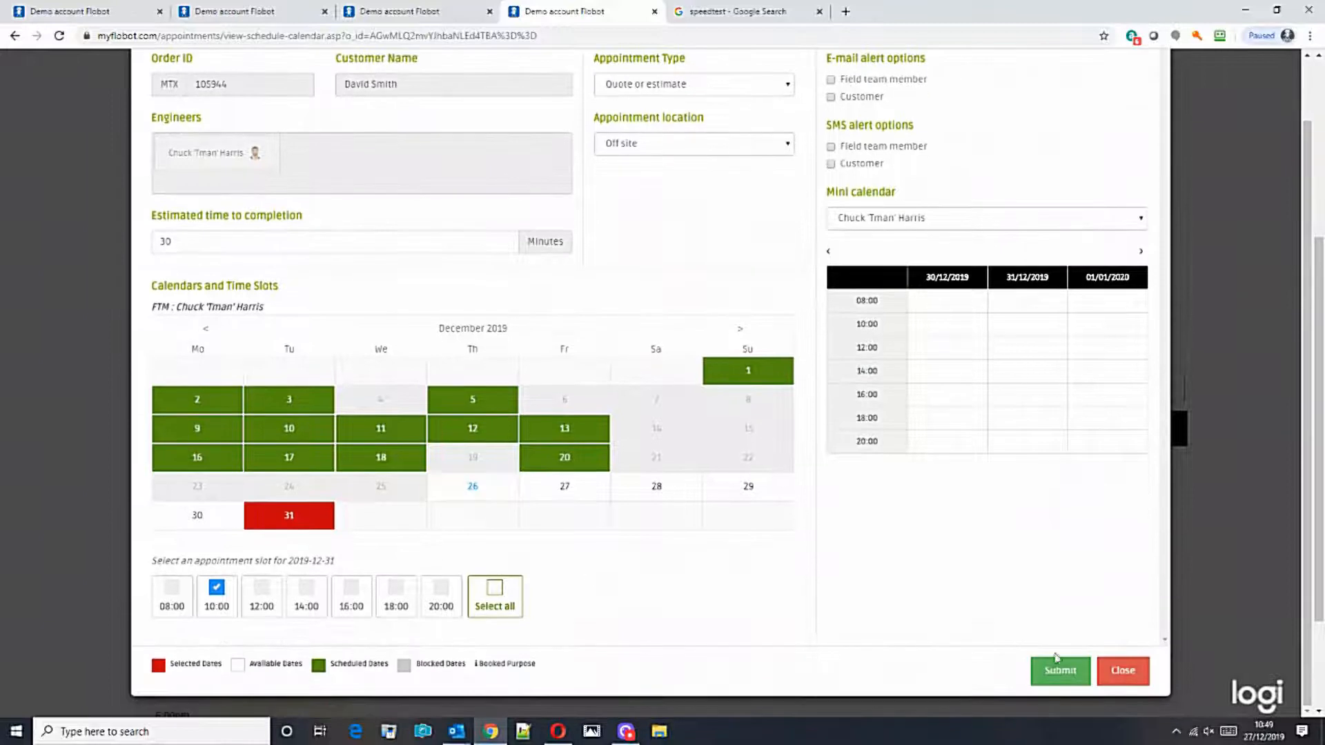
{"action": "left_click", "coordinate": [1038, 668]}
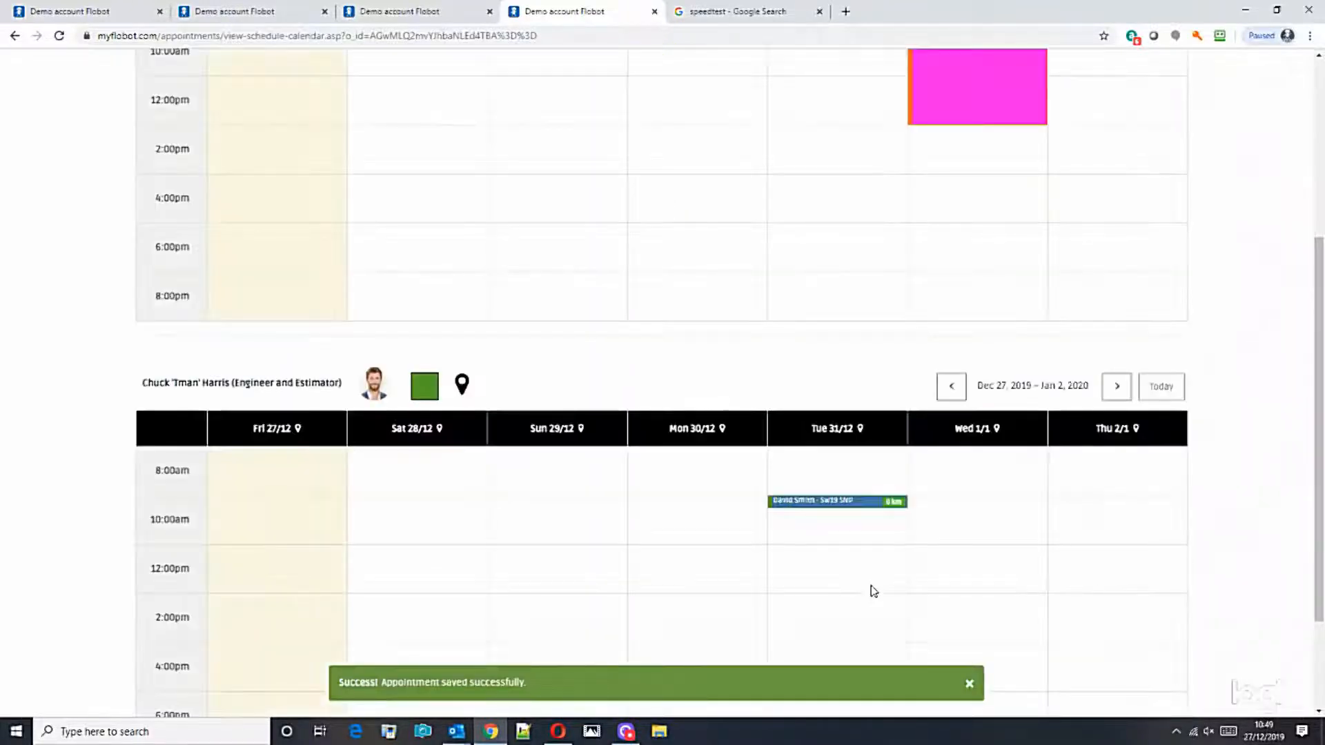
{"action": "left_click", "coordinate": [968, 683]}
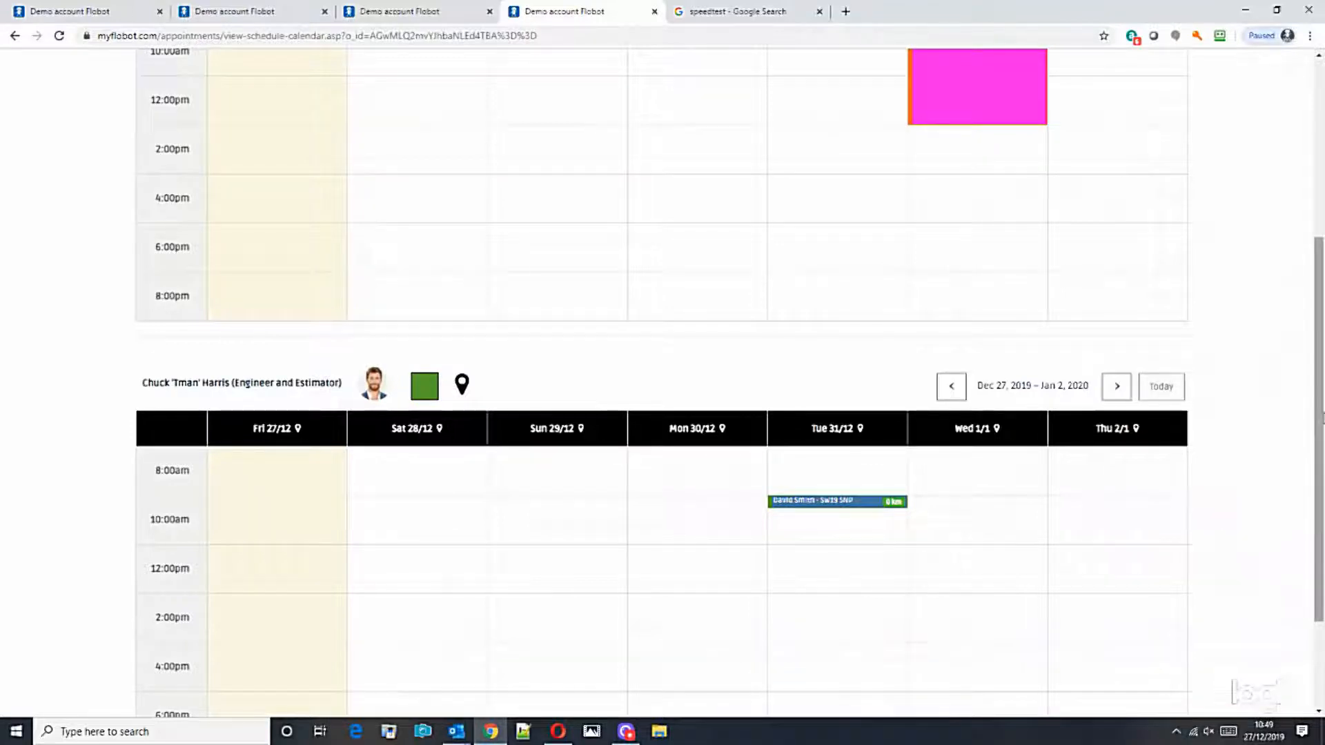
Step: Open the order behind the 31 December quote appointment from the engineer's calendar
{"action": "scroll", "coordinate": [1304, 490], "scroll_direction": "down", "scroll_amount": 3}
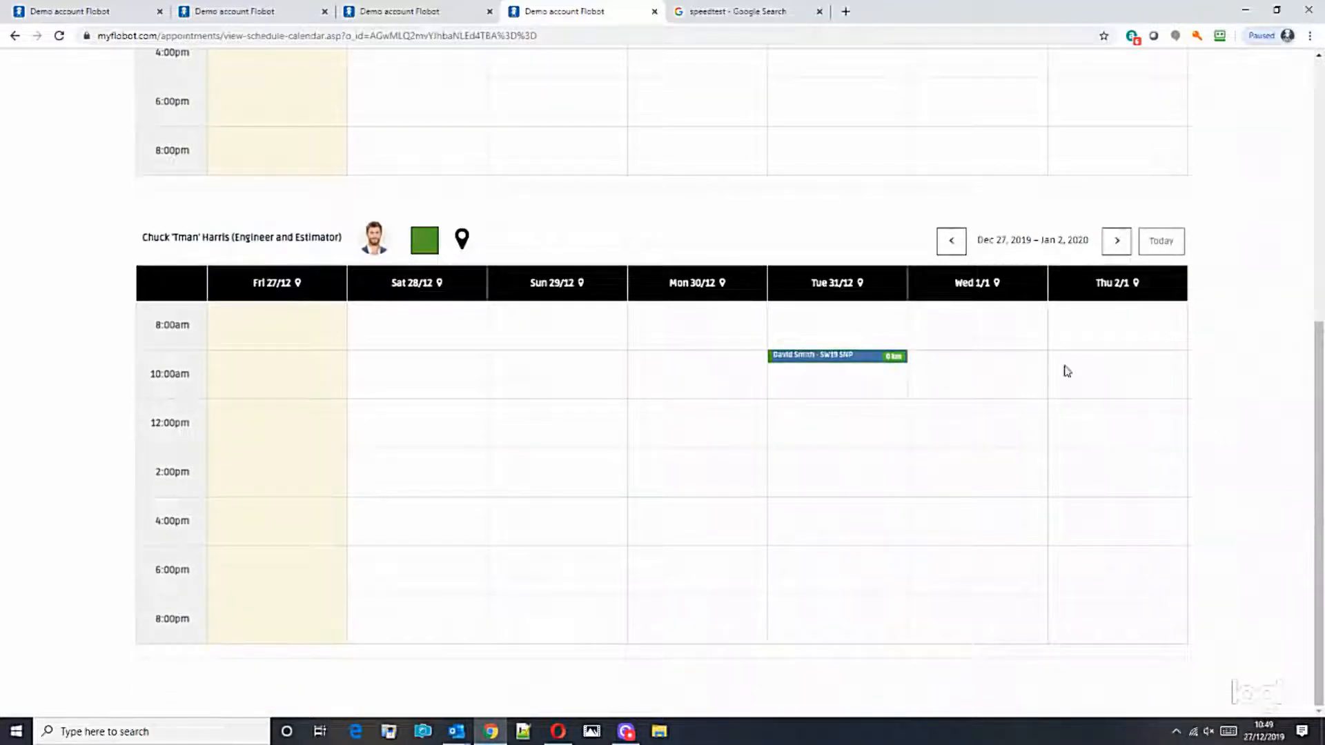
{"action": "left_click", "coordinate": [803, 358]}
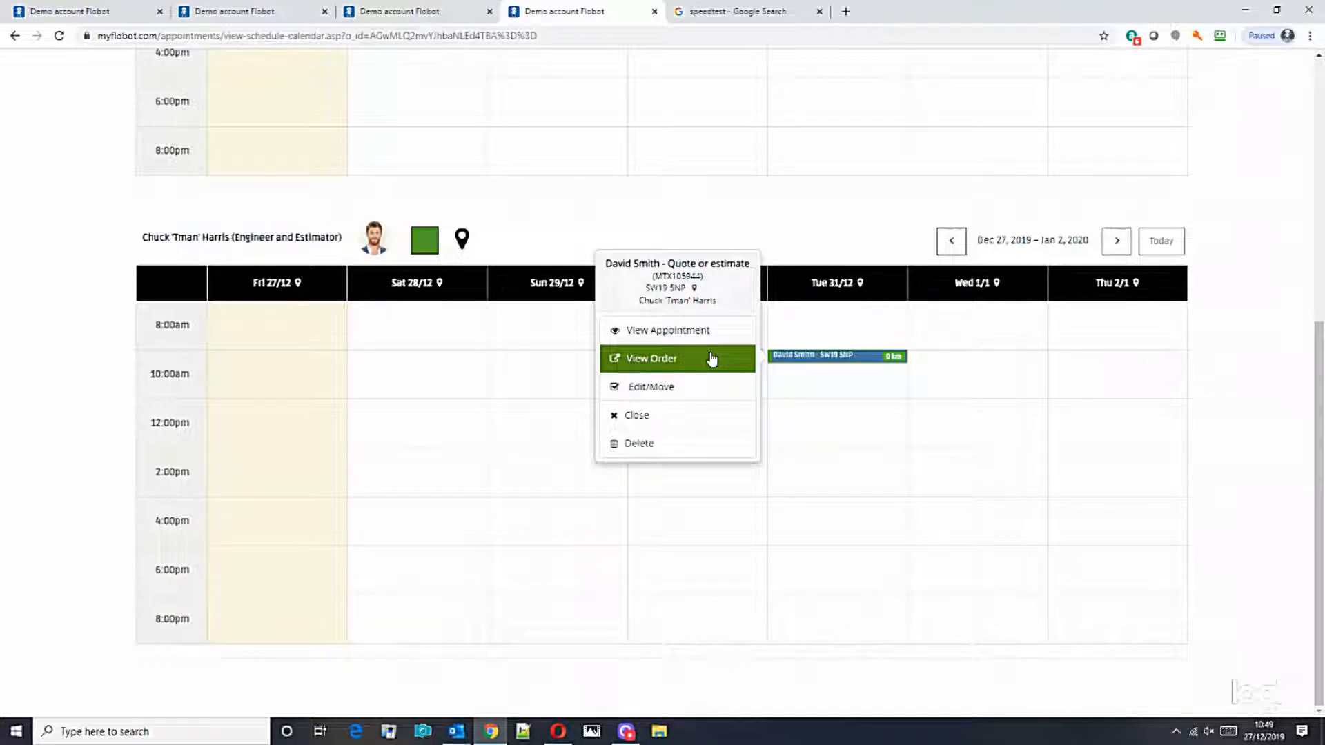
{"action": "left_click", "coordinate": [661, 361]}
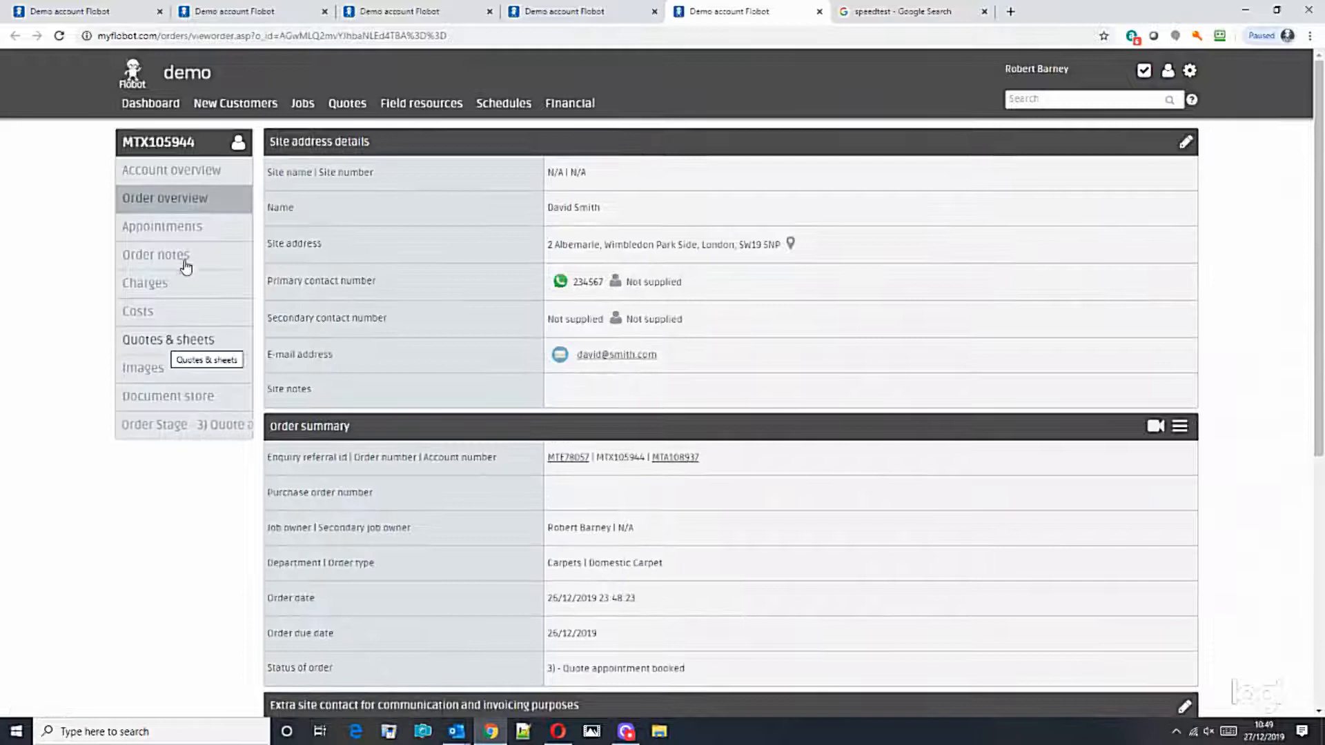
Step: Create a quote from the 'Flooring - Domestic carpet HSL' template and review its five lines totalling 1367.76
{"action": "left_click", "coordinate": [160, 341]}
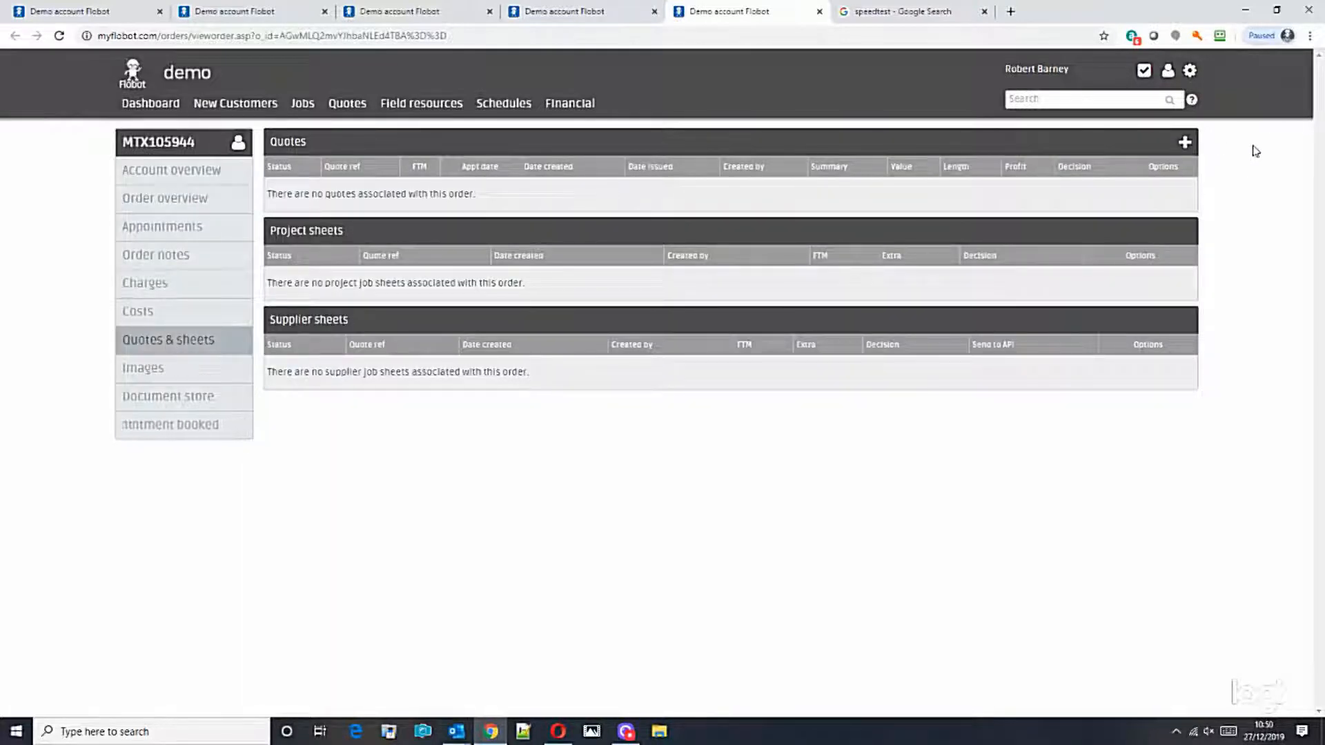
{"action": "left_click", "coordinate": [1184, 142]}
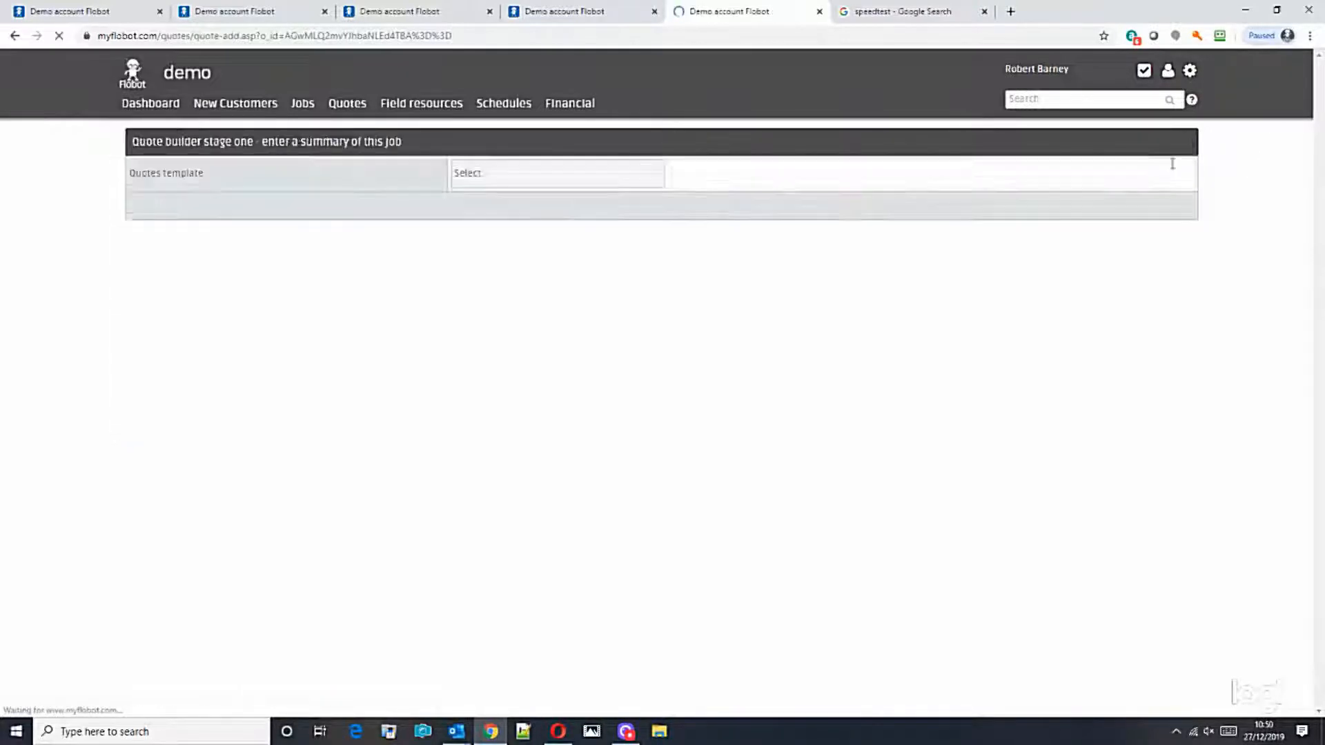
{"action": "left_click", "coordinate": [543, 181]}
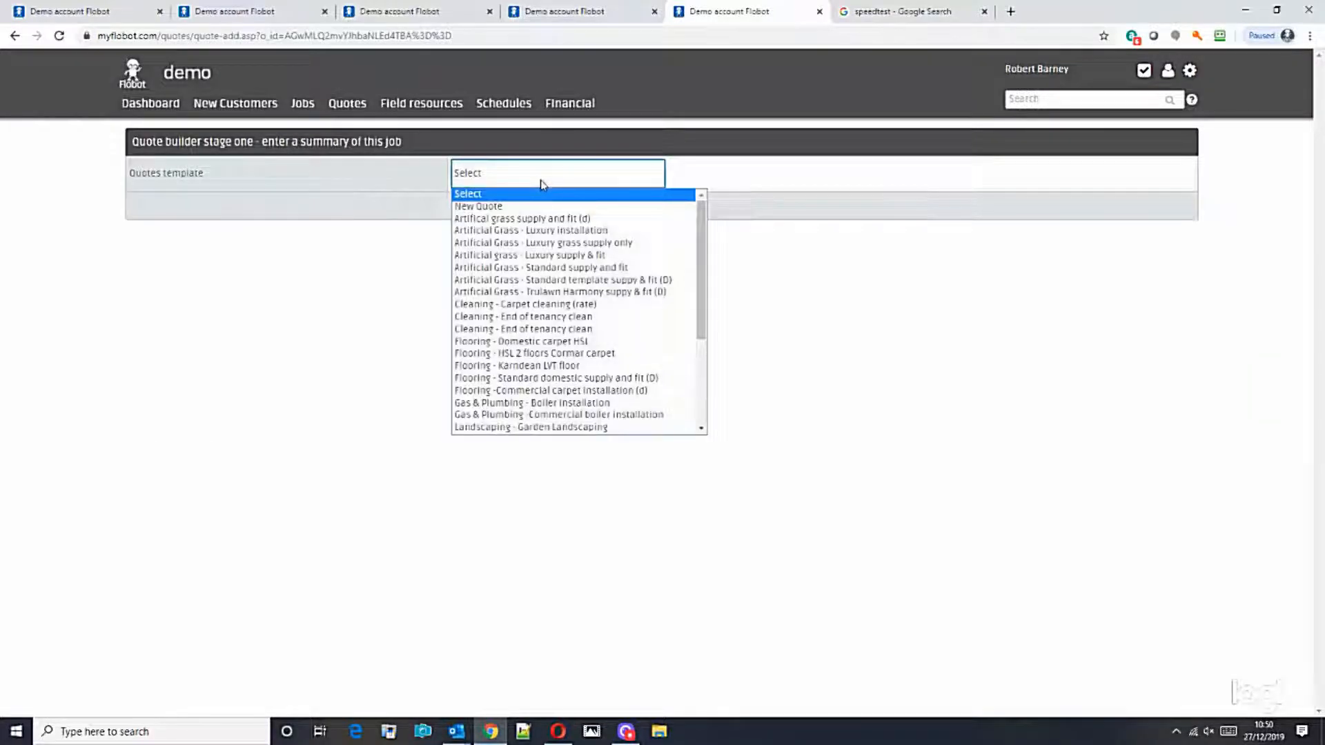
{"action": "left_click_drag", "start_coordinate": [700, 232], "coordinate": [701, 271]}
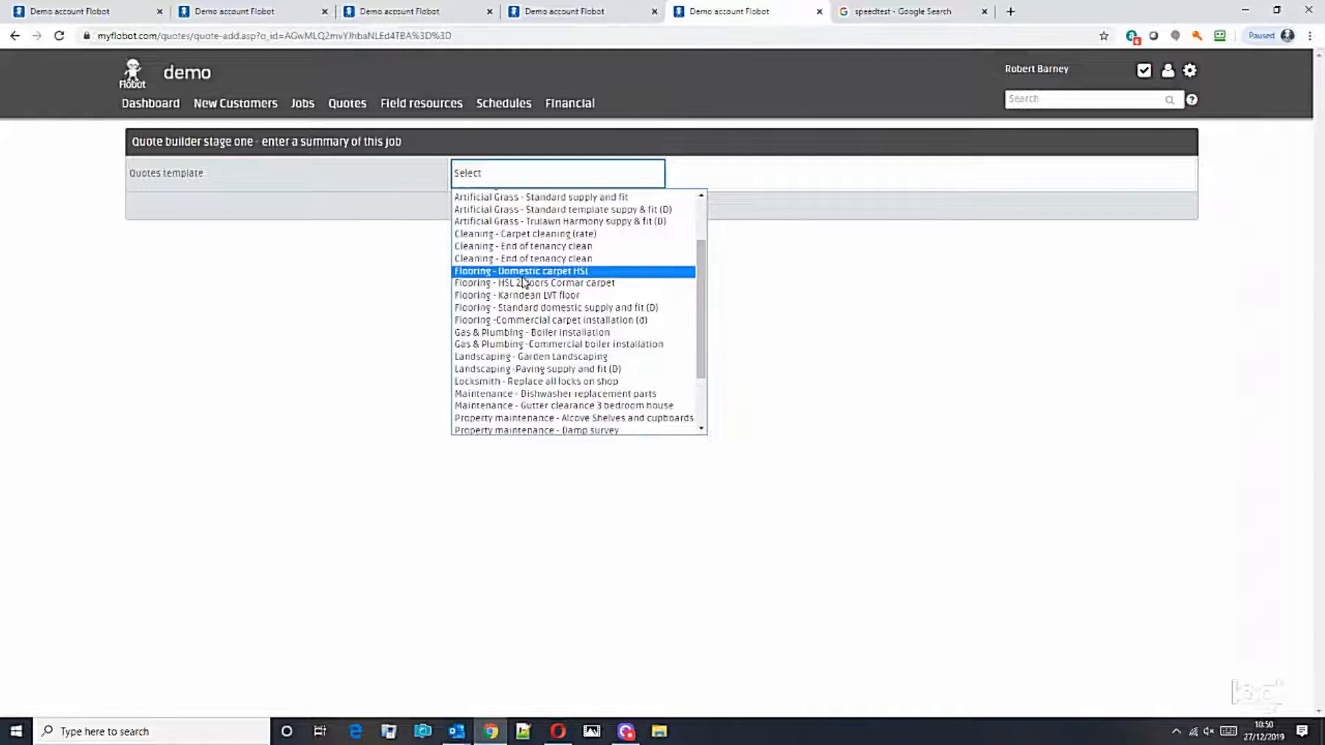
{"action": "left_click", "coordinate": [521, 273]}
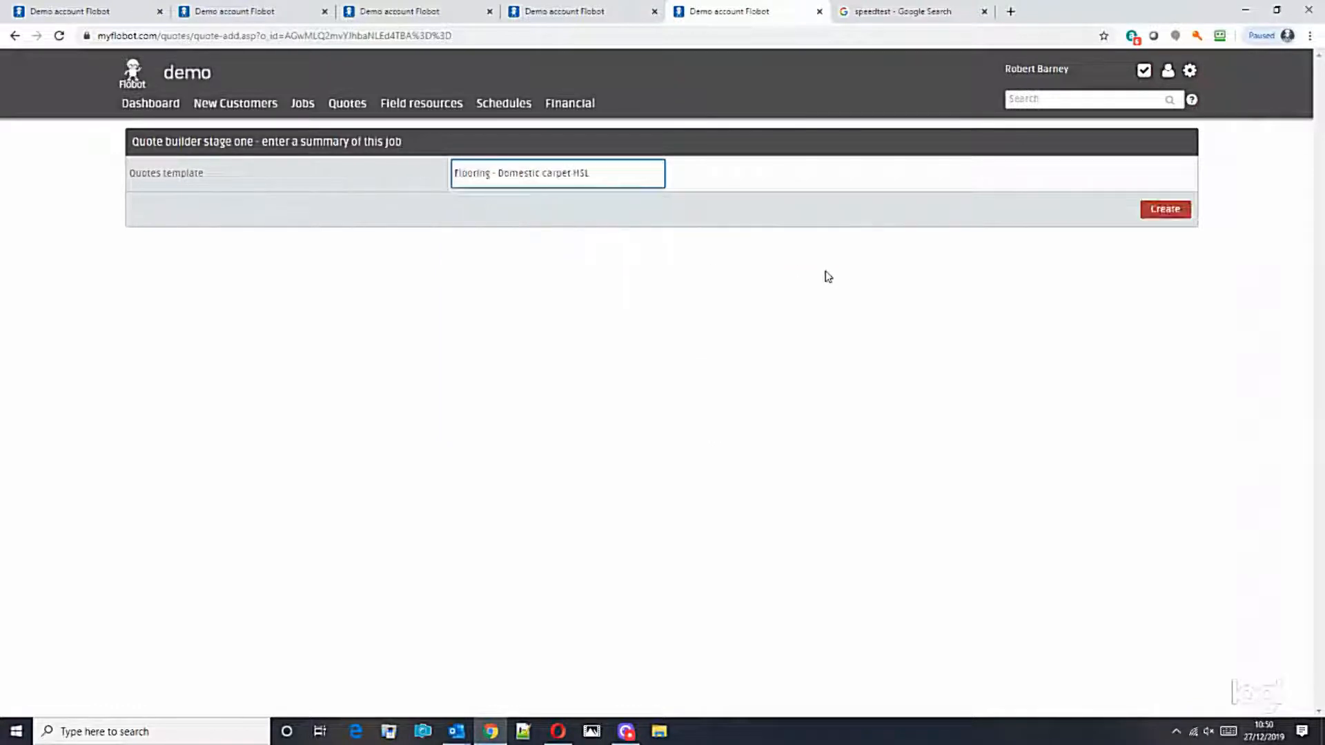
{"action": "left_click", "coordinate": [1165, 210]}
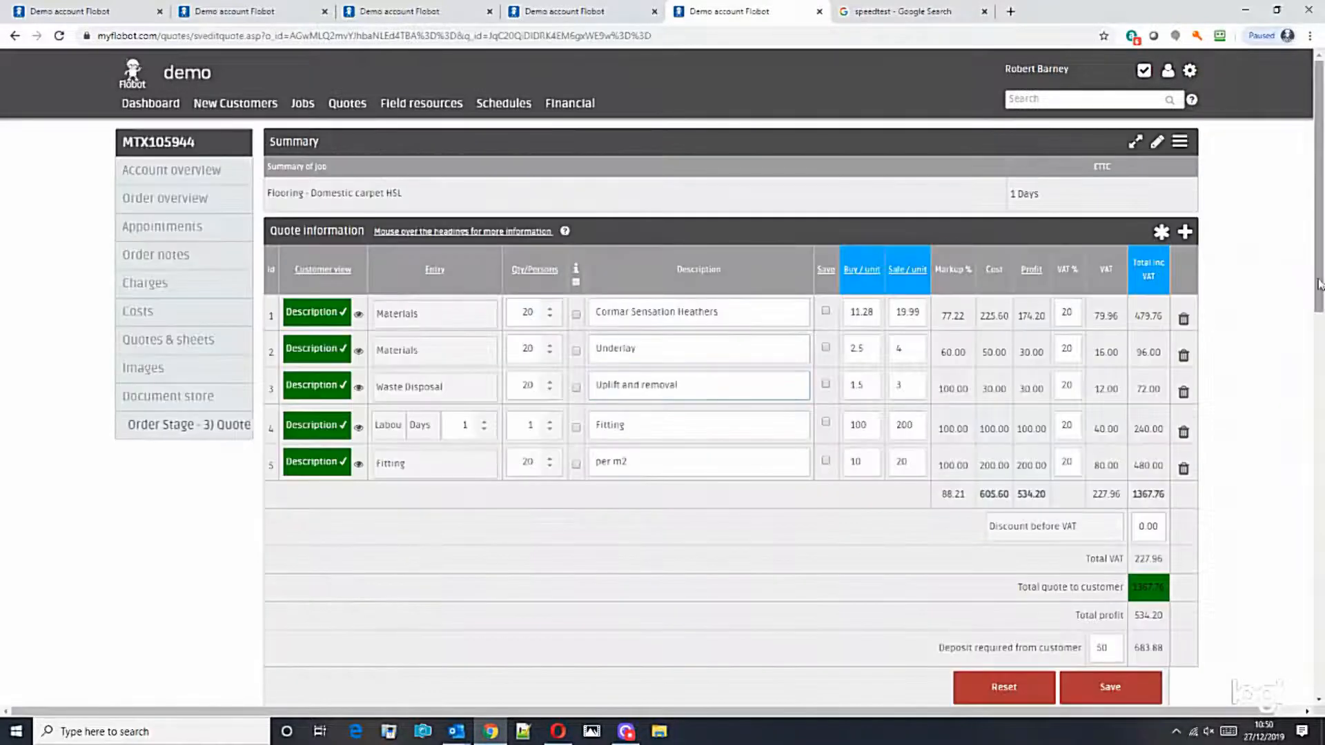
{"action": "left_click_drag", "start_coordinate": [1319, 270], "coordinate": [1318, 345]}
{"action": "scroll", "coordinate": [1318, 345], "scroll_direction": "up", "scroll_amount": 3}
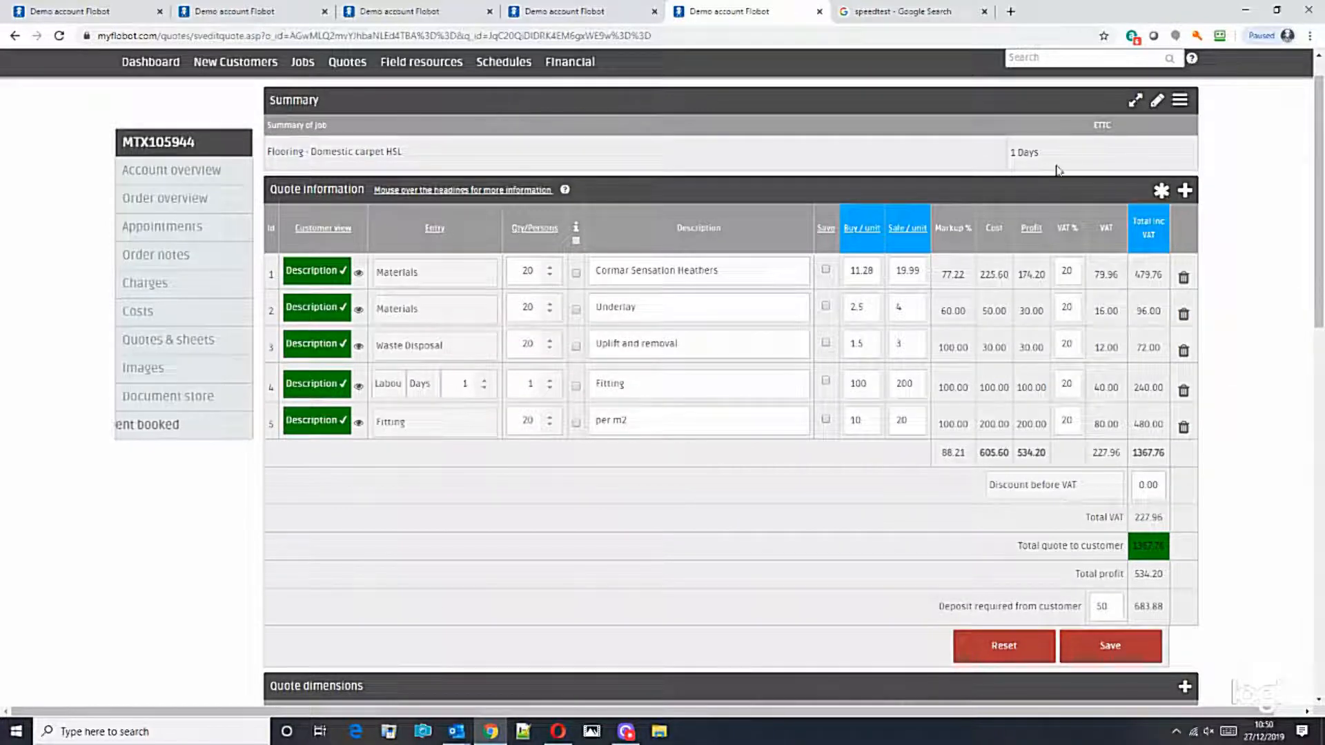
{"action": "scroll", "coordinate": [1319, 247], "scroll_direction": "down", "scroll_amount": 1}
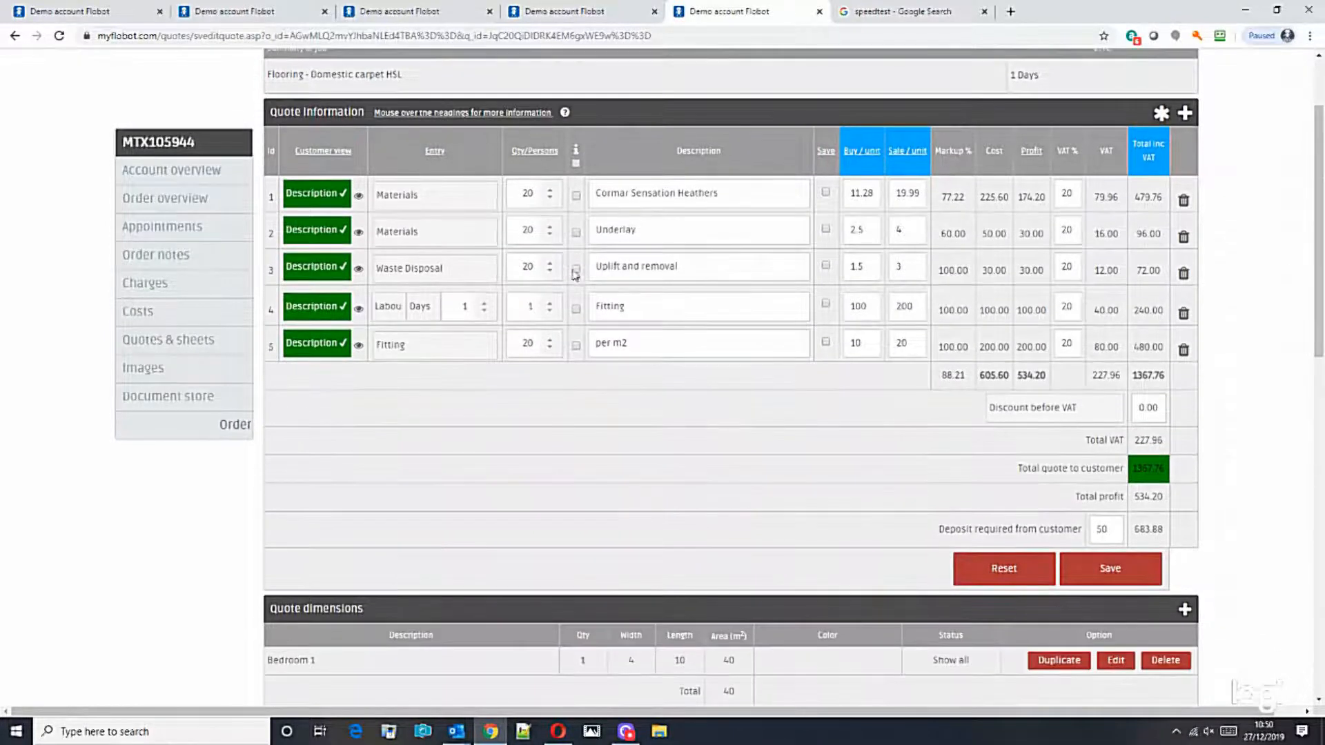
{"action": "left_click_drag", "start_coordinate": [1323, 243], "coordinate": [1315, 202]}
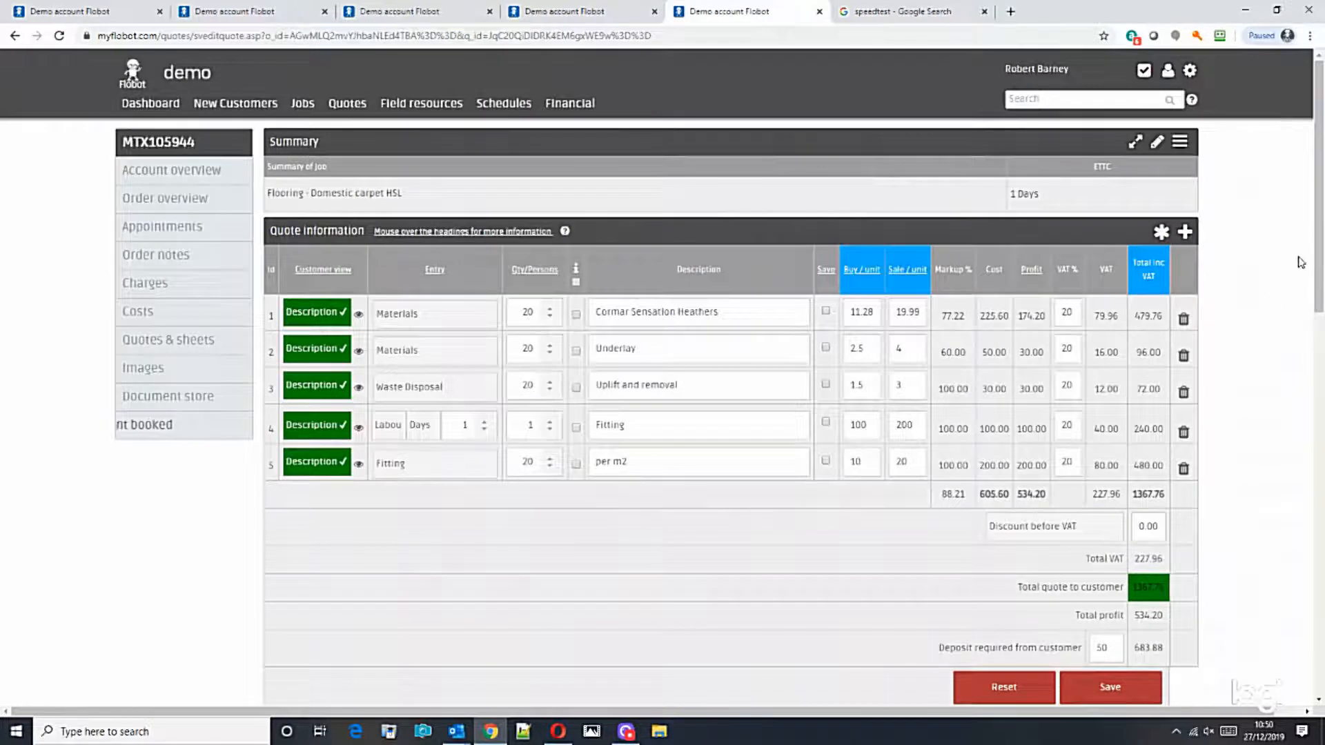
{"action": "scroll", "coordinate": [971, 390], "scroll_direction": "down", "scroll_amount": 6}
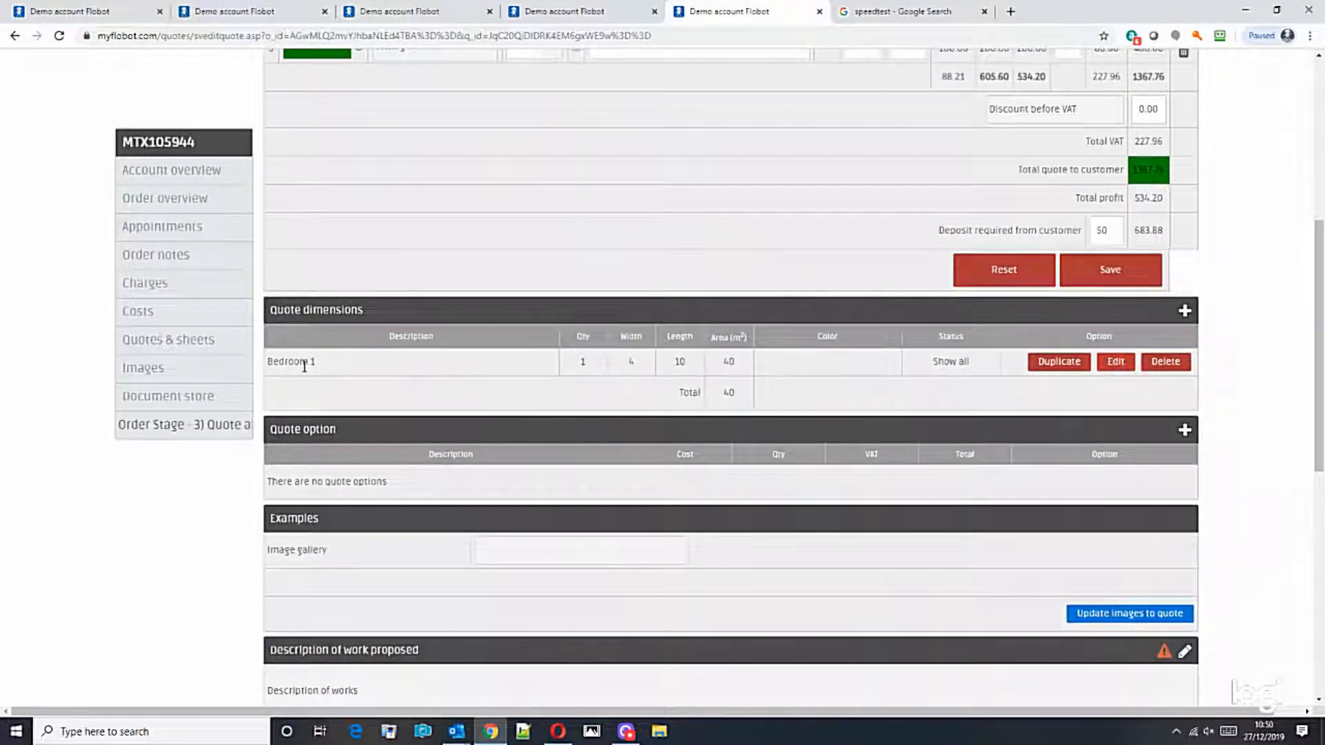
Step: Add a quote dimension row with quantity 1, width 4 and length 5
{"action": "left_click", "coordinate": [1185, 311]}
{"action": "left_click", "coordinate": [325, 369]}
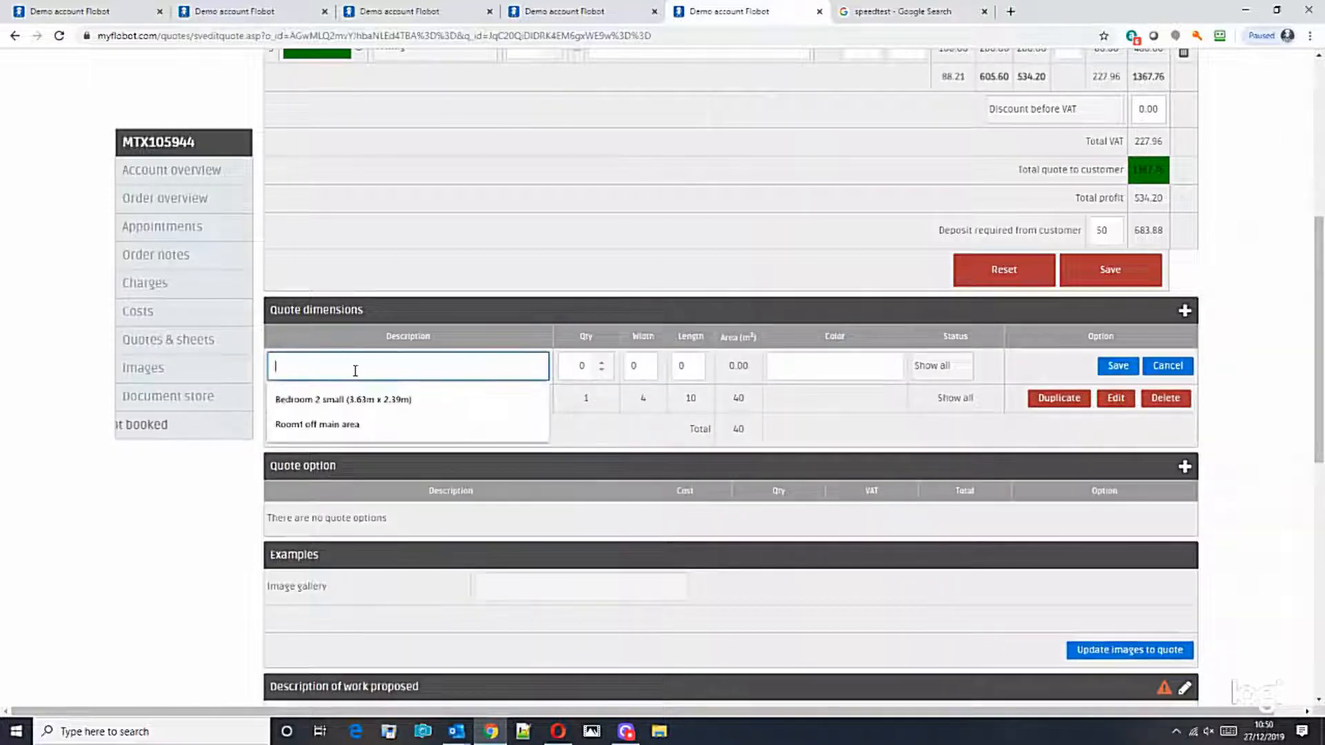
{"action": "type", "text": "#"}
{"action": "key", "text": "Tab"}
{"action": "type", "text": "1"}
{"action": "key", "text": "Tab"}
{"action": "type", "text": "4"}
{"action": "key", "text": "Tab"}
{"action": "type", "text": "5"}
{"action": "left_click", "coordinate": [805, 370]}
Step: Set its colour to Cormar Sensation Heather Blue, save it, and tick all quote lines
{"action": "left_click", "coordinate": [806, 395]}
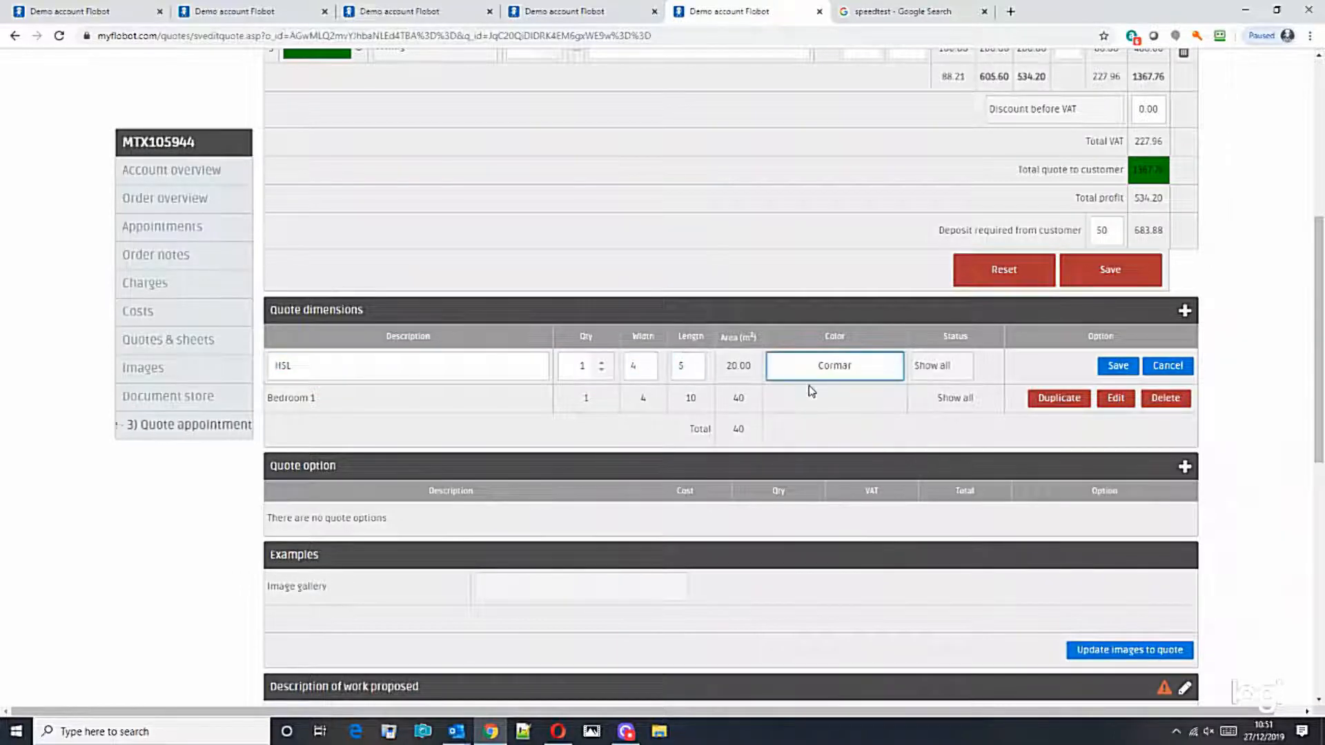
{"action": "type", "text": "Esnation Heather BlueSens"}
{"action": "left_click", "coordinate": [1113, 367]}
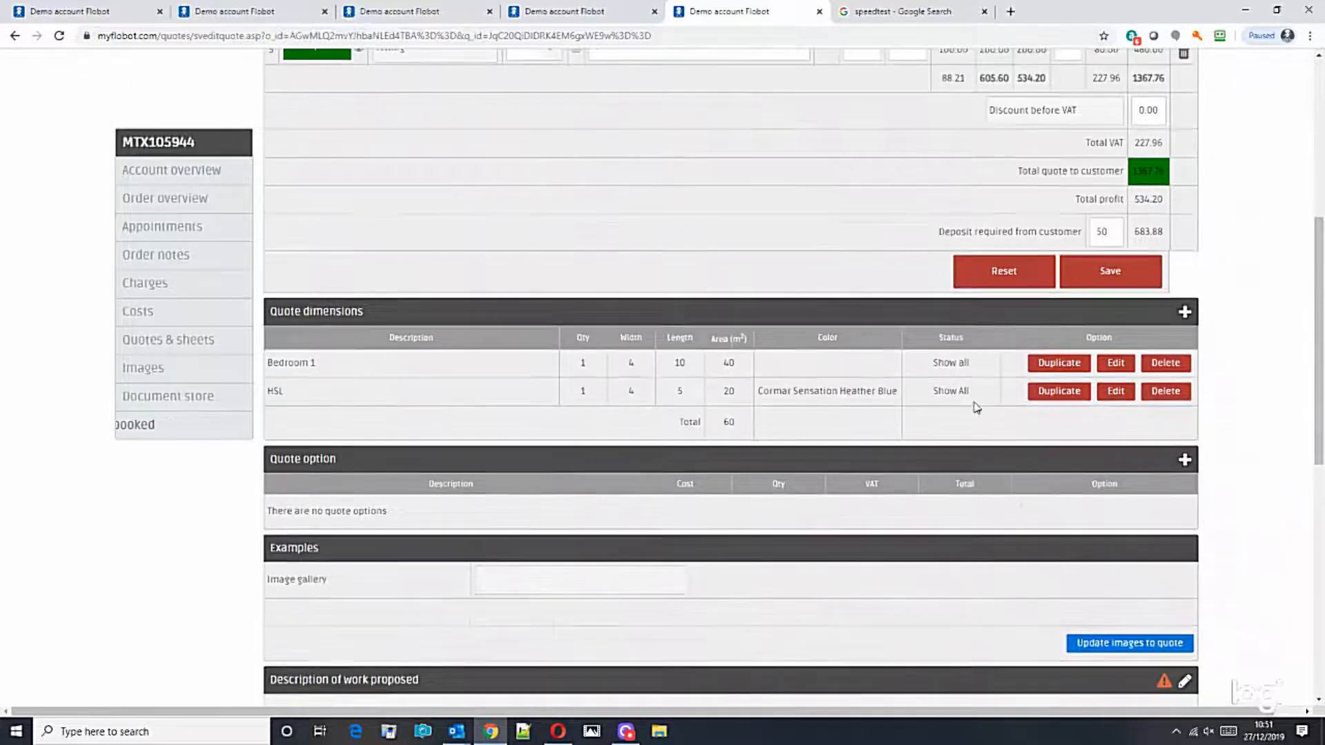
{"action": "scroll", "coordinate": [599, 262], "scroll_direction": "up", "scroll_amount": 6}
{"action": "left_click", "coordinate": [576, 278]}
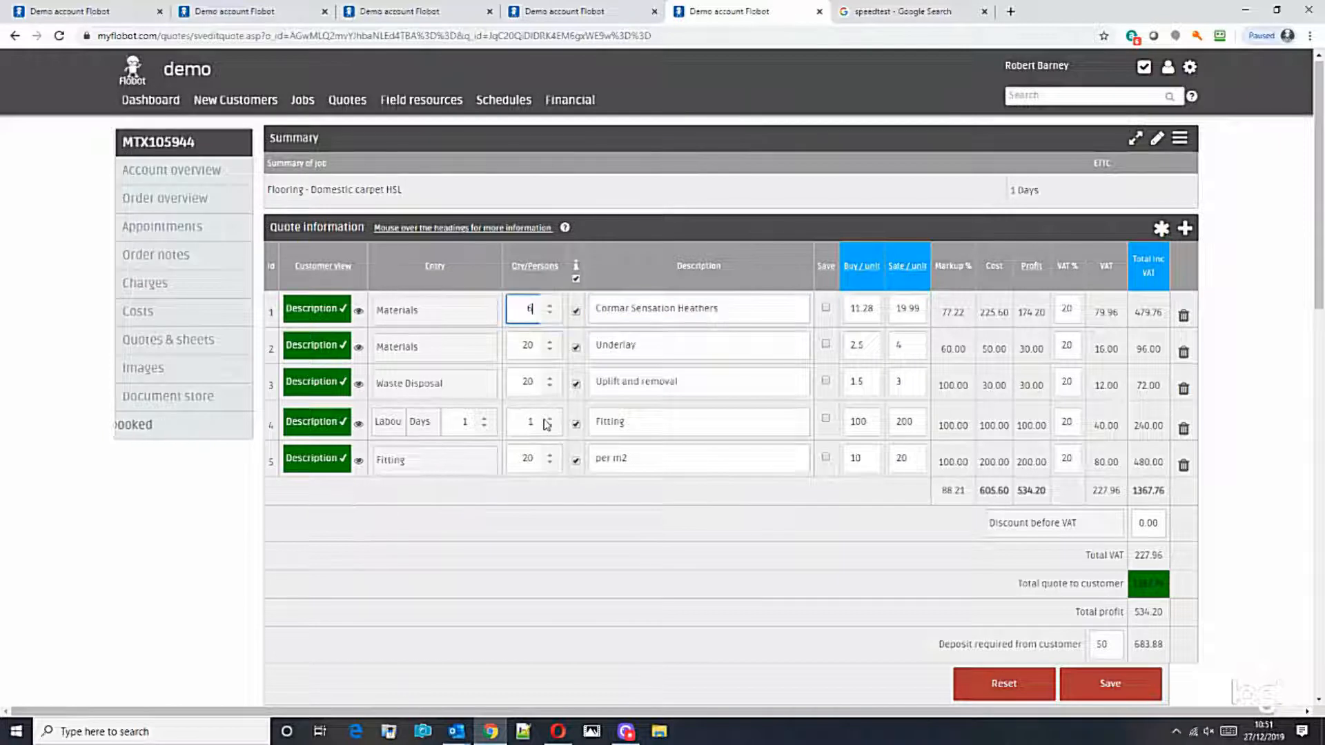
Step: Change line 1's quantity to 60 so the ticked lines update and the quote totals 4103.28
{"action": "type", "text": "0"}
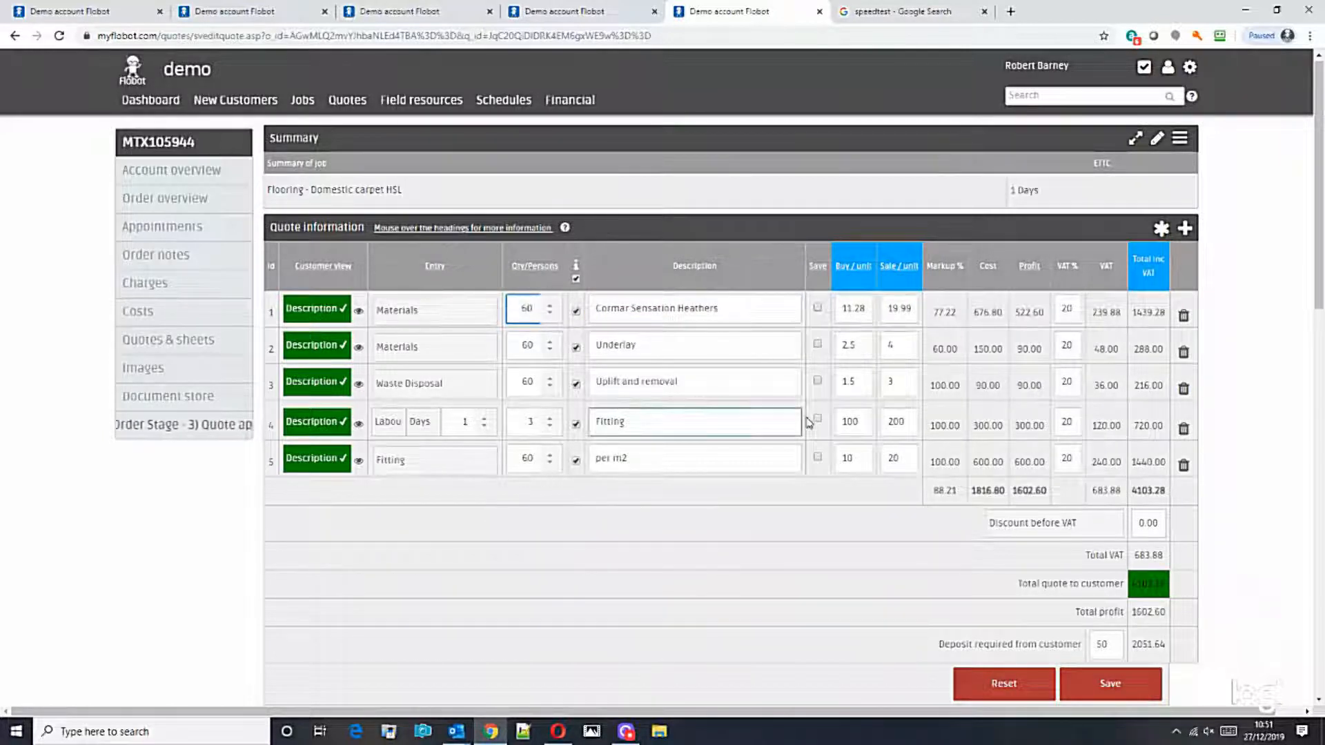
{"action": "scroll", "coordinate": [1145, 491], "scroll_direction": "down", "scroll_amount": 2}
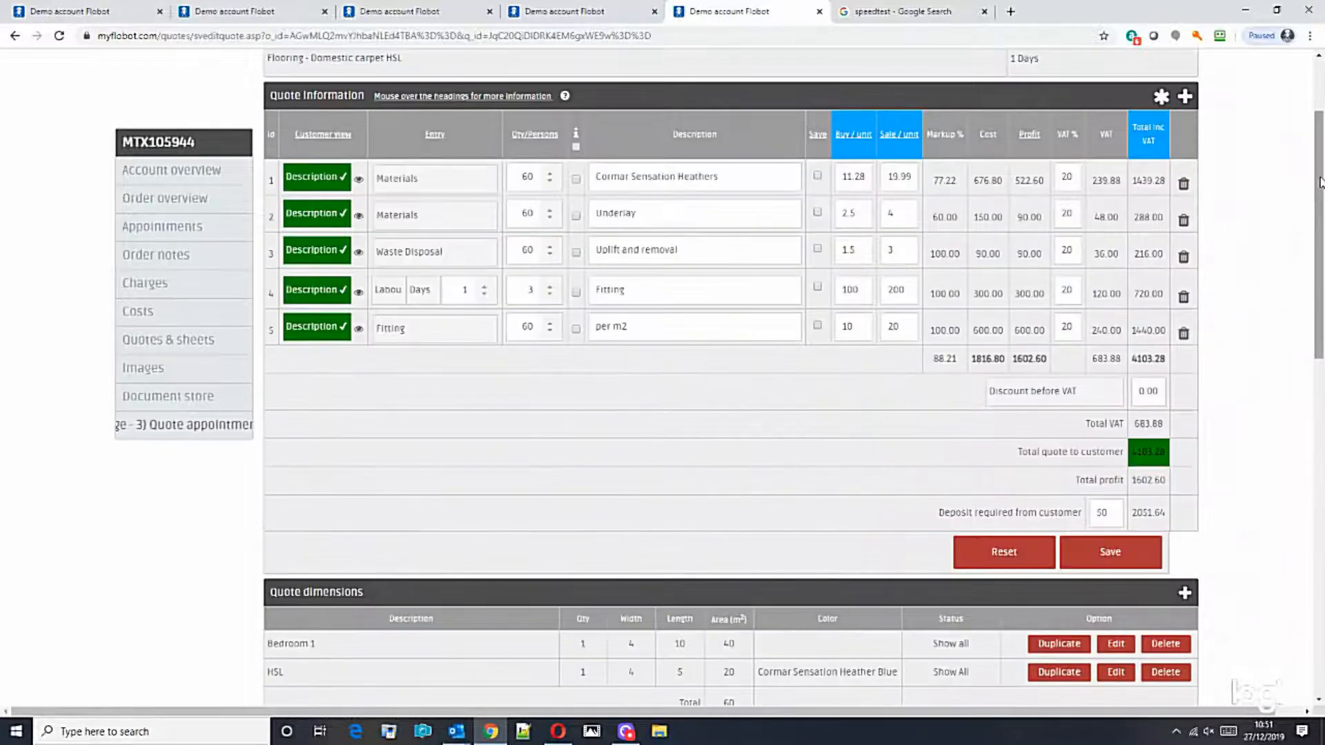
{"action": "left_click_drag", "start_coordinate": [1321, 243], "coordinate": [1305, 478]}
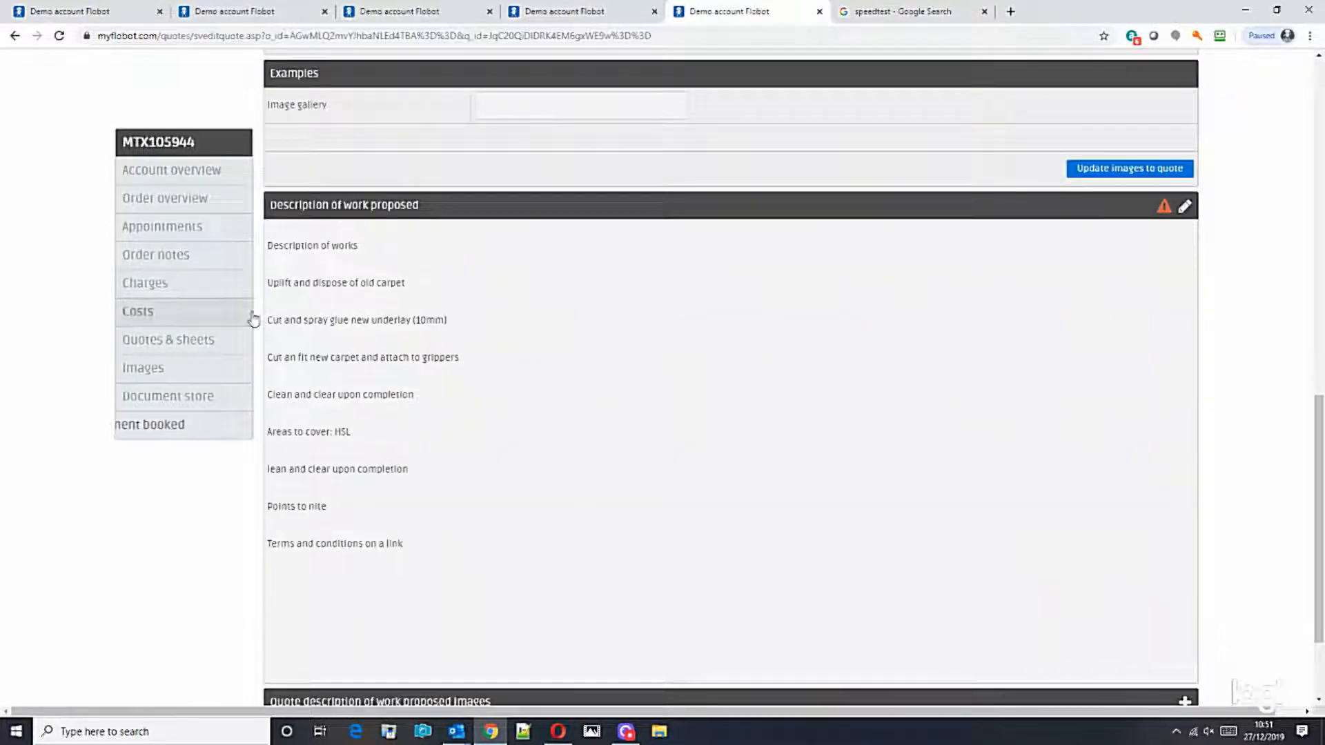
{"action": "scroll", "coordinate": [408, 537], "scroll_direction": "down", "scroll_amount": 2}
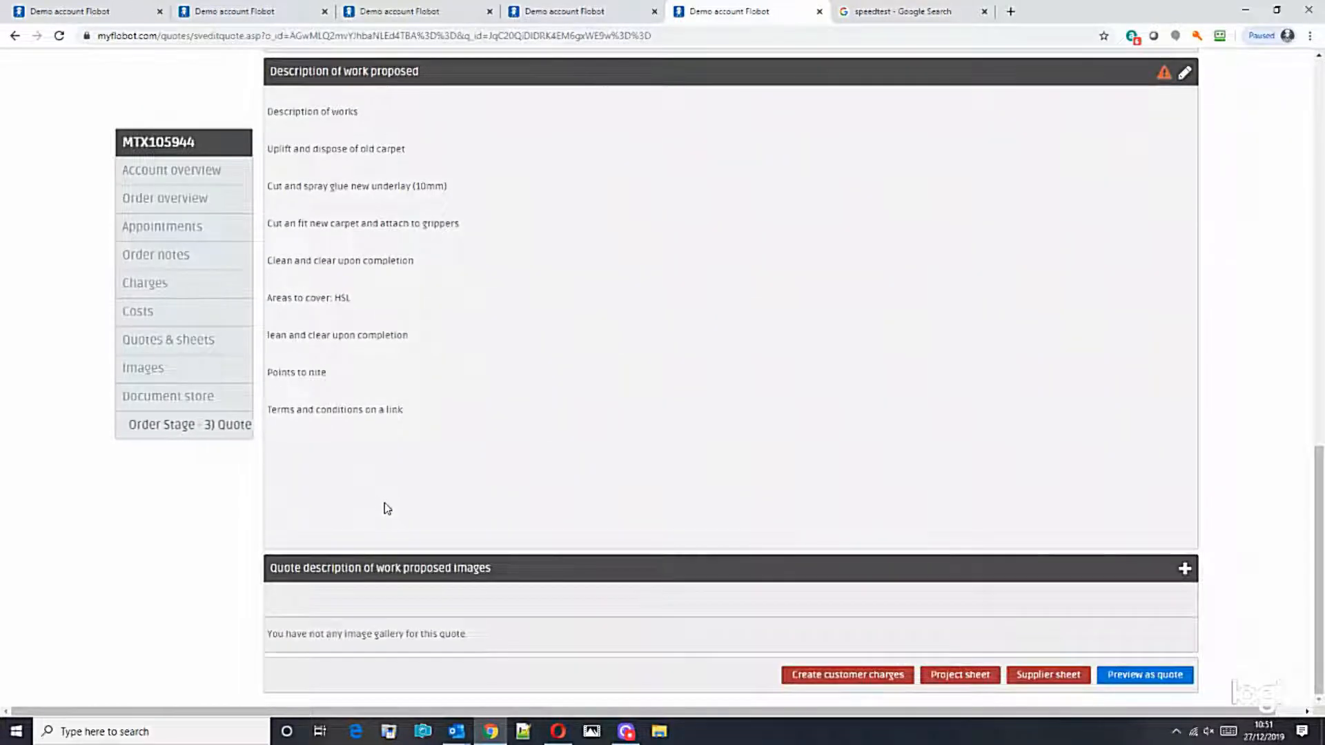
{"action": "left_click_drag", "start_coordinate": [1321, 588], "coordinate": [1319, 228]}
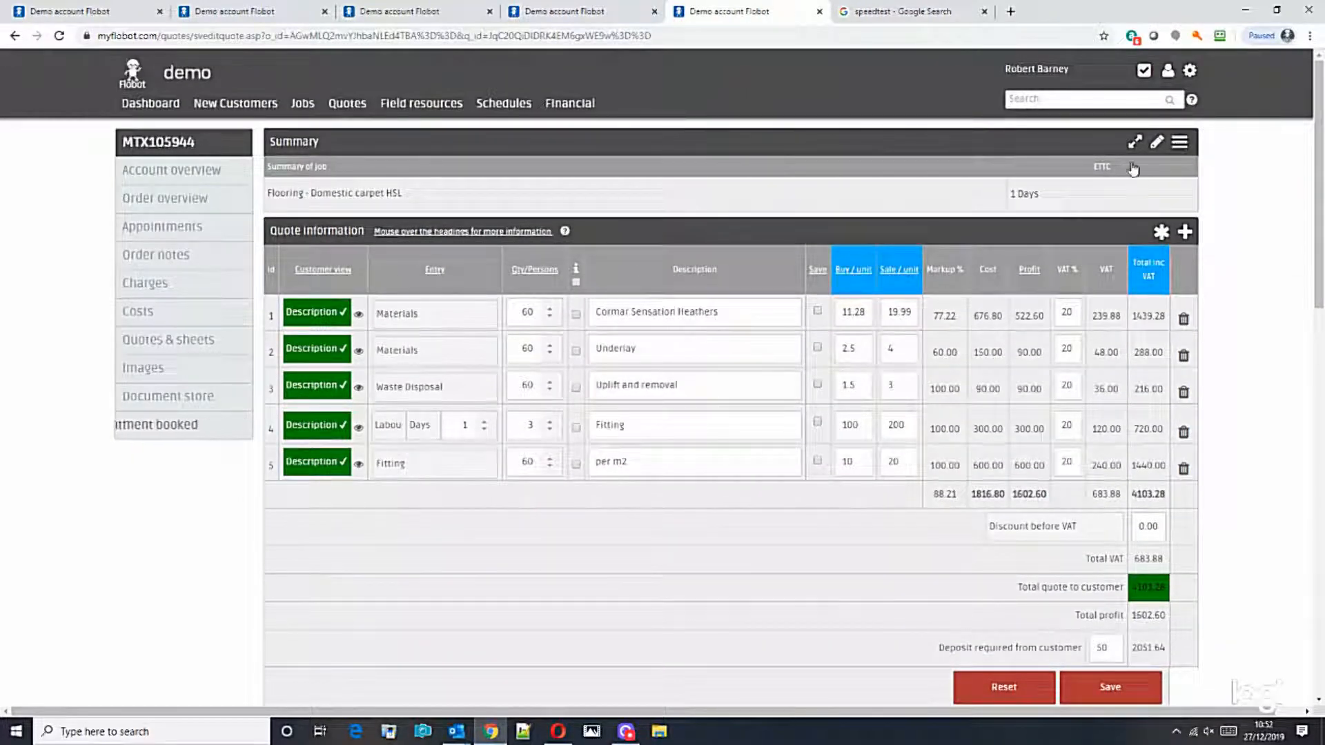
Step: Check line 1's customer view options unchanged, then open the 'Email this quote' form
{"action": "left_click", "coordinate": [316, 312]}
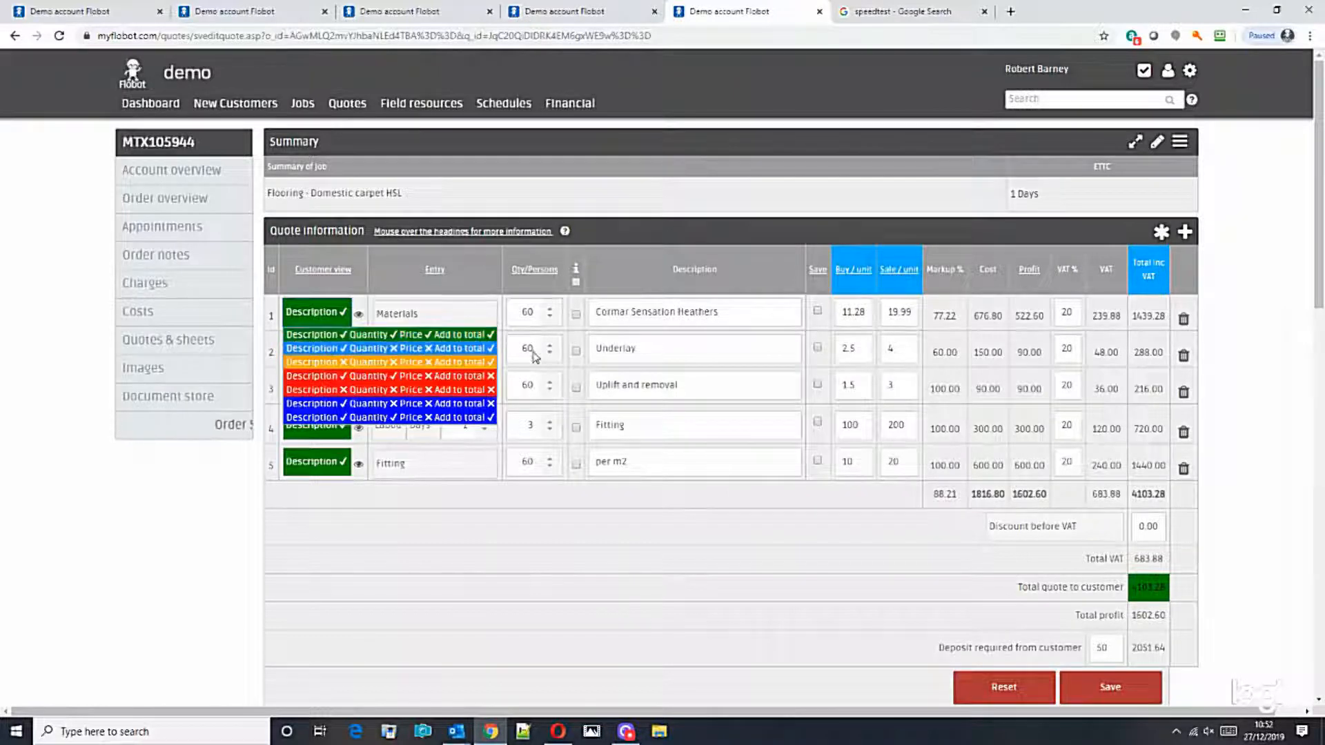
{"action": "left_click", "coordinate": [1053, 191]}
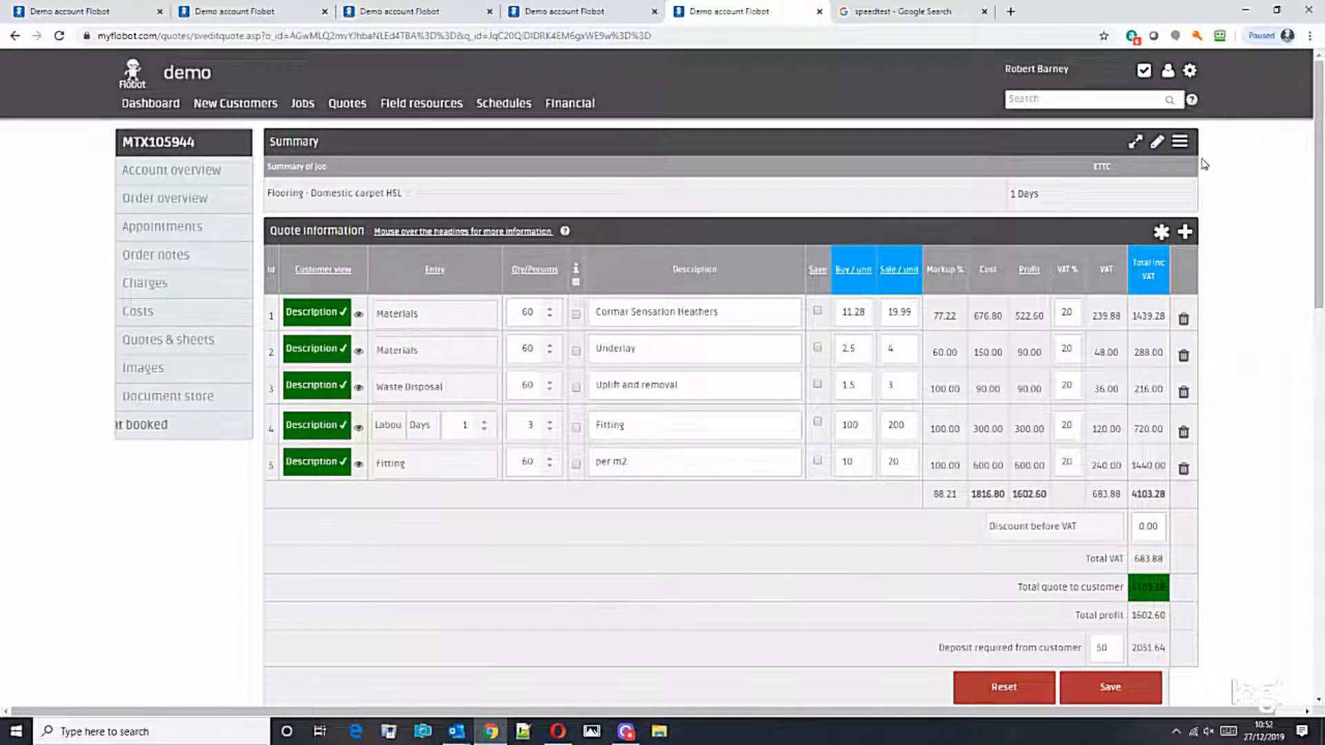
{"action": "left_click", "coordinate": [1180, 141]}
{"action": "left_click", "coordinate": [1070, 181]}
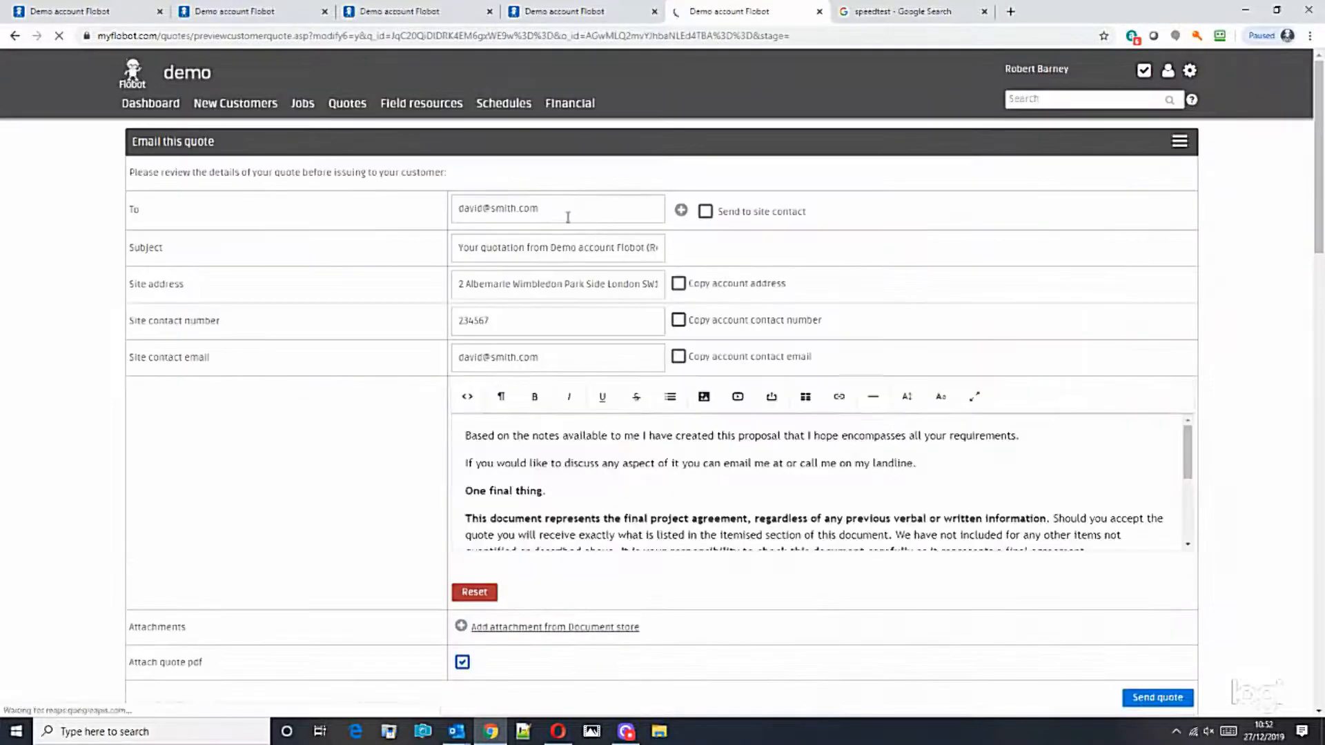
Step: Readdress the quote e-mail to the user's own address, keep the PDF attached, and send it
{"action": "left_click", "coordinate": [568, 218]}
{"action": "left_click", "coordinate": [498, 249]}
{"action": "left_click", "coordinate": [1263, 479]}
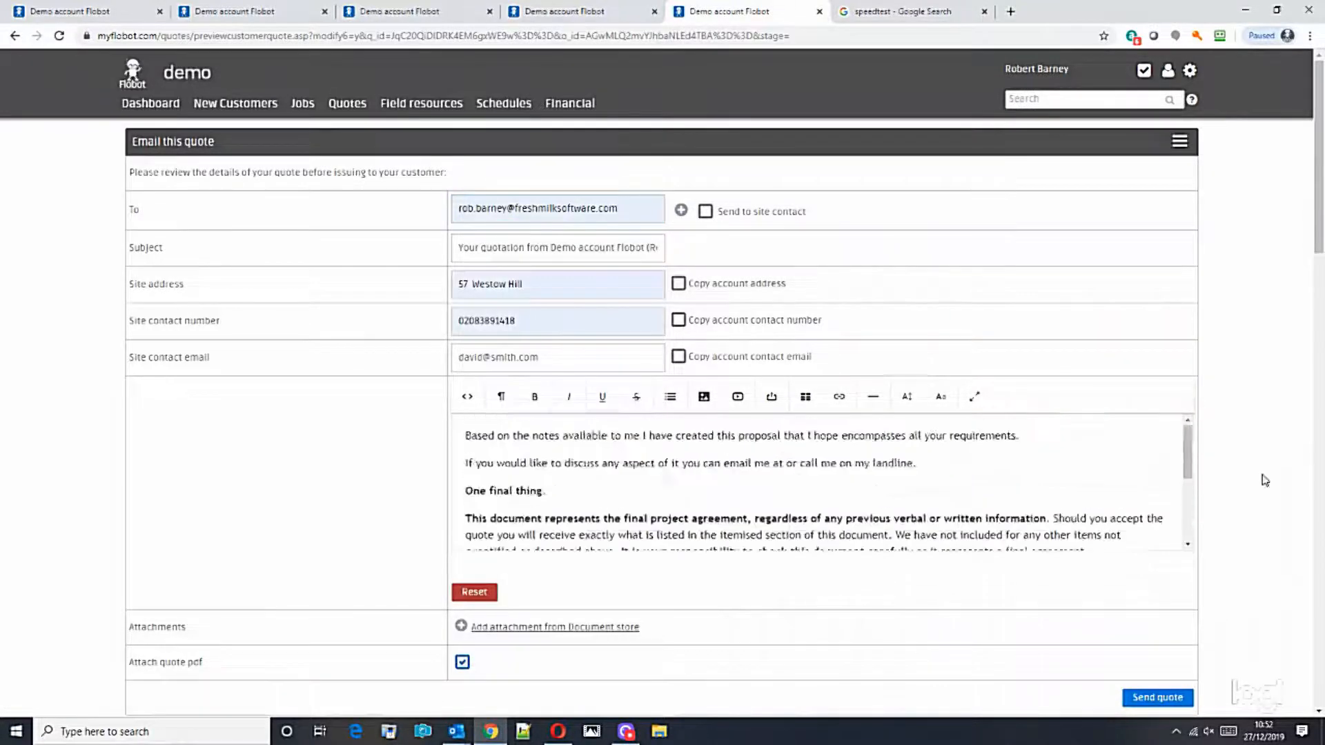
{"action": "scroll", "coordinate": [1270, 455], "scroll_direction": "down", "scroll_amount": 8}
{"action": "left_click_drag", "start_coordinate": [1321, 394], "coordinate": [1321, 290]}
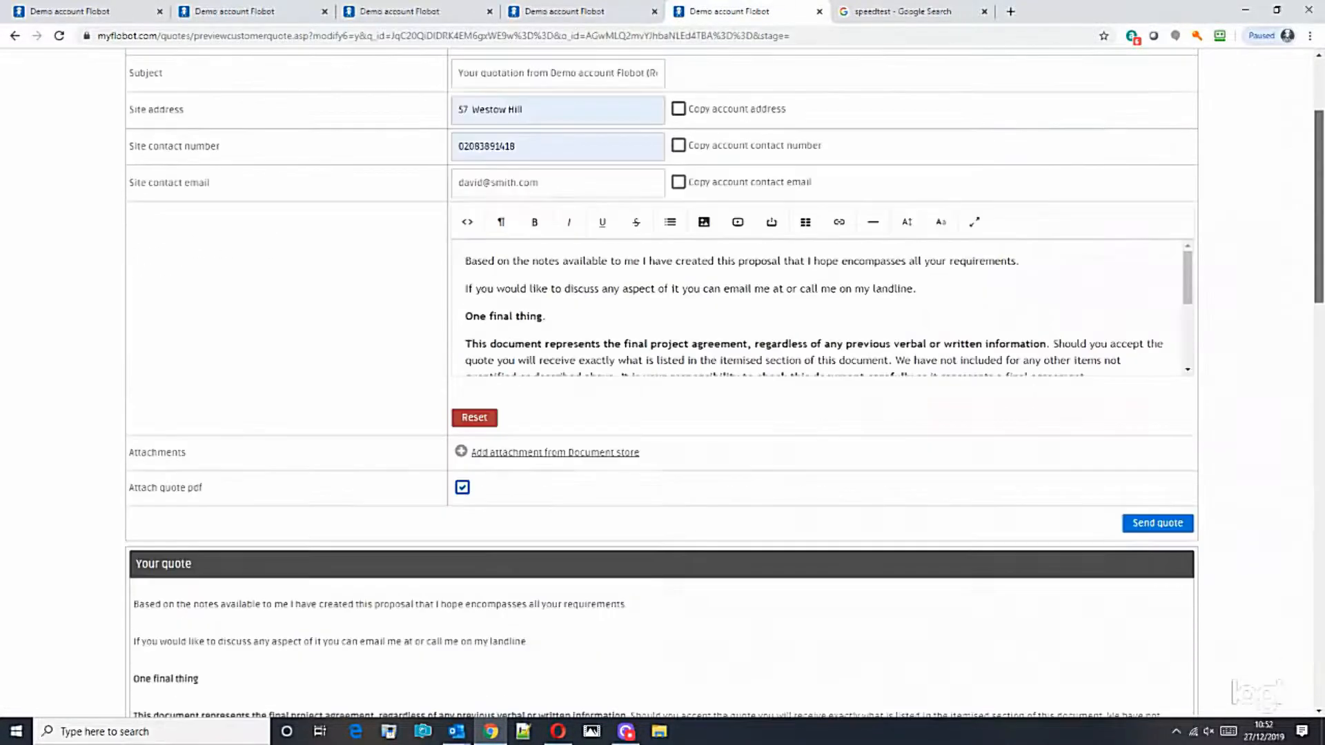
{"action": "left_click", "coordinate": [1151, 526]}
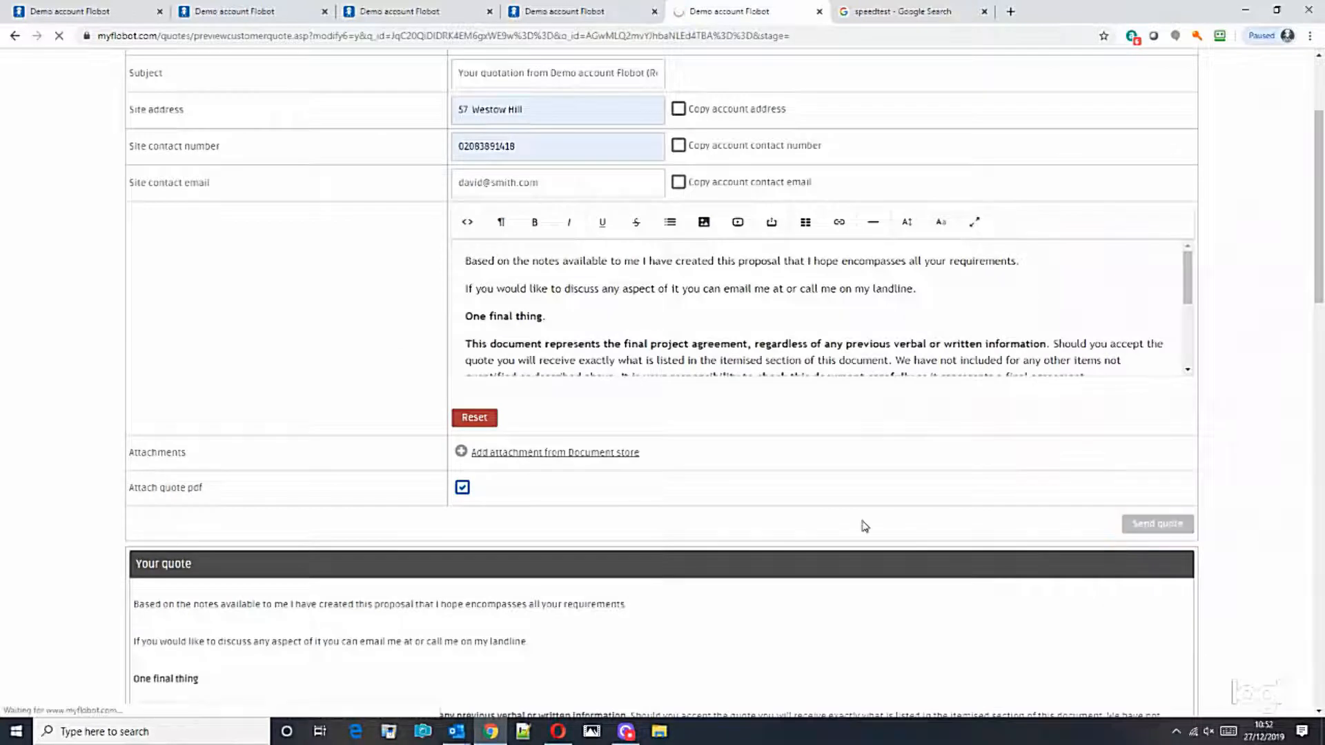
{"action": "left_click", "coordinate": [456, 732]}
Step: Open the Flobot quotation e-mail under Outlook's Other tab and follow its view-in-browser link
{"action": "left_click", "coordinate": [26, 285]}
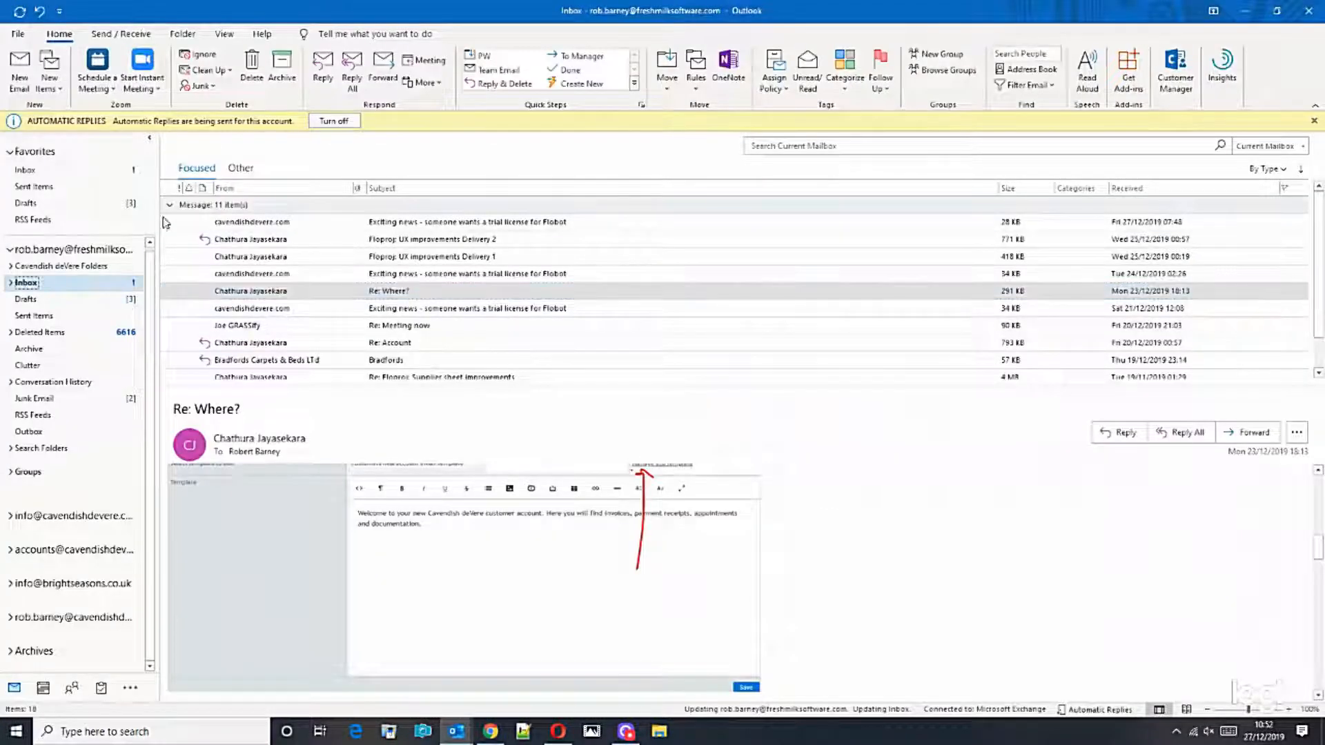
{"action": "left_click", "coordinate": [254, 206]}
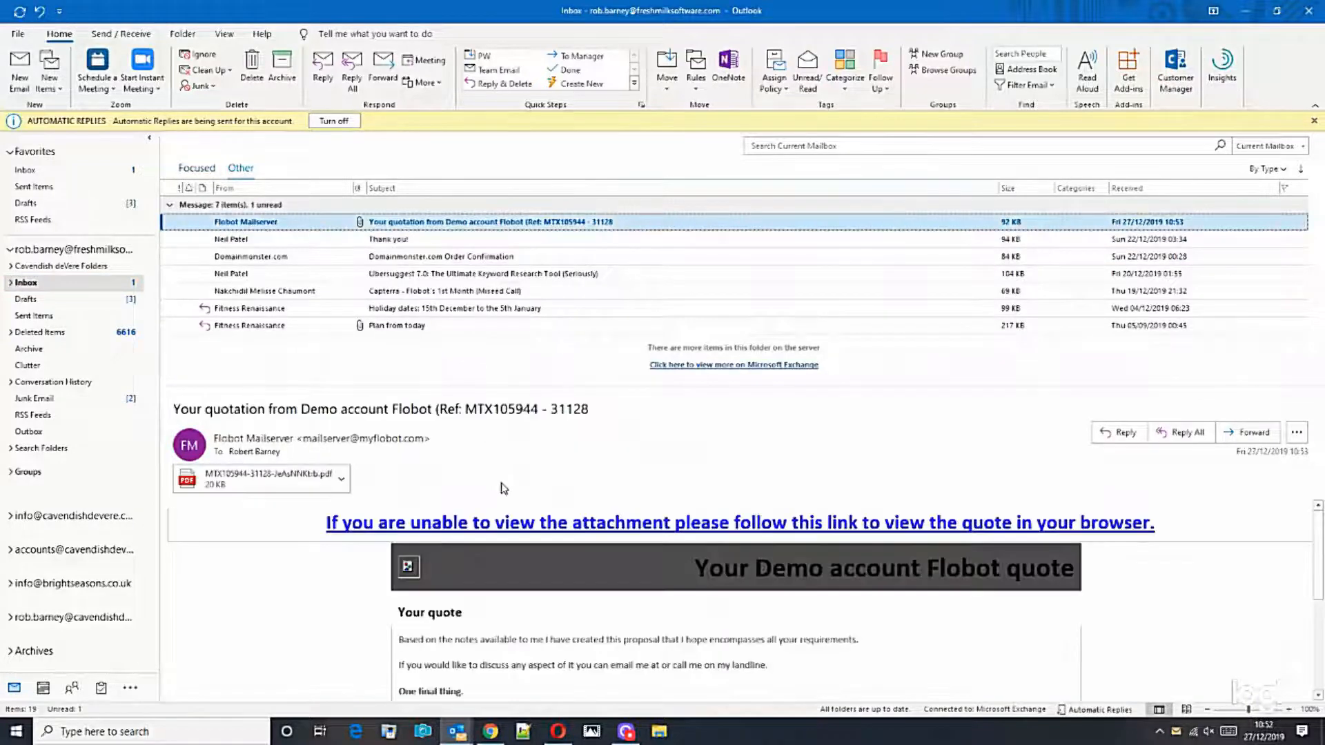
{"action": "left_click", "coordinate": [557, 524]}
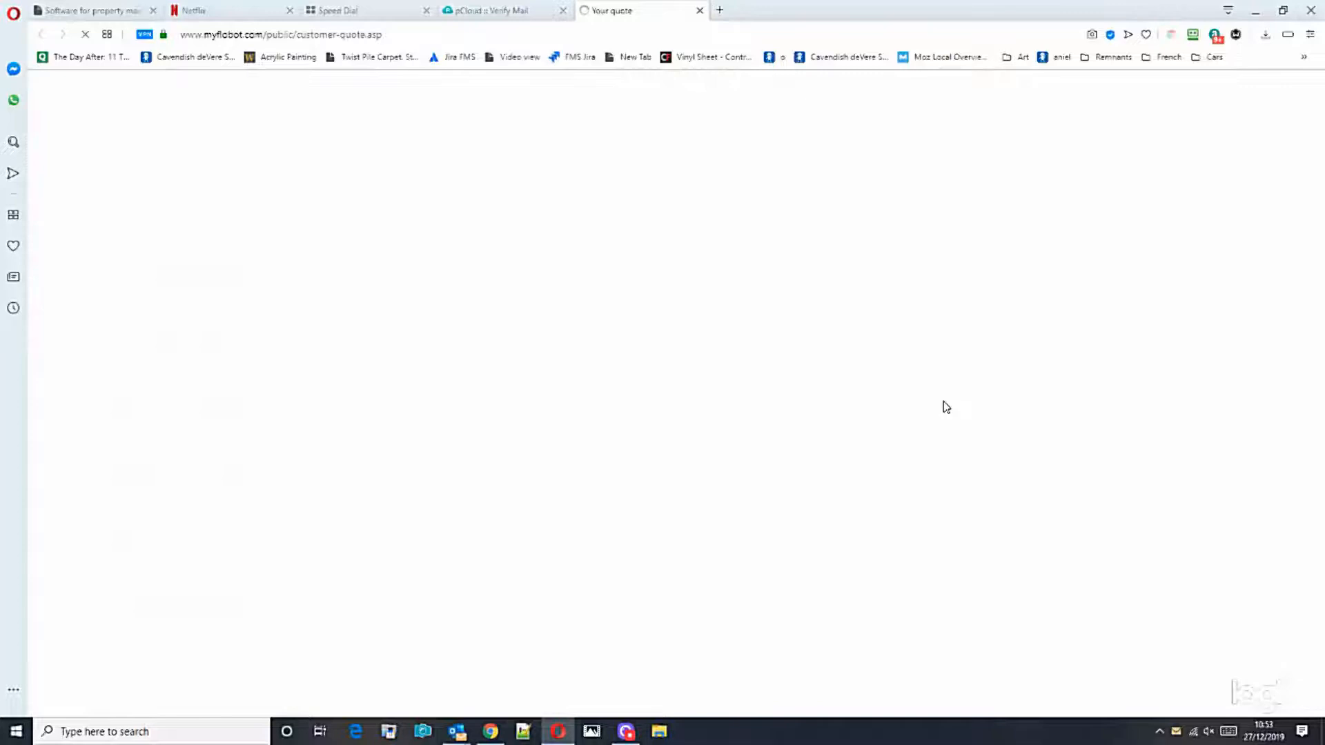
Step: Review the quote's description of works lines in Opera
{"action": "scroll", "coordinate": [946, 407], "scroll_direction": "down", "scroll_amount": 5}
{"action": "scroll", "coordinate": [963, 414], "scroll_direction": "up", "scroll_amount": 5}
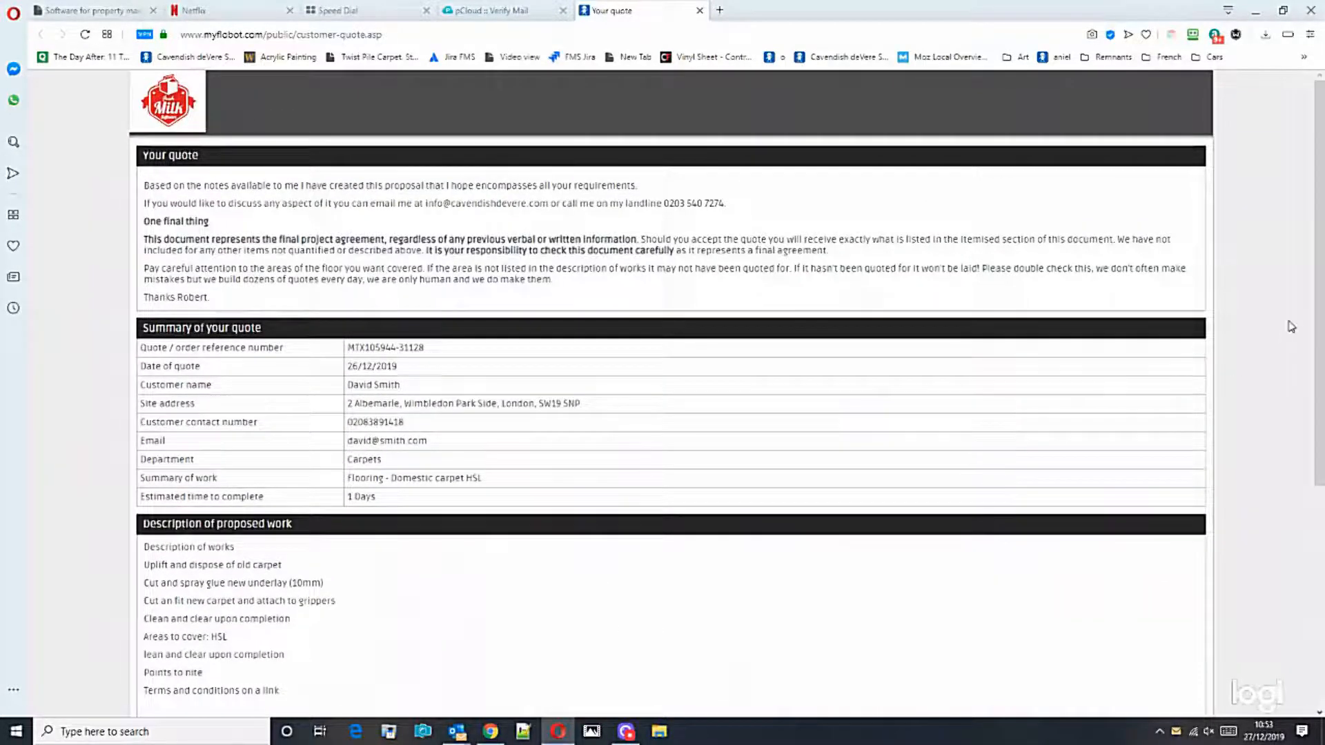
{"action": "scroll", "coordinate": [1320, 322], "scroll_direction": "down", "scroll_amount": 4}
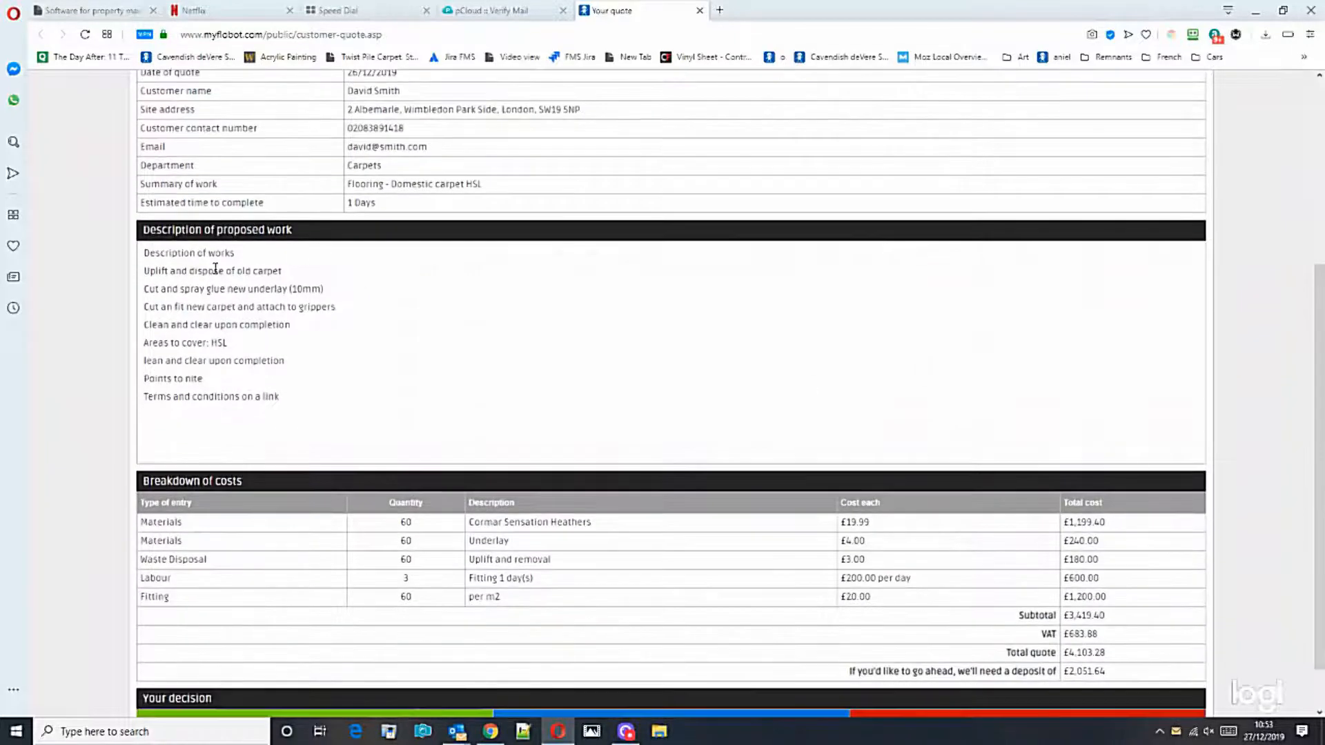
{"action": "left_click_drag", "start_coordinate": [145, 251], "coordinate": [363, 410]}
{"action": "scroll", "coordinate": [621, 496], "scroll_direction": "down", "scroll_amount": 2}
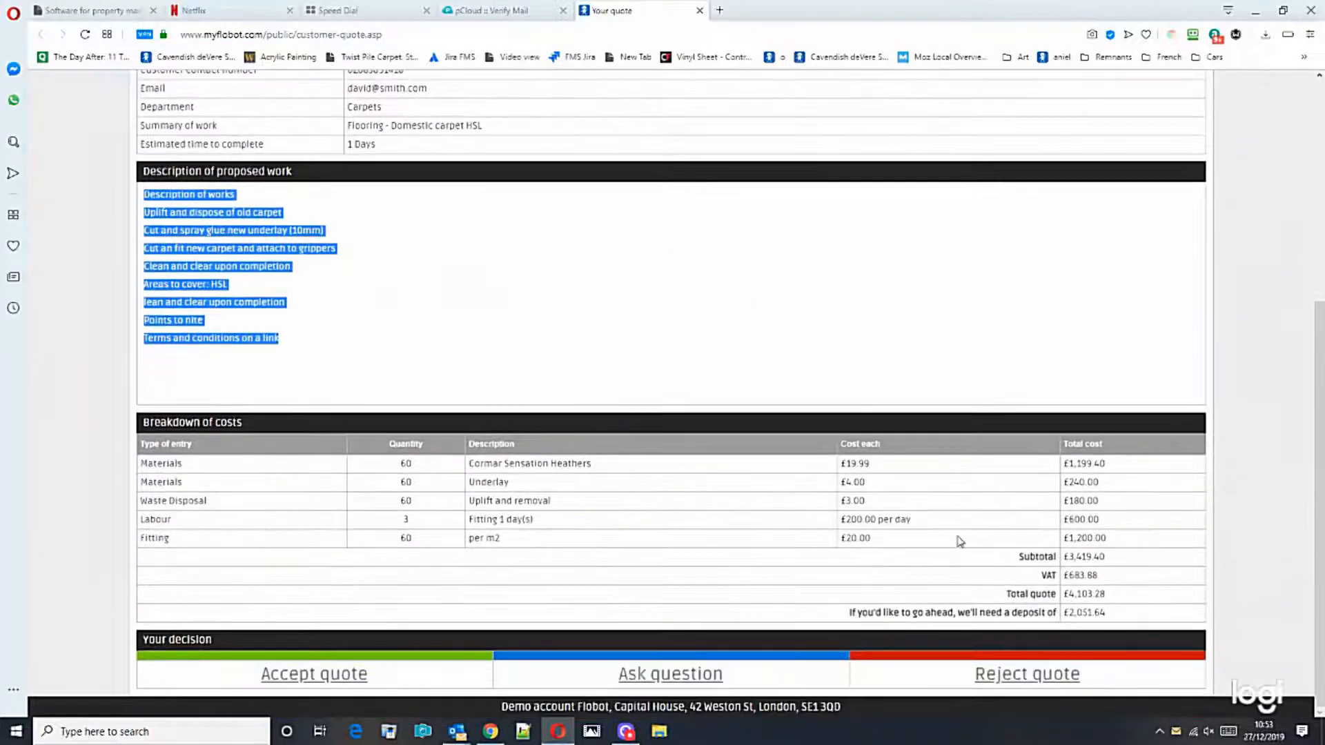
Step: Accept the quote with the note 'Yes please go ahead.', then reload the Flobot order in Chrome
{"action": "left_click", "coordinate": [345, 678]}
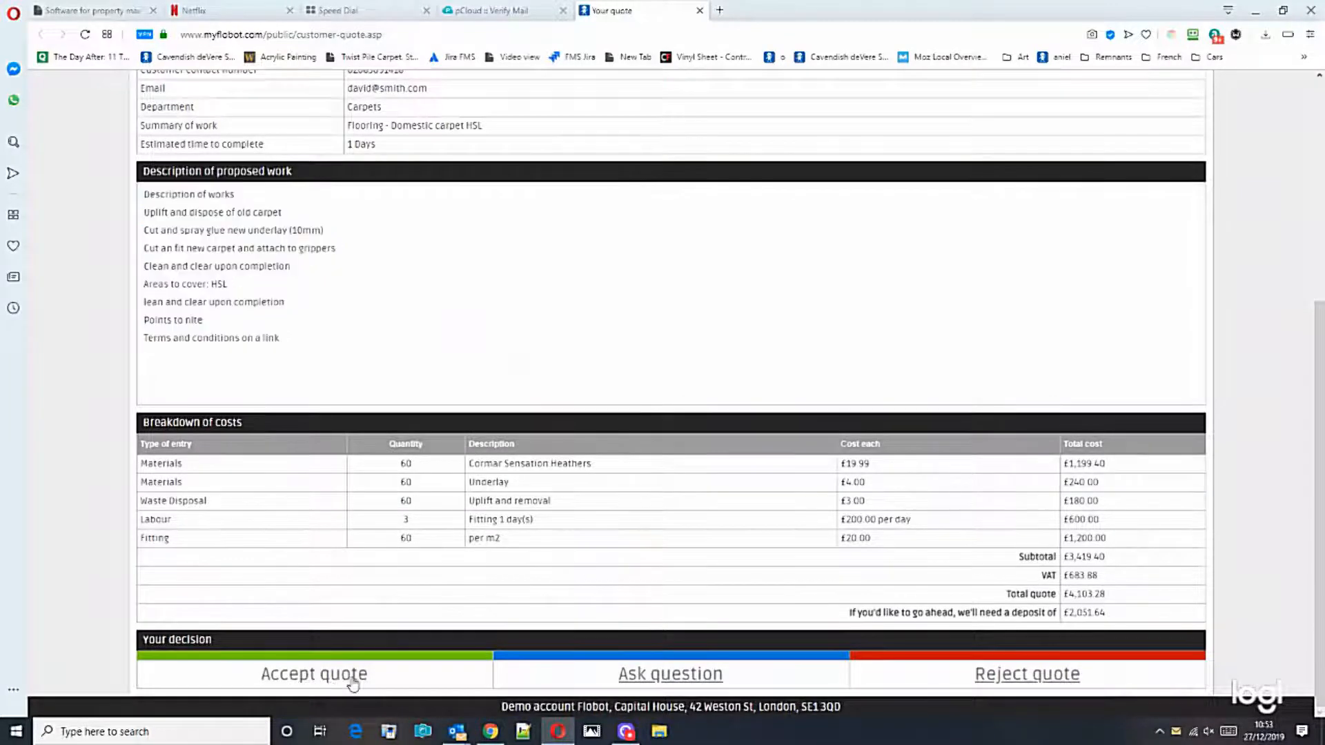
{"action": "left_click", "coordinate": [539, 557]}
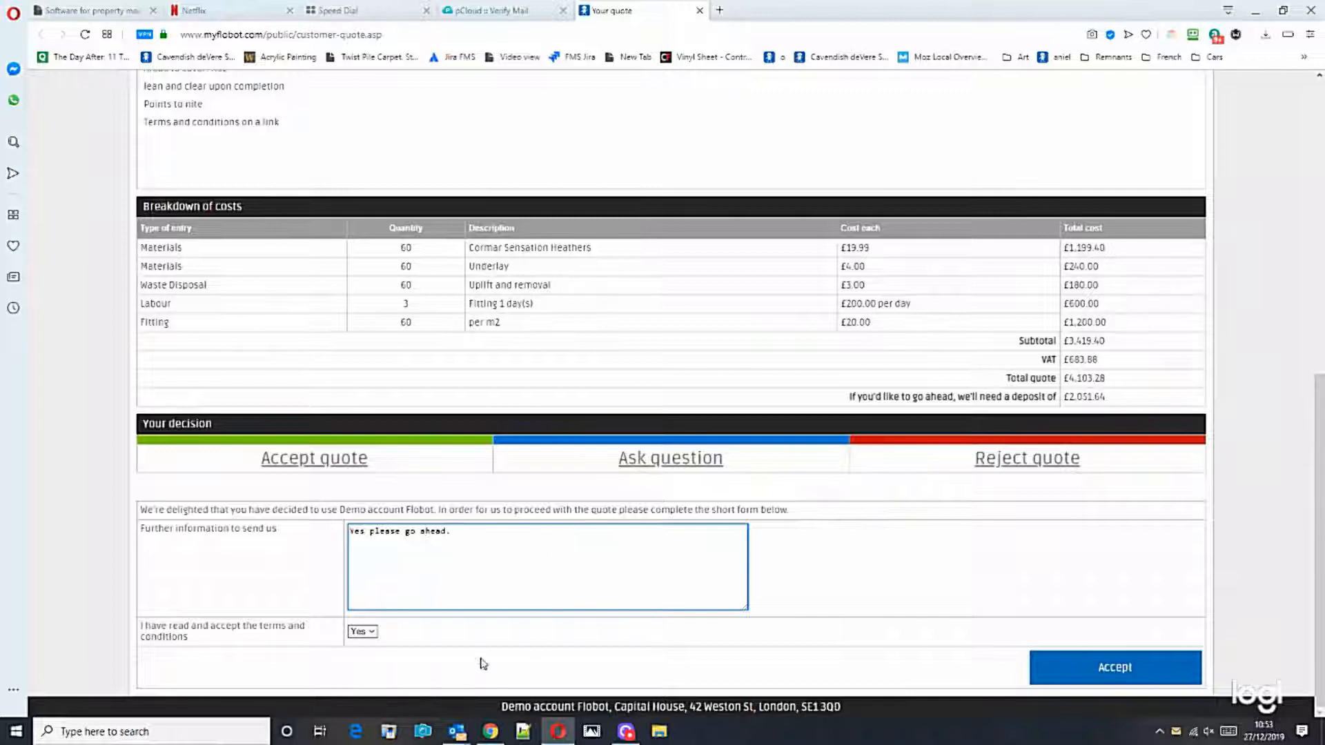
{"action": "left_click", "coordinate": [1109, 680]}
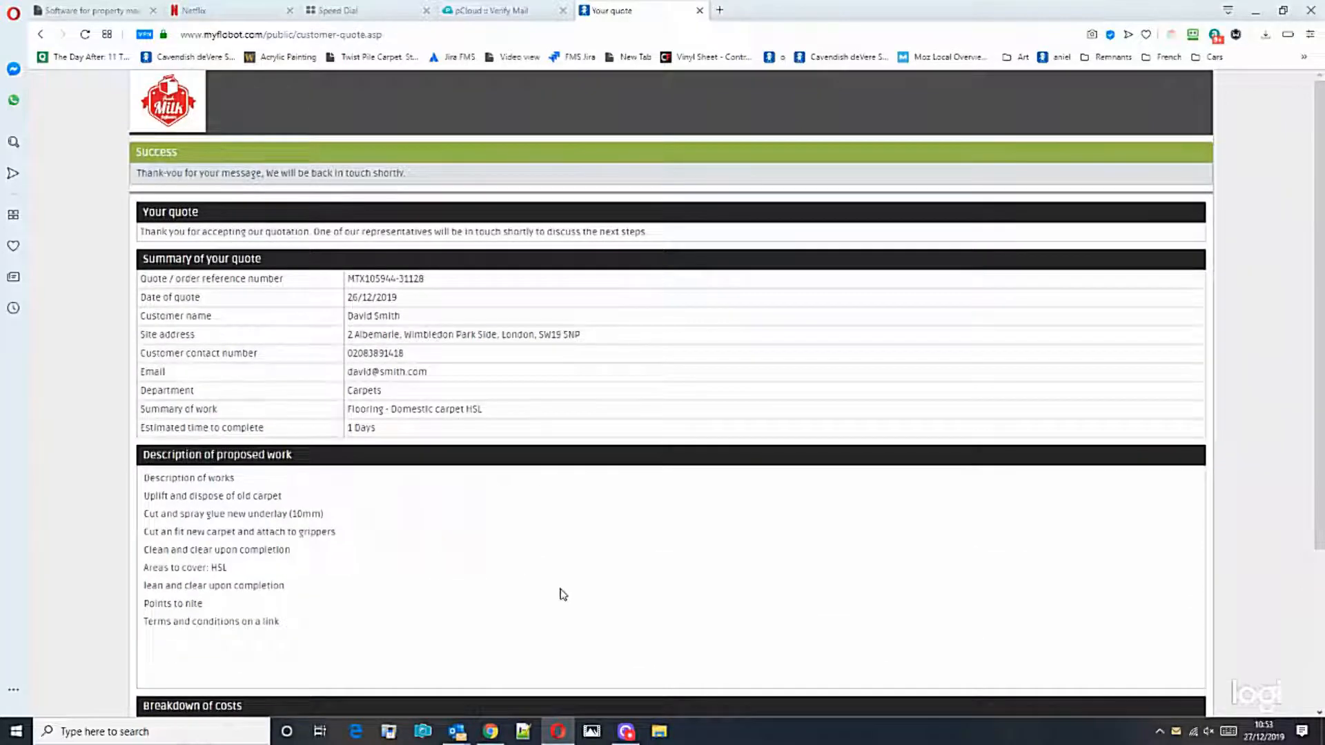
{"action": "left_click", "coordinate": [490, 732]}
{"action": "left_click", "coordinate": [59, 36]}
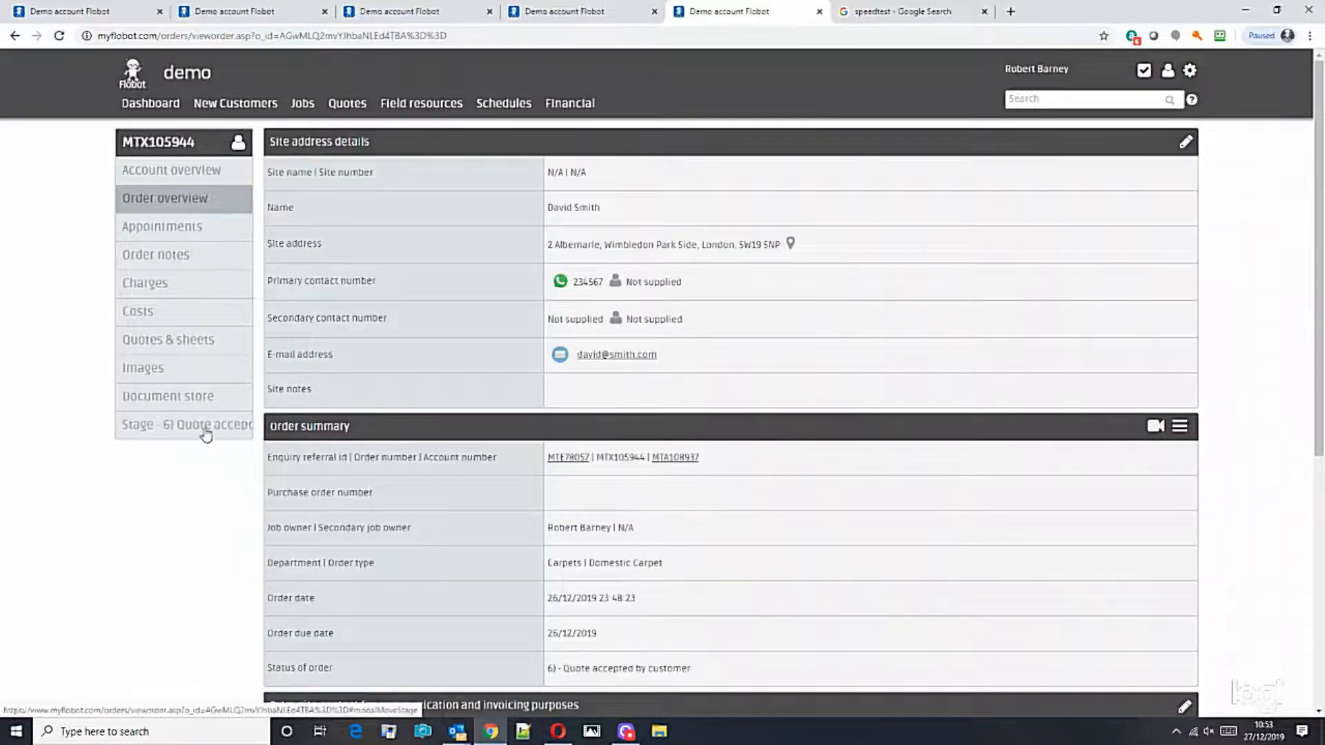
{"action": "mouse_move", "coordinate": [1318, 311]}
{"action": "left_mouse_down"}
{"action": "mouse_move", "coordinate": [1321, 563]}
{"action": "mouse_move", "coordinate": [1318, 297]}
{"action": "left_mouse_up"}
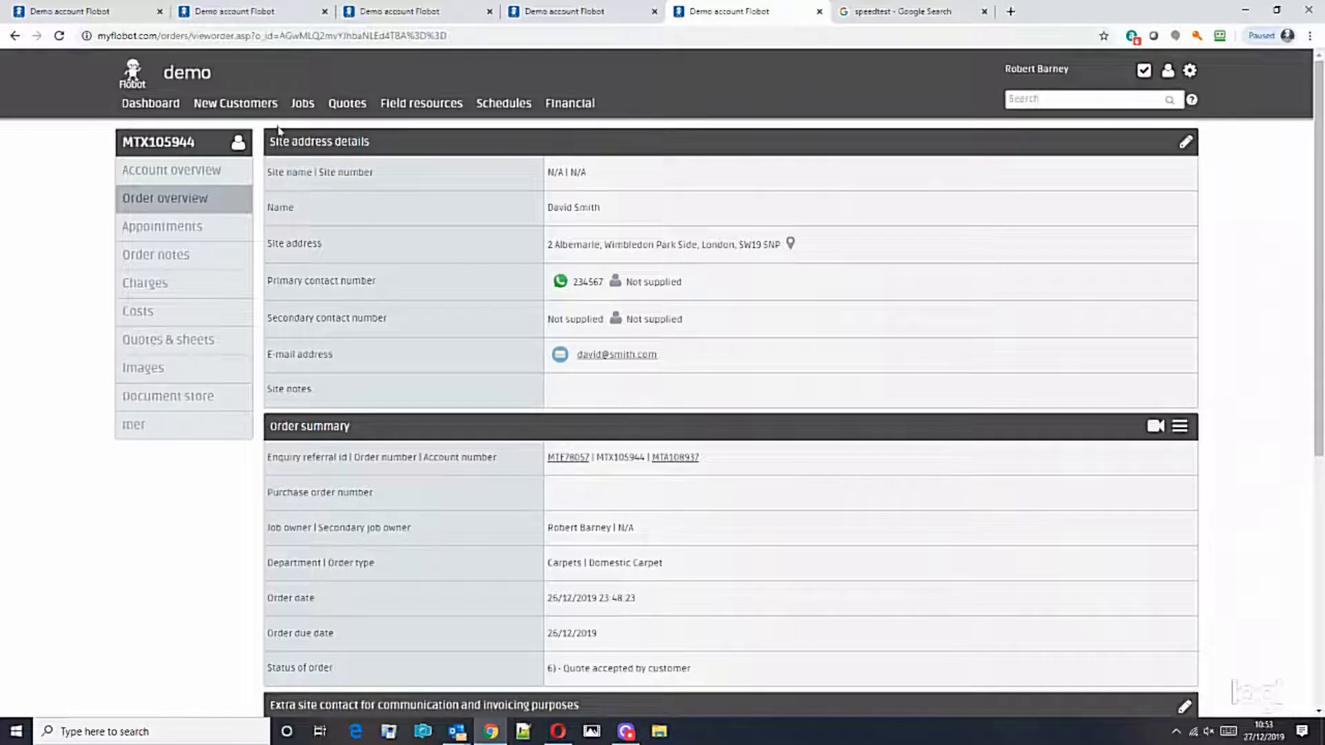
{"action": "mouse_move", "coordinate": [303, 112]}
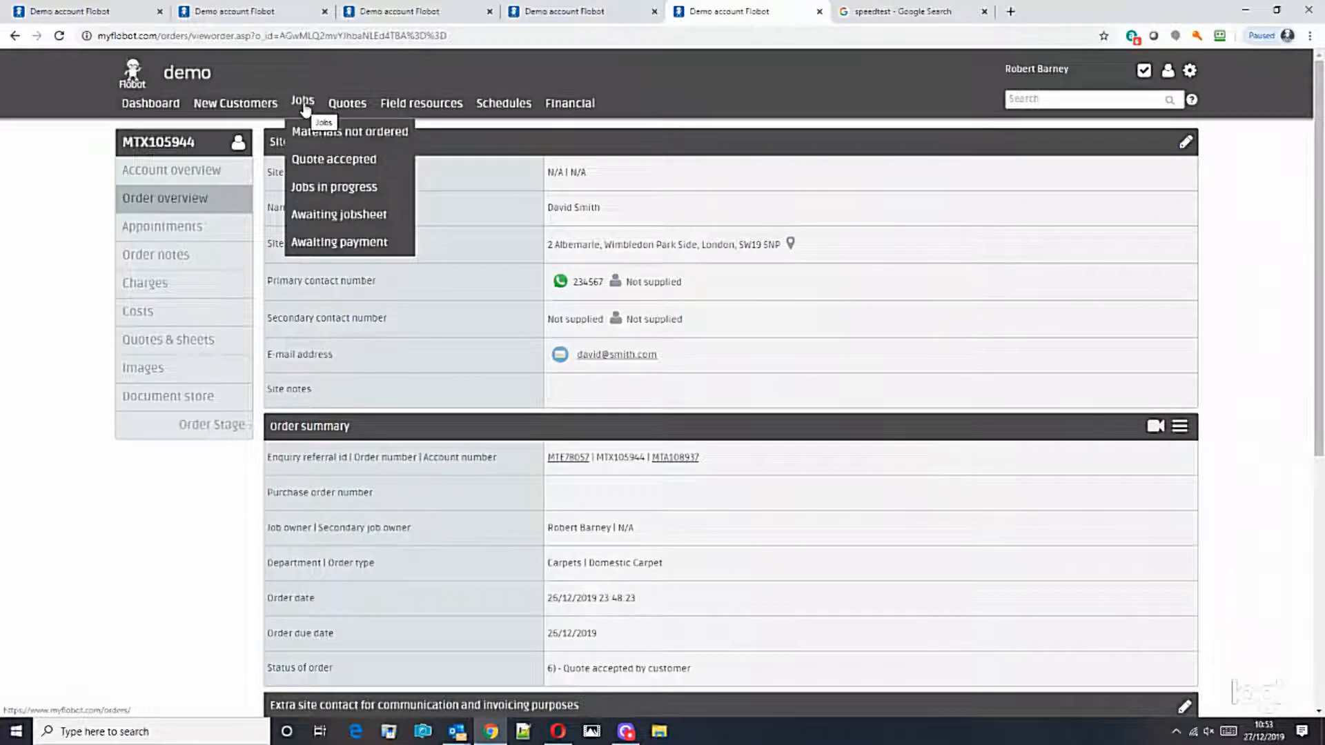
{"action": "right_click", "coordinate": [323, 156]}
{"action": "left_click", "coordinate": [365, 169]}
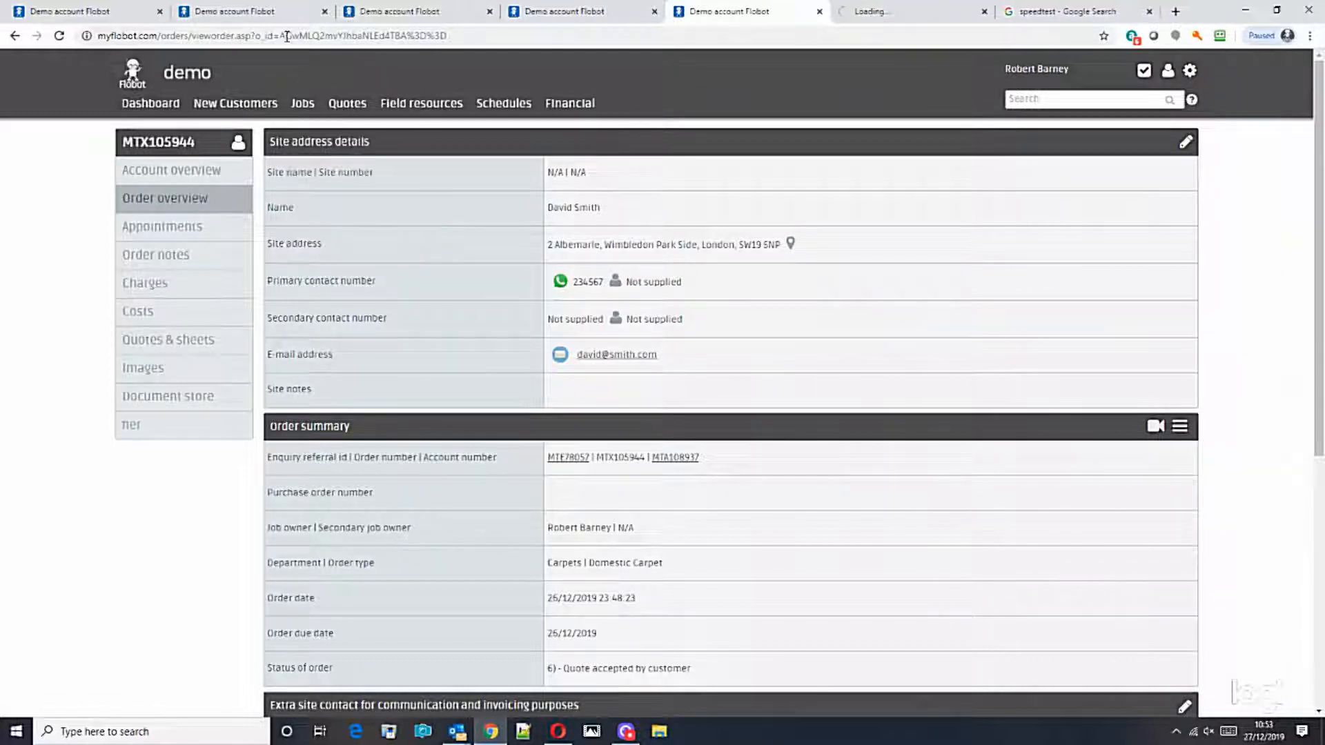
{"action": "left_click", "coordinate": [862, 14]}
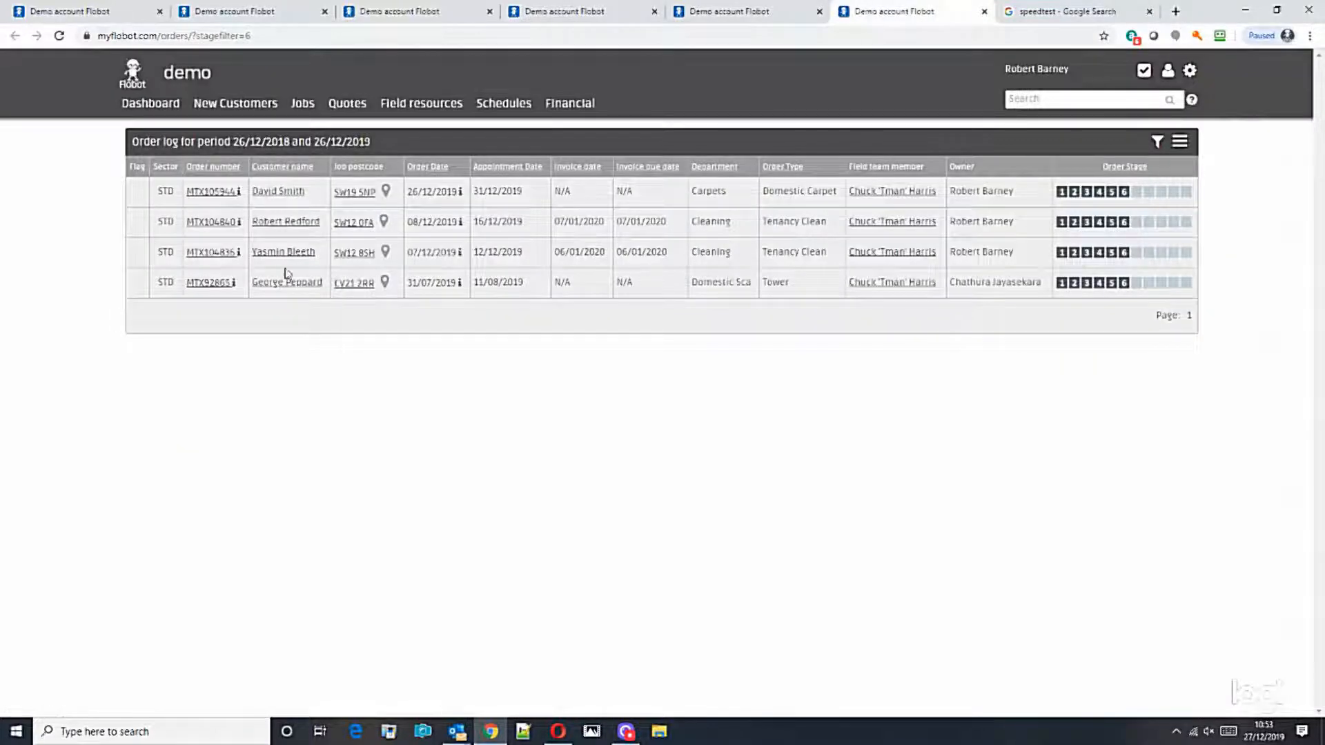
{"action": "left_click", "coordinate": [808, 13]}
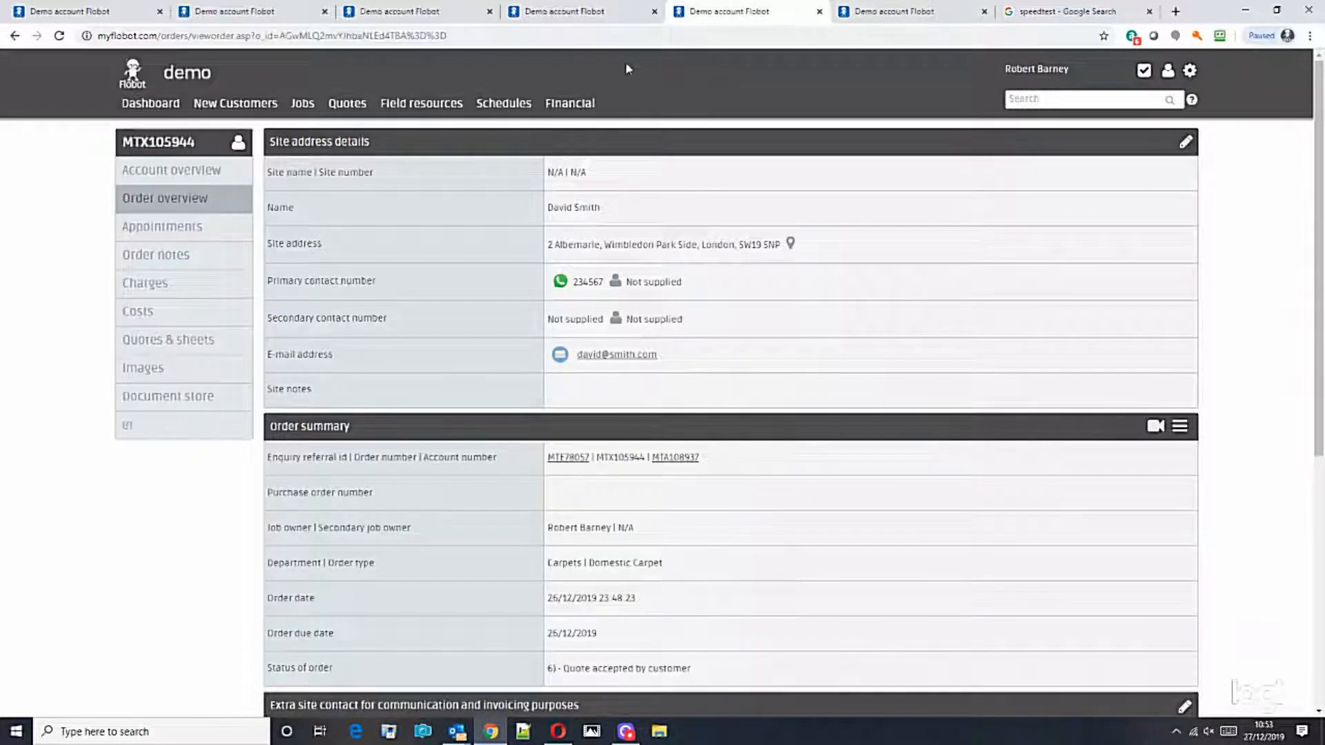
{"action": "left_click", "coordinate": [576, 14]}
{"action": "left_click", "coordinate": [690, 14]}
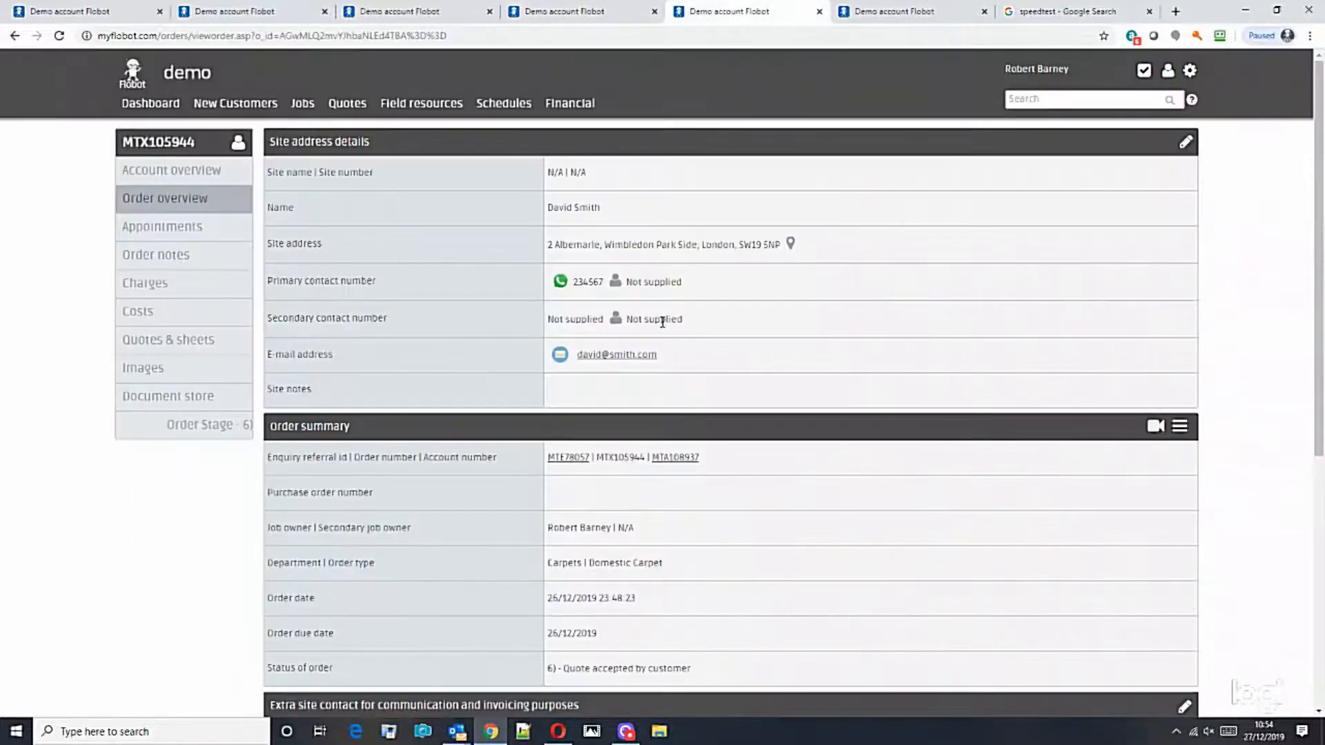
Step: Create customer charges from the order's accepted quote under Quotes & sheets
{"action": "scroll", "coordinate": [657, 297], "scroll_direction": "down", "scroll_amount": 2}
{"action": "scroll", "coordinate": [657, 296], "scroll_direction": "down", "scroll_amount": 4}
{"action": "scroll", "coordinate": [1088, 394], "scroll_direction": "up", "scroll_amount": 1}
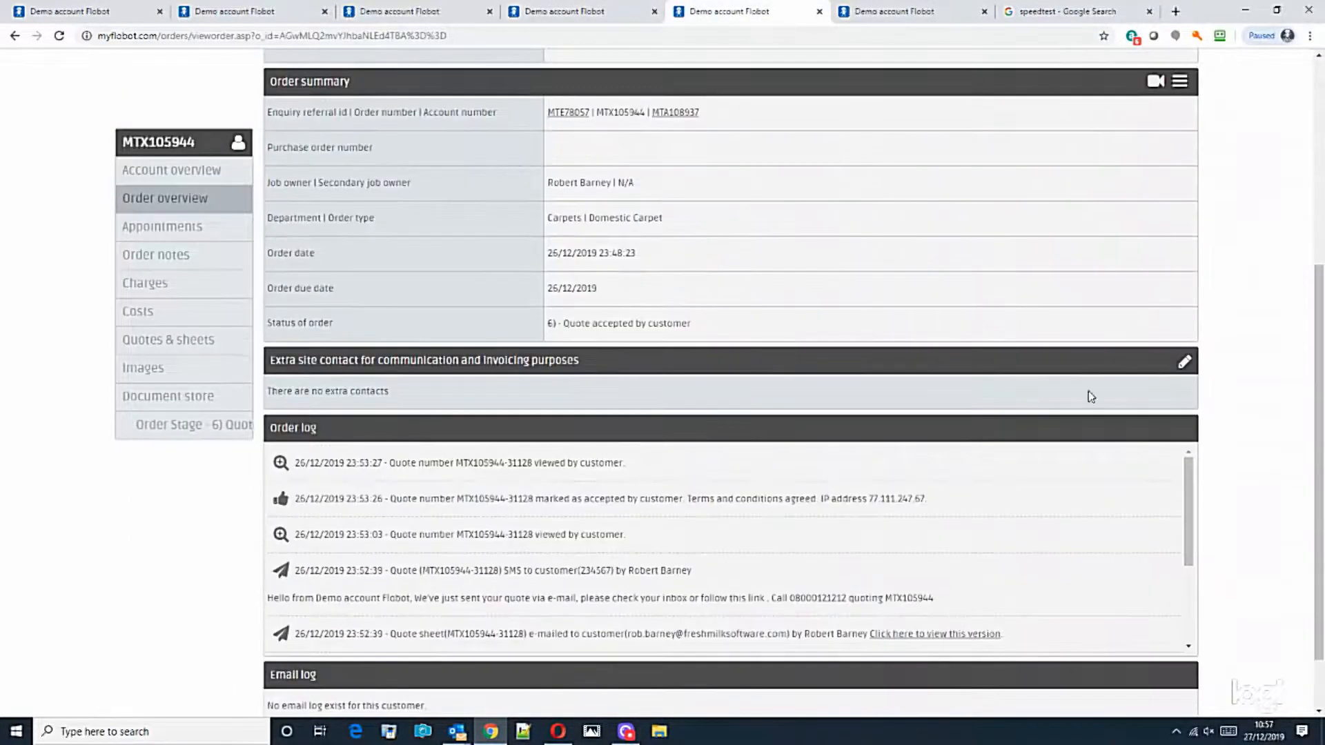
{"action": "scroll", "coordinate": [878, 361], "scroll_direction": "up", "scroll_amount": 3}
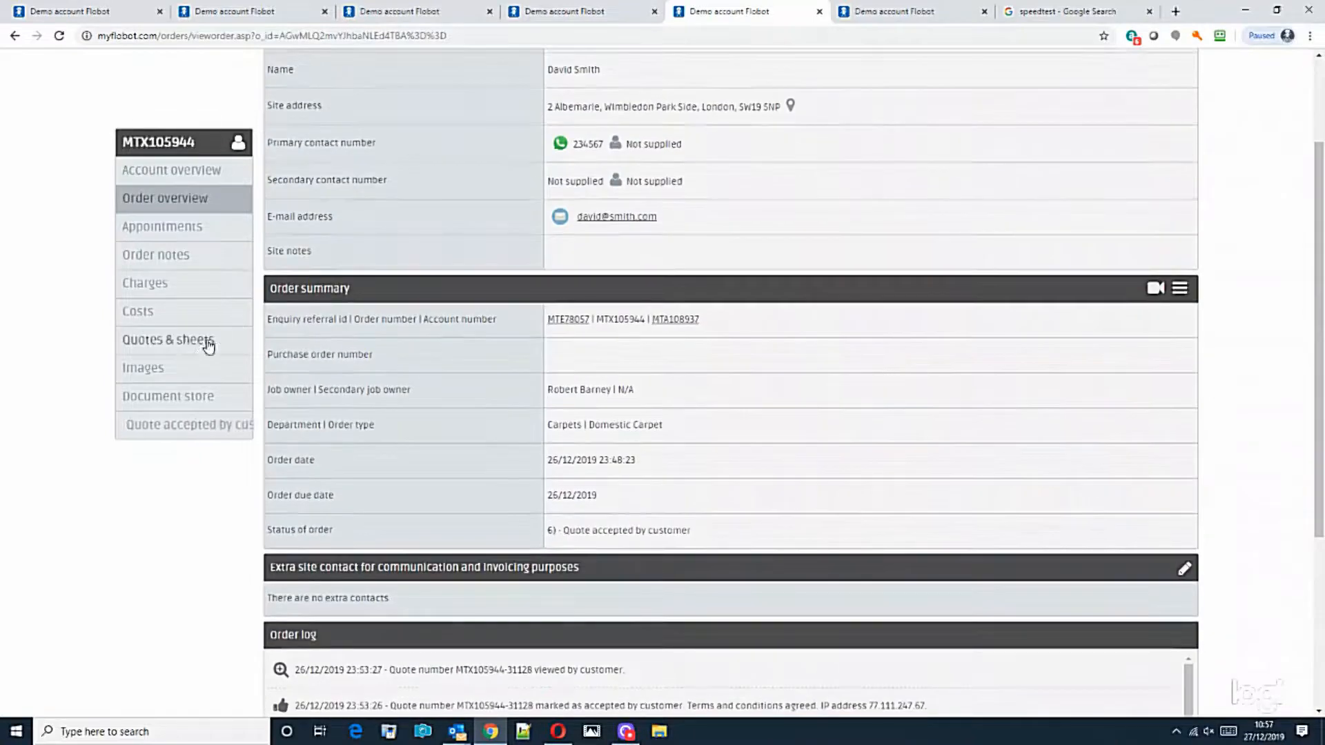
{"action": "left_click", "coordinate": [208, 345]}
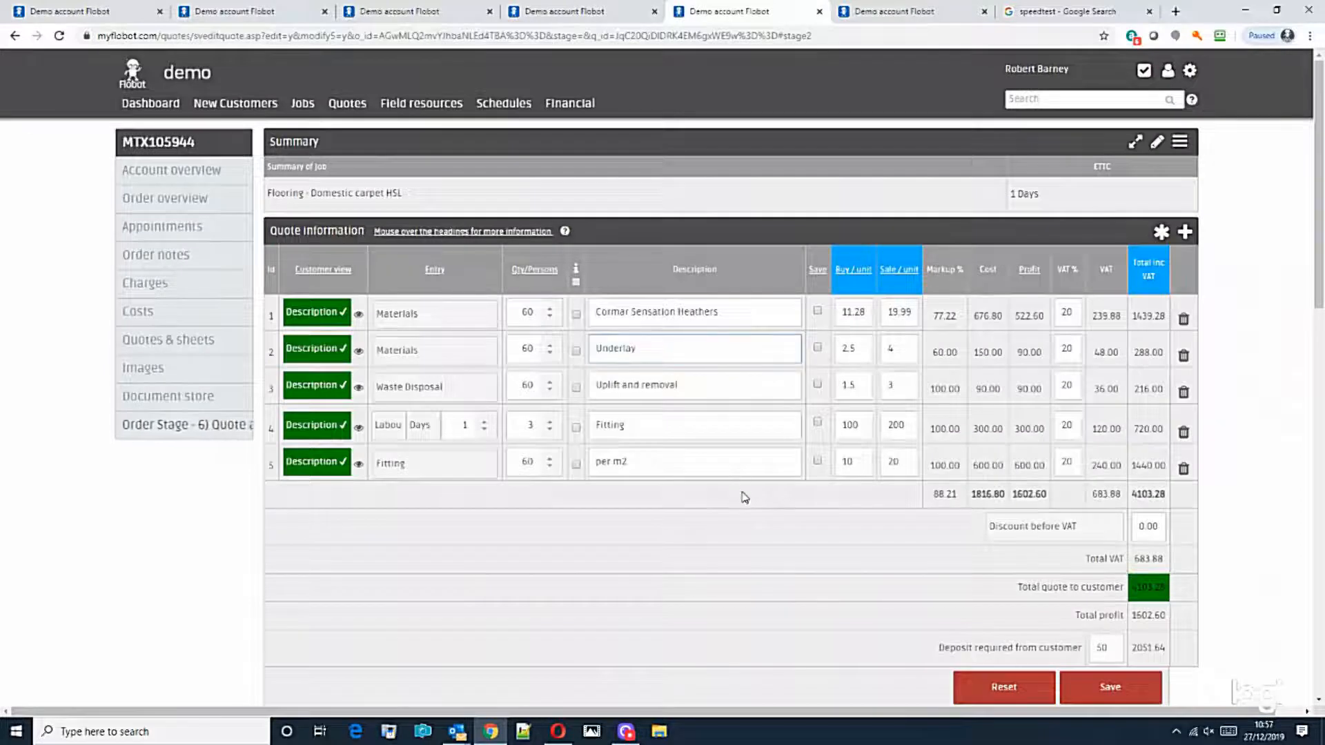
{"action": "scroll", "coordinate": [745, 497], "scroll_direction": "down", "scroll_amount": 3}
{"action": "scroll", "coordinate": [749, 515], "scroll_direction": "down", "scroll_amount": 4}
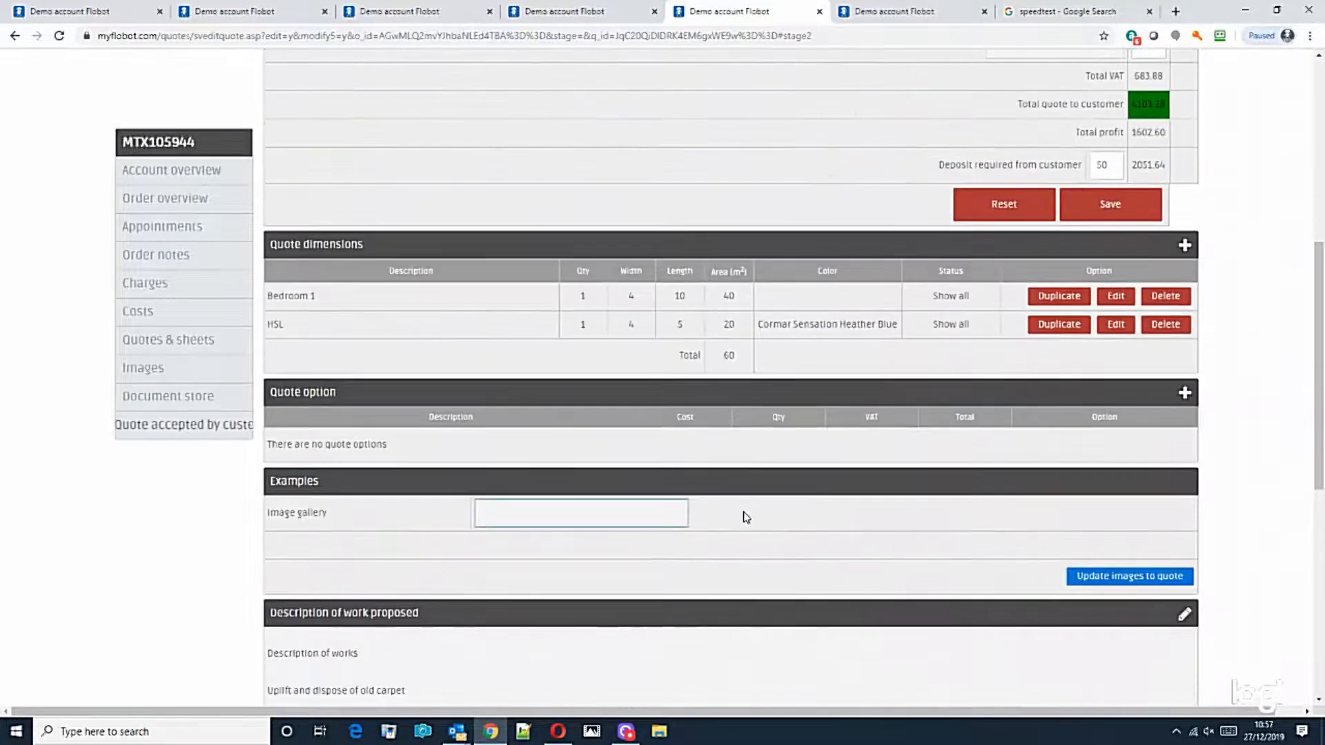
{"action": "scroll", "coordinate": [742, 515], "scroll_direction": "up", "scroll_amount": 3}
{"action": "scroll", "coordinate": [741, 507], "scroll_direction": "down", "scroll_amount": 4}
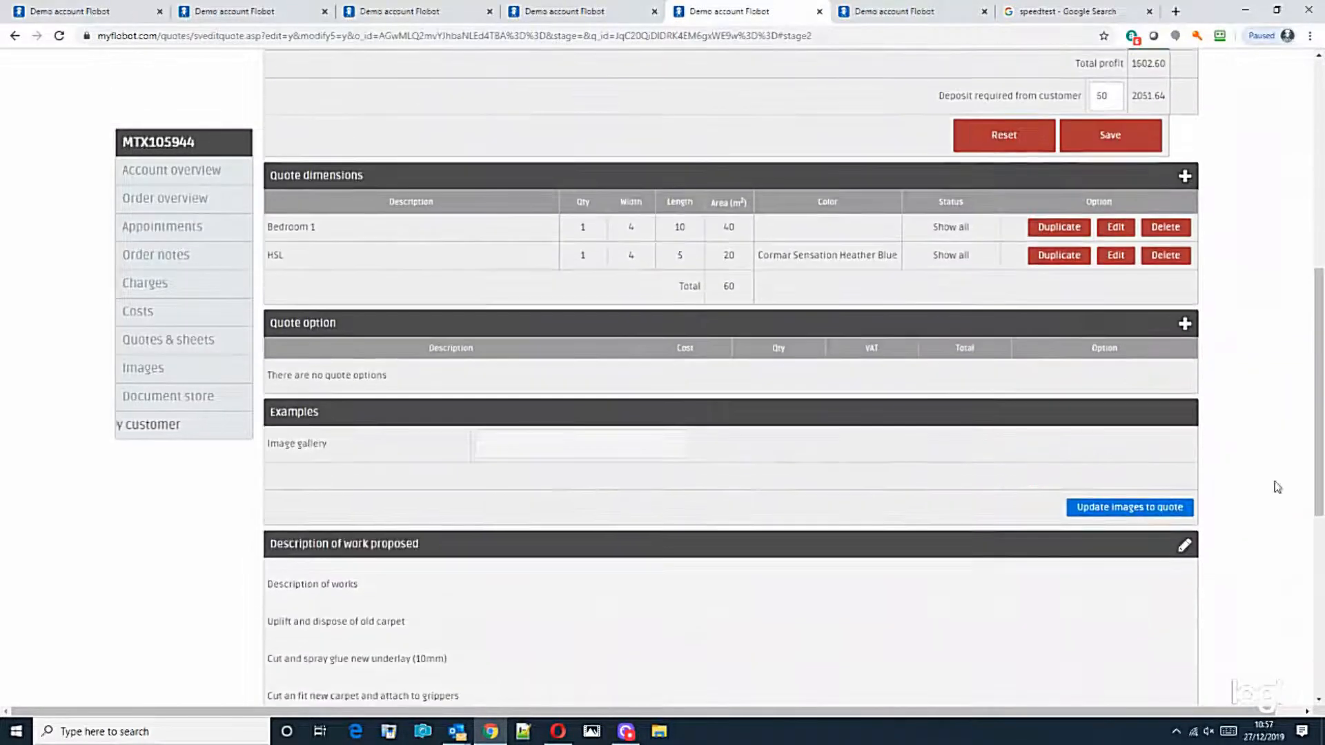
{"action": "left_click_drag", "start_coordinate": [1320, 465], "coordinate": [1321, 664]}
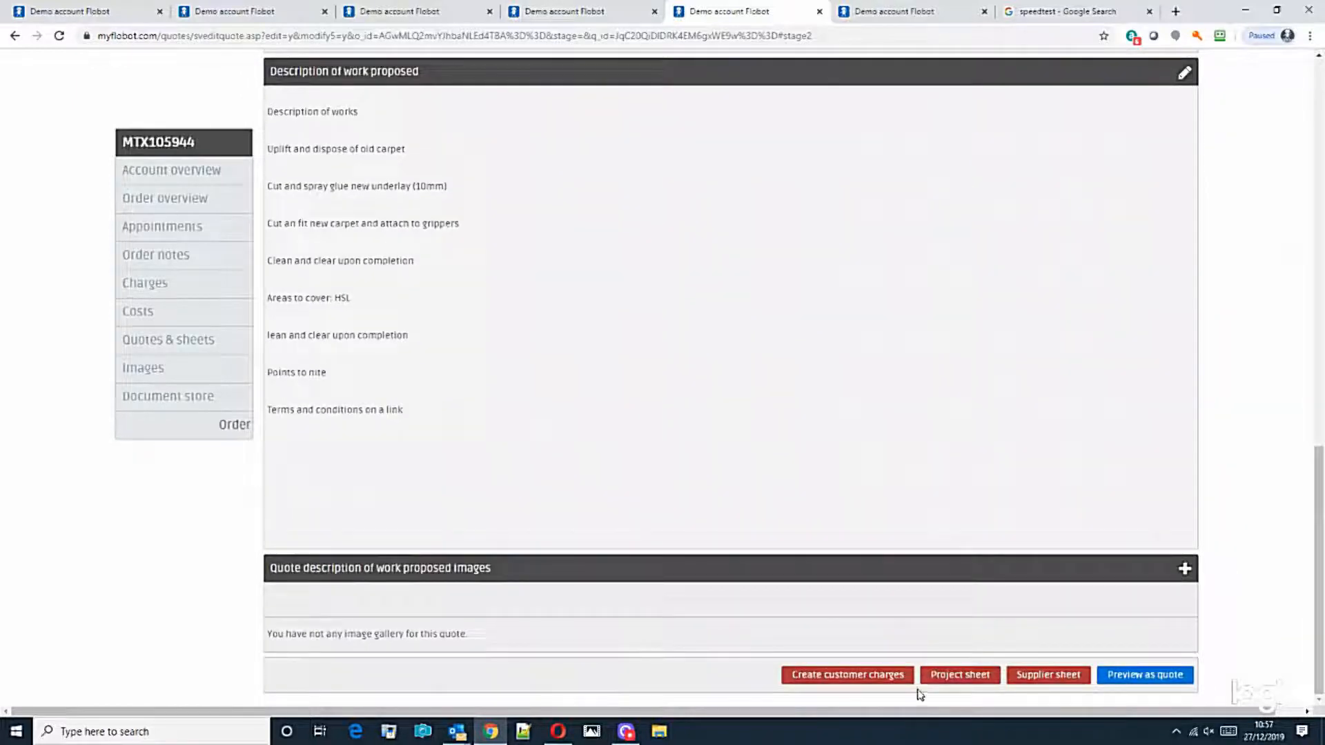
{"action": "left_click", "coordinate": [835, 678]}
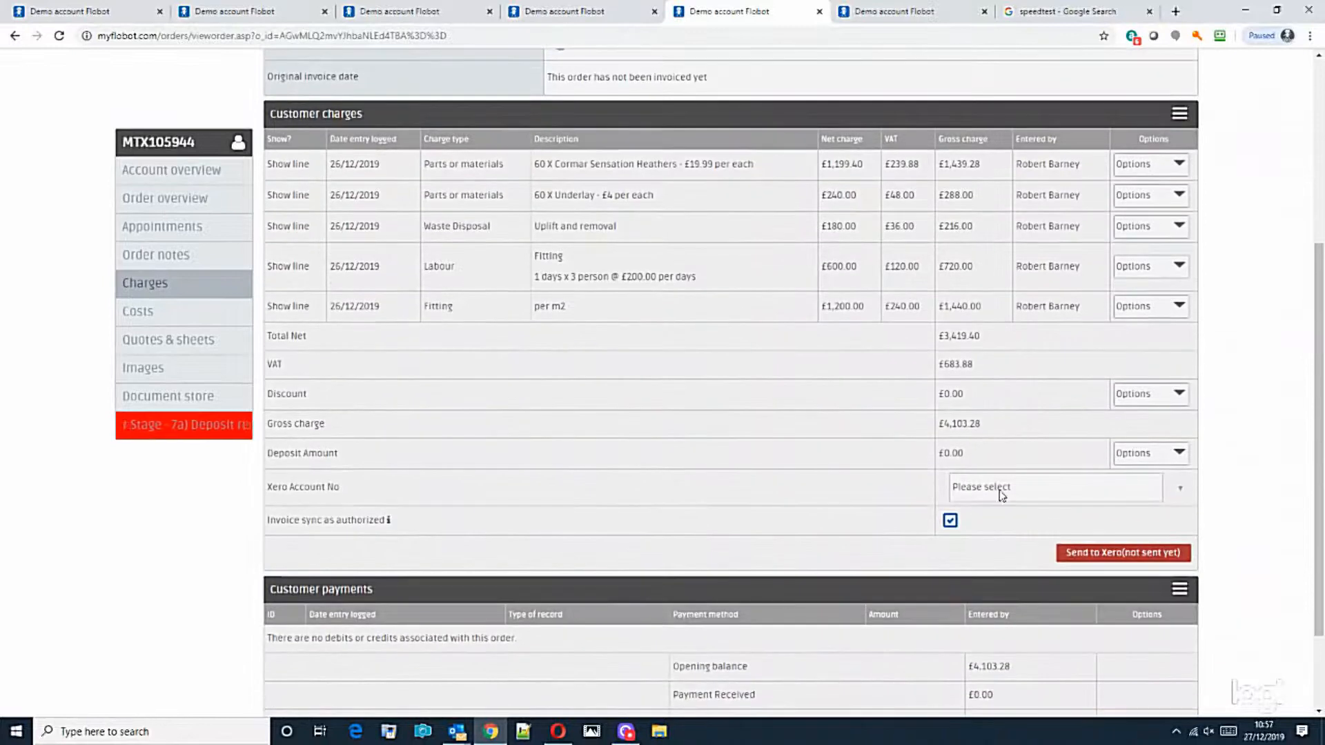
Step: Edit the deposit to 50 percent so the Deposit Amount reads £2,051.64
{"action": "left_click", "coordinate": [1146, 453]}
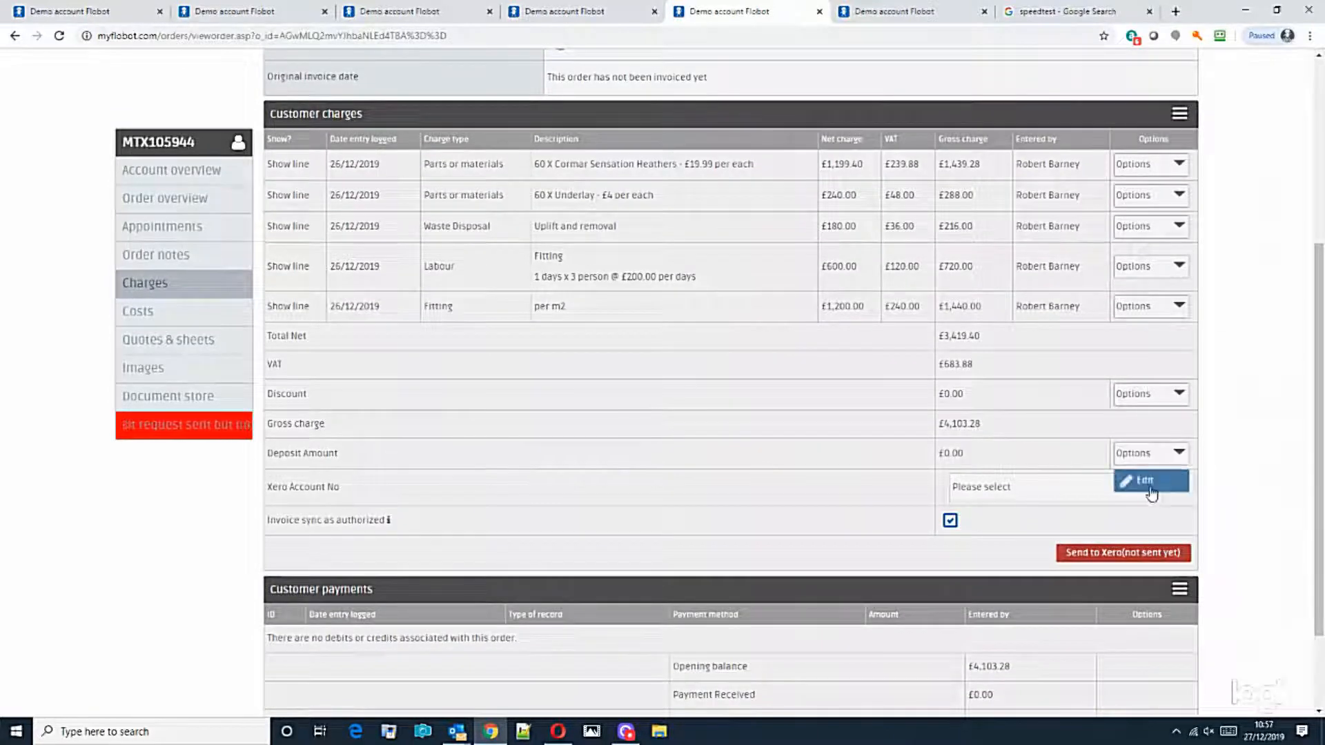
{"action": "left_click", "coordinate": [1146, 480]}
{"action": "left_click_drag", "start_coordinate": [690, 211], "coordinate": [546, 219]}
{"action": "type", "text": "50"}
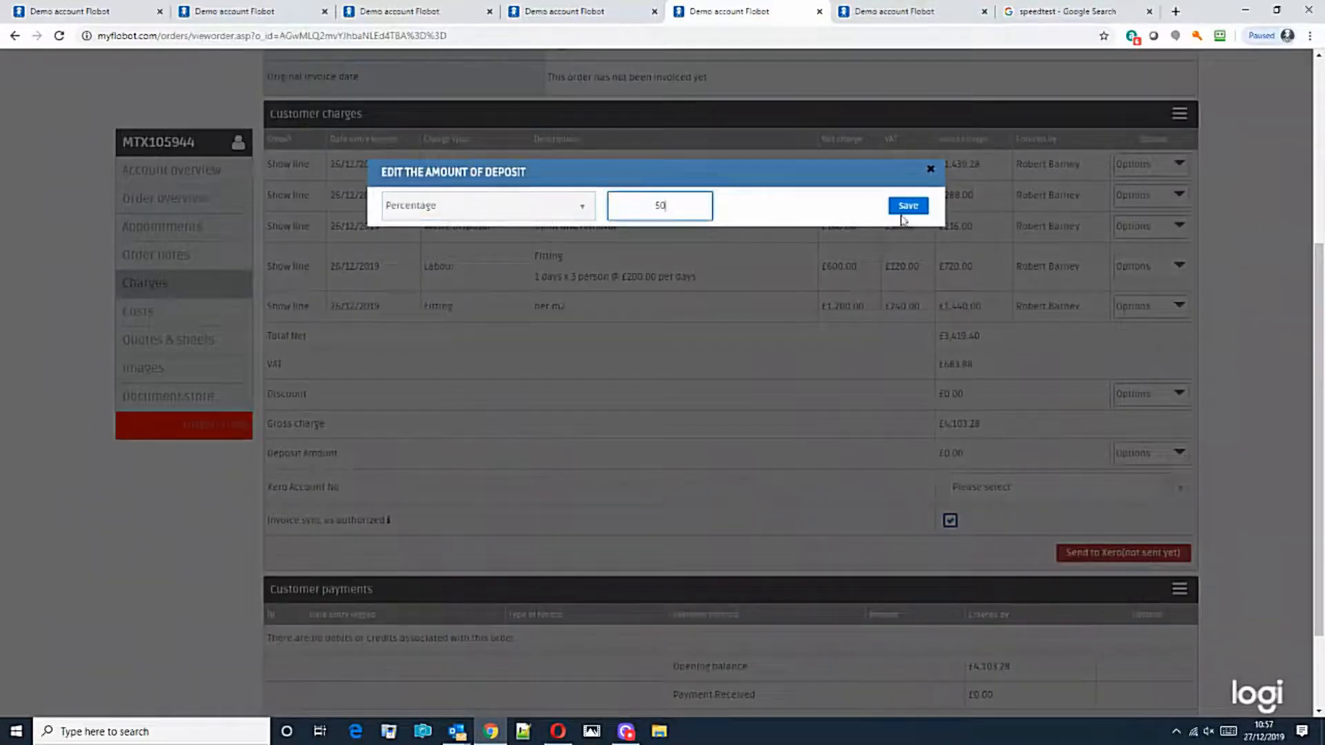
{"action": "left_click", "coordinate": [901, 210]}
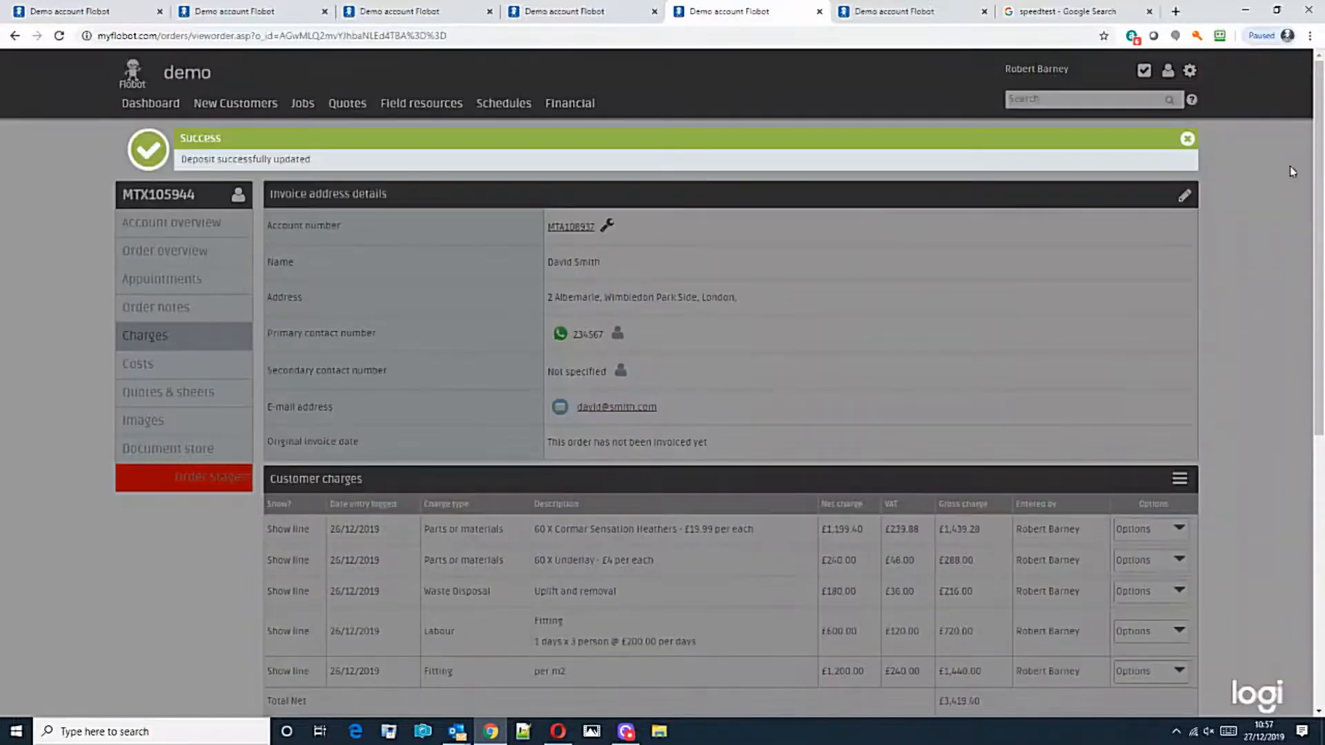
{"action": "scroll", "coordinate": [1283, 227], "scroll_direction": "down", "scroll_amount": 7}
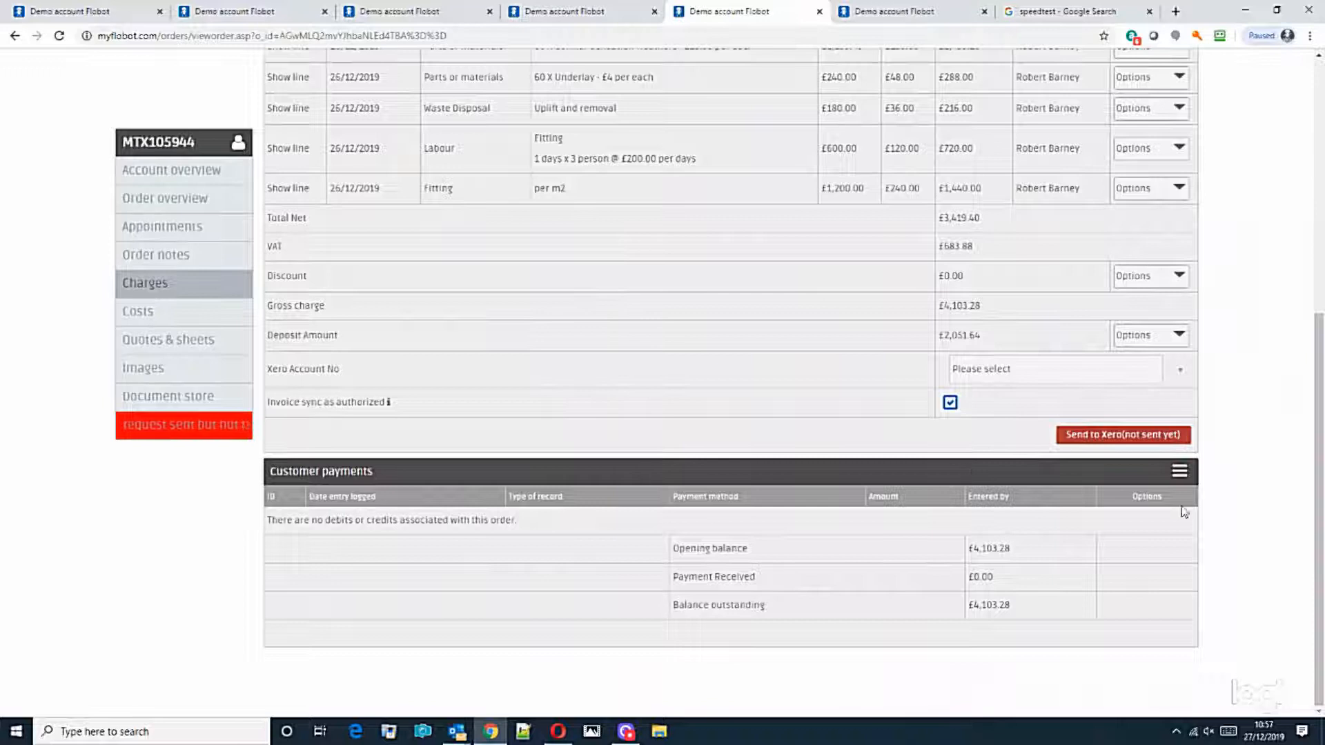
{"action": "scroll", "coordinate": [1240, 455], "scroll_direction": "up", "scroll_amount": 2}
{"action": "left_click", "coordinate": [1180, 134]}
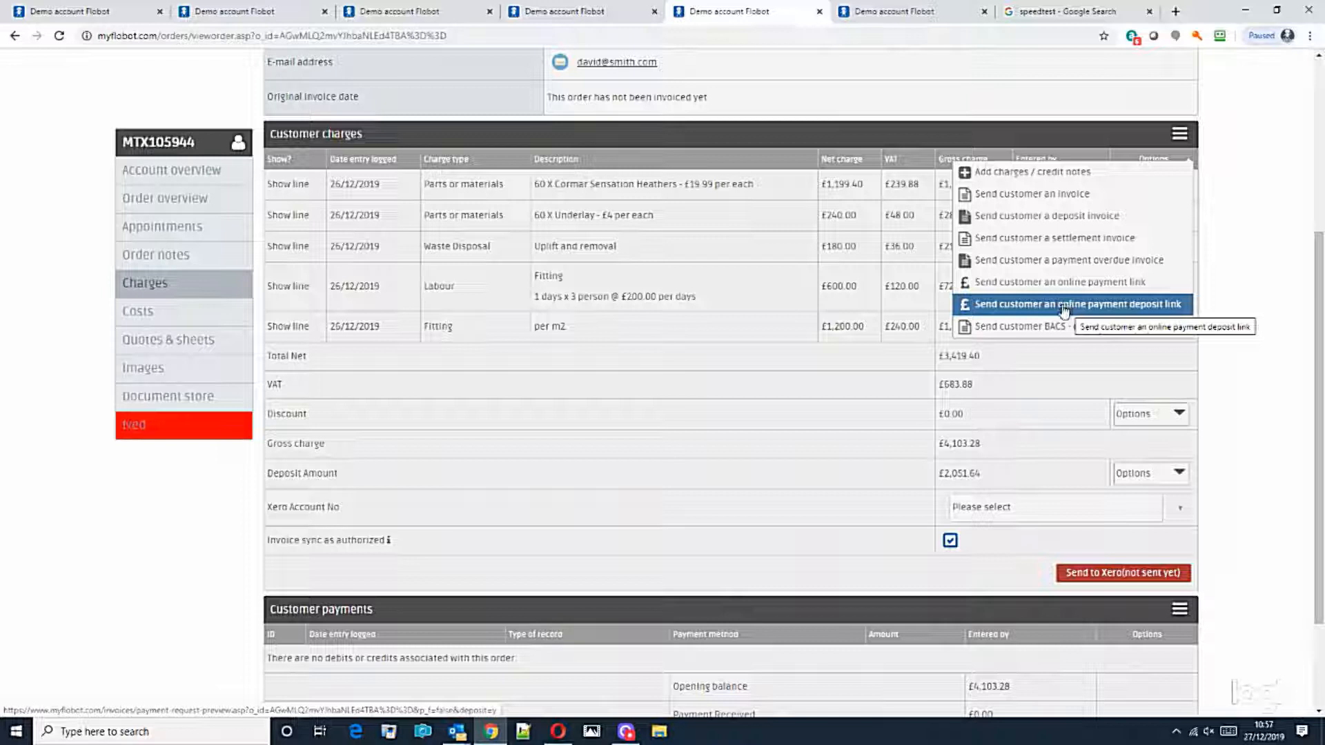
Step: Send the customer an online payment deposit link invoice for £2,051.64
{"action": "left_click", "coordinate": [1061, 218]}
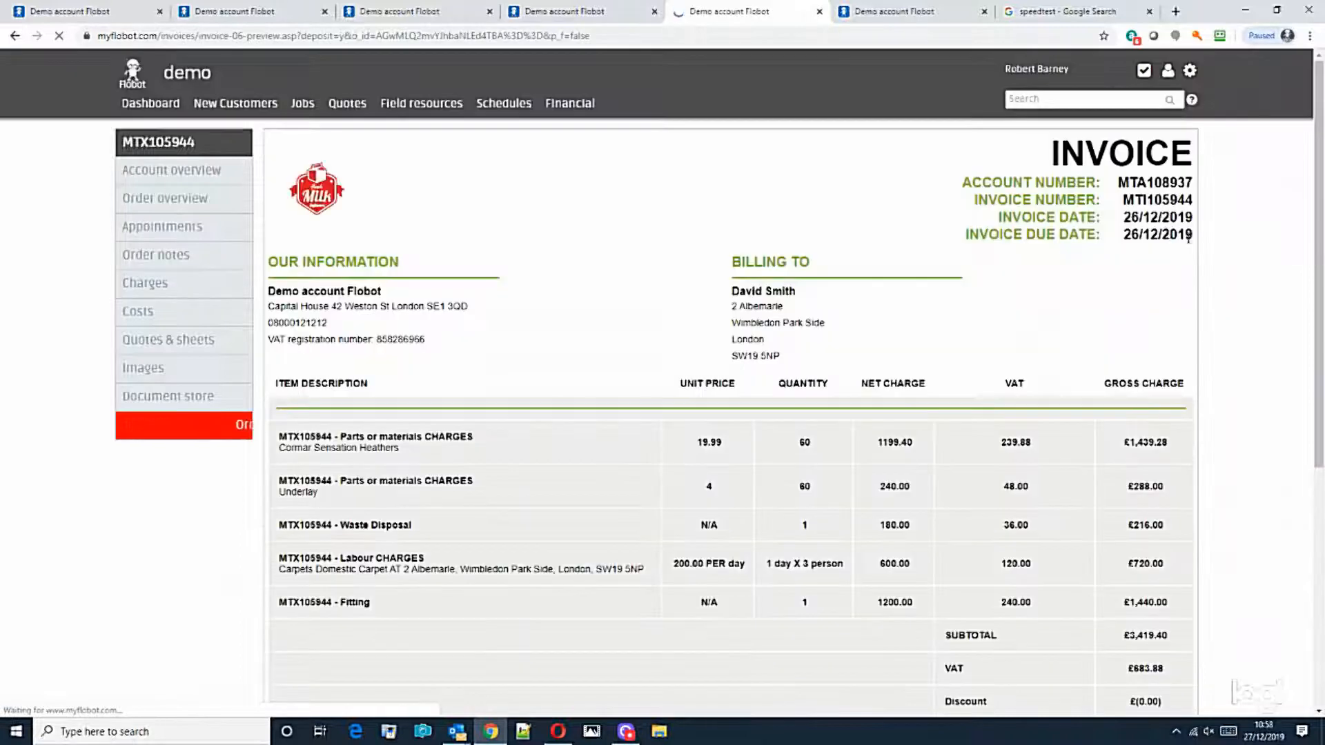
{"action": "scroll", "coordinate": [1192, 286], "scroll_direction": "down", "scroll_amount": 6}
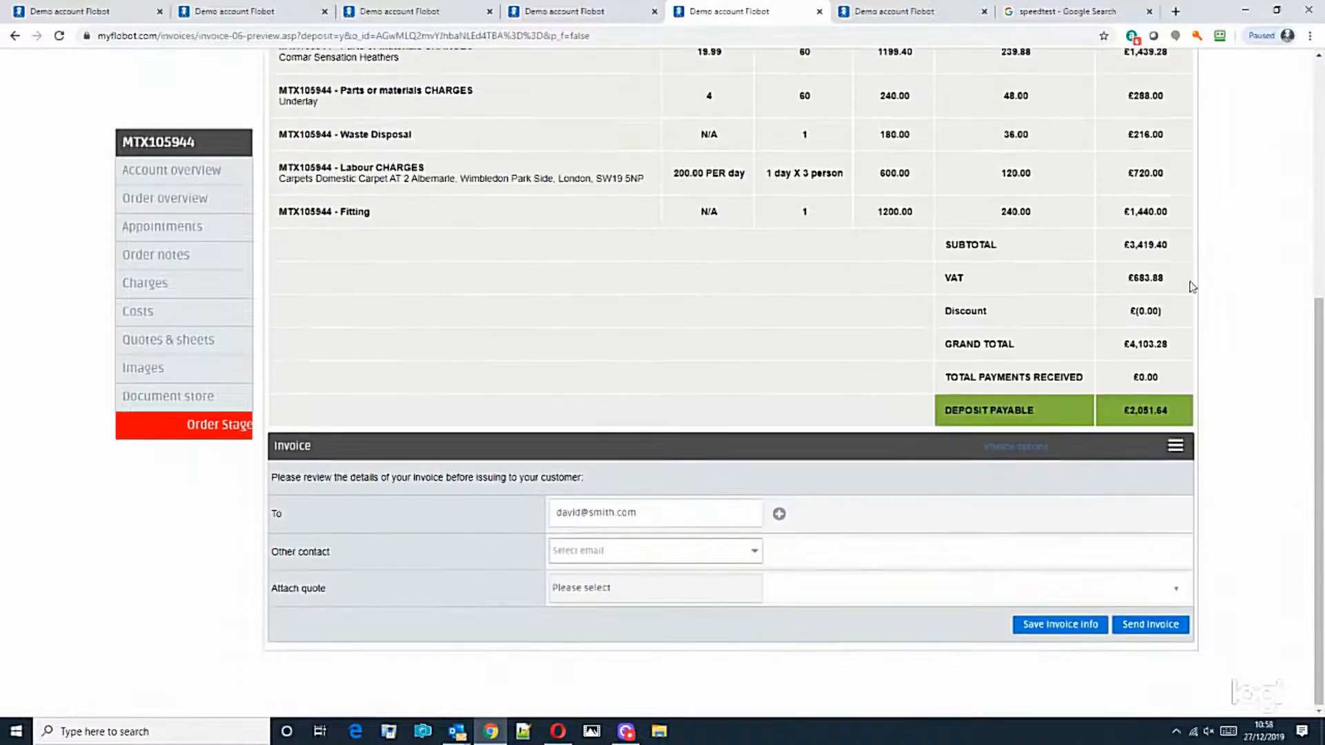
{"action": "left_click", "coordinate": [1138, 626]}
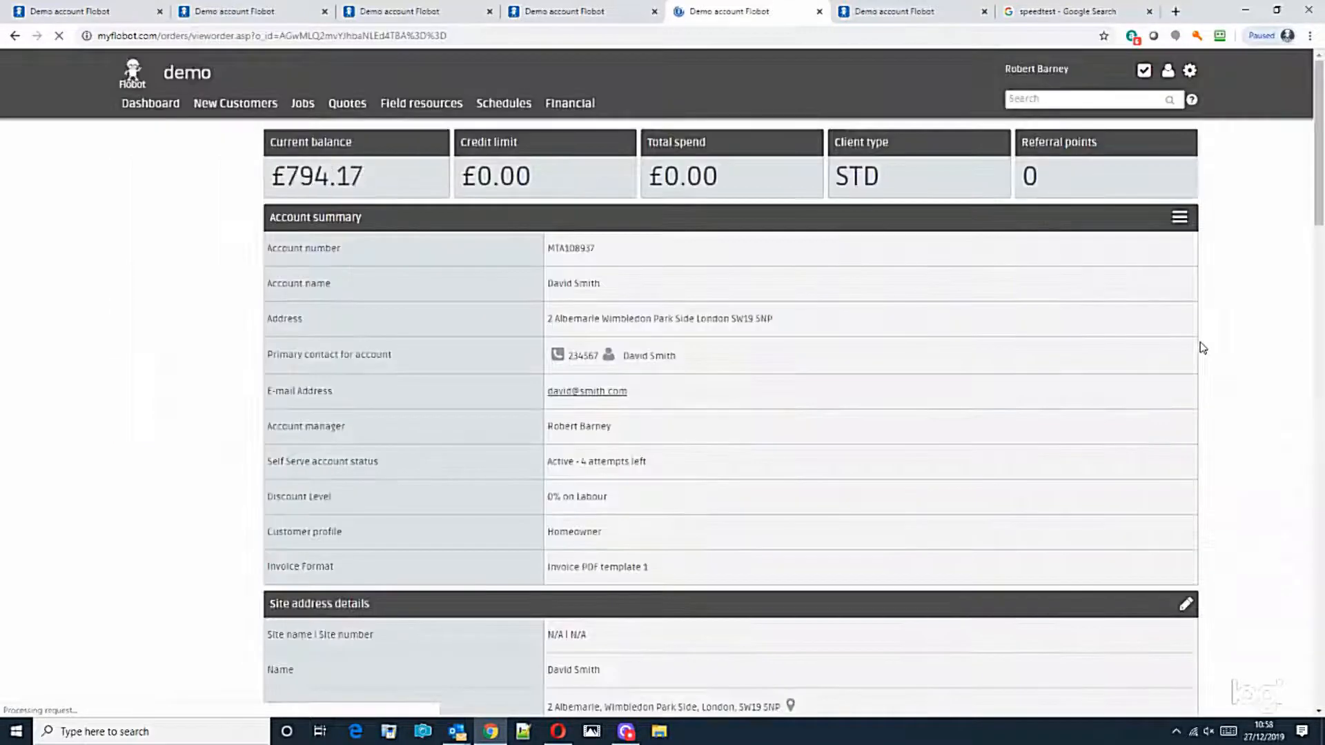
Step: Record a manual BACS payment of £2,051.64 dated 26/12/2019 against the order
{"action": "scroll", "coordinate": [1217, 290], "scroll_direction": "down", "scroll_amount": 6}
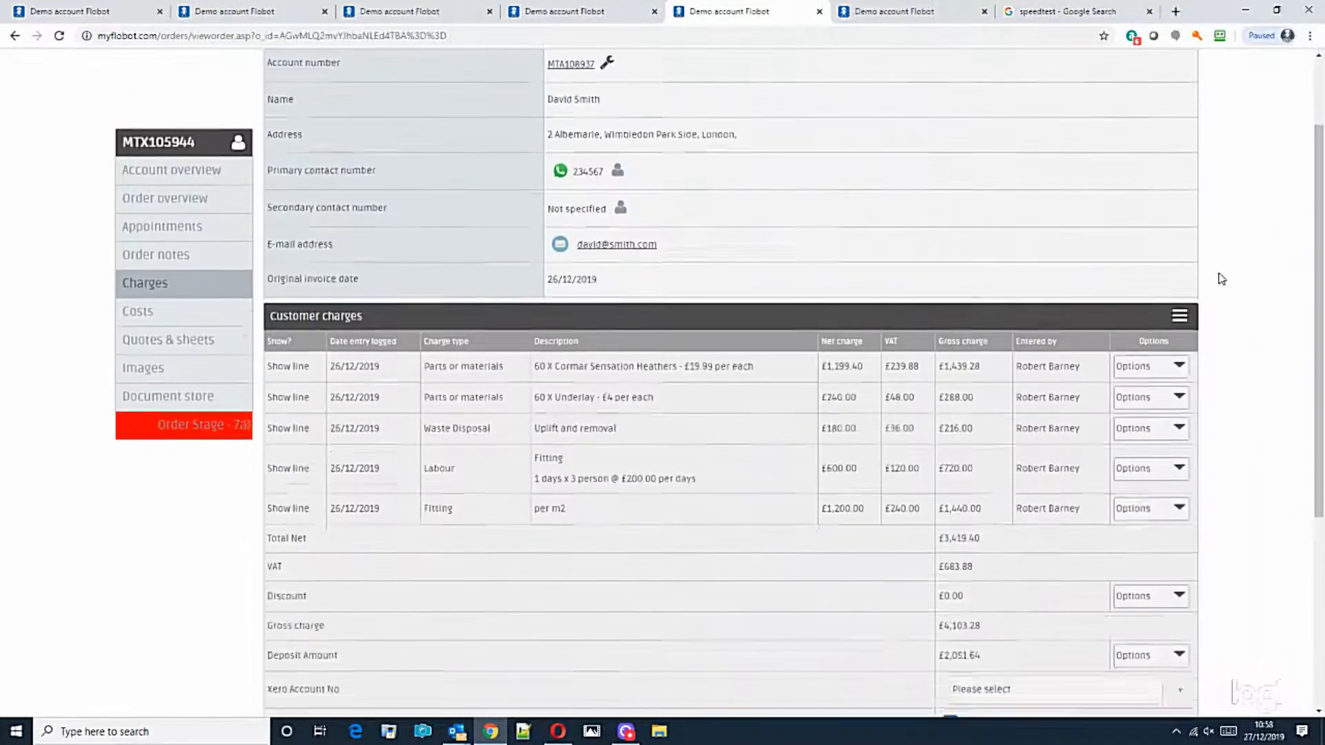
{"action": "scroll", "coordinate": [1219, 290], "scroll_direction": "down", "scroll_amount": 1}
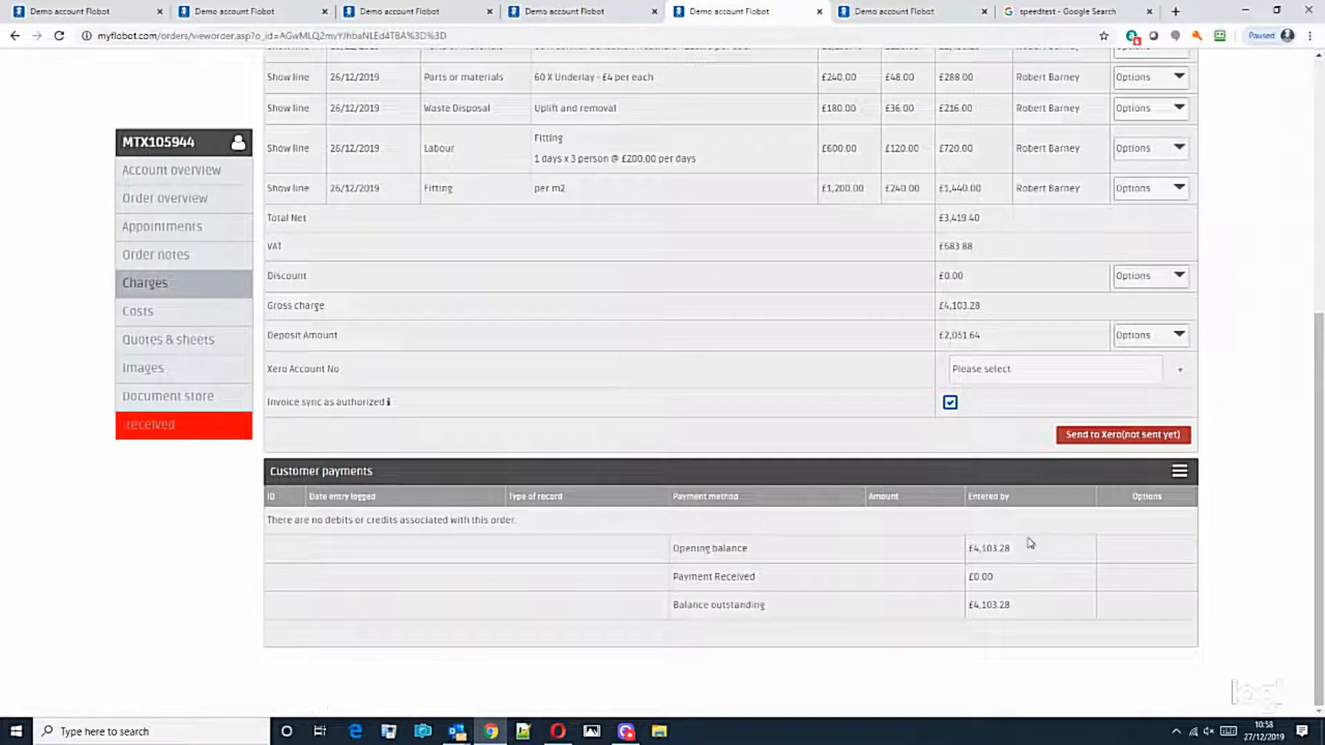
{"action": "left_click_drag", "start_coordinate": [981, 338], "coordinate": [947, 357]}
{"action": "key", "text": "ctrl+c"}
{"action": "left_click", "coordinate": [1111, 498]}
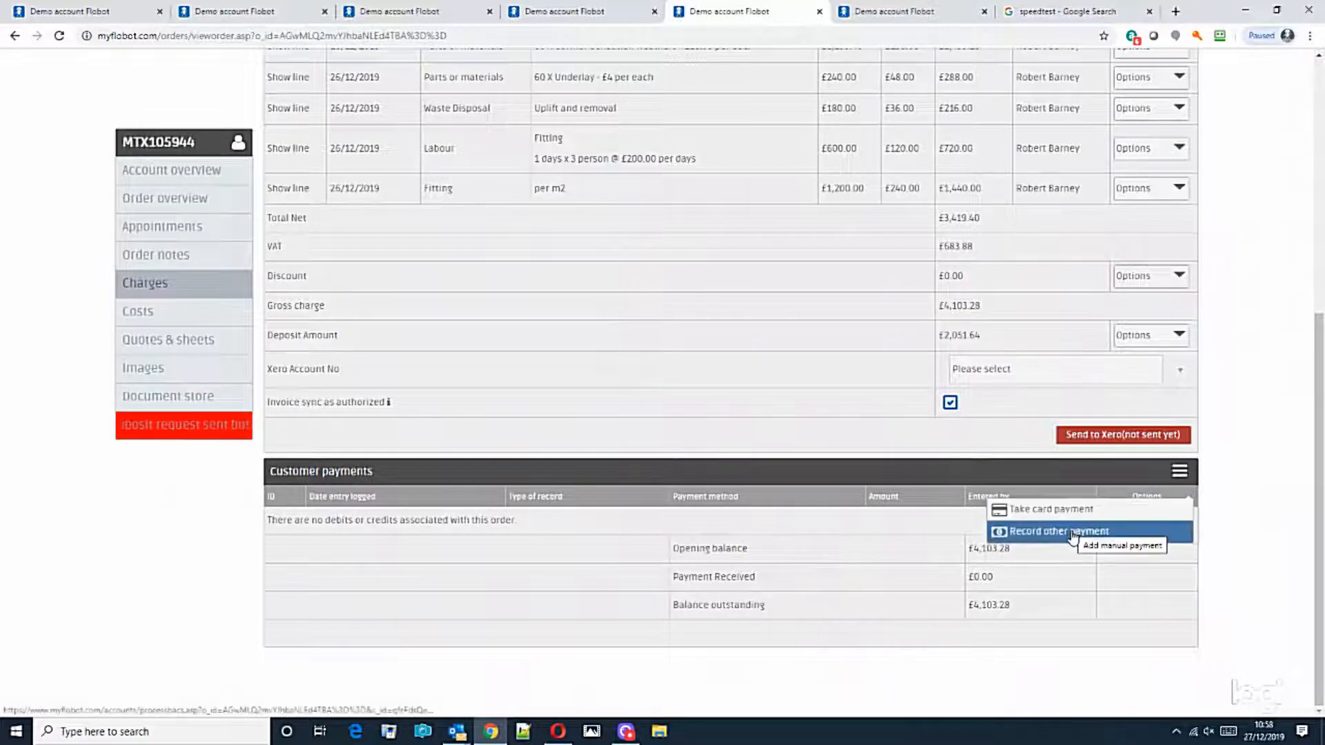
{"action": "left_click", "coordinate": [1049, 531]}
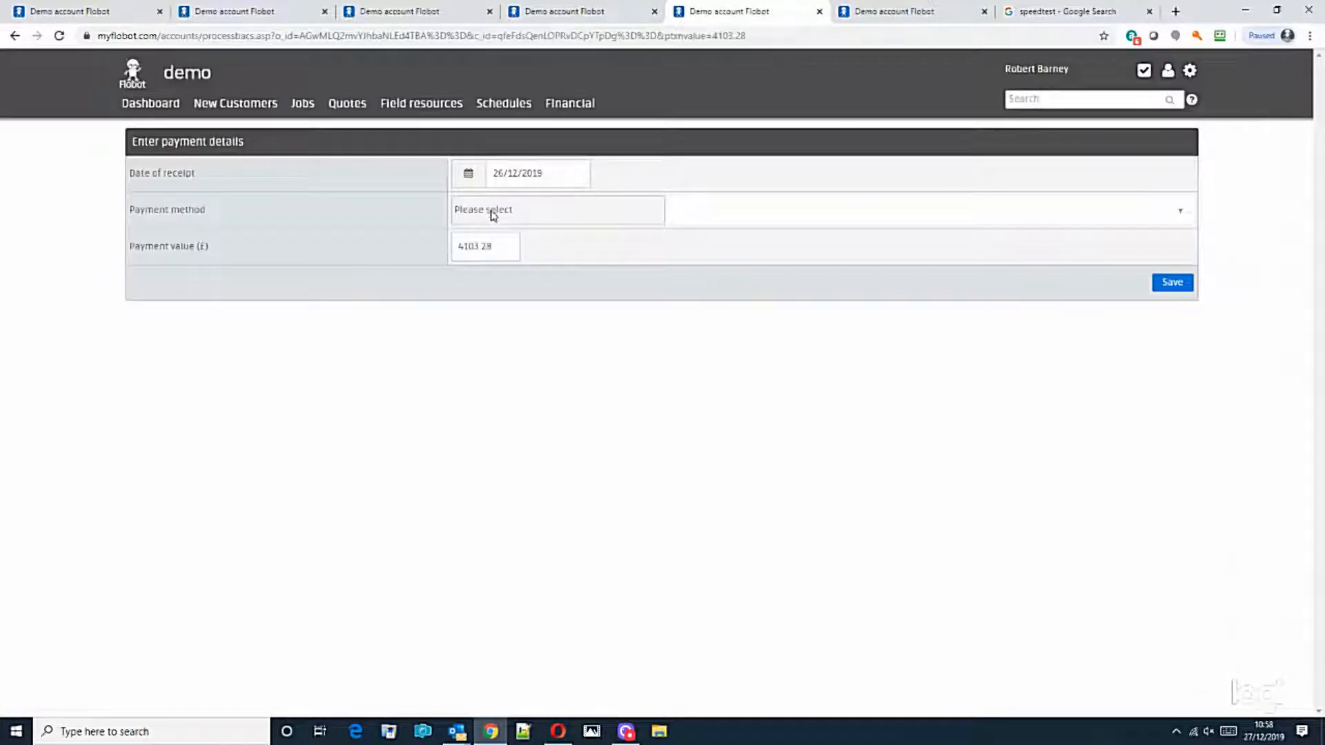
{"action": "left_click", "coordinate": [494, 214]}
{"action": "left_click", "coordinate": [498, 245]}
{"action": "left_click_drag", "start_coordinate": [499, 246], "coordinate": [373, 253]}
{"action": "key", "text": "ctrl+v"}
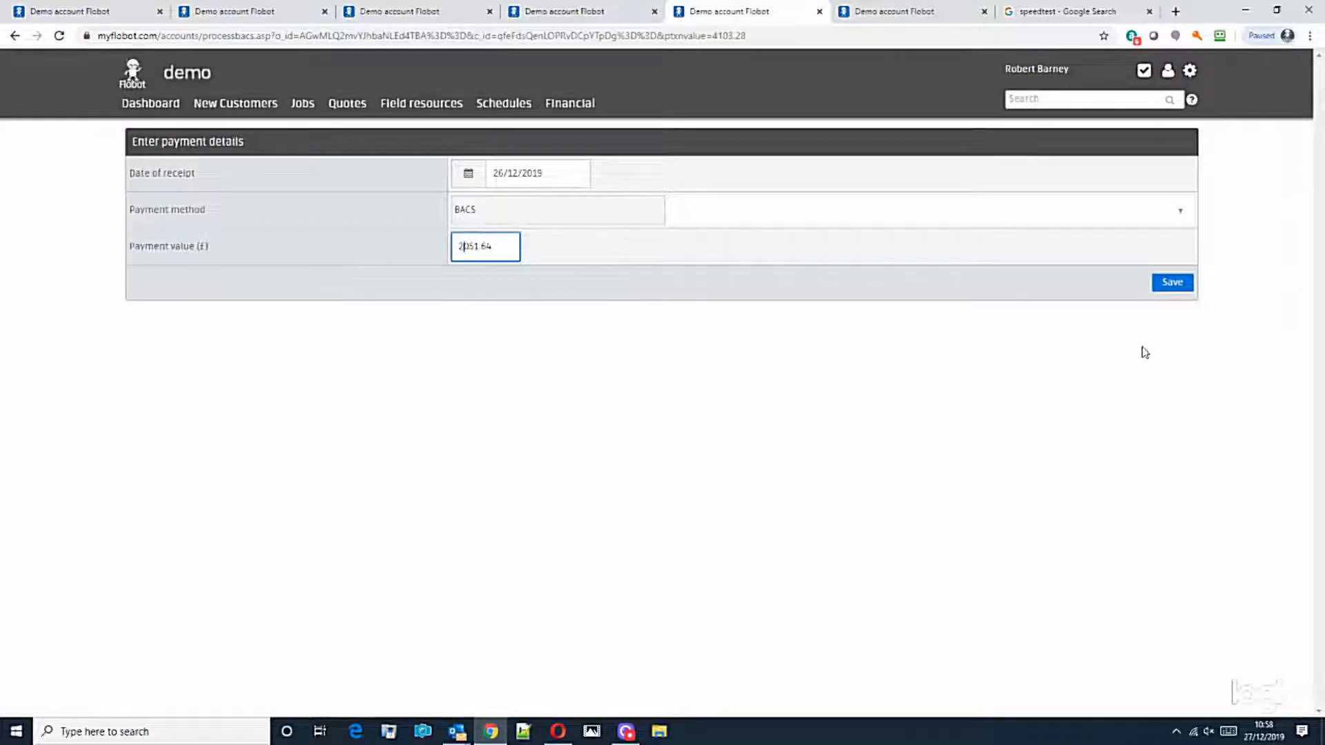
{"action": "left_click", "coordinate": [1184, 293]}
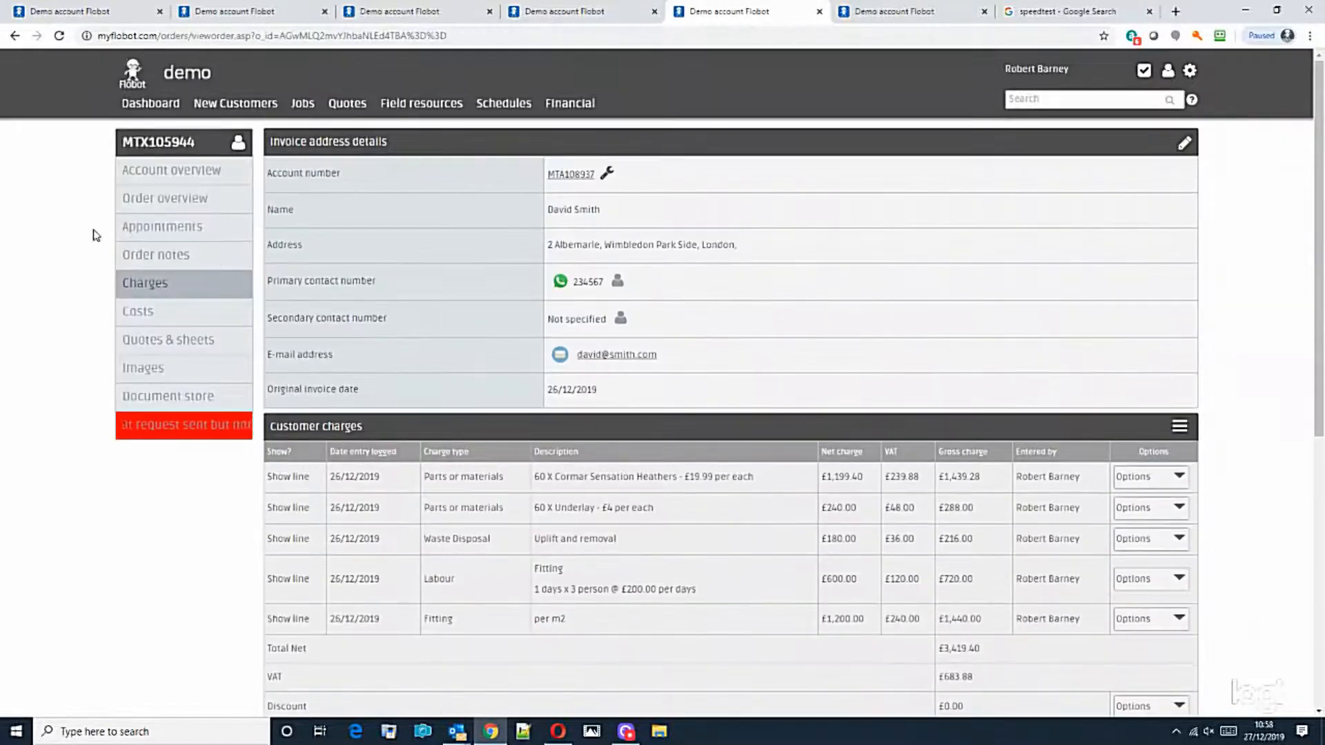
Step: Move the order to stage 8a) Works appointment booked materials not ordered
{"action": "left_click", "coordinate": [166, 427]}
{"action": "left_click", "coordinate": [571, 207]}
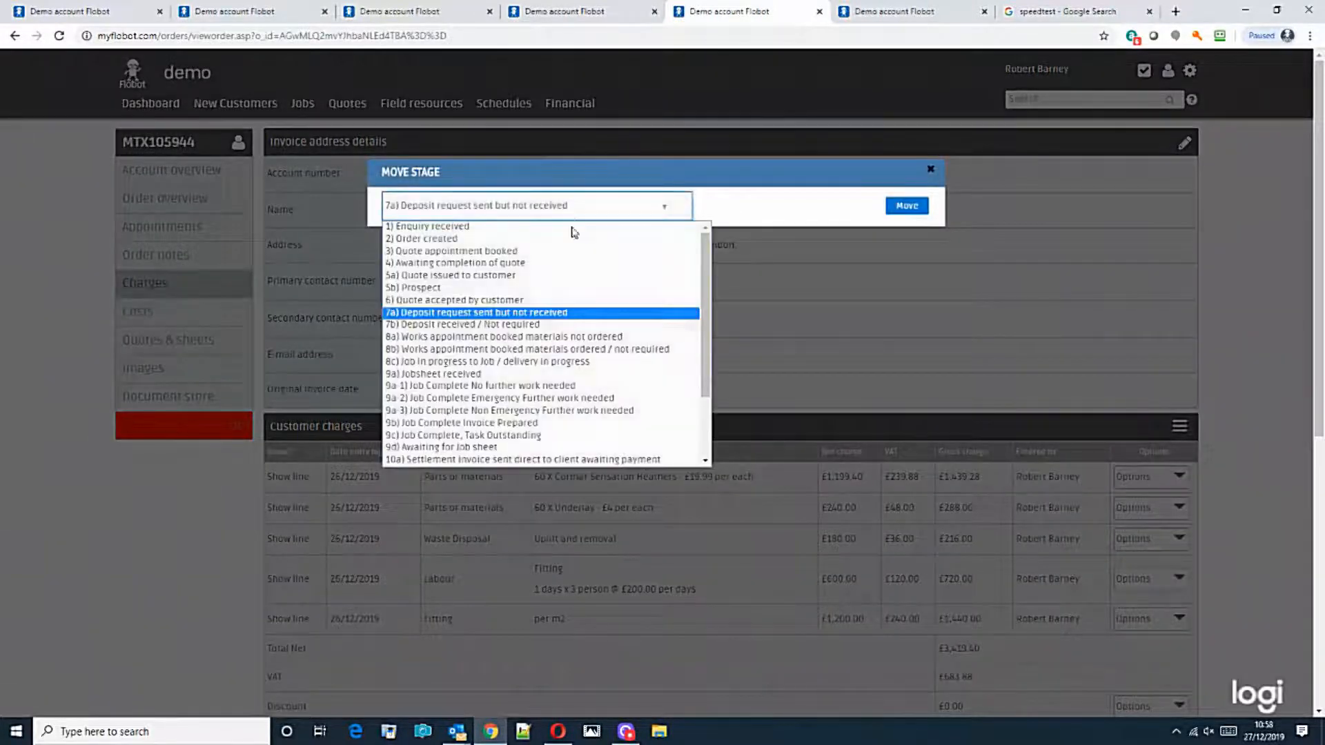
{"action": "left_click", "coordinate": [556, 338]}
{"action": "left_click", "coordinate": [914, 207]}
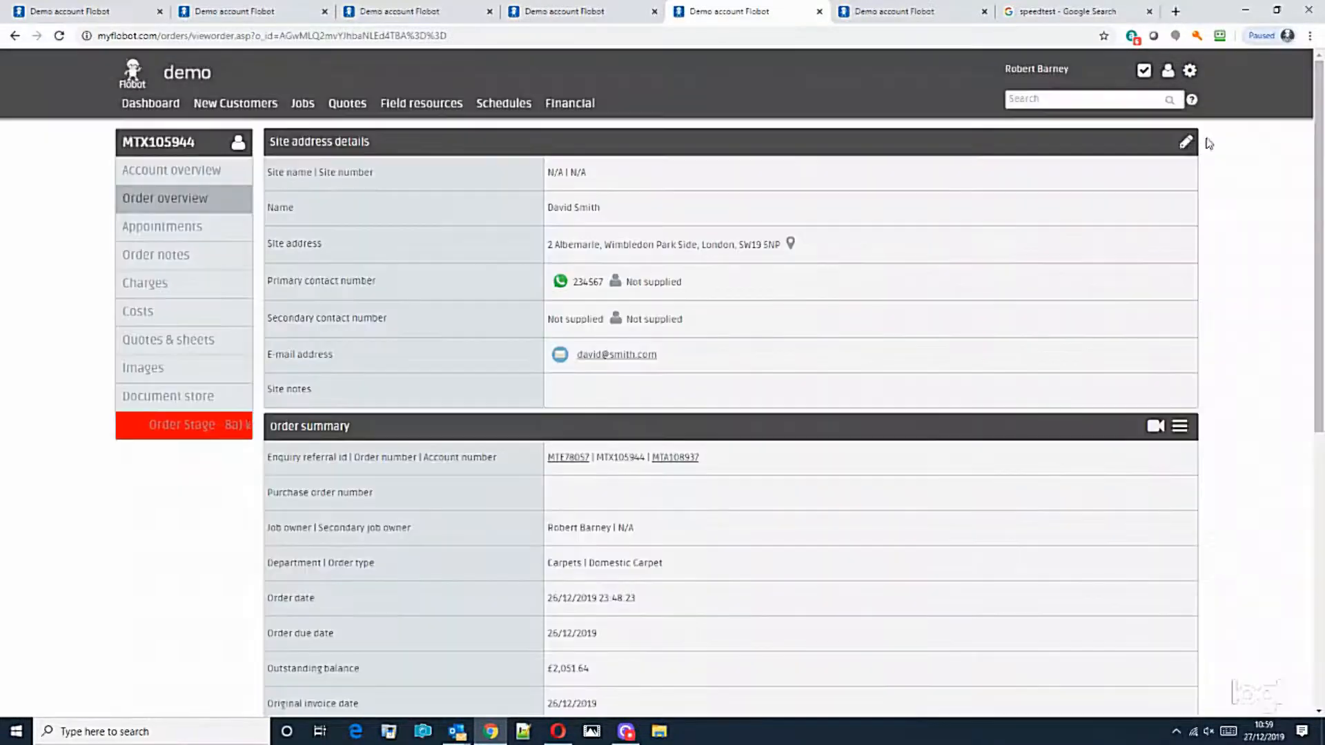
Step: Reopen the order's quote from its Quotes & sheets list
{"action": "left_click_drag", "start_coordinate": [1322, 154], "coordinate": [1324, 69]}
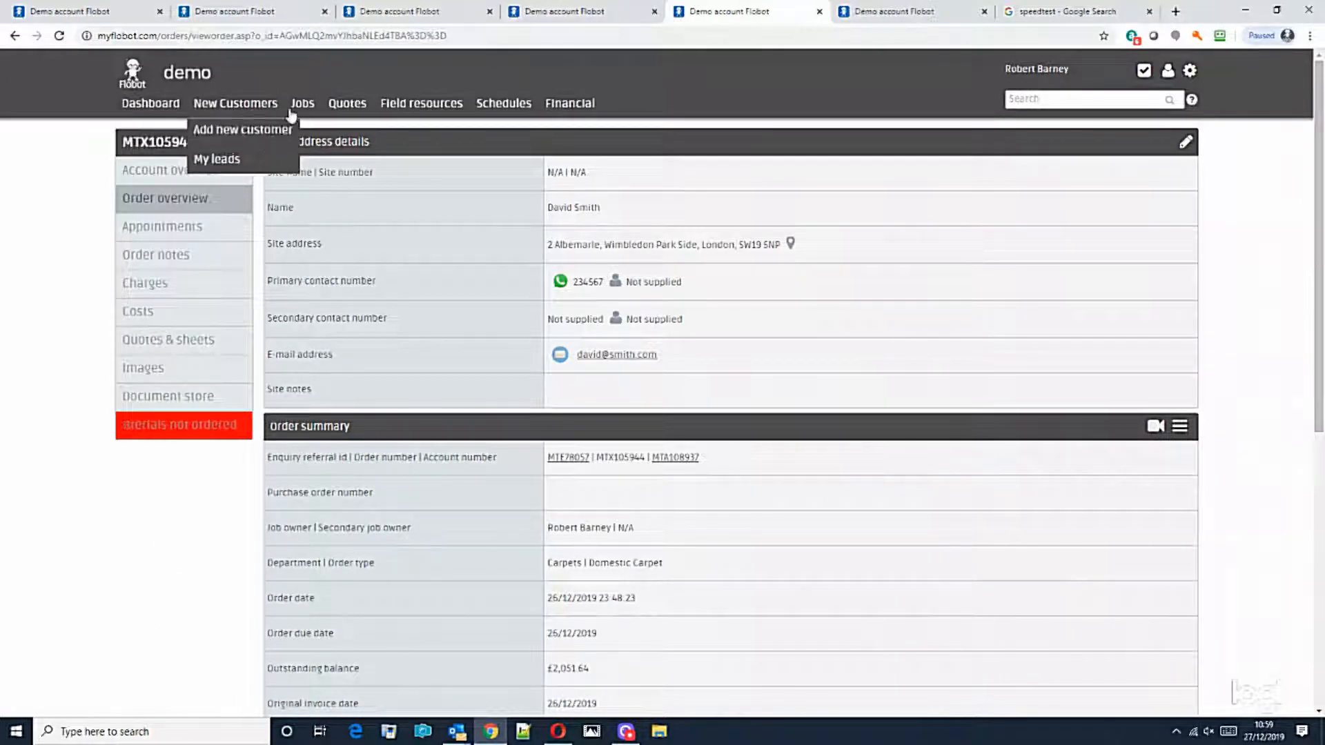
{"action": "mouse_move", "coordinate": [304, 107]}
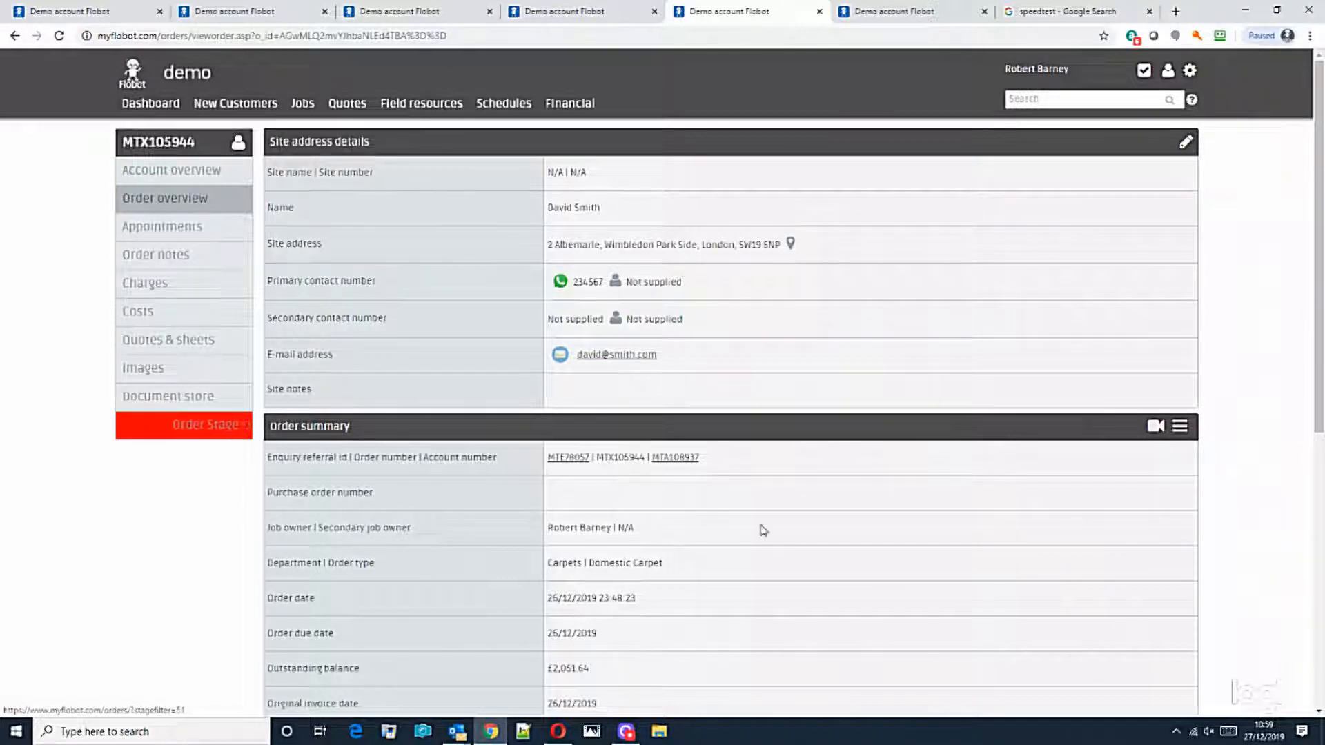
{"action": "mouse_move", "coordinate": [1319, 413]}
{"action": "left_mouse_down"}
{"action": "mouse_move", "coordinate": [1318, 680]}
{"action": "mouse_move", "coordinate": [1319, 407]}
{"action": "left_mouse_up"}
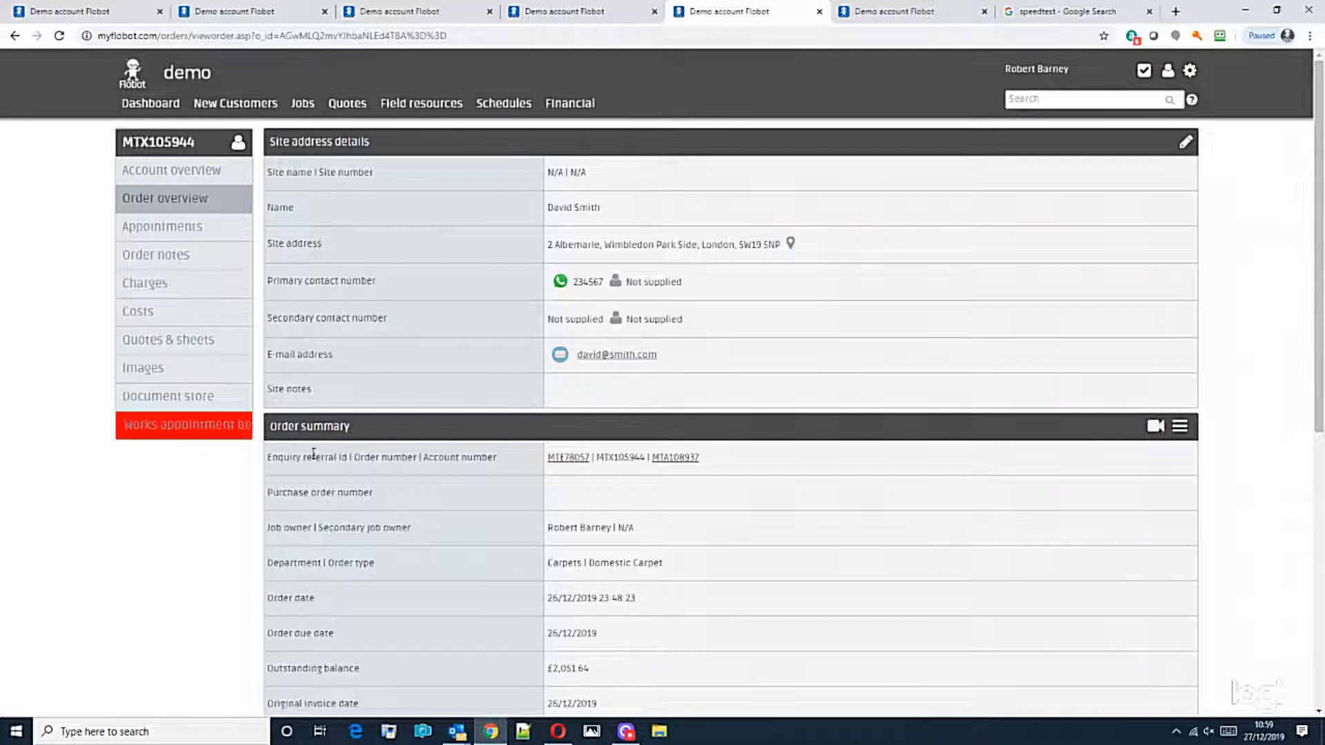
{"action": "left_click", "coordinate": [168, 339]}
{"action": "left_click", "coordinate": [348, 202]}
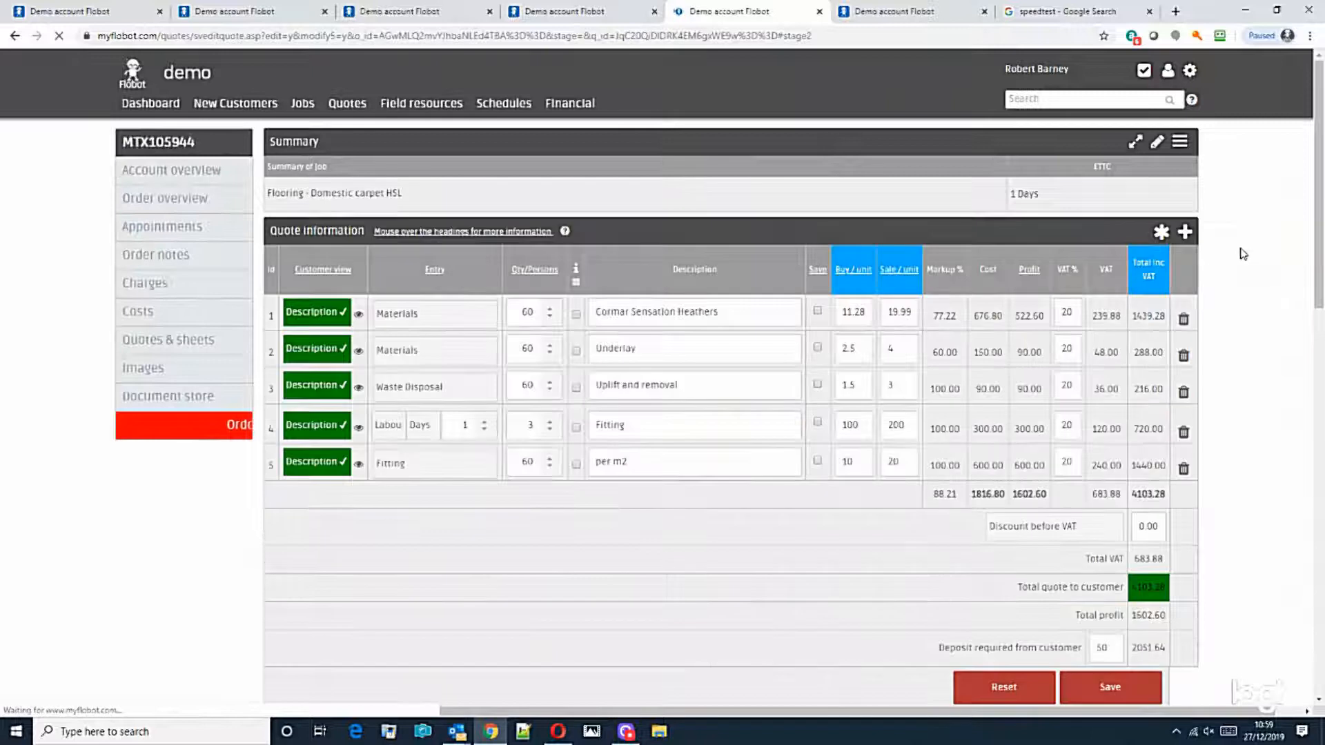
Step: Start a supplier sheet for the quote addressed to Cormar Carpets
{"action": "left_click", "coordinate": [1180, 143]}
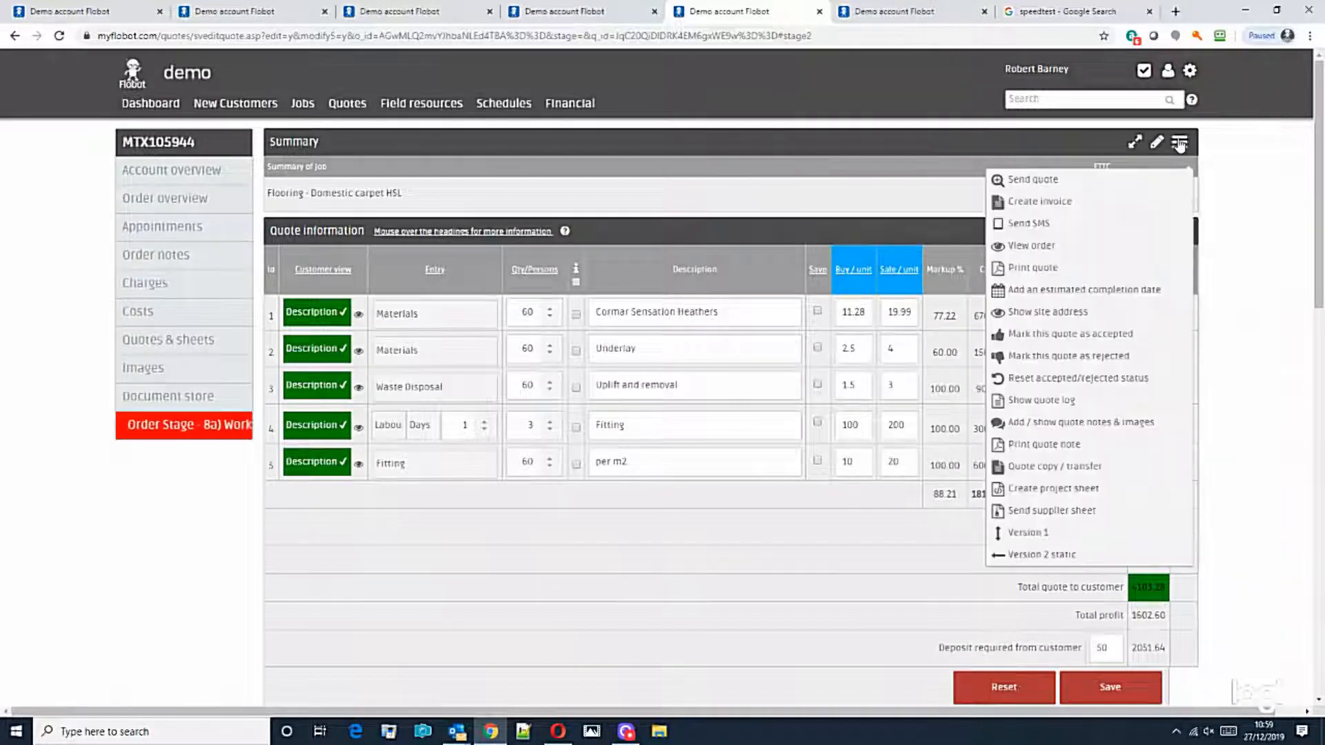
{"action": "left_click", "coordinate": [1061, 512]}
{"action": "left_click", "coordinate": [542, 178]}
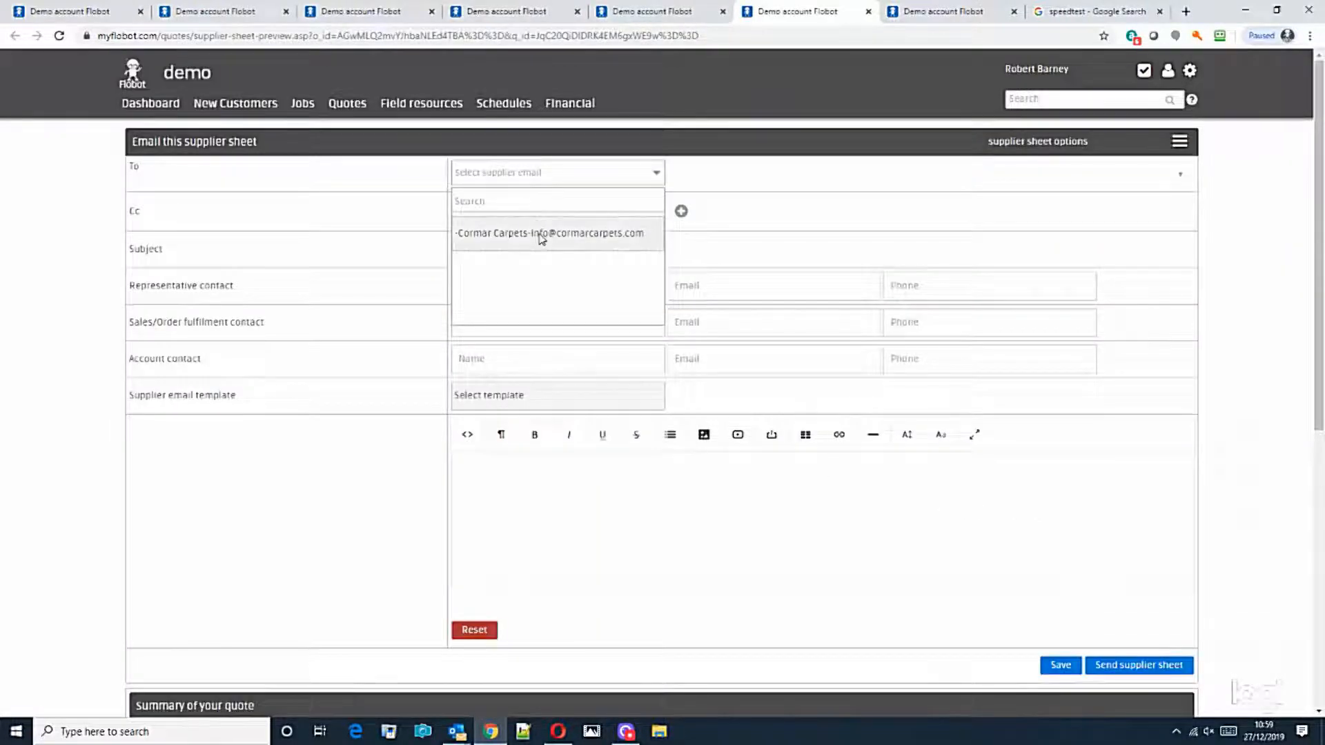
{"action": "left_click", "coordinate": [323, 178]}
{"action": "left_click", "coordinate": [539, 177]}
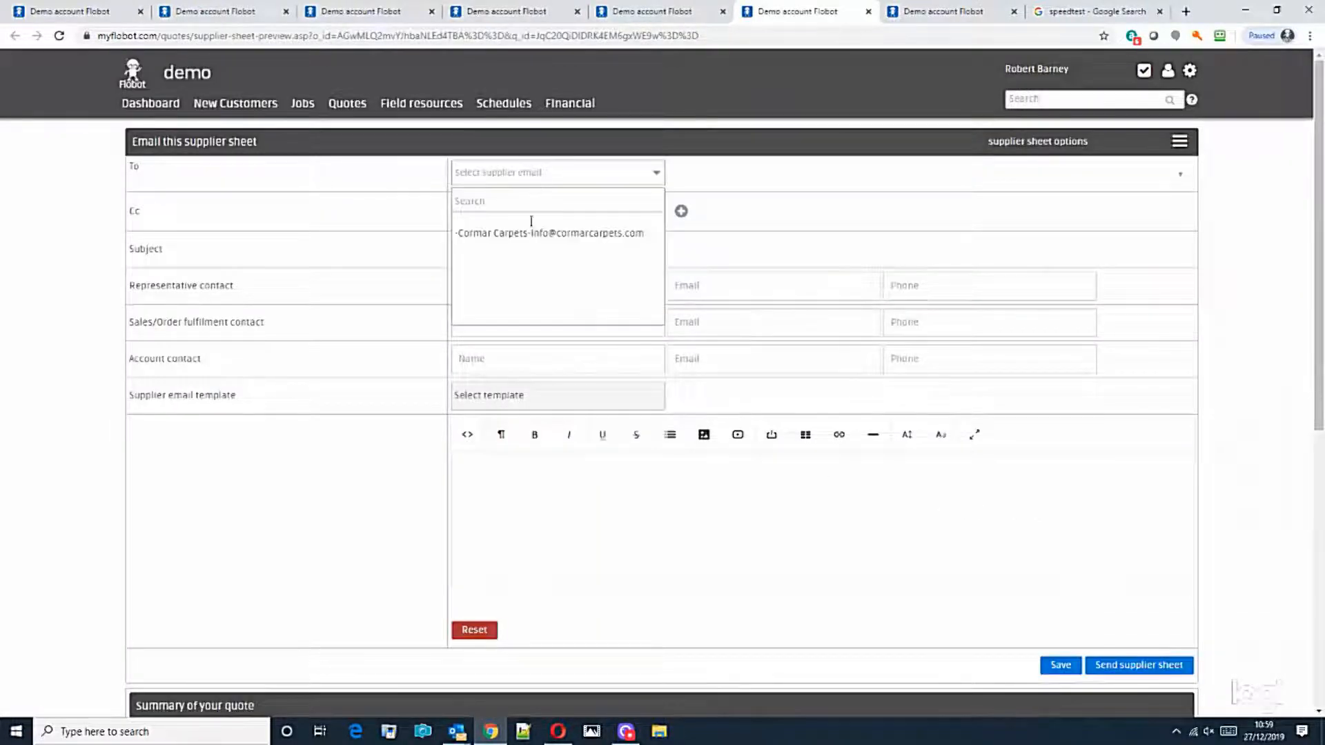
{"action": "left_click", "coordinate": [530, 235]}
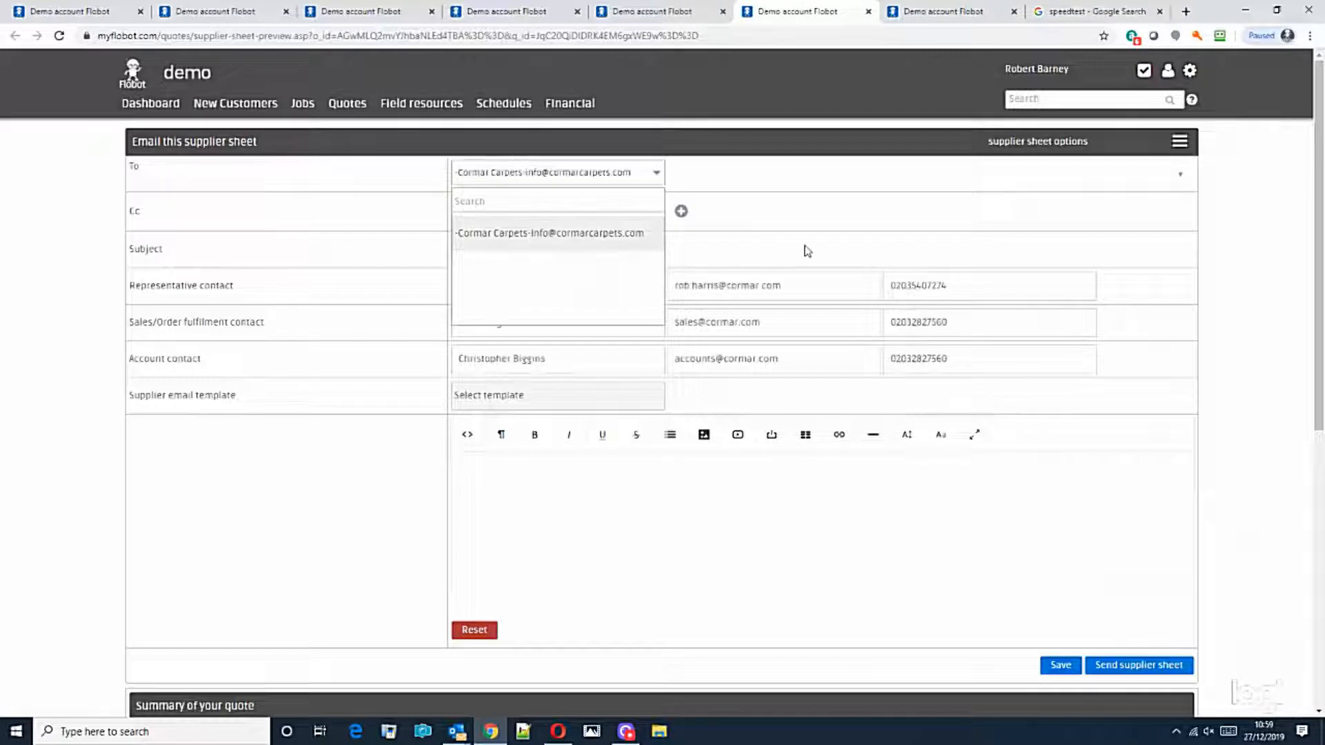
{"action": "left_click", "coordinate": [372, 190]}
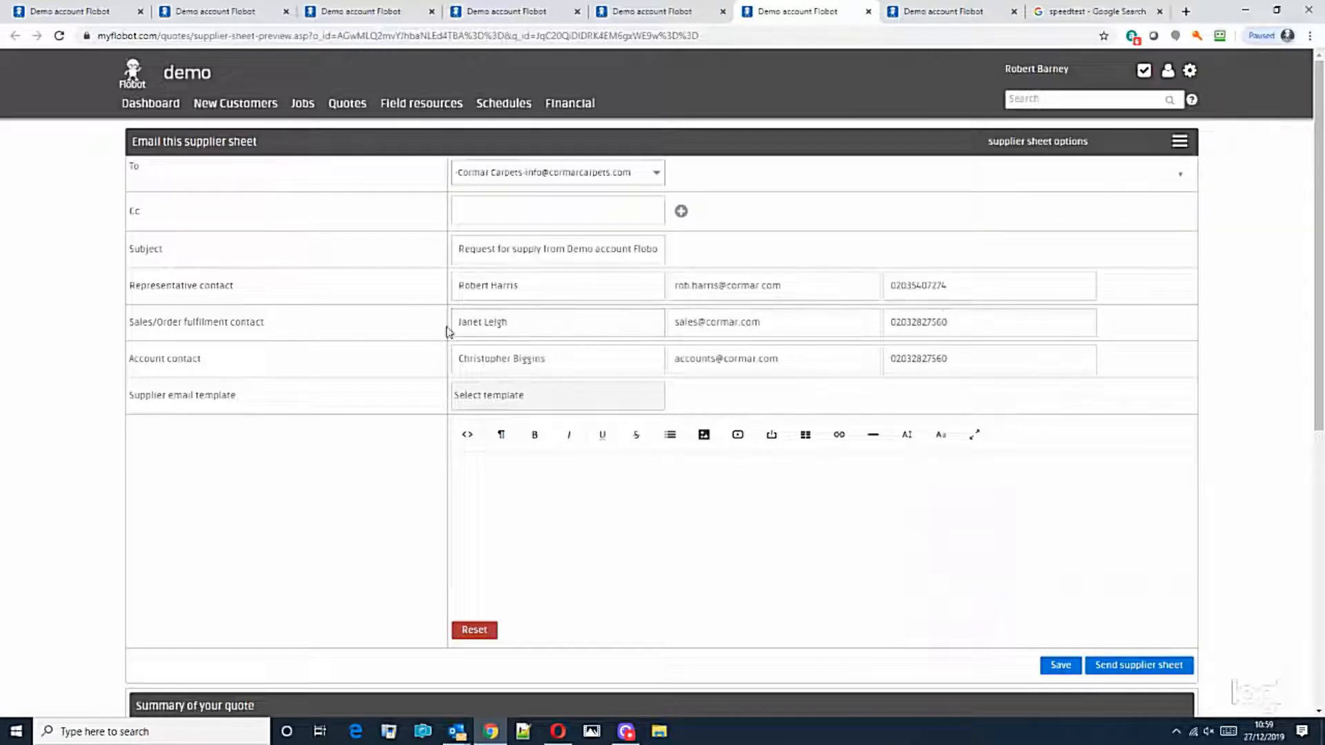
Step: Fill the email with the Standard warehouse delivery template and send the supplier sheet
{"action": "left_click", "coordinate": [469, 400]}
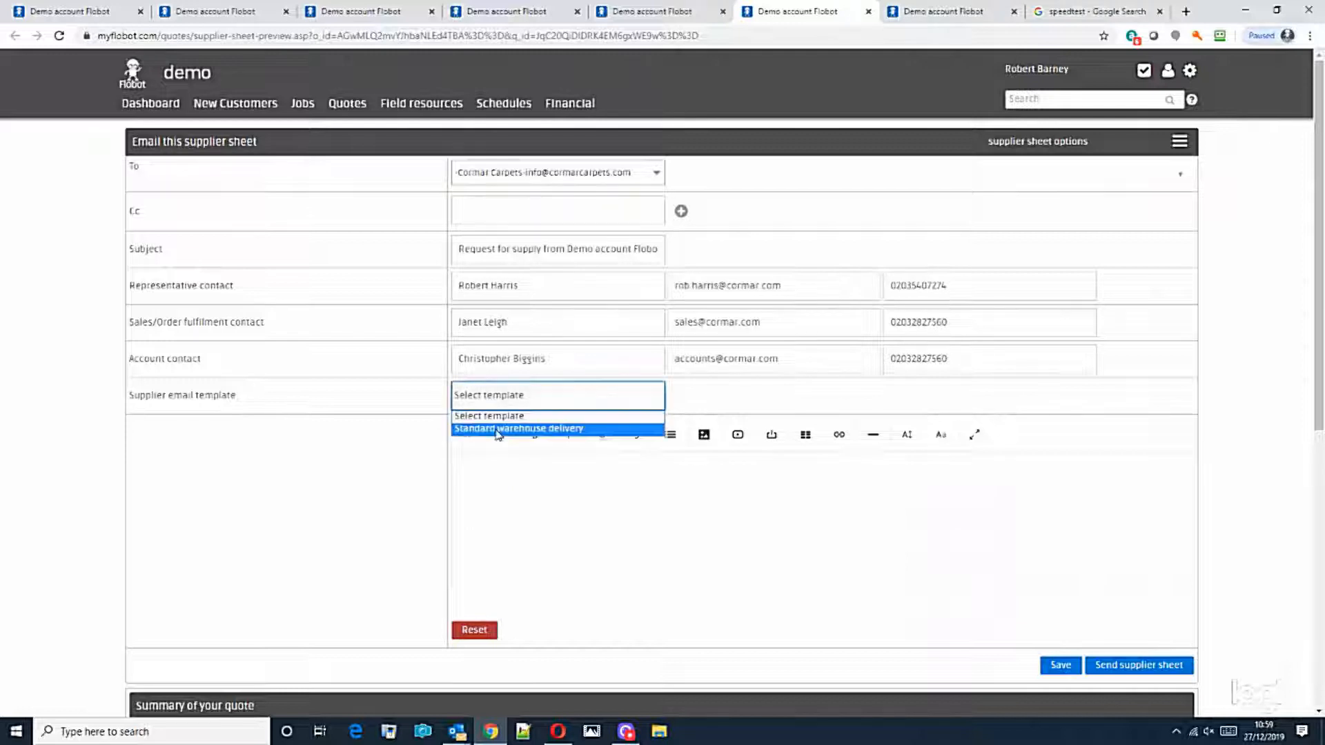
{"action": "left_click", "coordinate": [500, 429]}
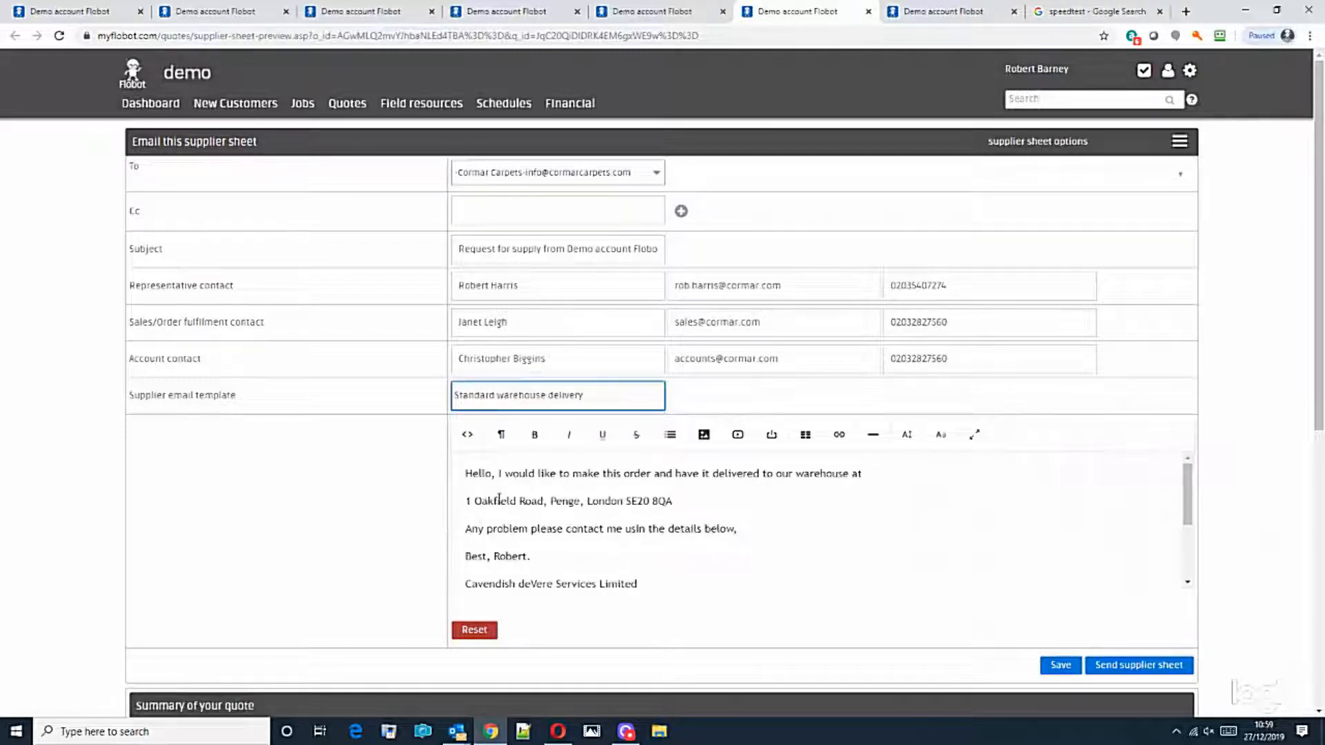
{"action": "scroll", "coordinate": [509, 490], "scroll_direction": "down", "scroll_amount": 3}
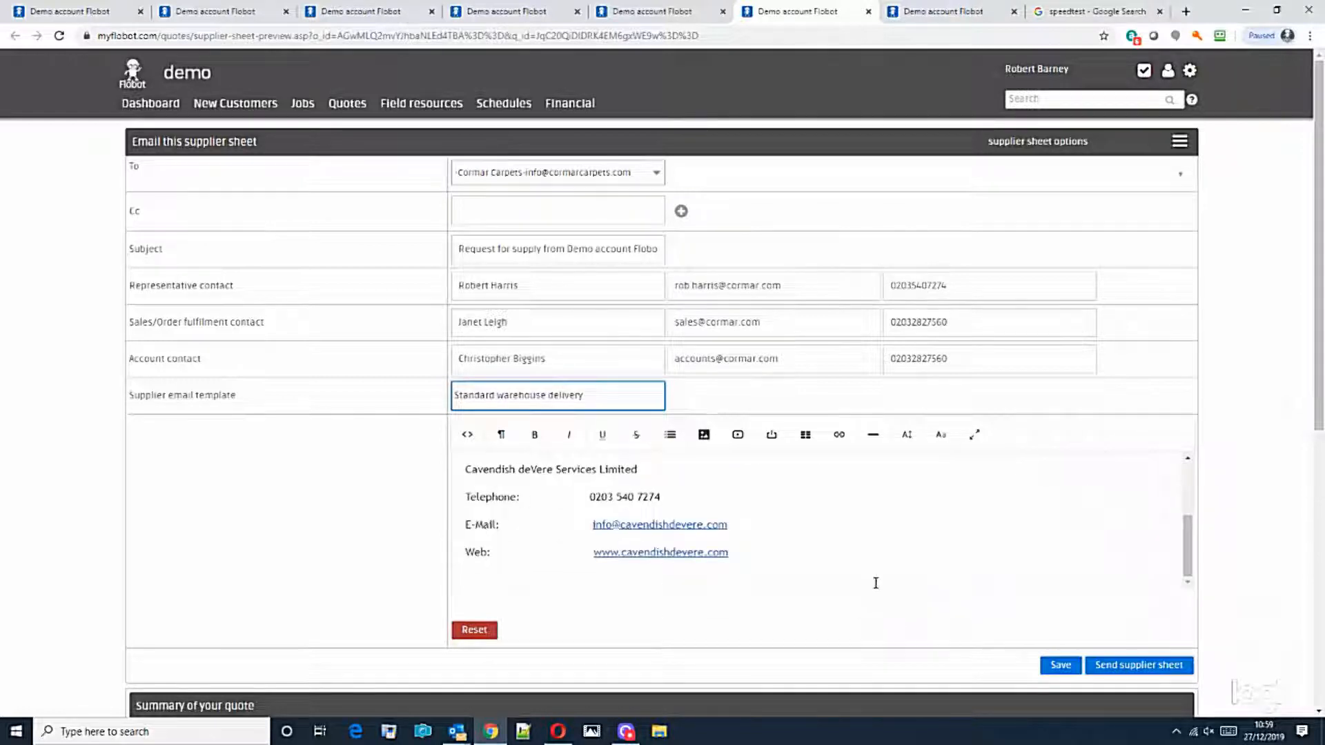
{"action": "scroll", "coordinate": [856, 576], "scroll_direction": "up", "scroll_amount": 3}
{"action": "left_click_drag", "start_coordinate": [1315, 338], "coordinate": [1314, 638]}
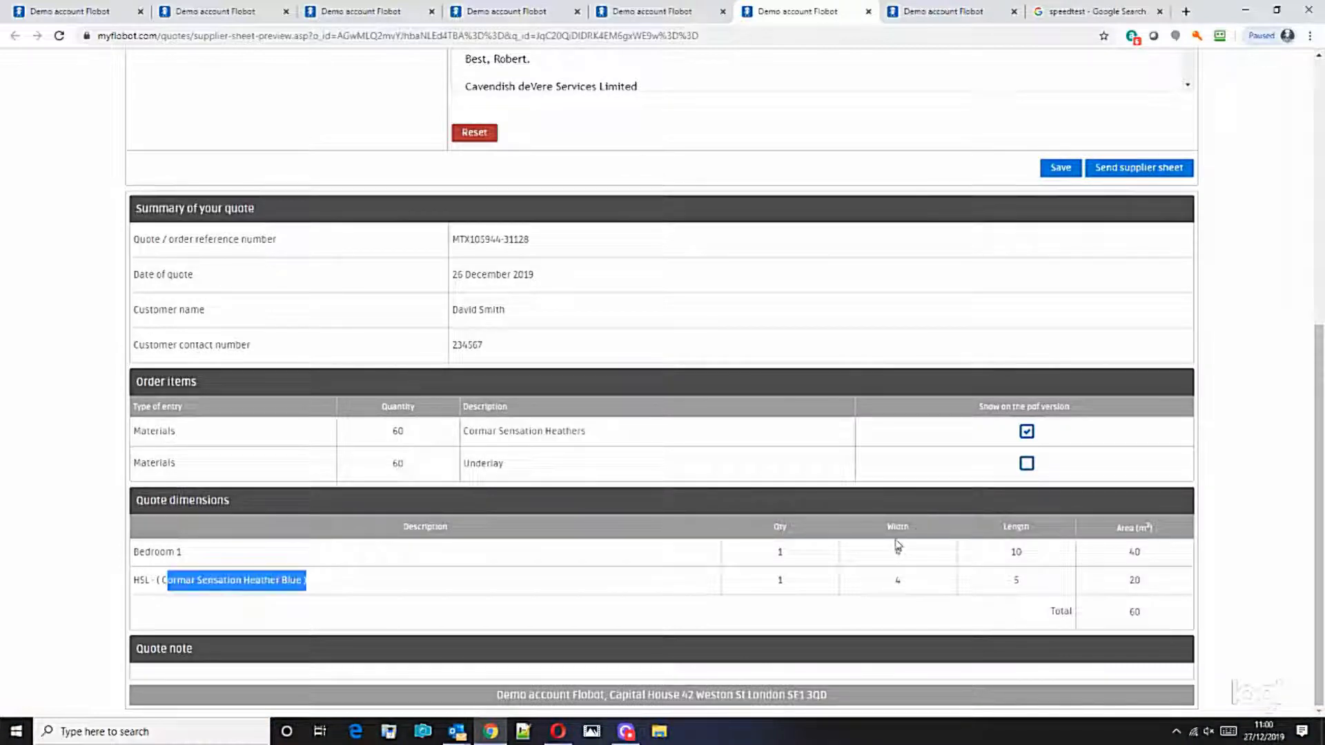
{"action": "scroll", "coordinate": [1261, 459], "scroll_direction": "up", "scroll_amount": 3}
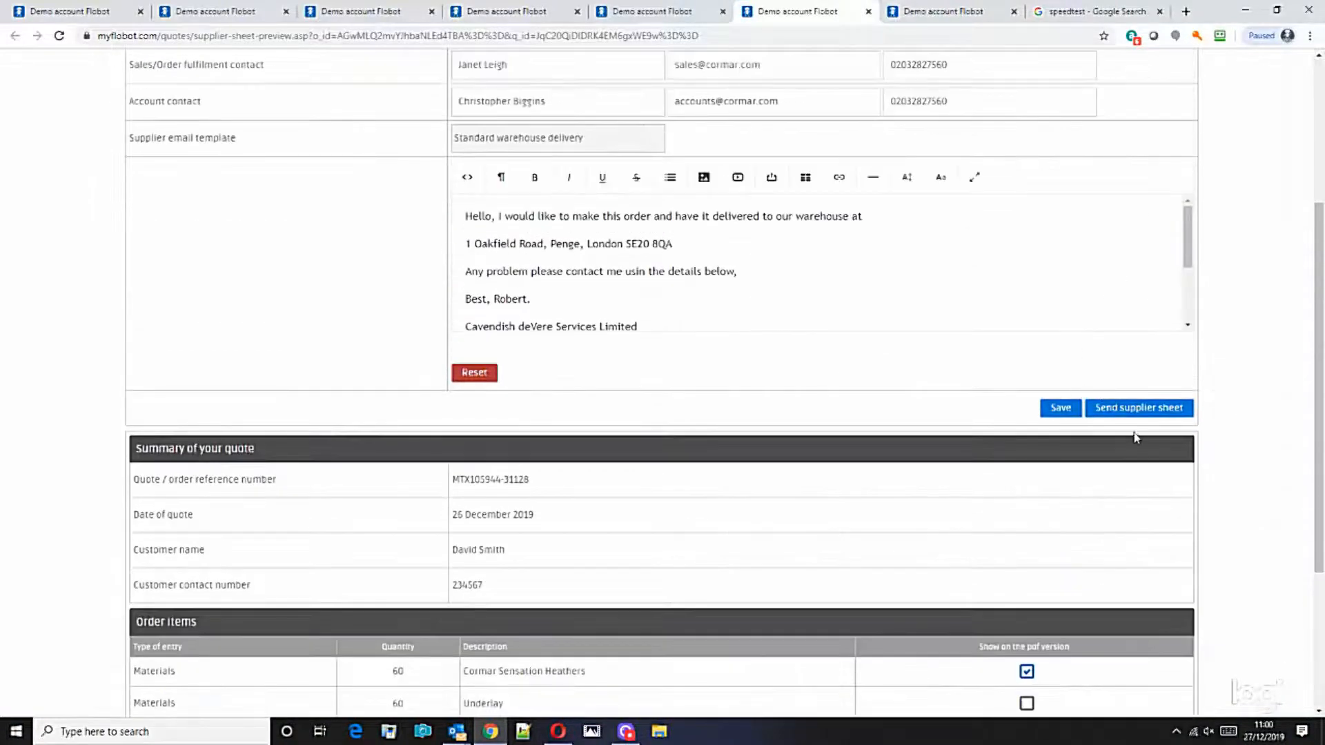
{"action": "left_click", "coordinate": [1132, 411]}
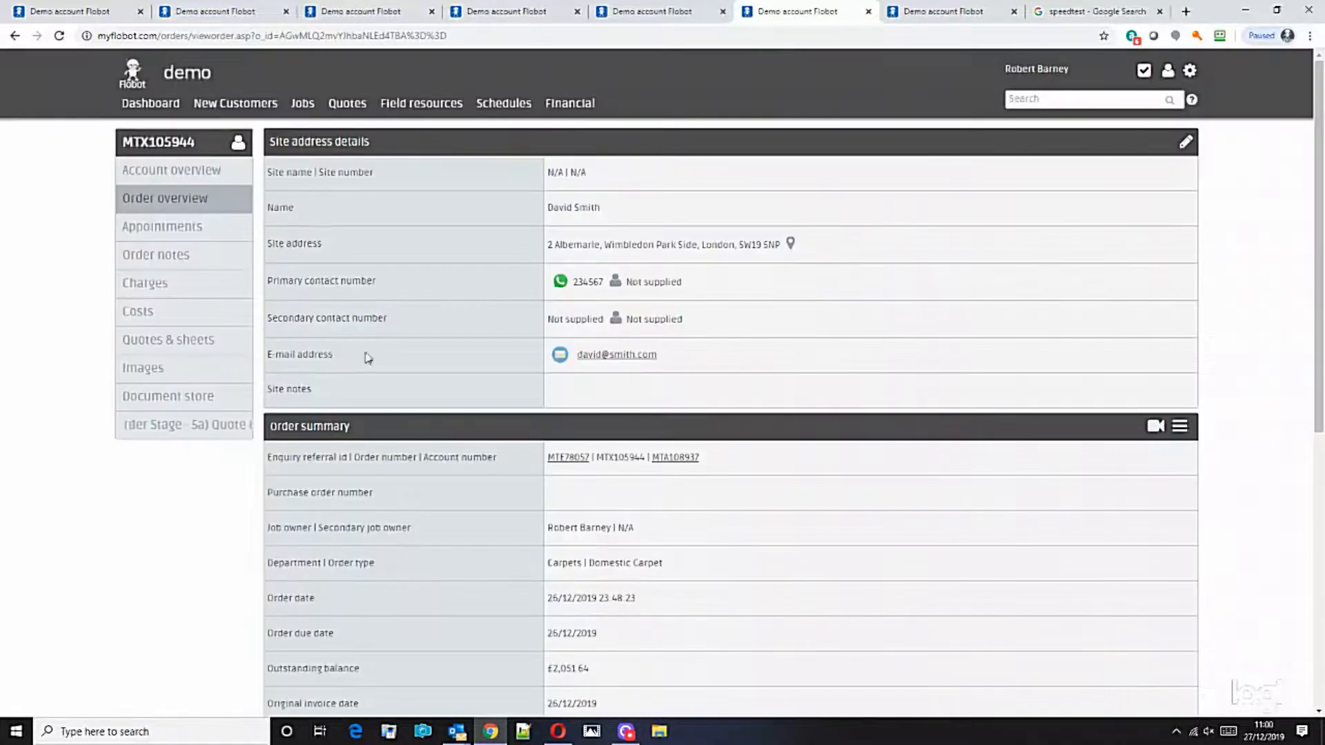
Step: Check the supplier sheet shows Pending in Quotes & sheets, then reopen the quote
{"action": "left_click", "coordinate": [147, 350]}
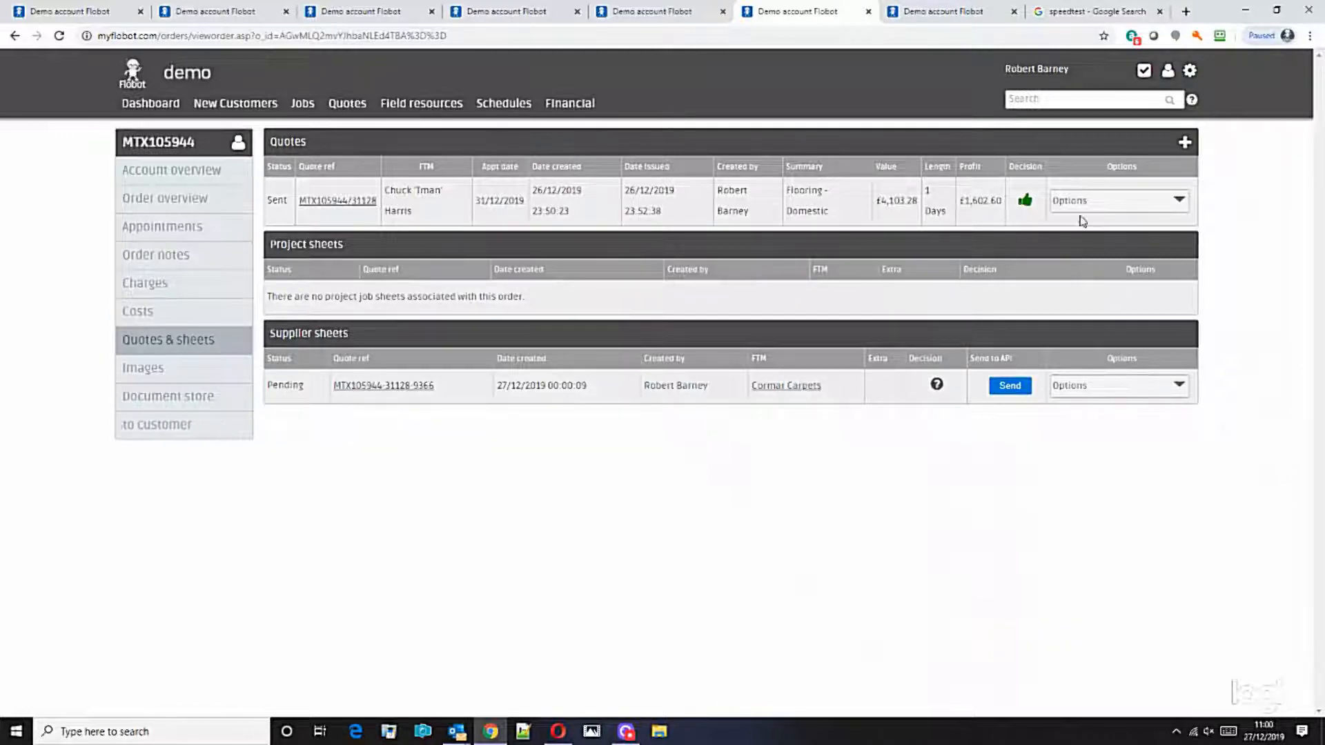
{"action": "left_click", "coordinate": [339, 201]}
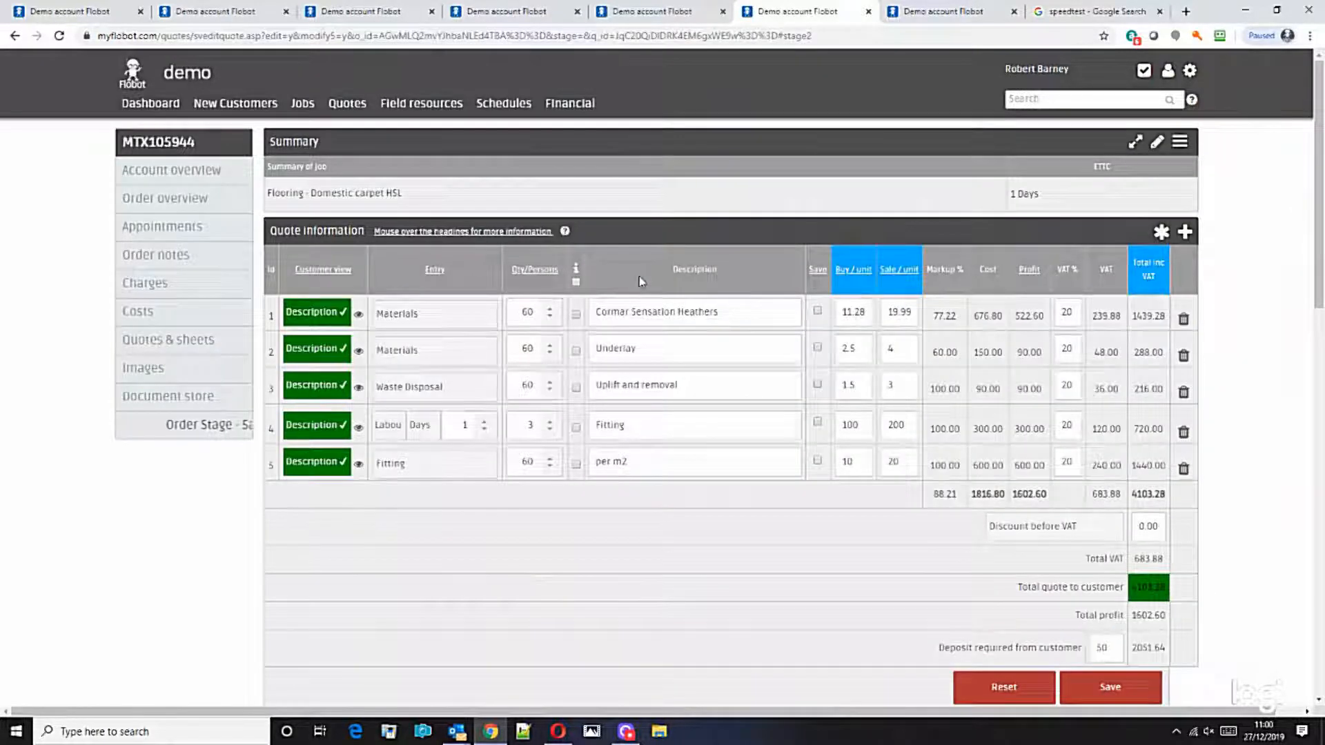
Step: Add staircase, carpeted room and floor plan images to the quote's work-proposed images
{"action": "scroll", "coordinate": [707, 370], "scroll_direction": "down", "scroll_amount": 12}
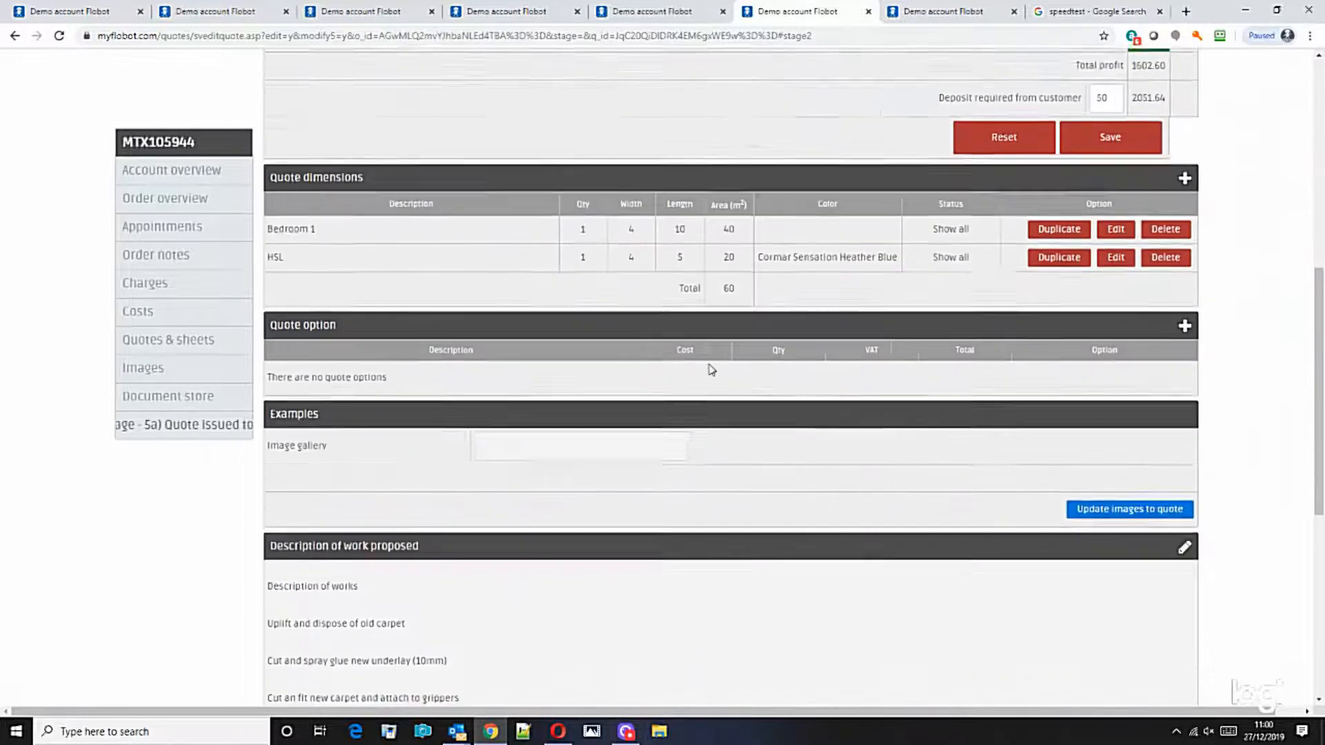
{"action": "left_click_drag", "start_coordinate": [286, 312], "coordinate": [444, 615]}
{"action": "scroll", "coordinate": [687, 545], "scroll_direction": "up", "scroll_amount": 8}
{"action": "scroll", "coordinate": [660, 366], "scroll_direction": "down", "scroll_amount": 8}
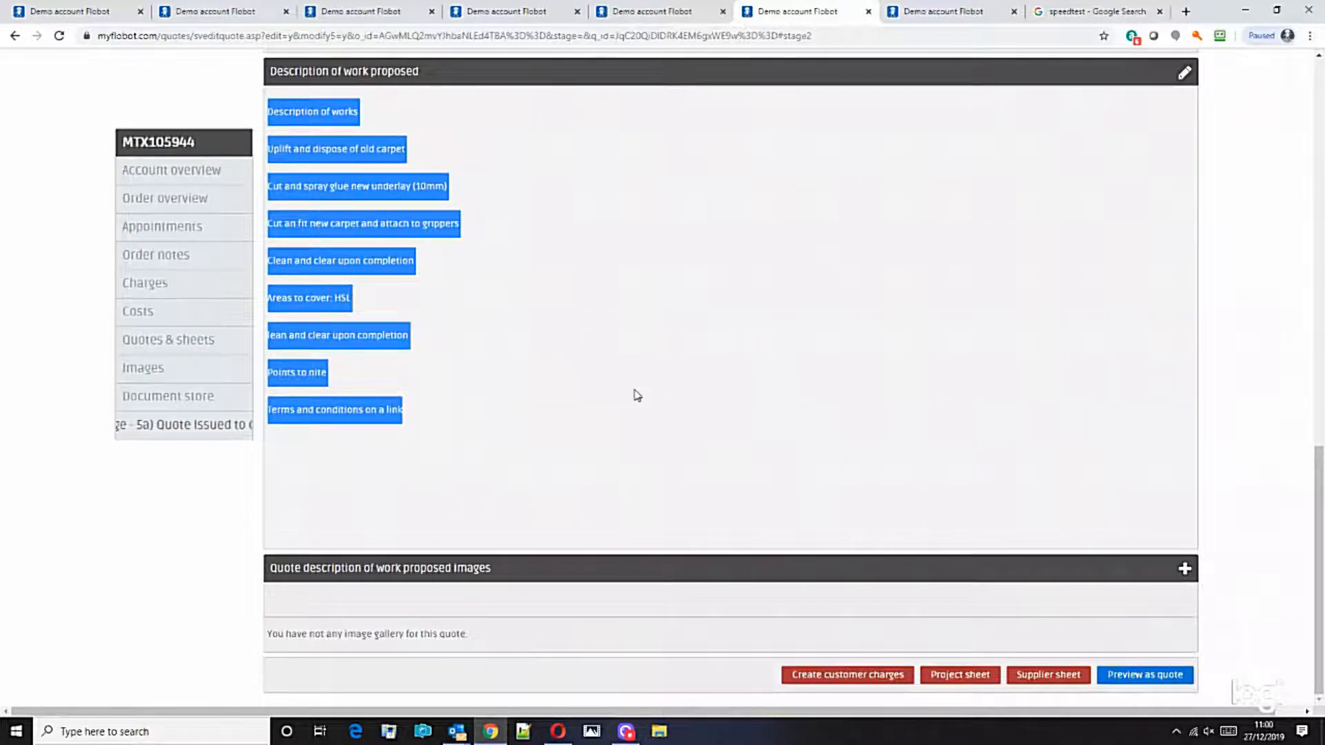
{"action": "left_click_drag", "start_coordinate": [275, 572], "coordinate": [521, 587]}
{"action": "left_click", "coordinate": [308, 586]}
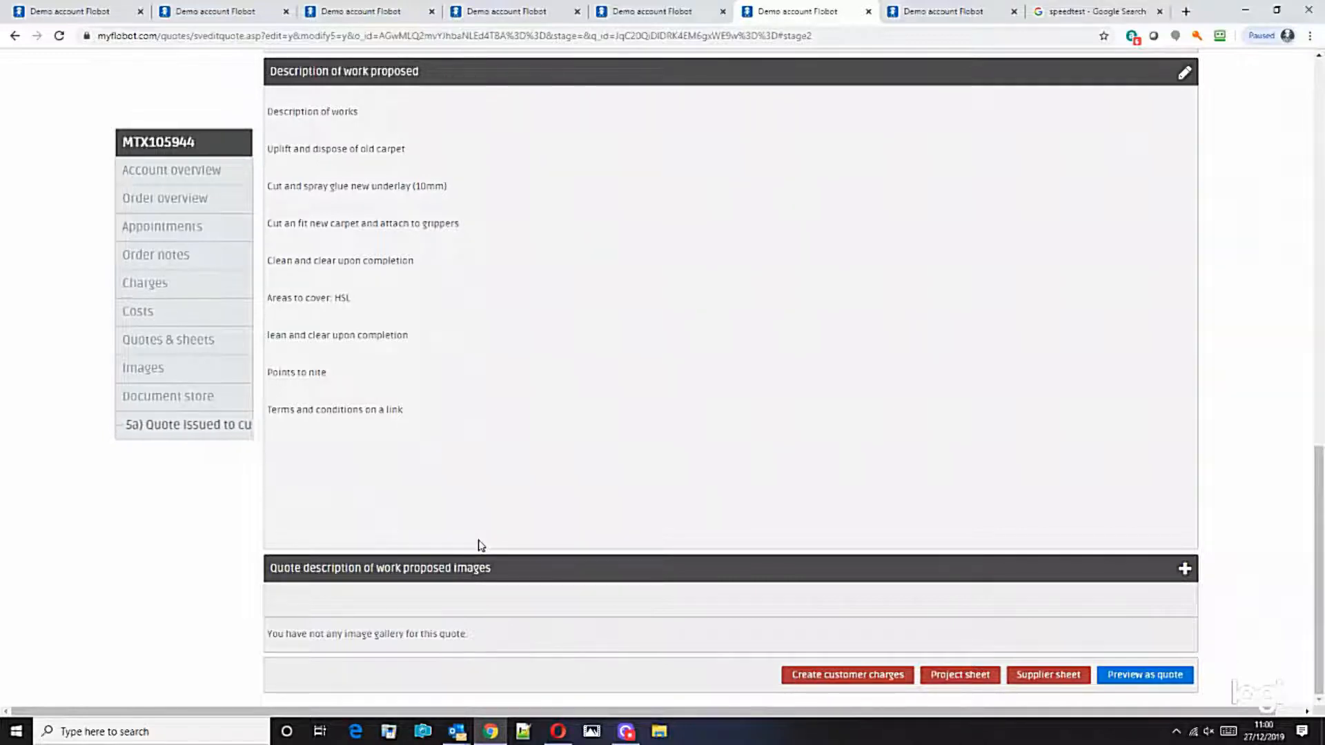
{"action": "mouse_move", "coordinate": [1319, 519]}
{"action": "left_mouse_down"}
{"action": "mouse_move", "coordinate": [1319, 186]}
{"action": "mouse_move", "coordinate": [1321, 541]}
{"action": "mouse_move", "coordinate": [1311, 110]}
{"action": "mouse_move", "coordinate": [1318, 517]}
{"action": "mouse_move", "coordinate": [1318, 207]}
{"action": "mouse_move", "coordinate": [1318, 497]}
{"action": "left_mouse_up"}
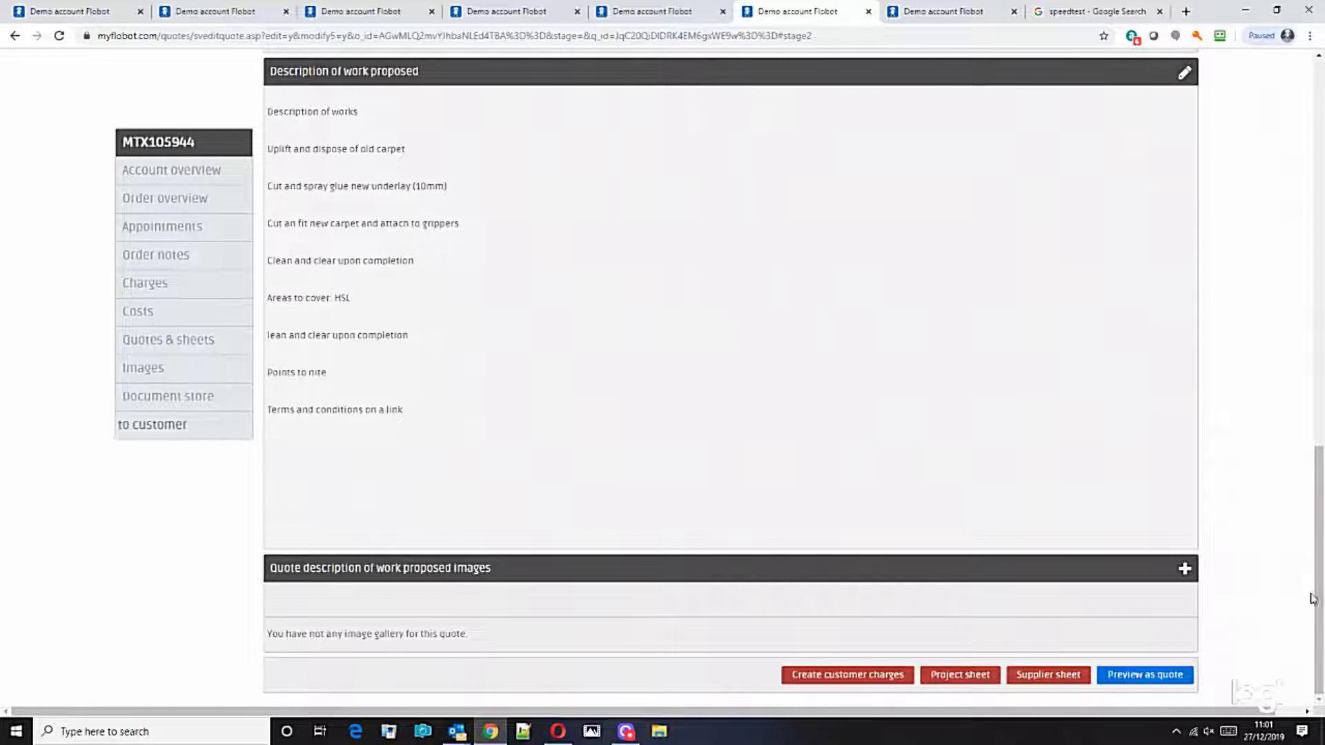
{"action": "mouse_move", "coordinate": [1318, 593]}
{"action": "left_mouse_down"}
{"action": "mouse_move", "coordinate": [1318, 290]}
{"action": "mouse_move", "coordinate": [1317, 608]}
{"action": "left_mouse_up"}
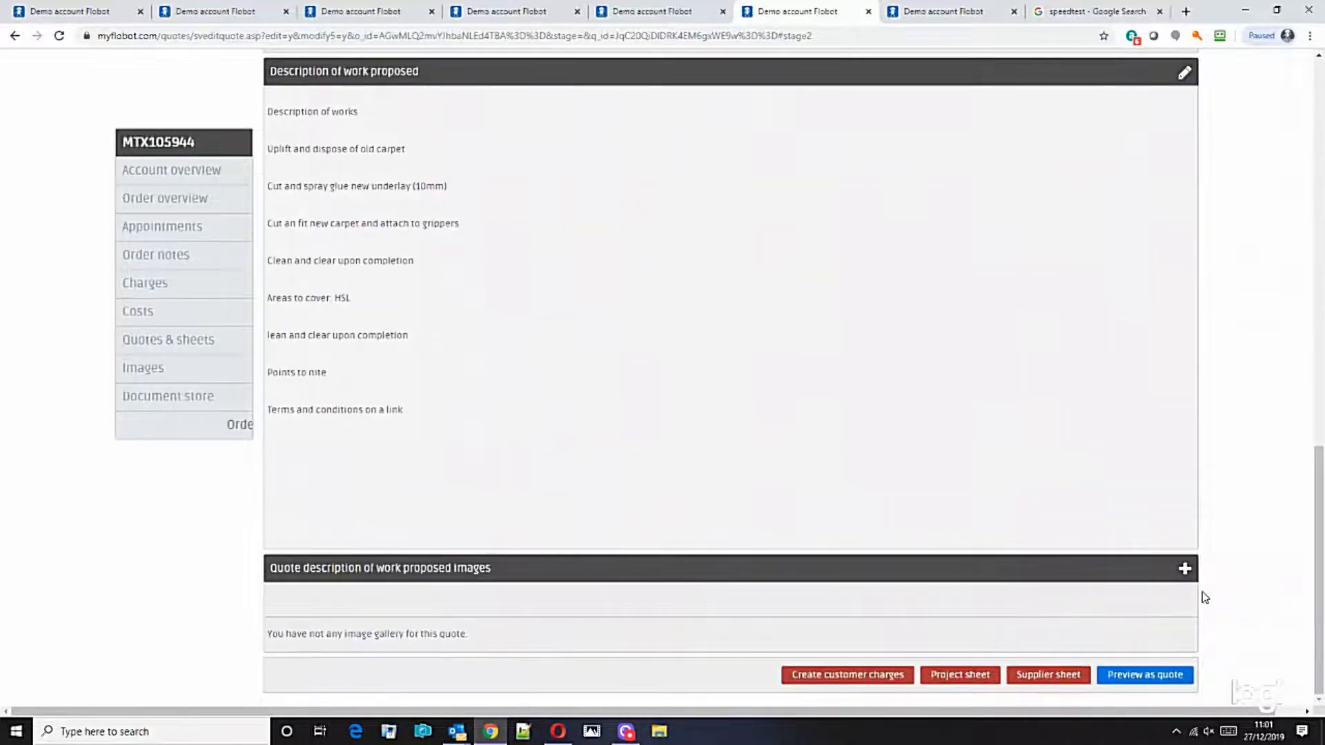
{"action": "left_click", "coordinate": [1185, 571]}
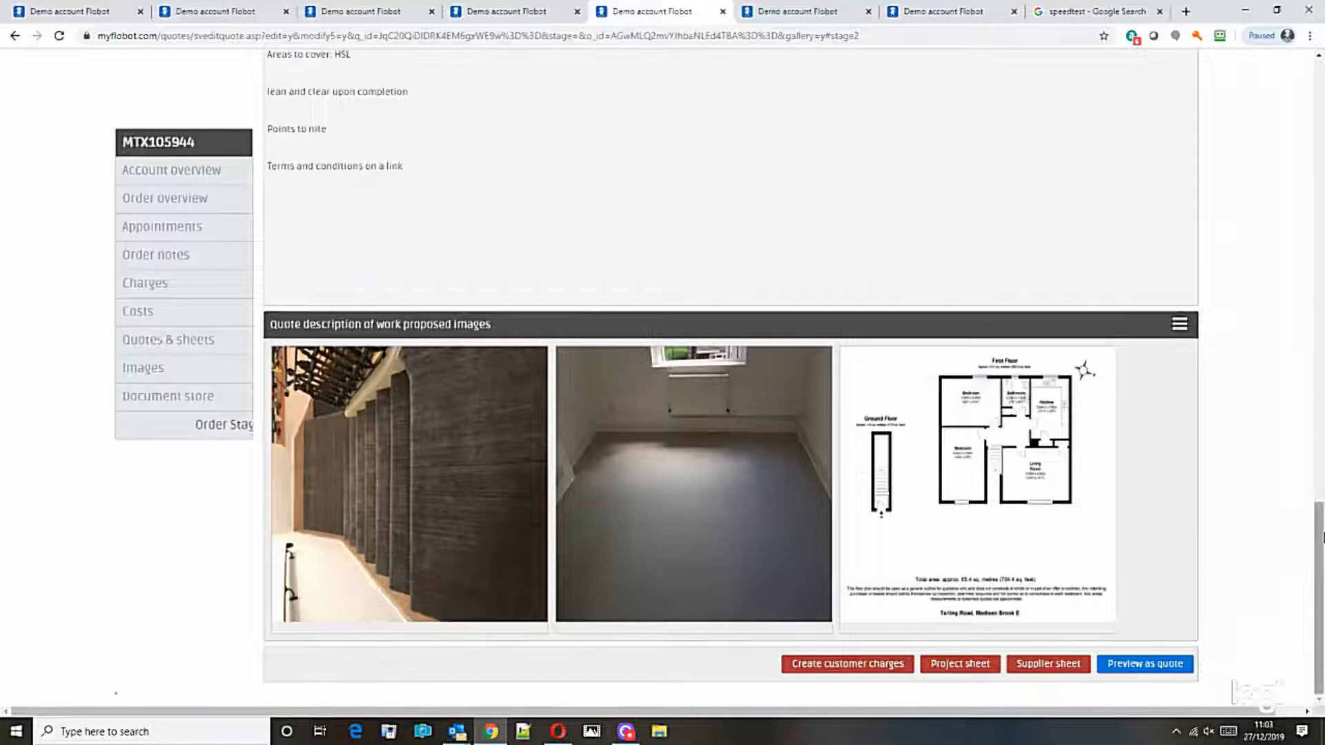
Step: Open the quote's project sheet and publish it
{"action": "mouse_move", "coordinate": [1319, 568]}
{"action": "left_mouse_down"}
{"action": "mouse_move", "coordinate": [1322, 127]}
{"action": "mouse_move", "coordinate": [1322, 571]}
{"action": "left_mouse_up"}
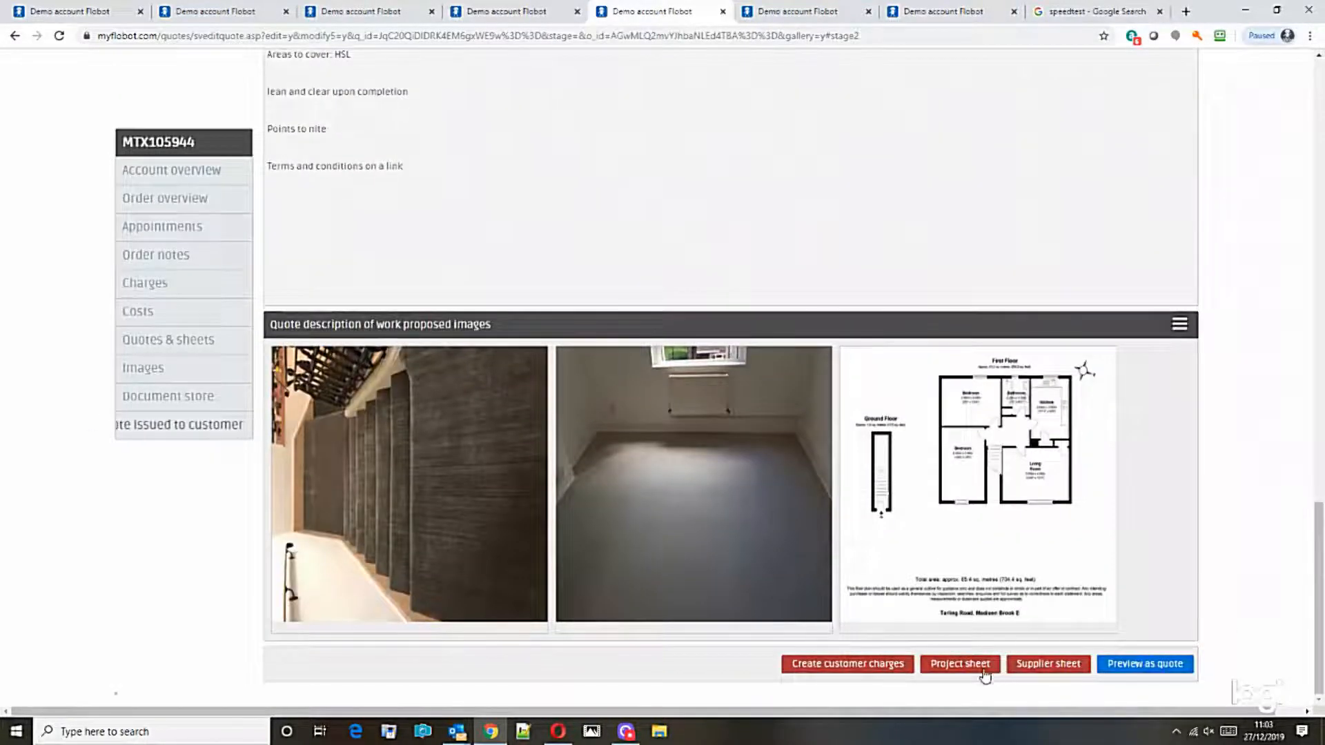
{"action": "left_click", "coordinate": [954, 666]}
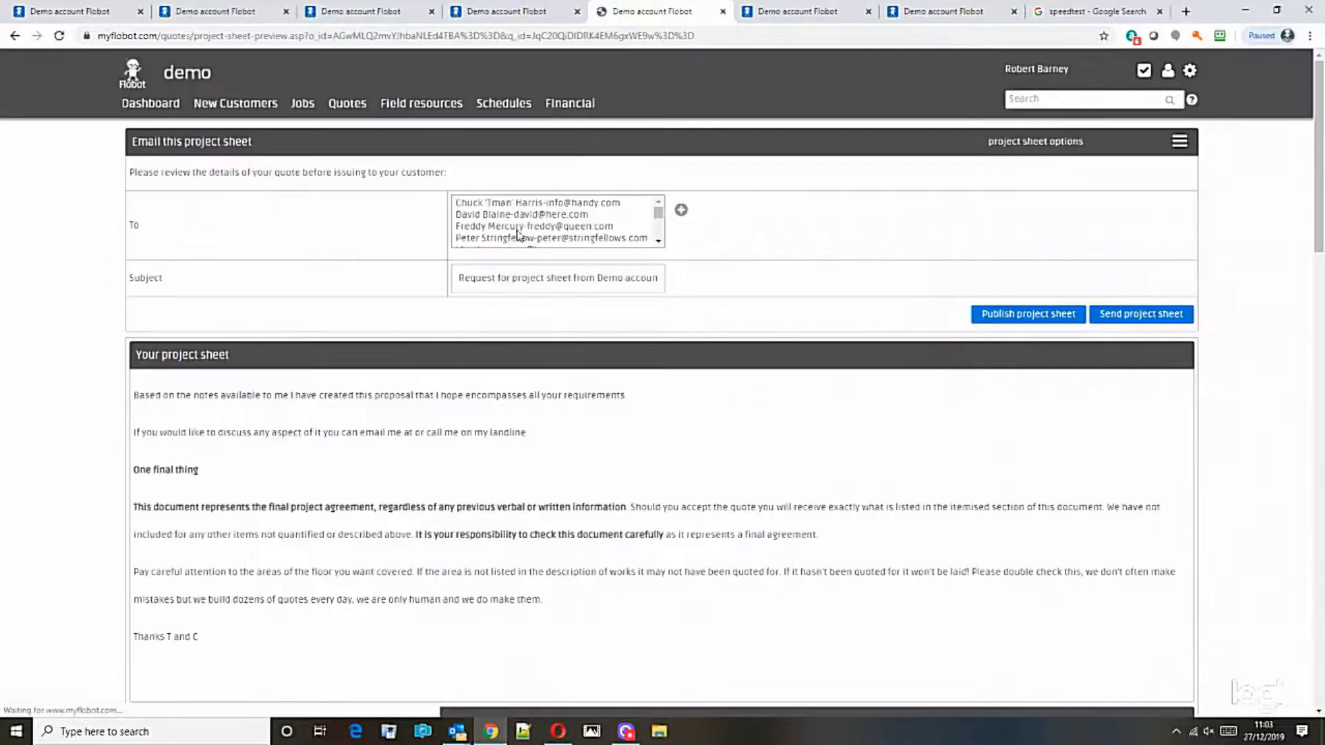
{"action": "left_click", "coordinate": [1043, 316]}
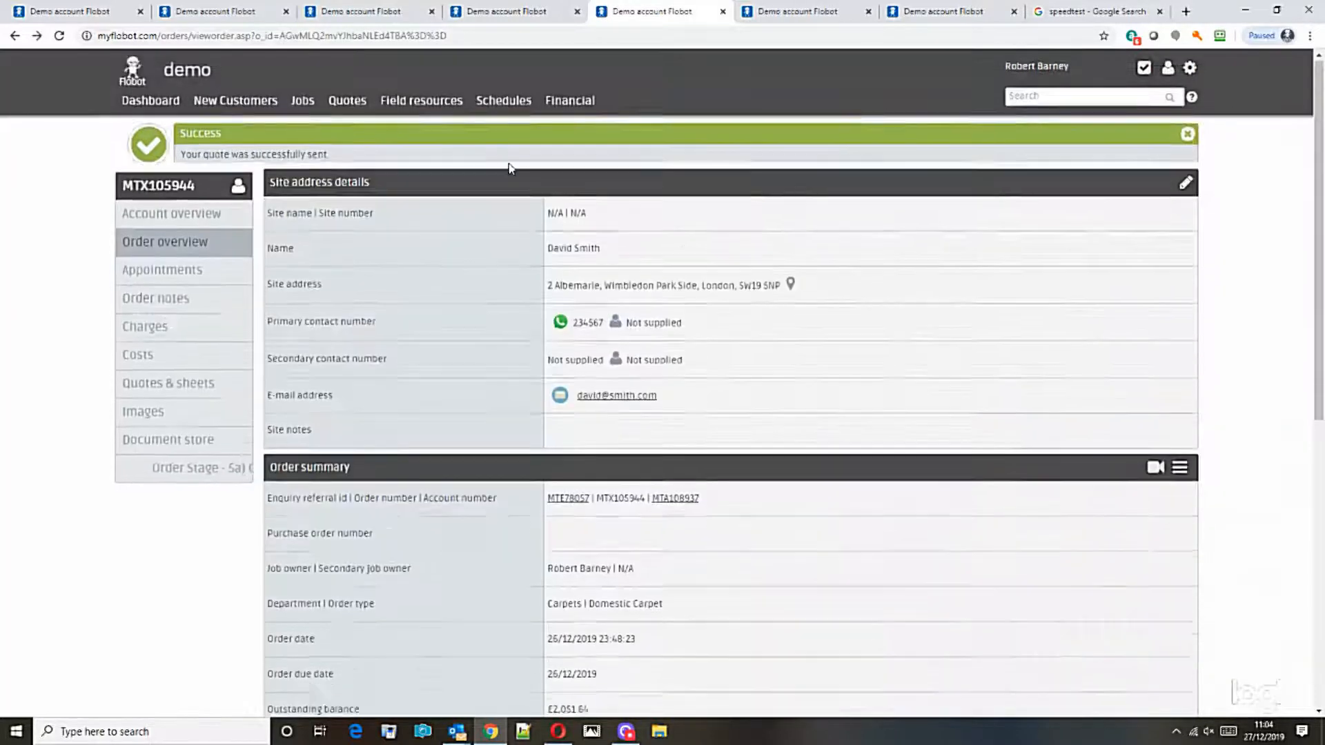
{"action": "scroll", "coordinate": [414, 221], "scroll_direction": "down", "scroll_amount": 2}
Step: Open the project sheet PDF from the order notes, review its work items and charges, then return
{"action": "left_click", "coordinate": [167, 254]}
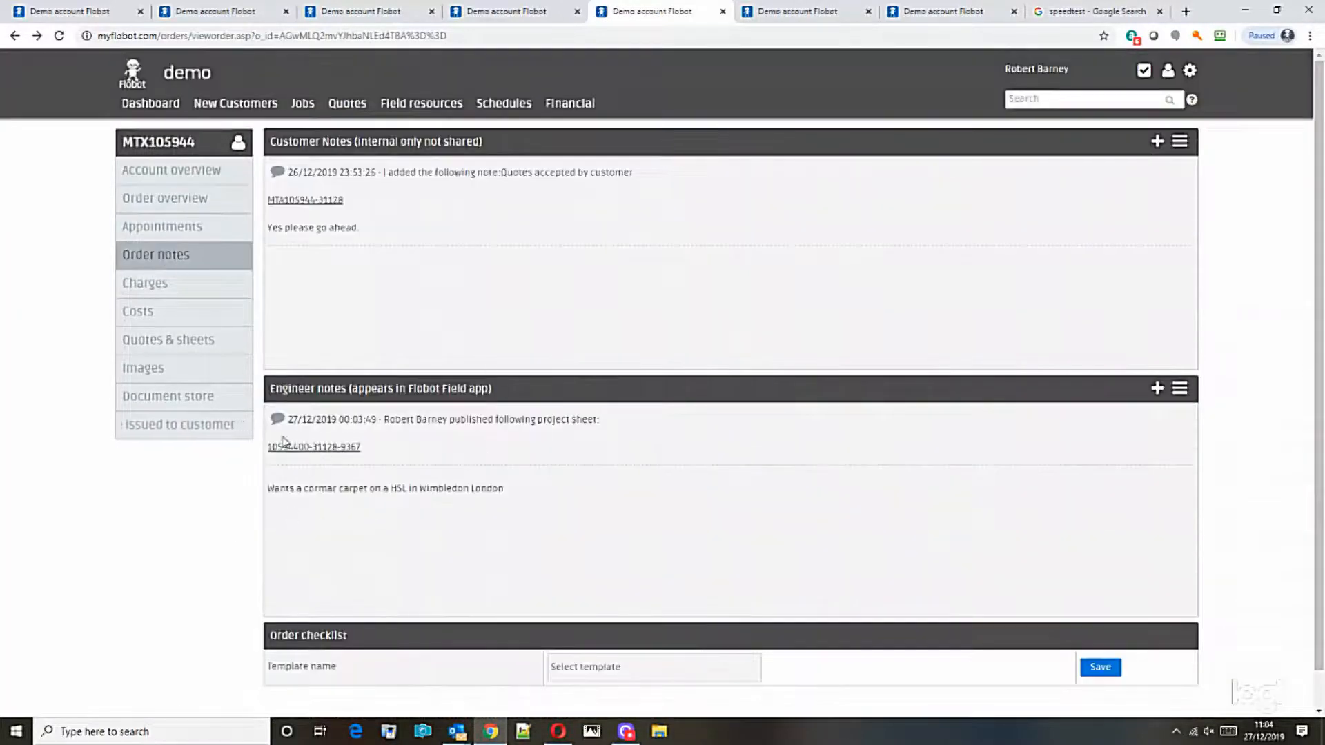
{"action": "left_click", "coordinate": [312, 446]}
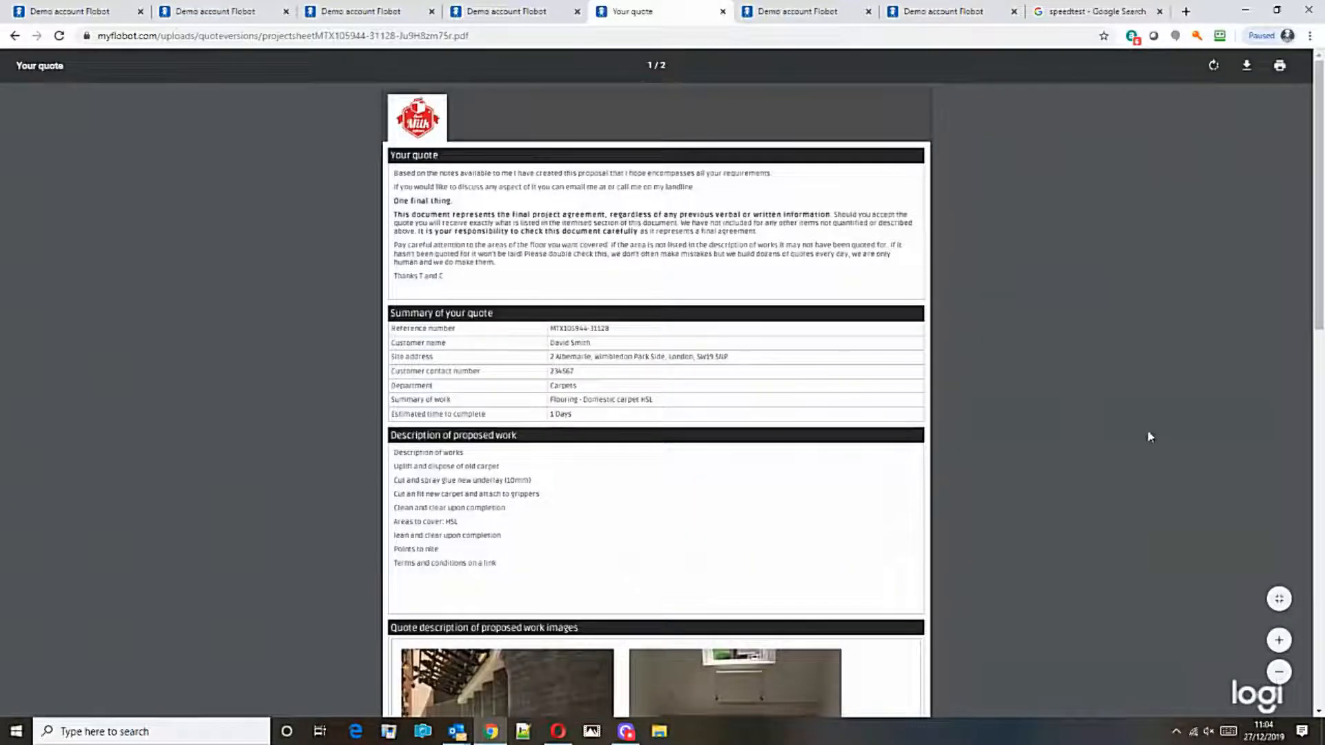
{"action": "scroll", "coordinate": [1149, 436], "scroll_direction": "down", "scroll_amount": 1}
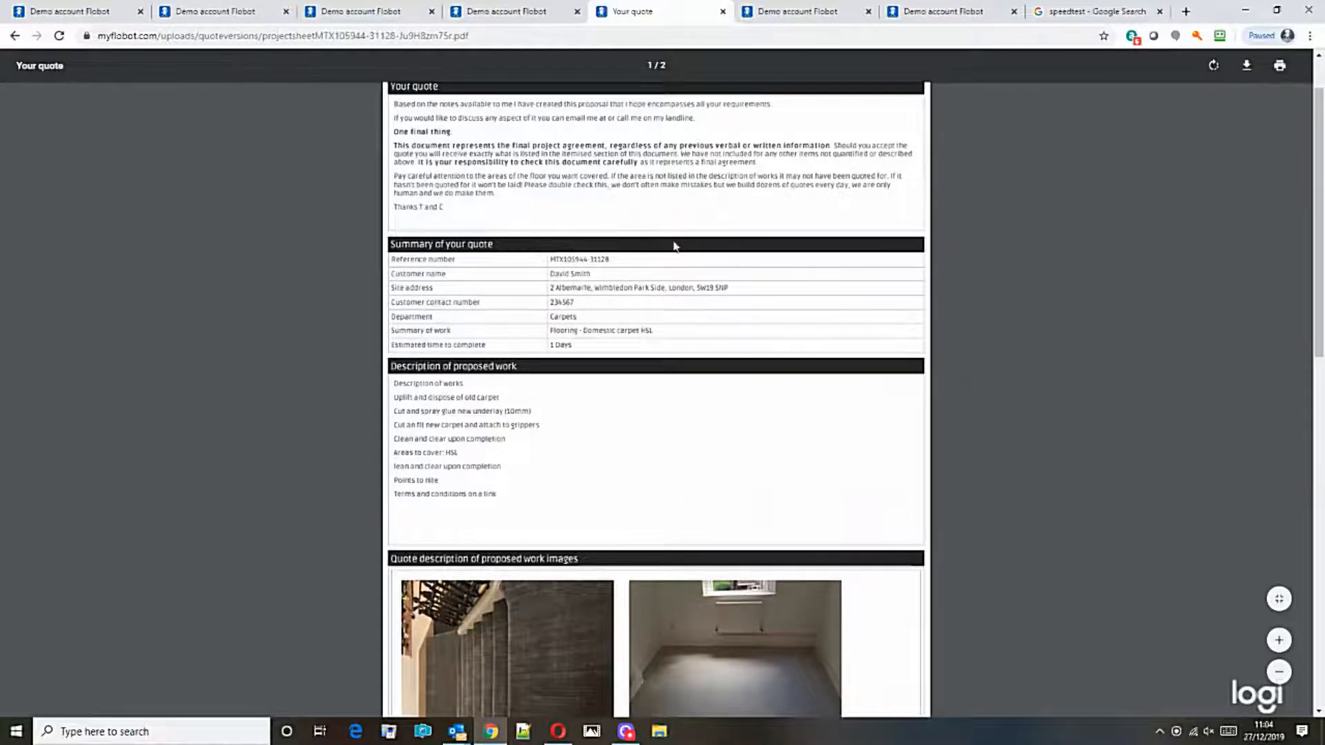
{"action": "mouse_move", "coordinate": [1320, 292]}
{"action": "left_mouse_down"}
{"action": "mouse_move", "coordinate": [1321, 316]}
{"action": "mouse_move", "coordinate": [1322, 289]}
{"action": "mouse_move", "coordinate": [1323, 303]}
{"action": "left_mouse_up"}
{"action": "left_click_drag", "start_coordinate": [396, 355], "coordinate": [541, 459]}
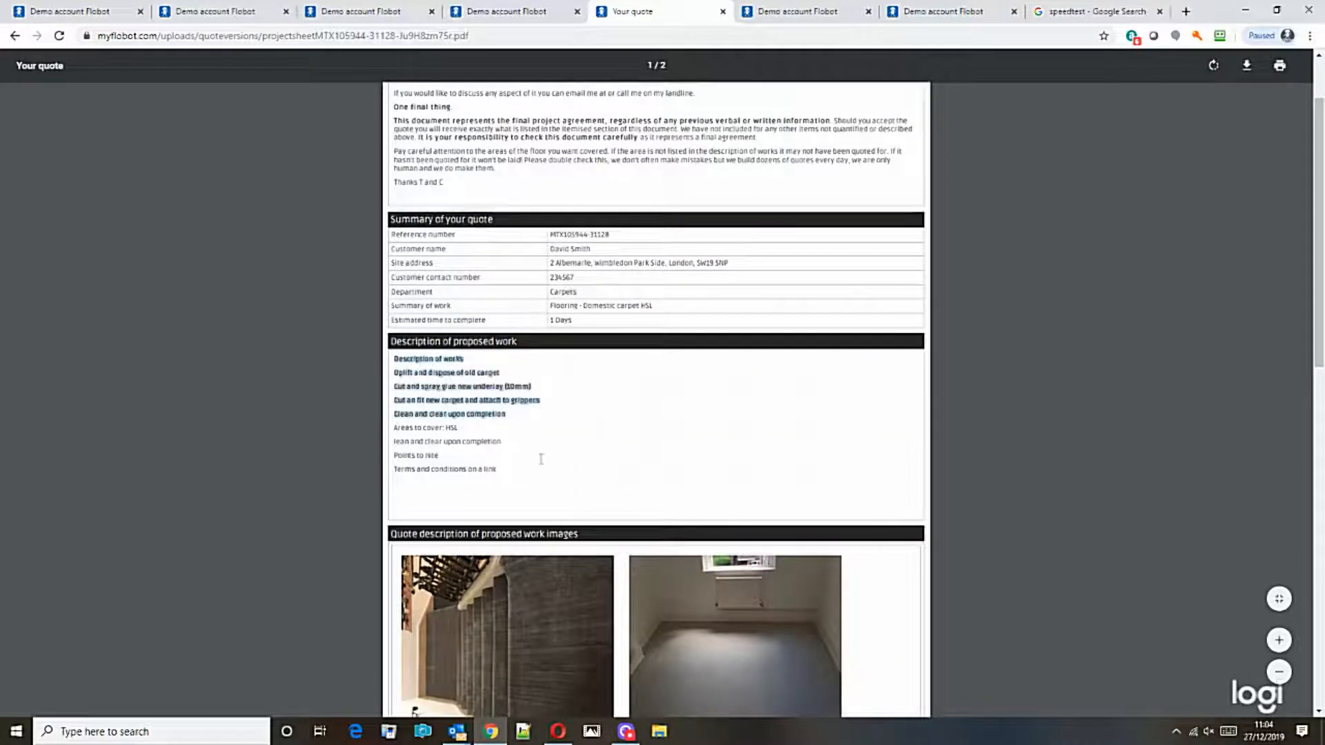
{"action": "scroll", "coordinate": [784, 520], "scroll_direction": "down", "scroll_amount": 4}
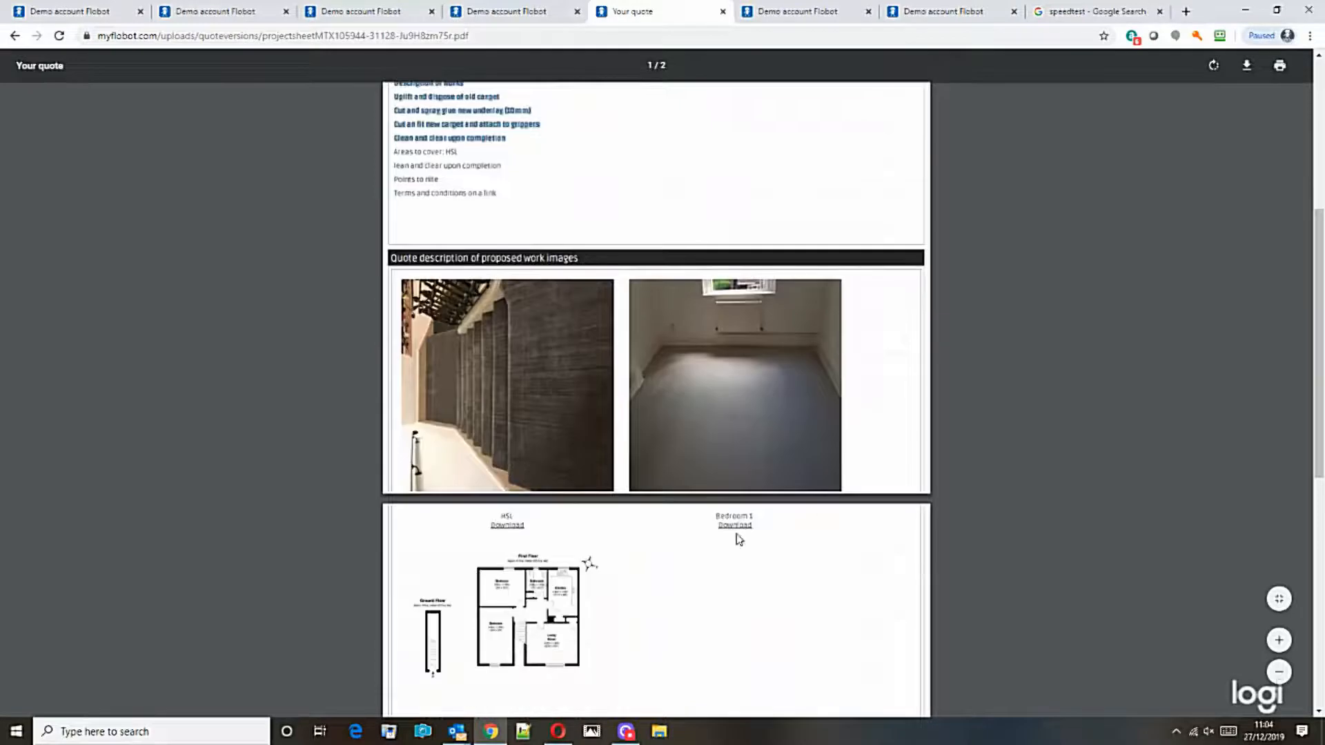
{"action": "scroll", "coordinate": [736, 536], "scroll_direction": "down", "scroll_amount": 6}
{"action": "scroll", "coordinate": [550, 549], "scroll_direction": "down", "scroll_amount": 2}
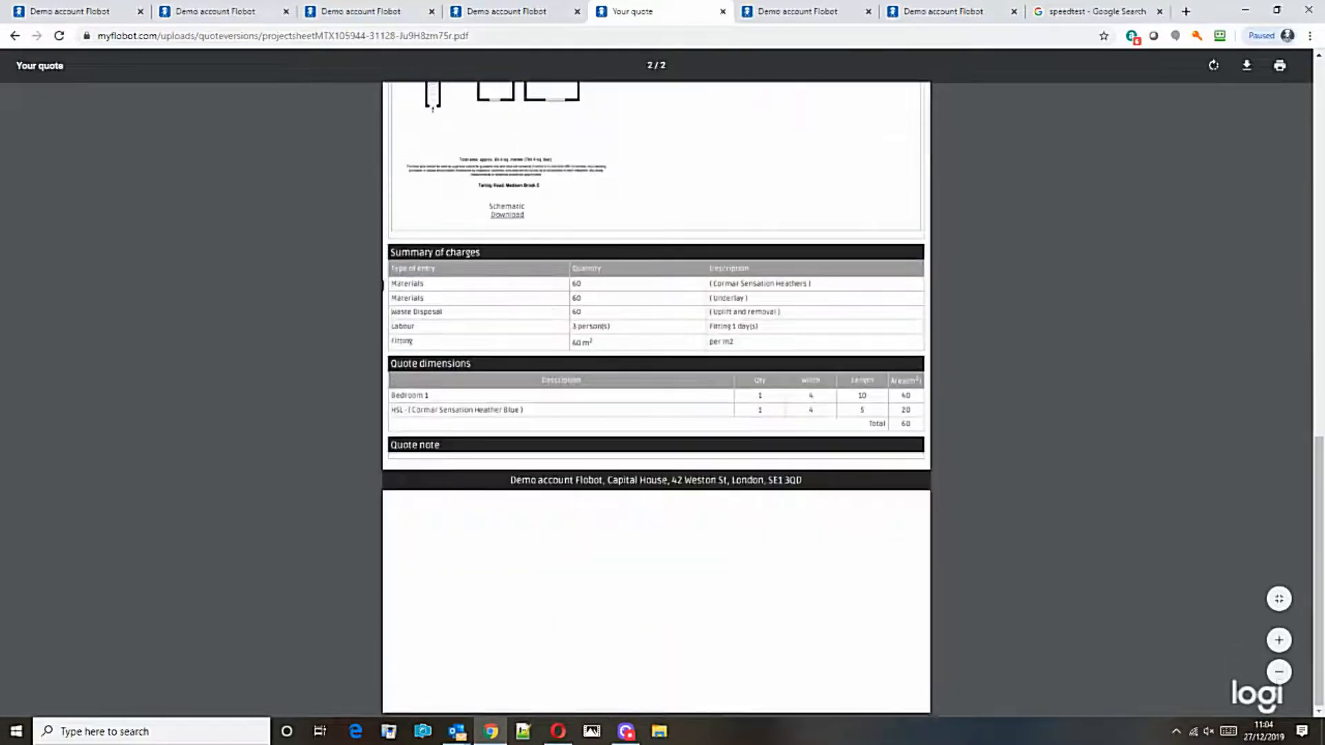
{"action": "left_click_drag", "start_coordinate": [392, 281], "coordinate": [823, 302]}
{"action": "left_click", "coordinate": [734, 409]}
{"action": "key", "text": "alt+Left"}
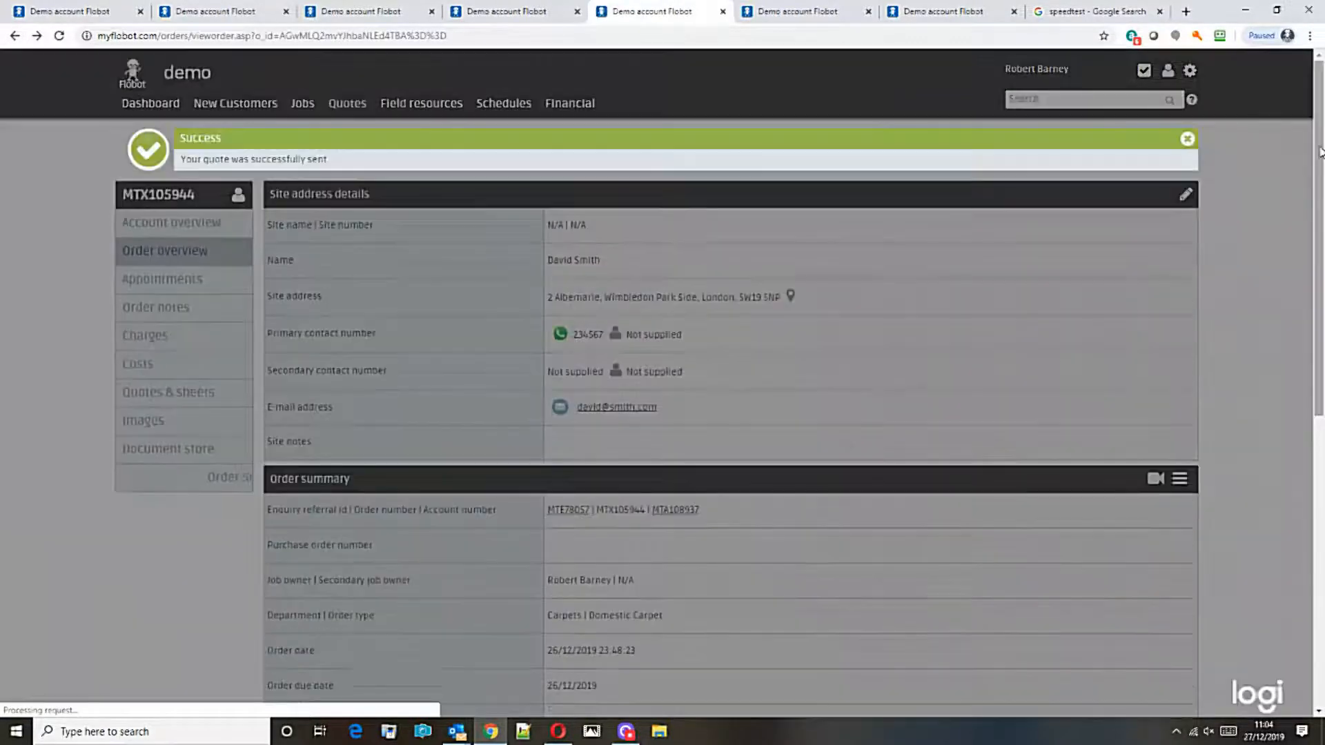
Step: Dismiss the quote-sent banner, discard an accidental address edit, and start a new appointment from Appointments
{"action": "left_click", "coordinate": [1186, 138]}
{"action": "left_click", "coordinate": [1181, 140]}
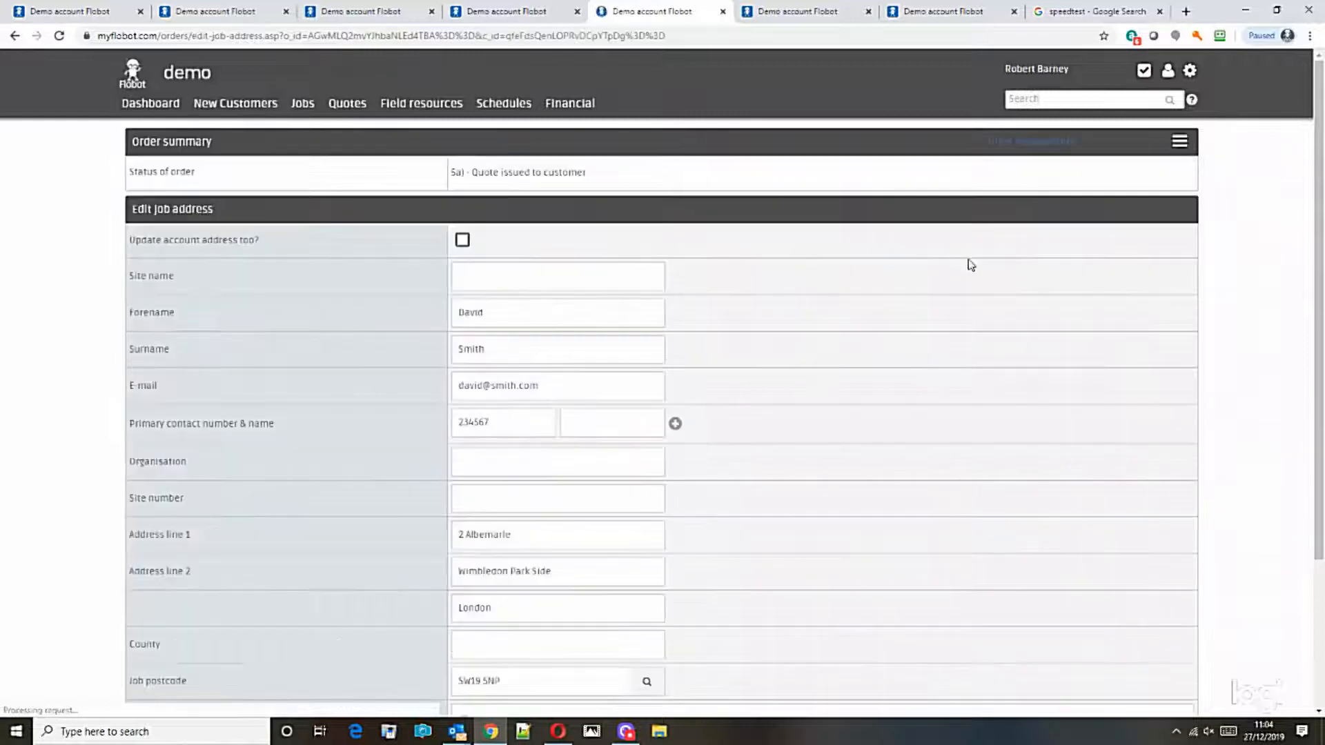
{"action": "left_click", "coordinate": [16, 35]}
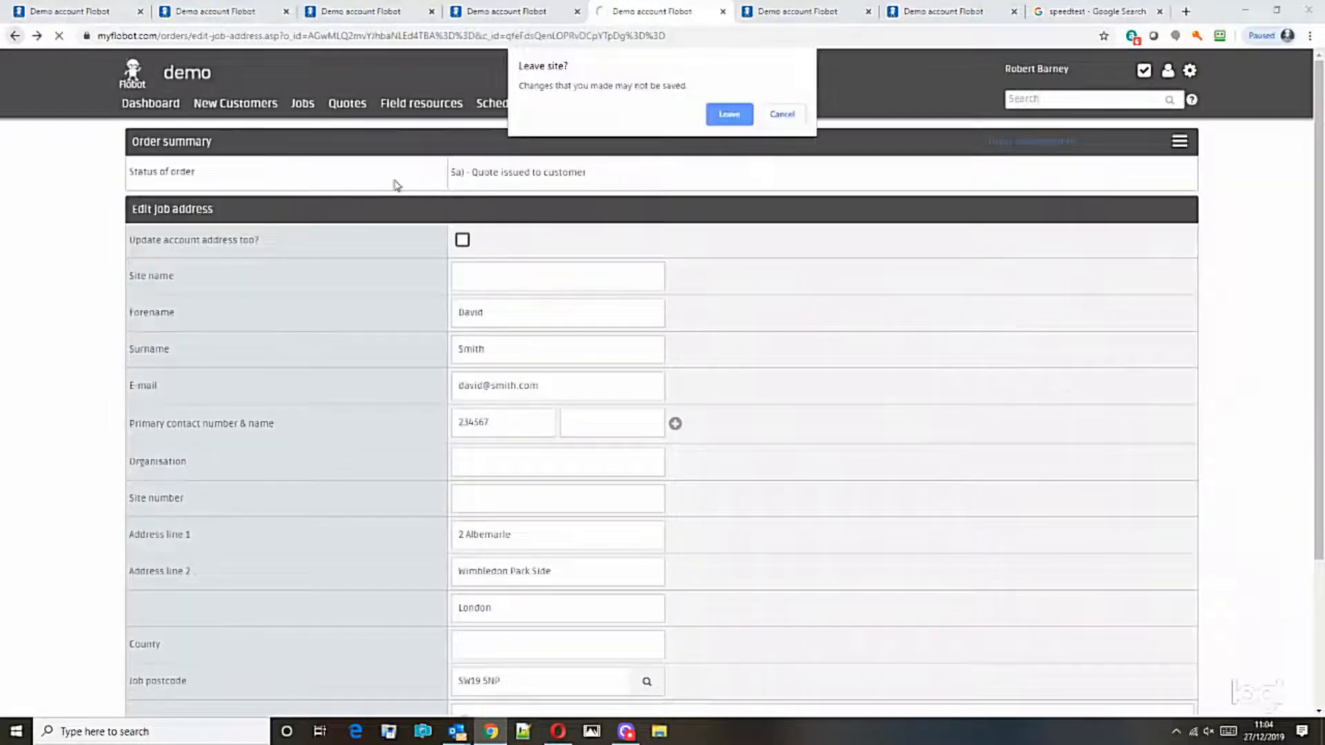
{"action": "left_click", "coordinate": [730, 116]}
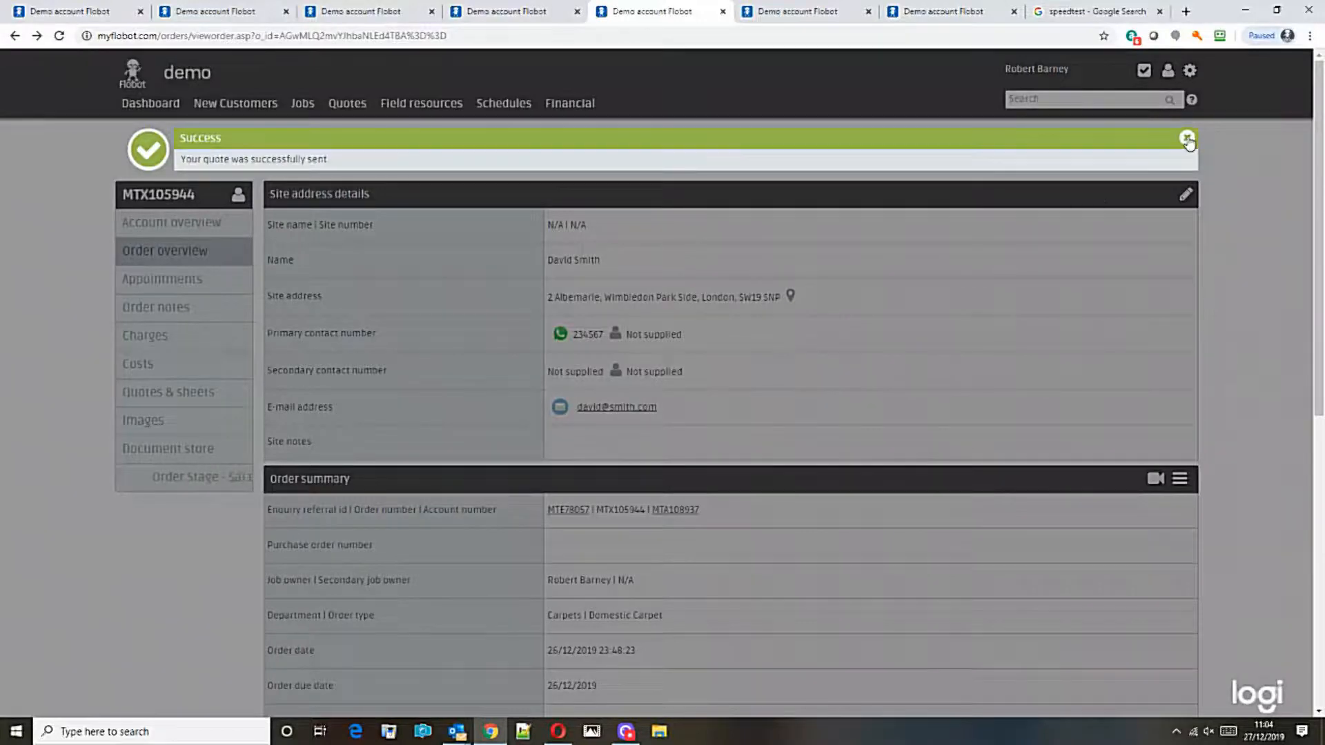
{"action": "left_click", "coordinate": [1187, 138]}
{"action": "scroll", "coordinate": [310, 262], "scroll_direction": "down", "scroll_amount": 1}
{"action": "left_click", "coordinate": [166, 236]}
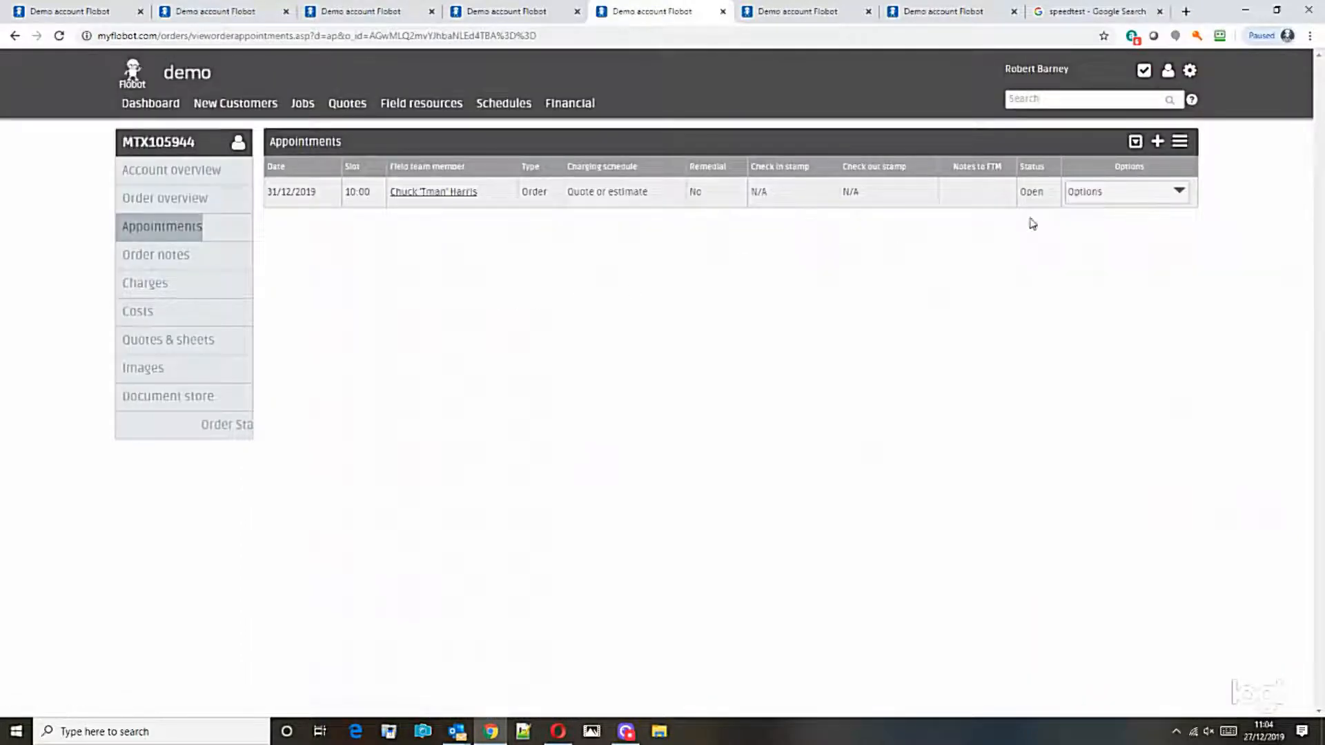
{"action": "left_click", "coordinate": [1158, 144]}
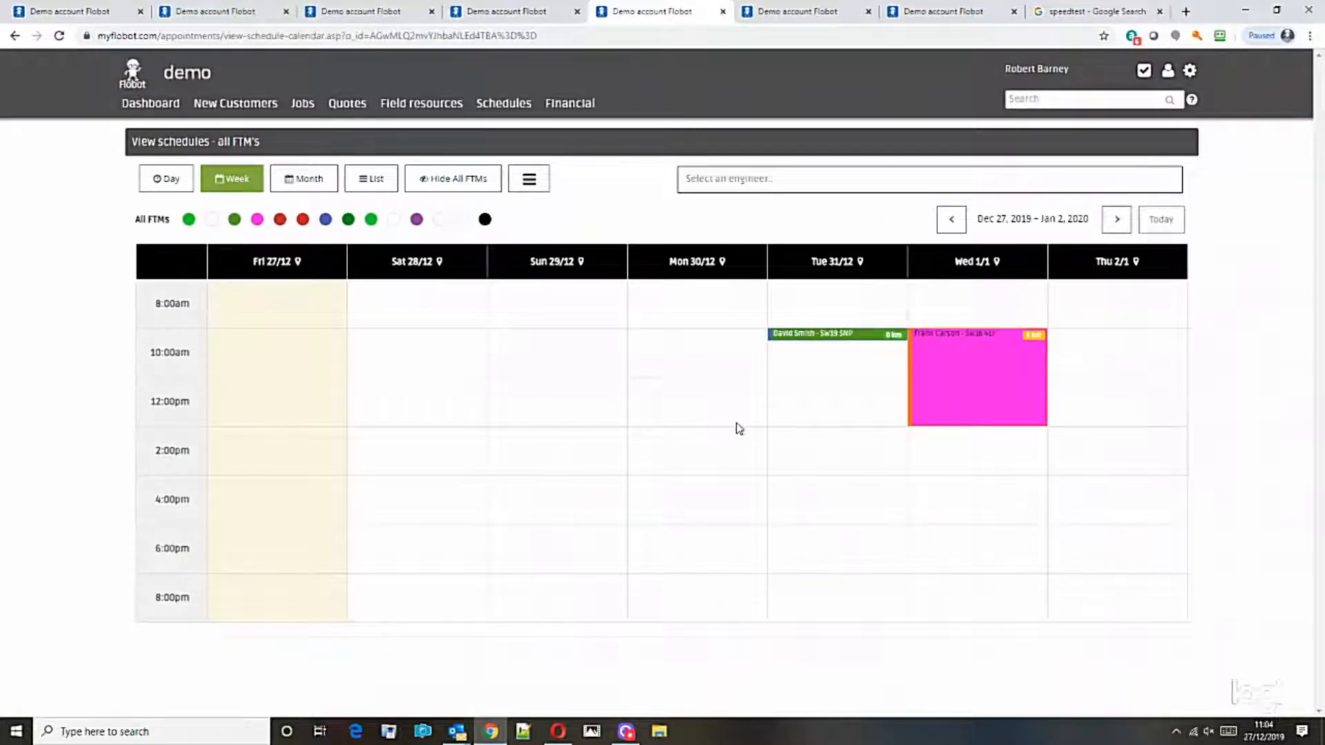
Step: Start a new Job or project appointment on Thursday 2 January at 10:00
{"action": "left_click", "coordinate": [1107, 352]}
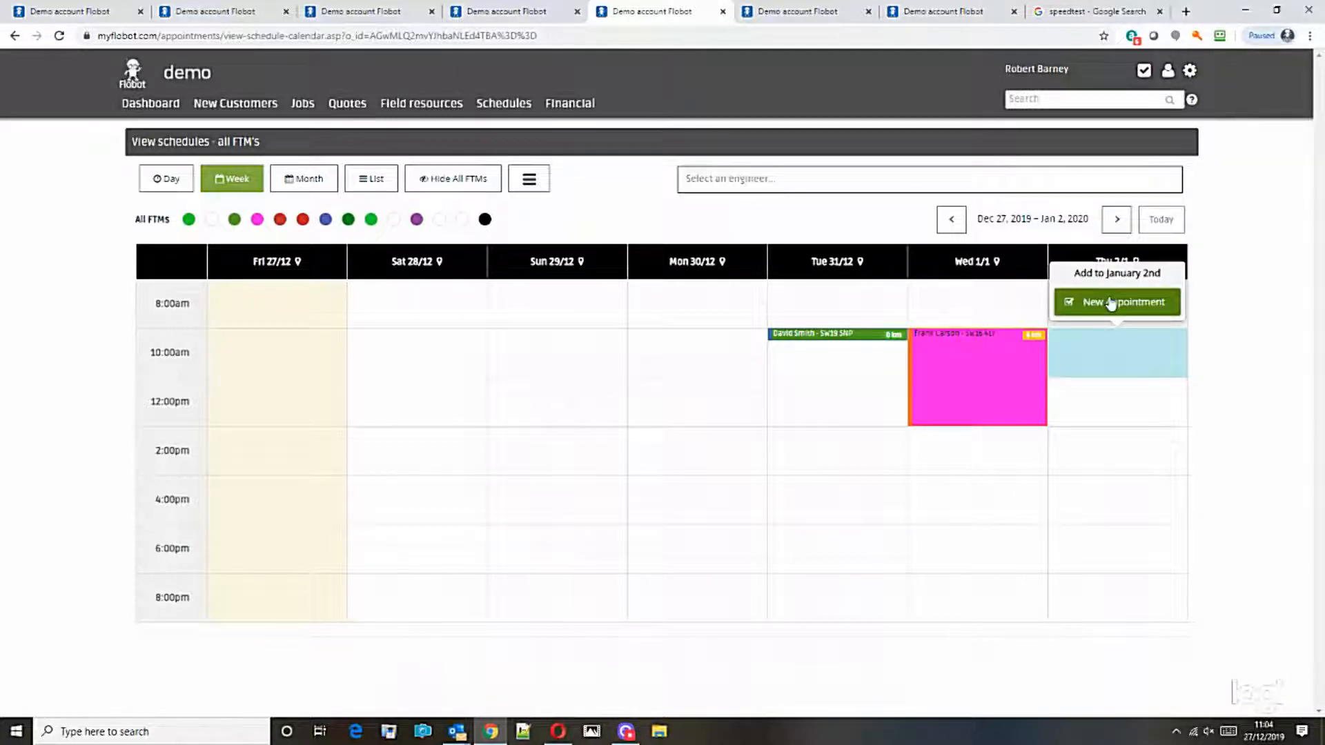
{"action": "left_click", "coordinate": [1080, 302]}
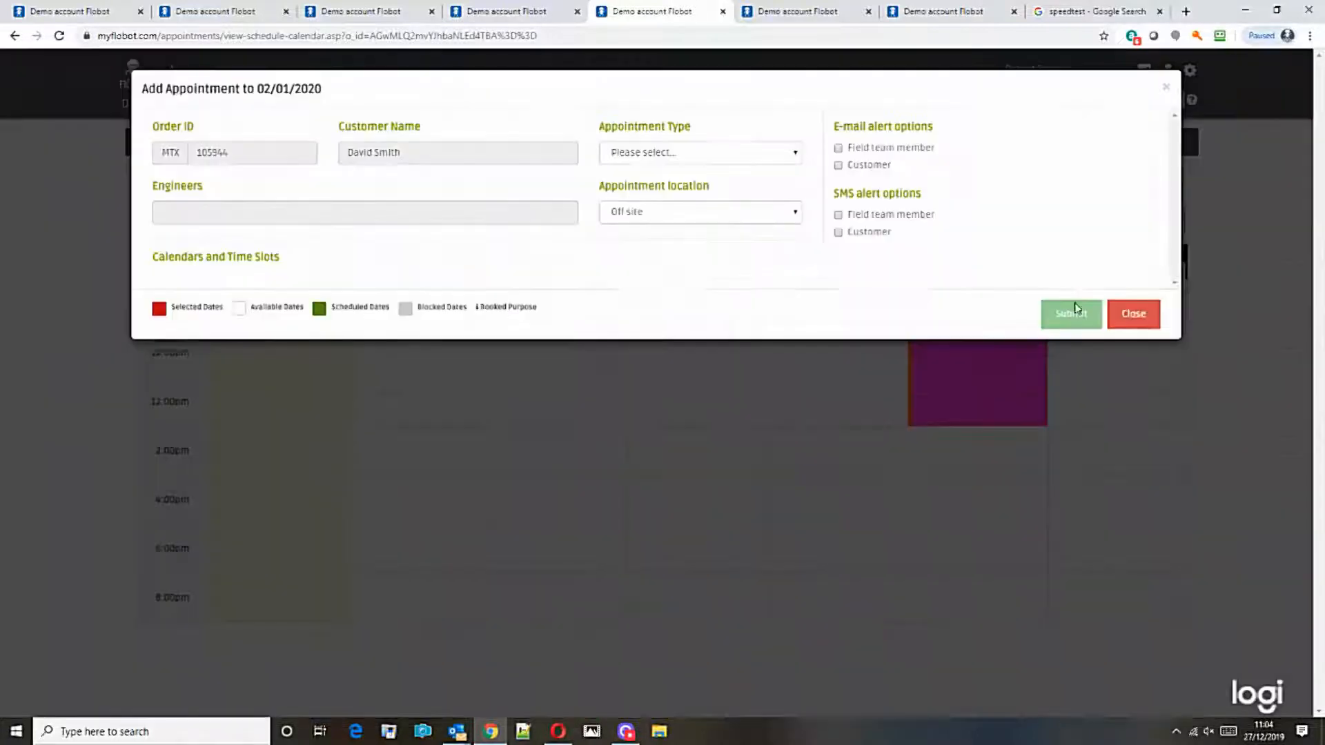
{"action": "left_click", "coordinate": [713, 158]}
{"action": "left_click", "coordinate": [698, 200]}
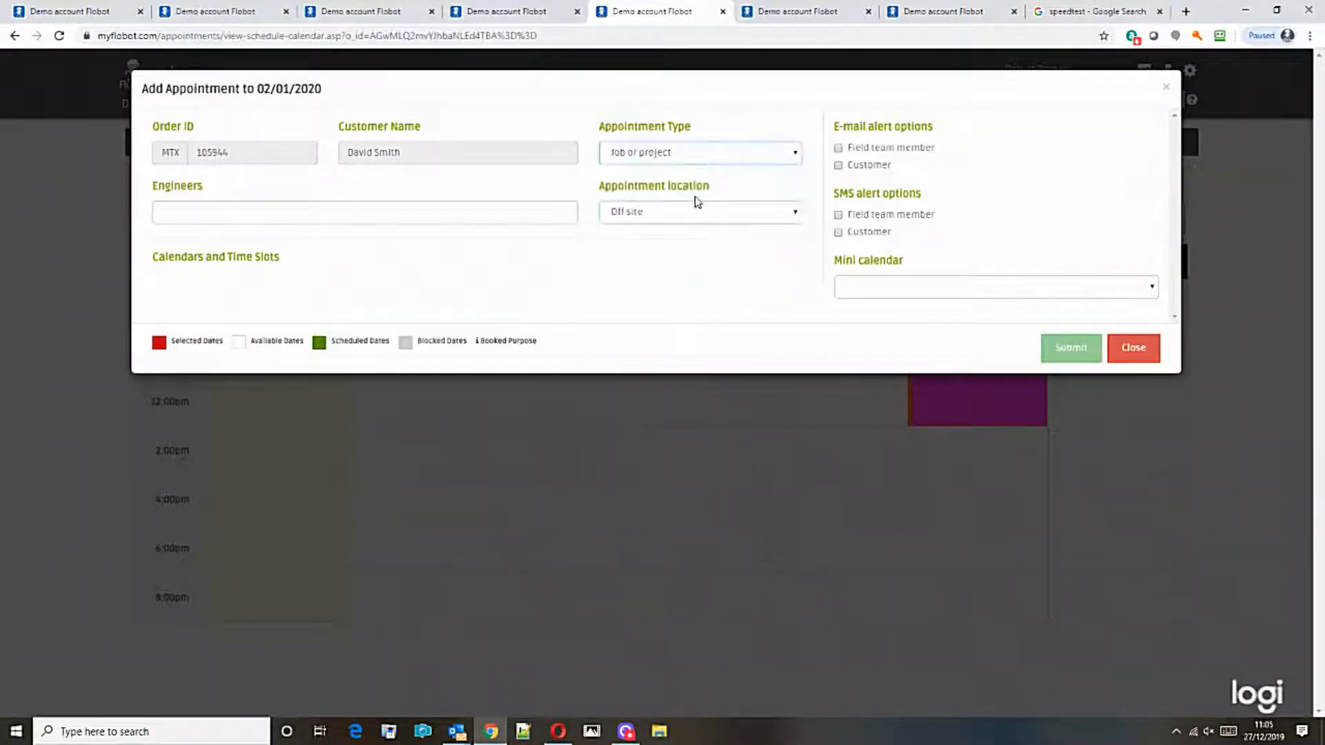
Step: Assign two engineers, book every time slot that day, and submit the appointment
{"action": "left_click", "coordinate": [248, 211]}
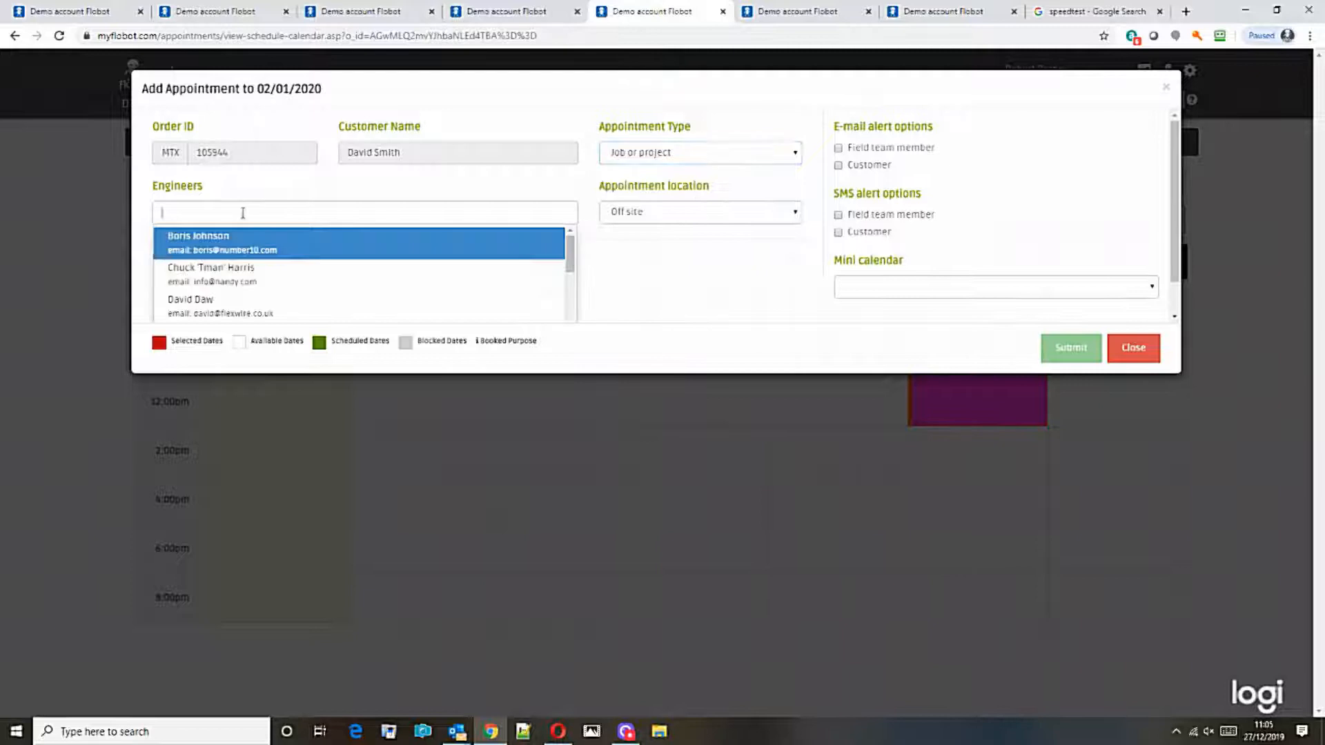
{"action": "left_click", "coordinate": [186, 278]}
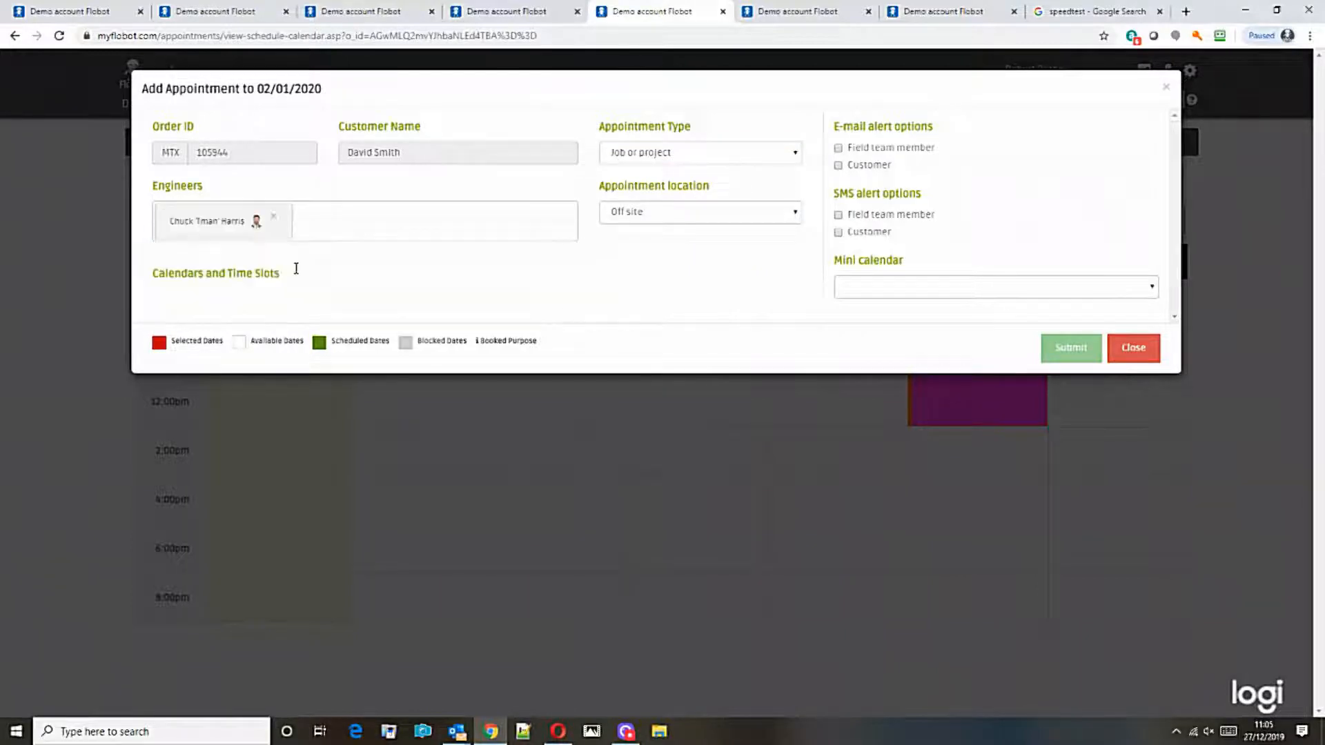
{"action": "left_click", "coordinate": [225, 258]}
{"action": "left_click", "coordinate": [193, 375]}
{"action": "scroll", "coordinate": [593, 593], "scroll_direction": "down", "scroll_amount": 3}
{"action": "left_click", "coordinate": [495, 369]}
{"action": "scroll", "coordinate": [524, 627], "scroll_direction": "down", "scroll_amount": 1}
{"action": "scroll", "coordinate": [893, 509], "scroll_direction": "up", "scroll_amount": 4}
{"action": "scroll", "coordinate": [916, 388], "scroll_direction": "down", "scroll_amount": 10}
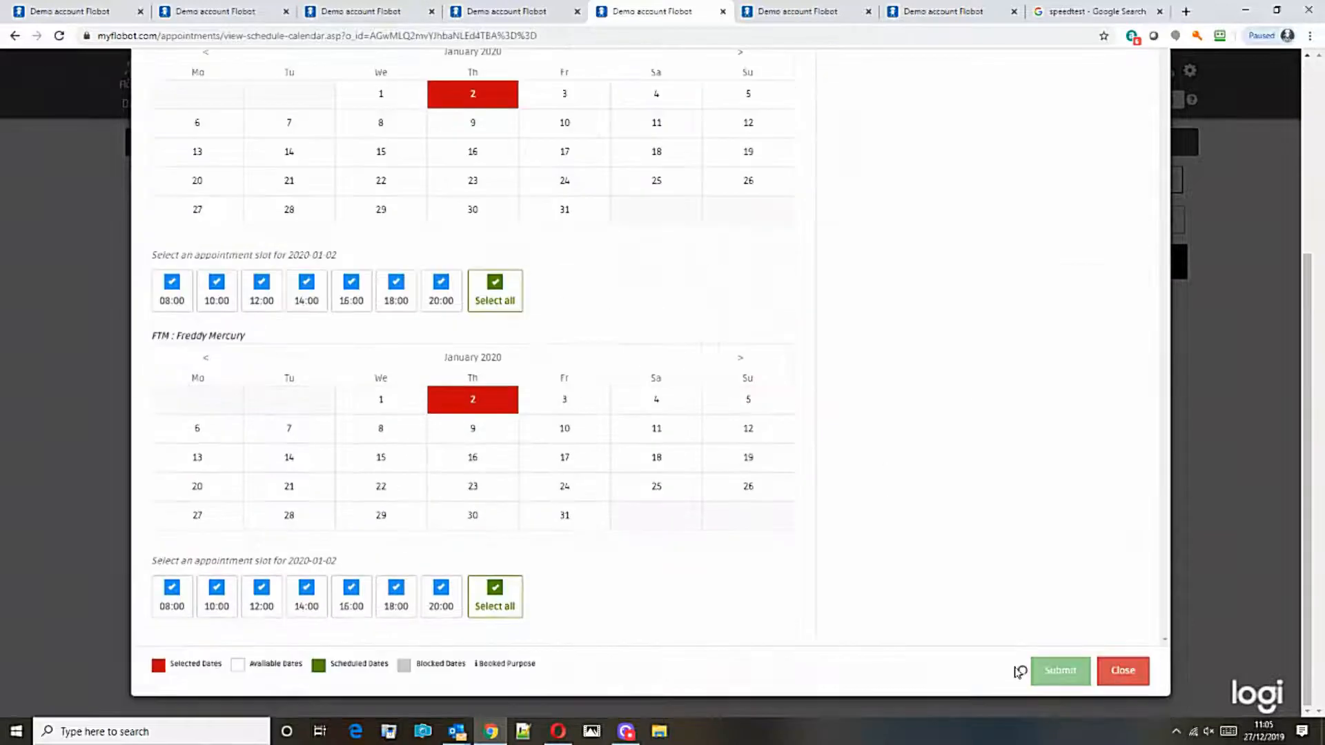
{"action": "left_click", "coordinate": [1052, 673]}
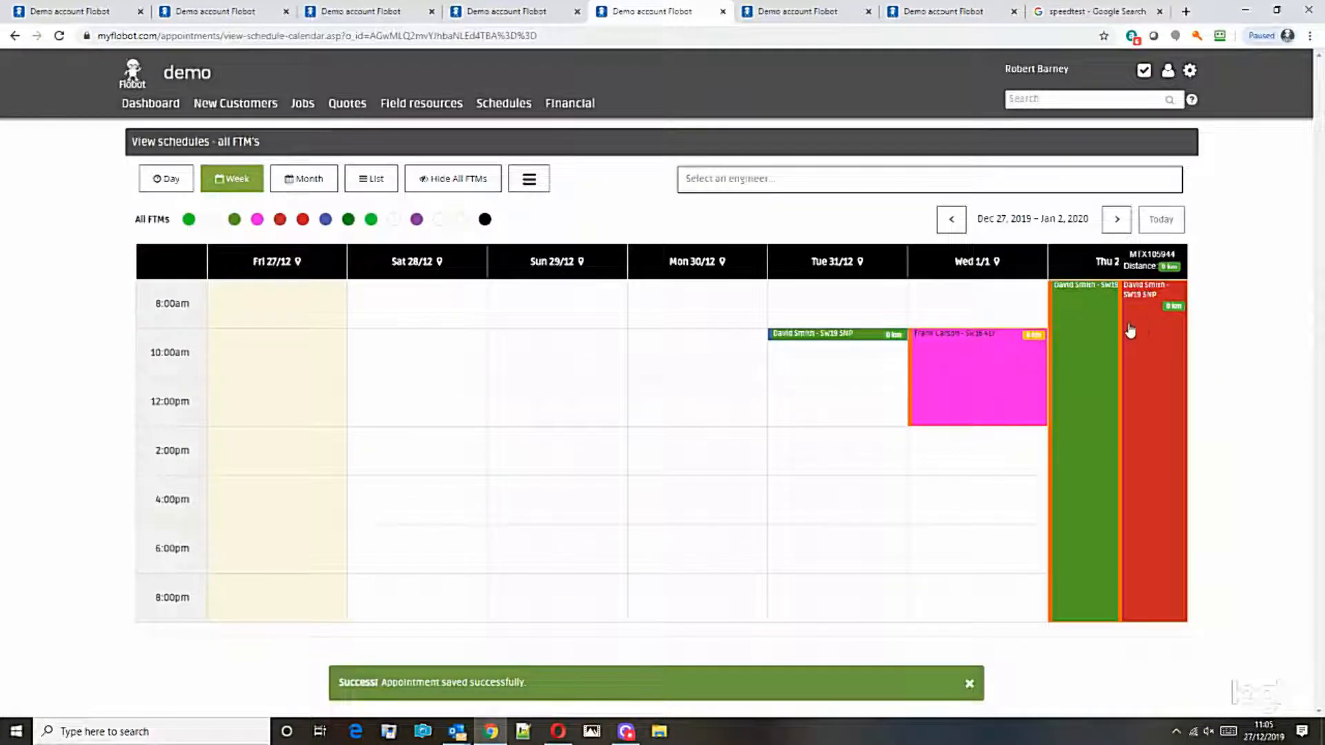
Step: Filter the schedule to both assigned engineers and check their Thursday 2 January booking
{"action": "left_click", "coordinate": [723, 184]}
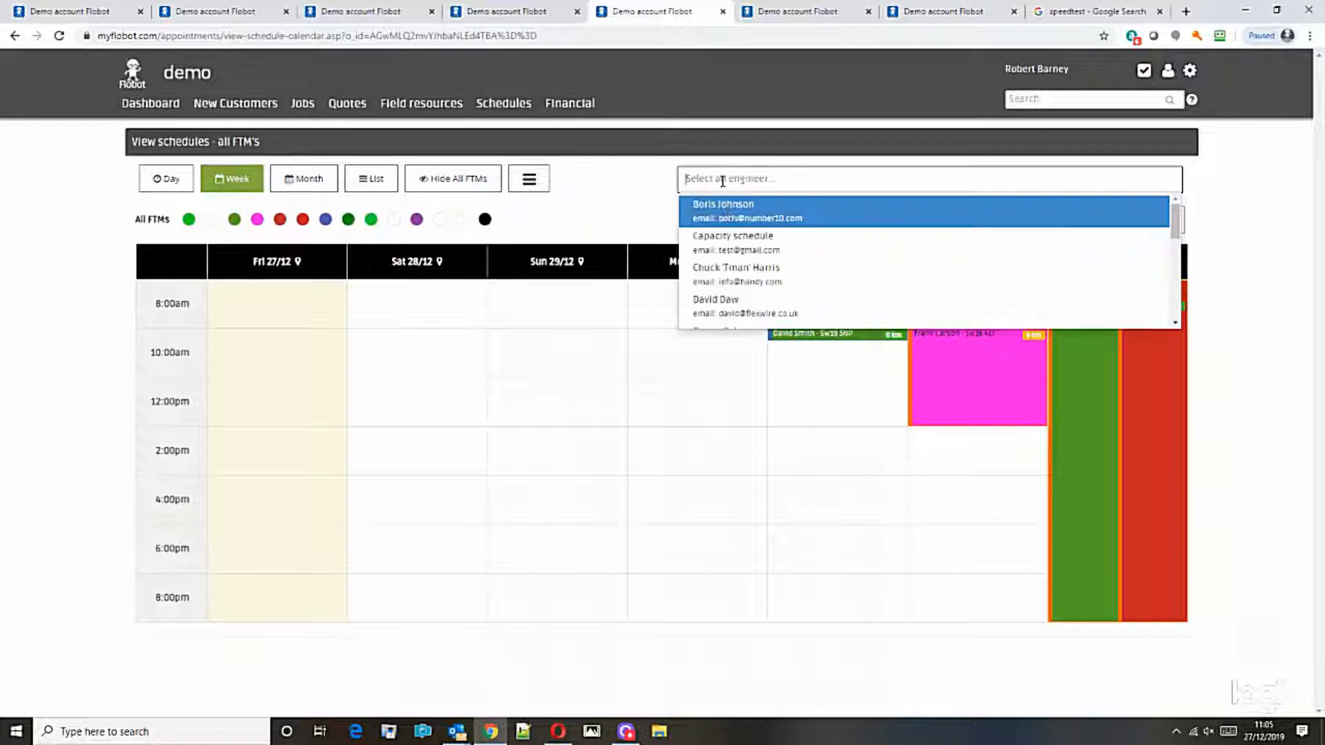
{"action": "left_click", "coordinate": [731, 290]}
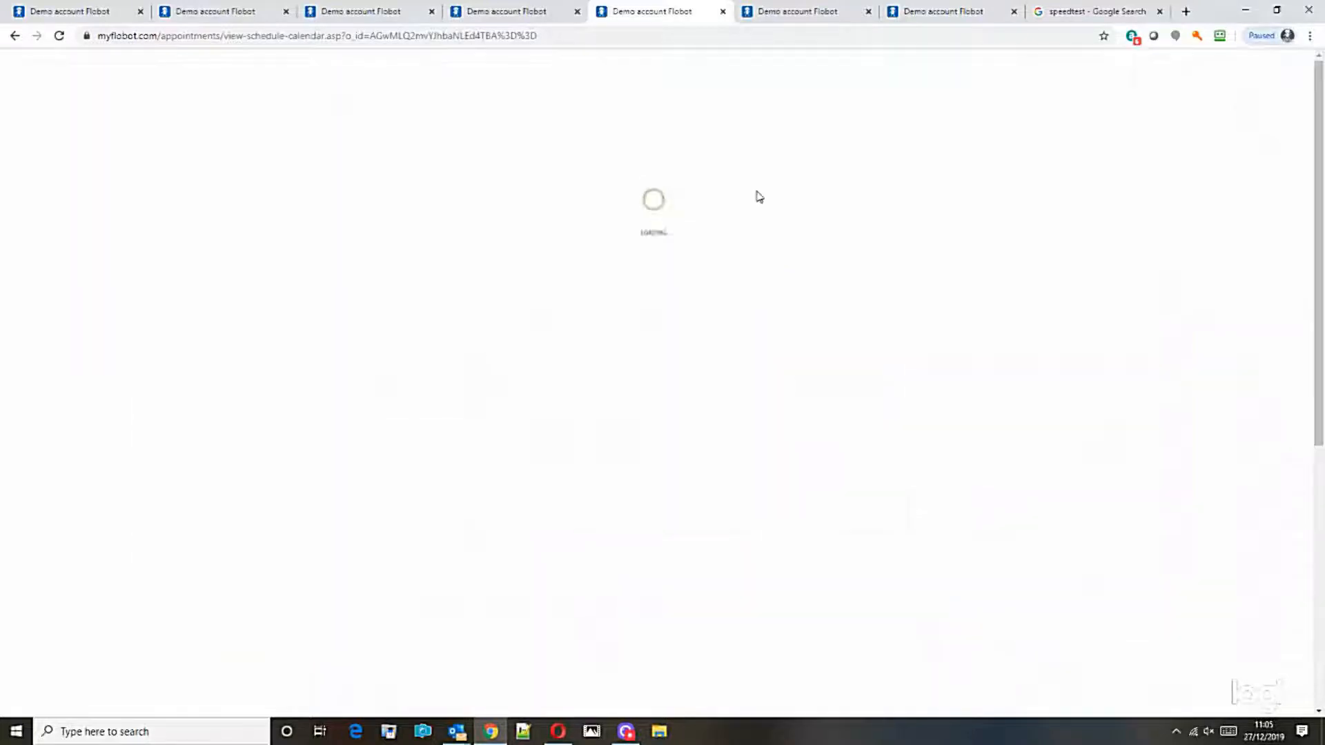
{"action": "scroll", "coordinate": [1176, 253], "scroll_direction": "down", "scroll_amount": 2}
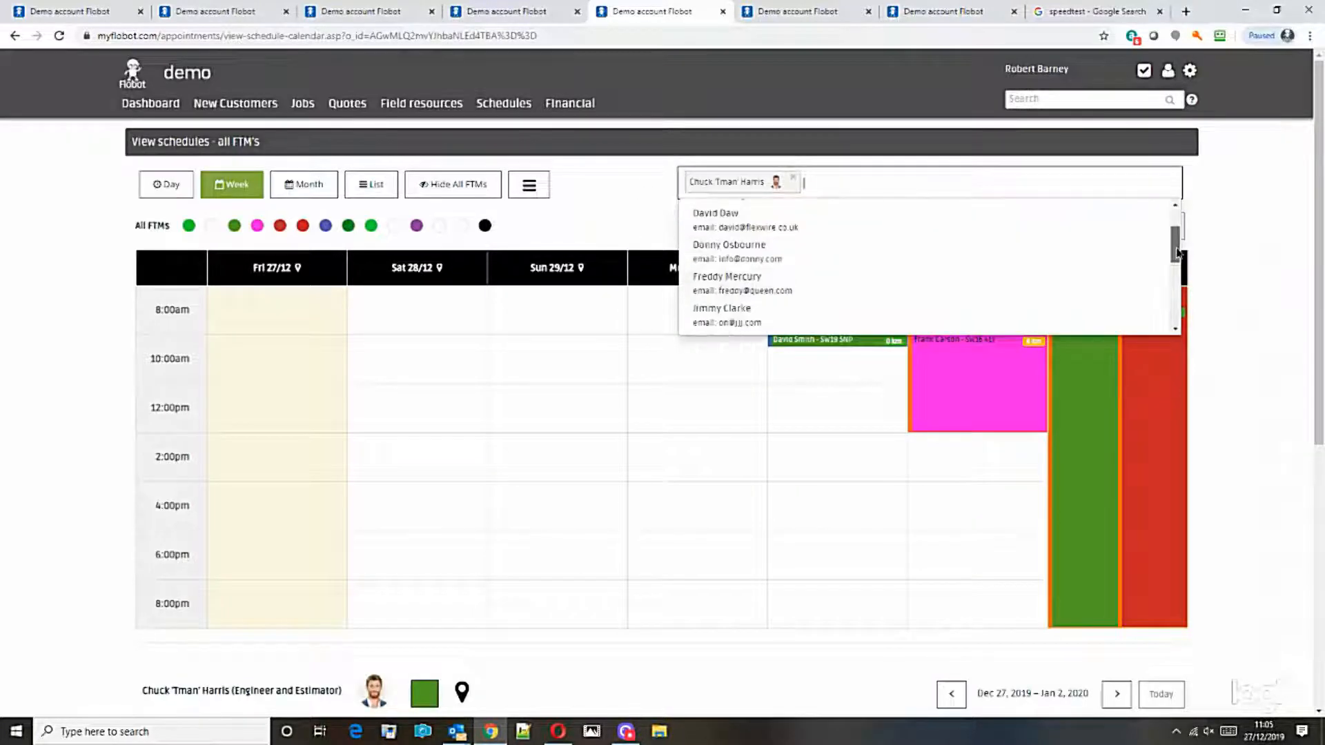
{"action": "left_click", "coordinate": [863, 276]}
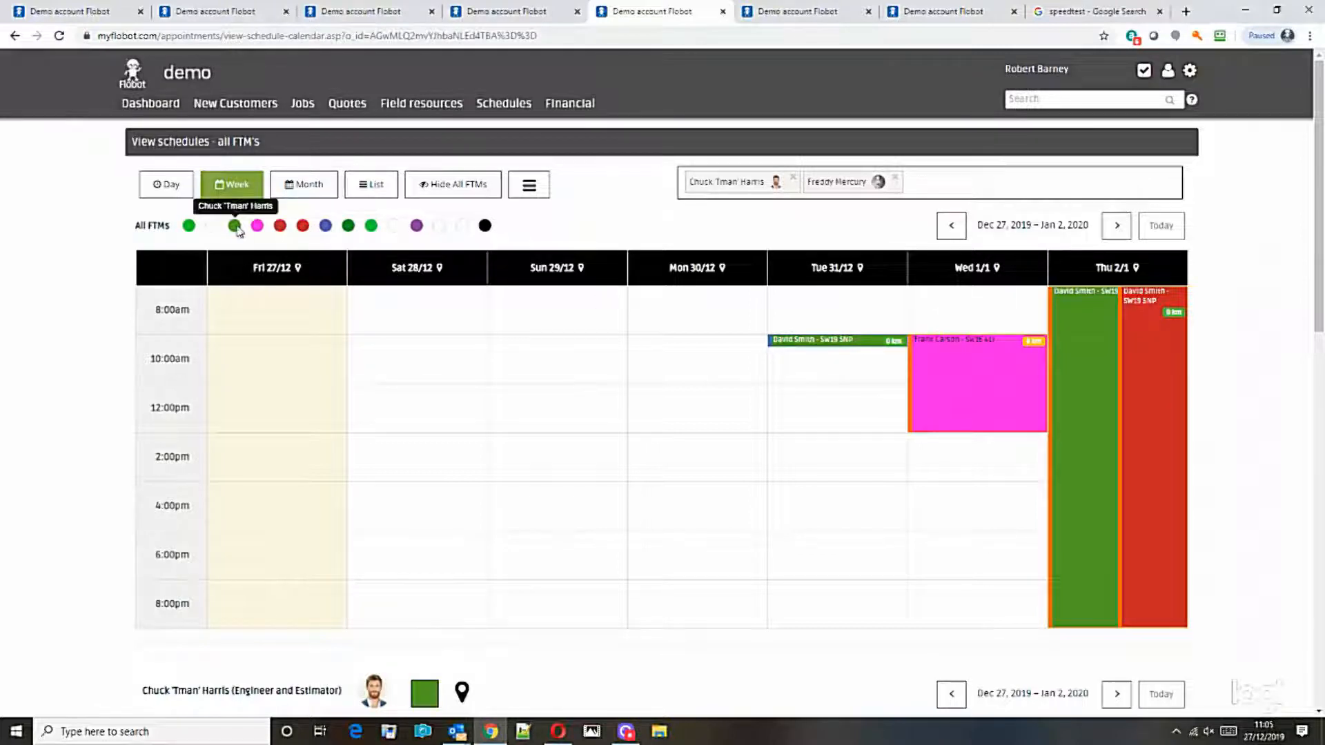
{"action": "left_click_drag", "start_coordinate": [1319, 273], "coordinate": [1319, 512]}
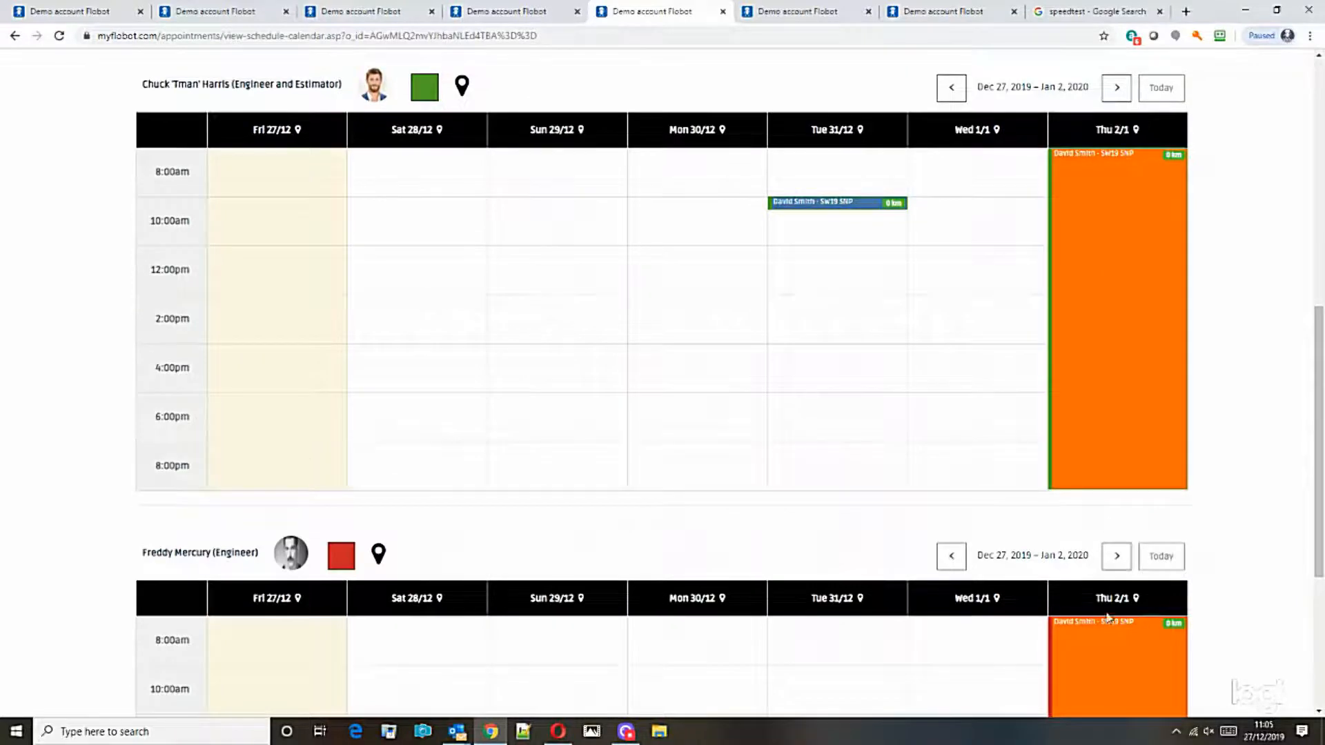
{"action": "scroll", "coordinate": [1112, 671], "scroll_direction": "down", "scroll_amount": 1}
{"action": "scroll", "coordinate": [1111, 671], "scroll_direction": "down", "scroll_amount": 2}
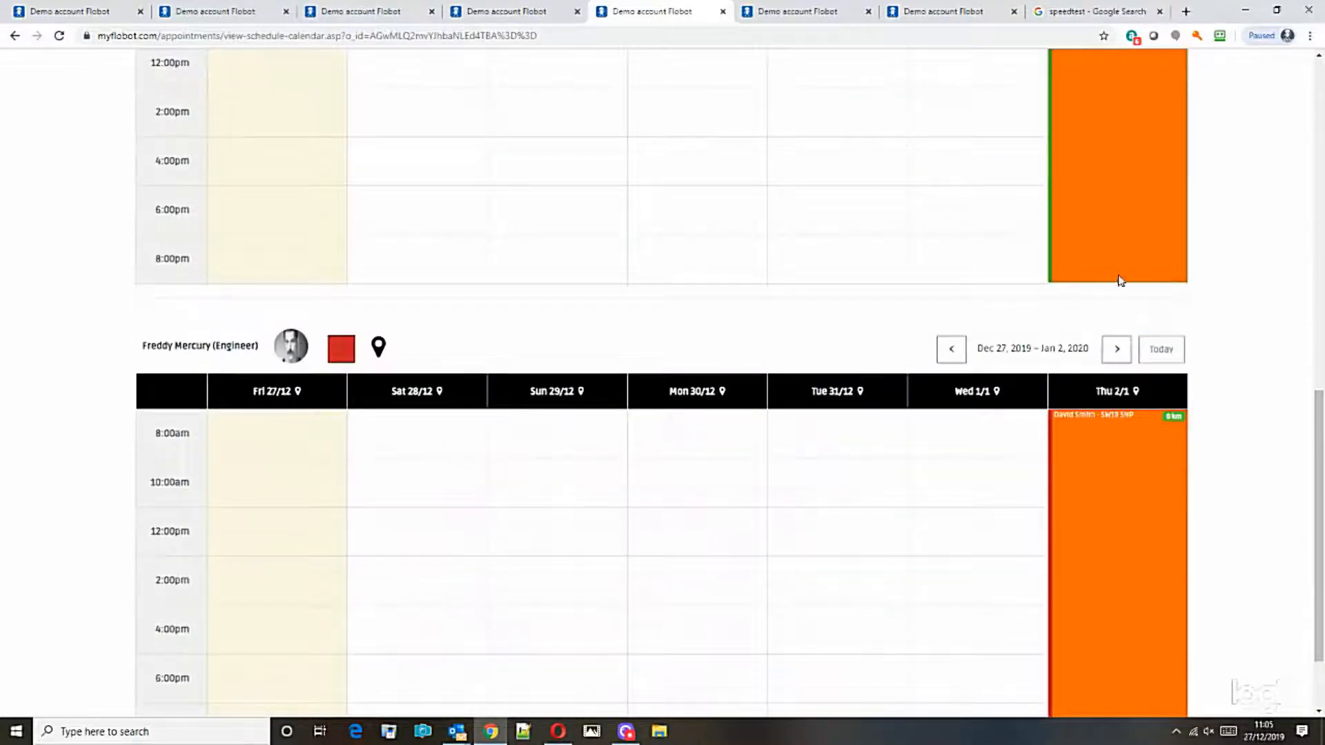
{"action": "scroll", "coordinate": [1107, 266], "scroll_direction": "up", "scroll_amount": 1}
{"action": "scroll", "coordinate": [1108, 266], "scroll_direction": "up", "scroll_amount": 2}
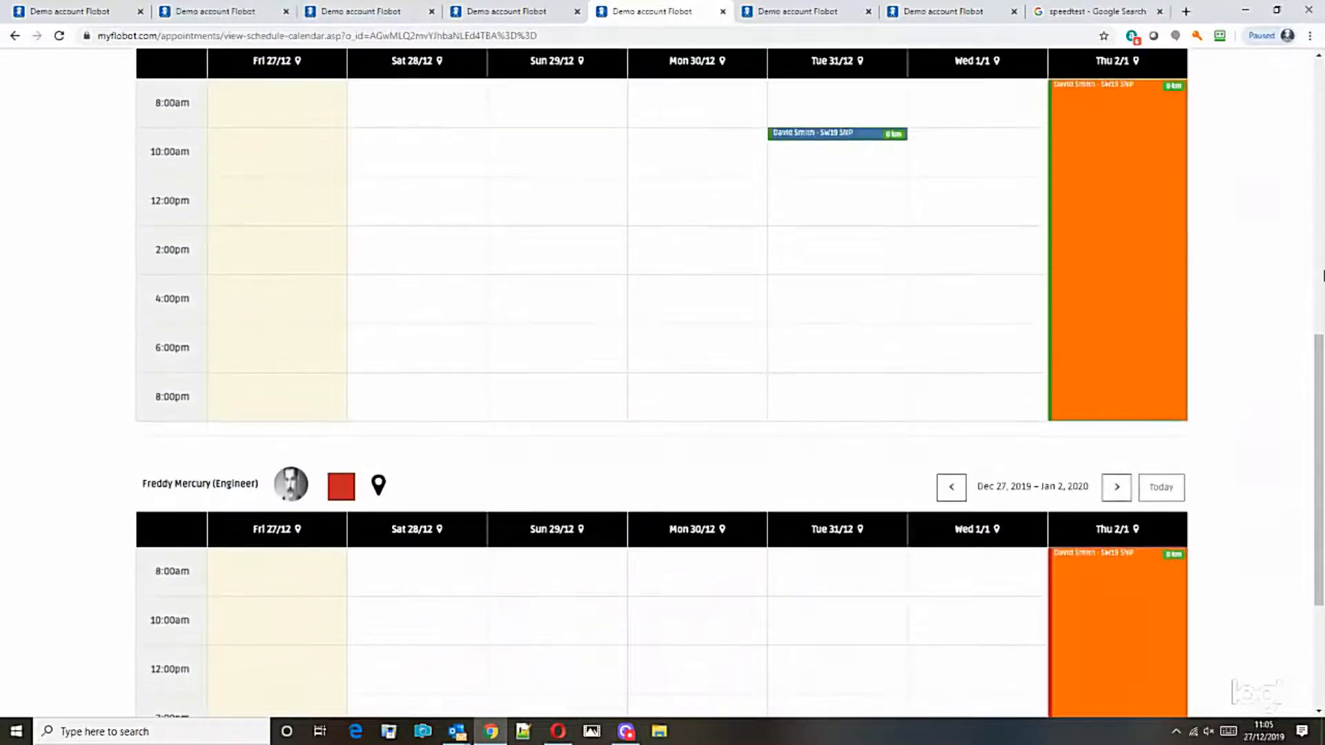
{"action": "left_click_drag", "start_coordinate": [1318, 388], "coordinate": [1320, 150]}
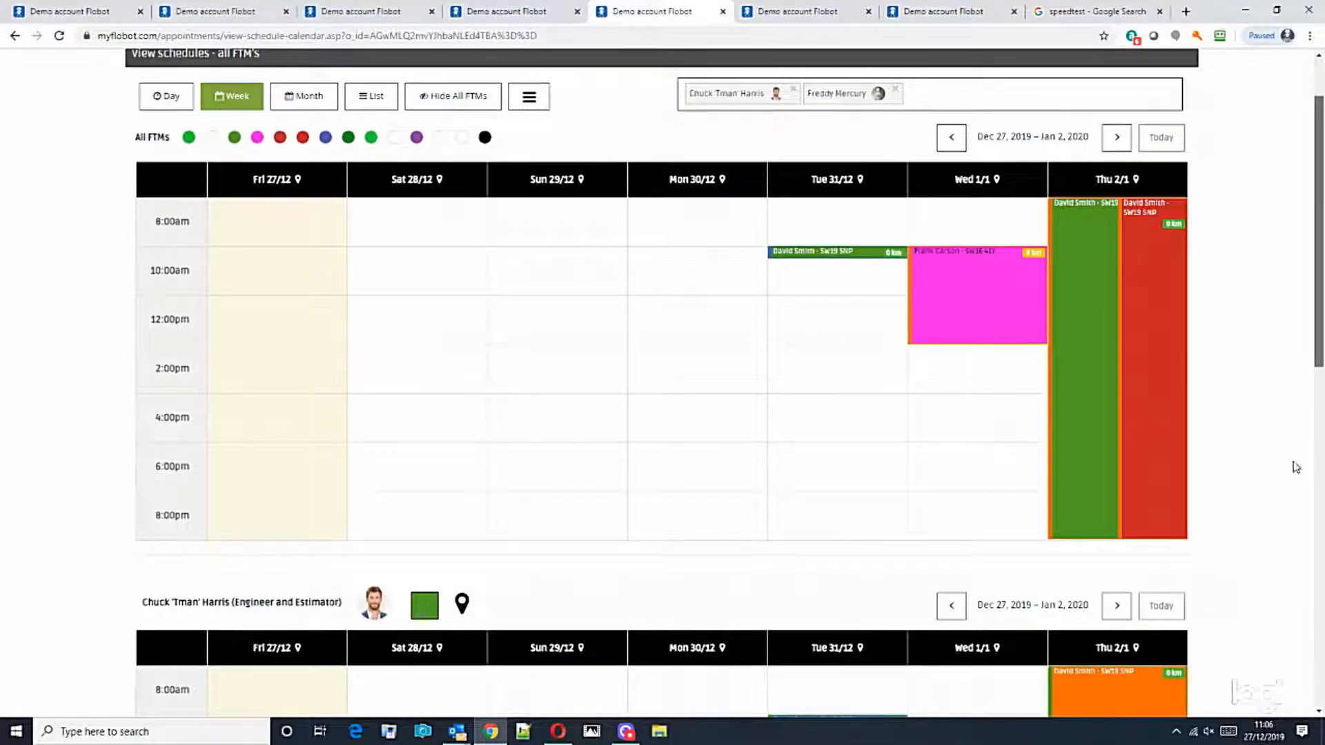
{"action": "scroll", "coordinate": [1296, 467], "scroll_direction": "down", "scroll_amount": 12}
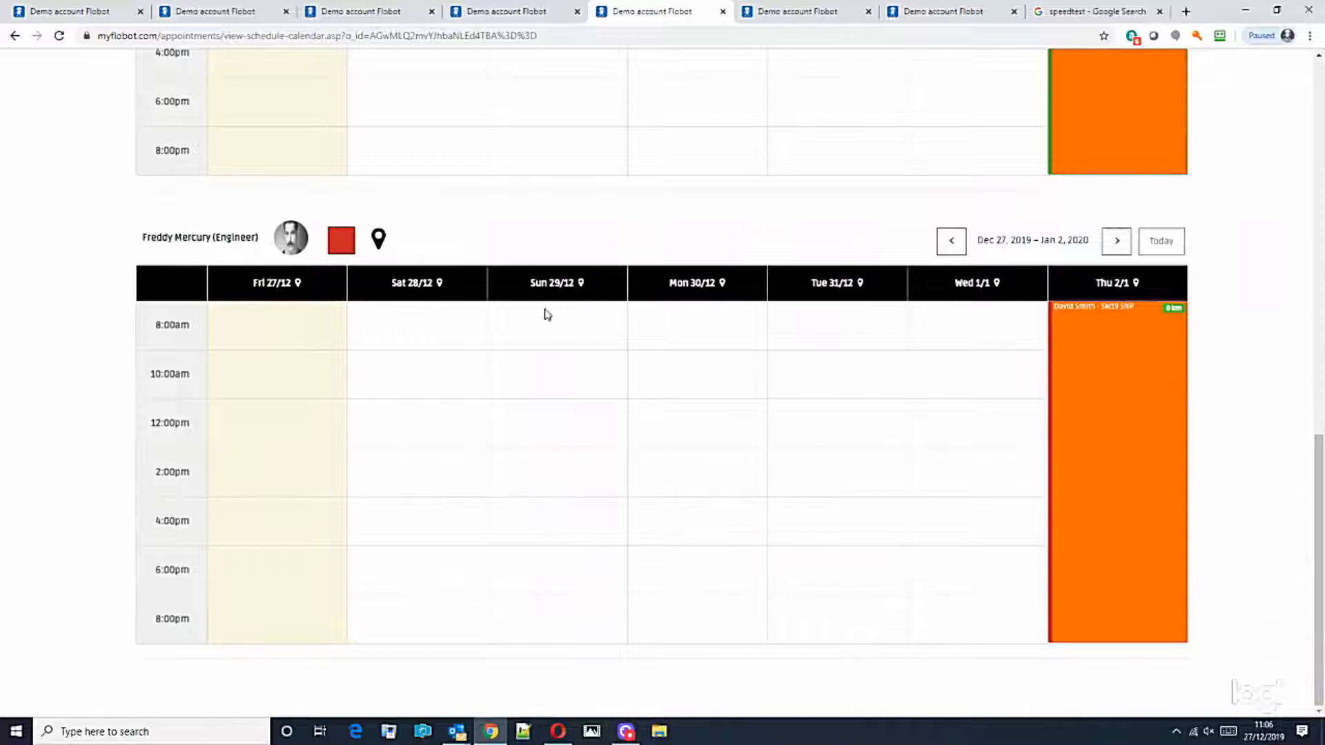
{"action": "scroll", "coordinate": [1263, 497], "scroll_direction": "up", "scroll_amount": 2}
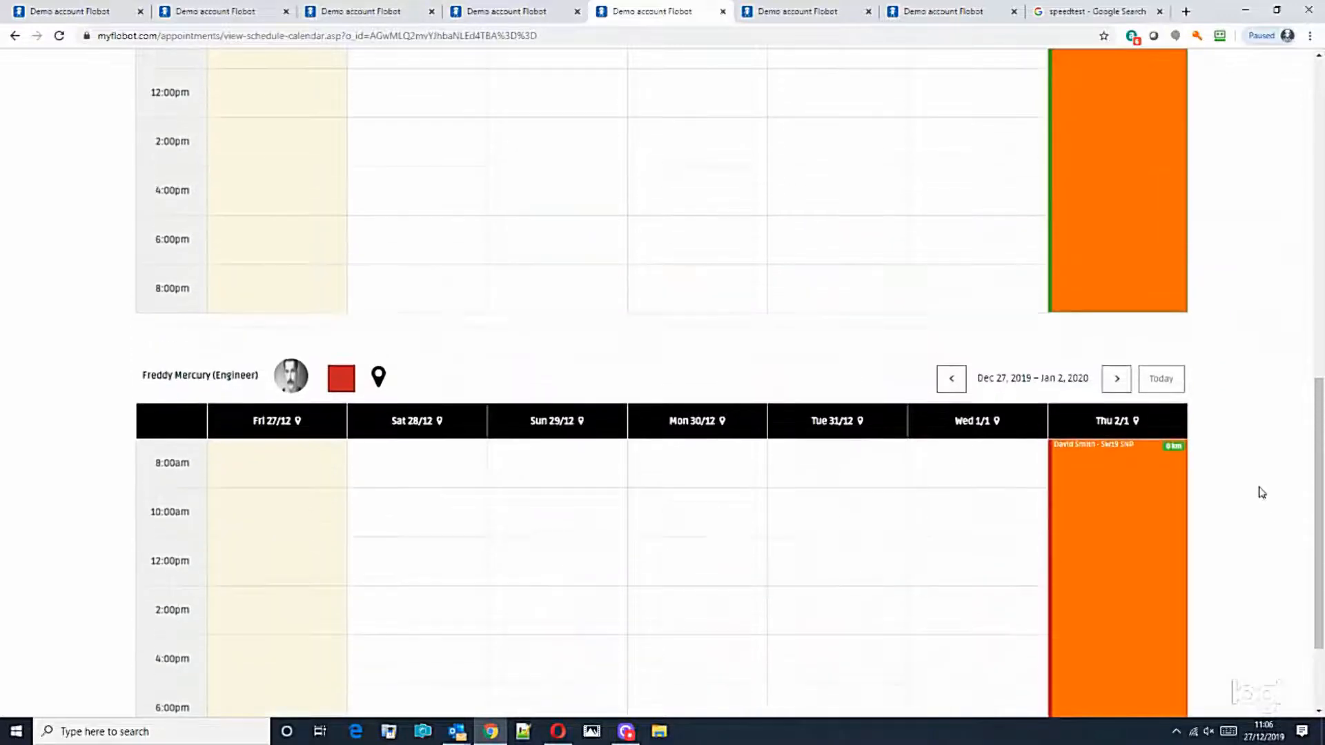
{"action": "scroll", "coordinate": [1252, 479], "scroll_direction": "up", "scroll_amount": 1}
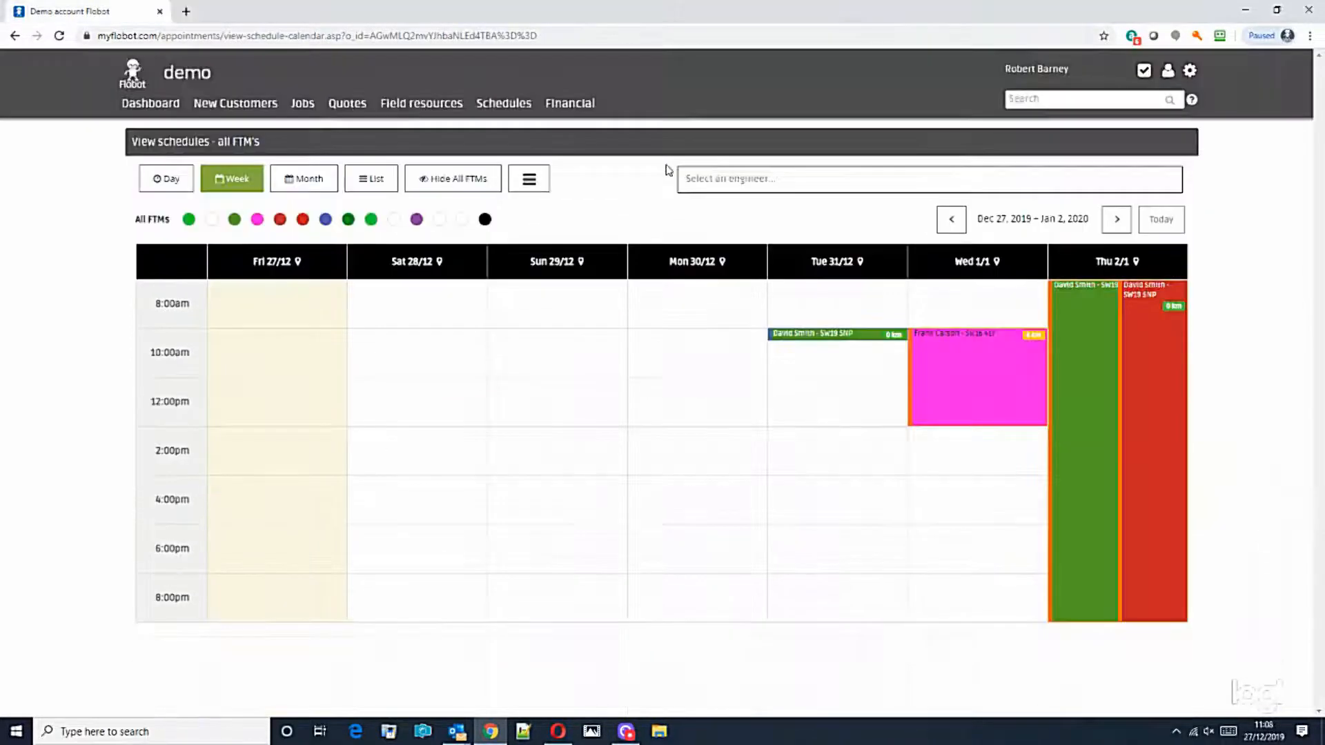
Step: Add the Warehouse engineer's calendar to the schedule view
{"action": "left_click", "coordinate": [717, 180]}
{"action": "left_click_drag", "start_coordinate": [1172, 220], "coordinate": [1171, 298]}
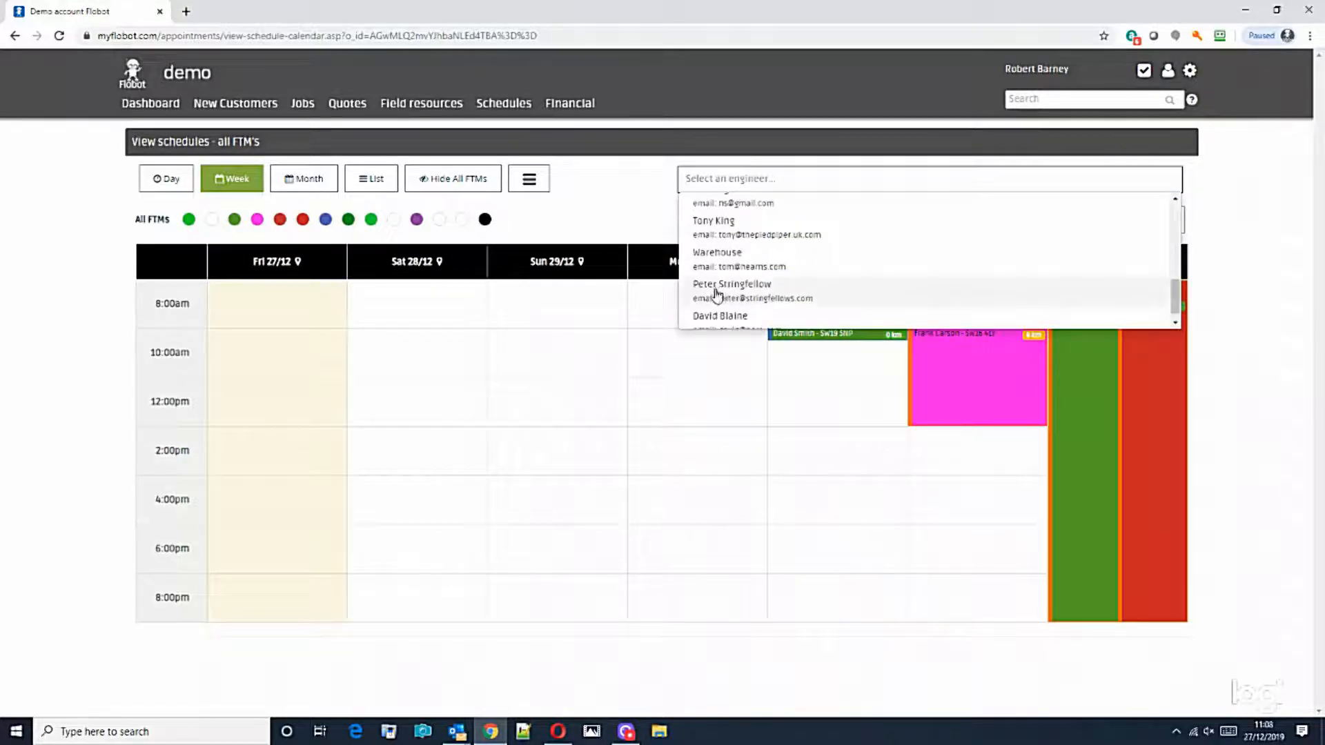
{"action": "left_click", "coordinate": [733, 266]}
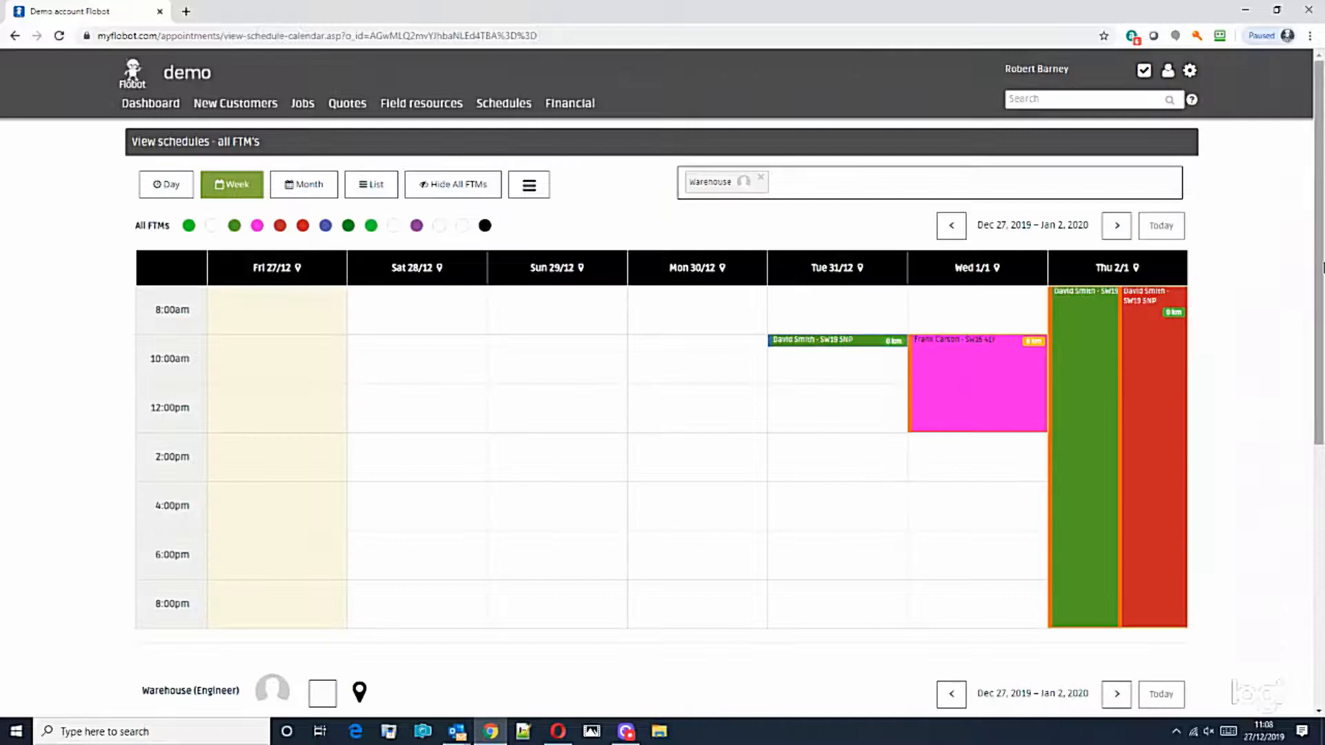
{"action": "scroll", "coordinate": [1302, 483], "scroll_direction": "down", "scroll_amount": 7}
{"action": "scroll", "coordinate": [1306, 376], "scroll_direction": "up", "scroll_amount": 4}
{"action": "scroll", "coordinate": [1306, 377], "scroll_direction": "down", "scroll_amount": 2}
{"action": "scroll", "coordinate": [1305, 376], "scroll_direction": "up", "scroll_amount": 5}
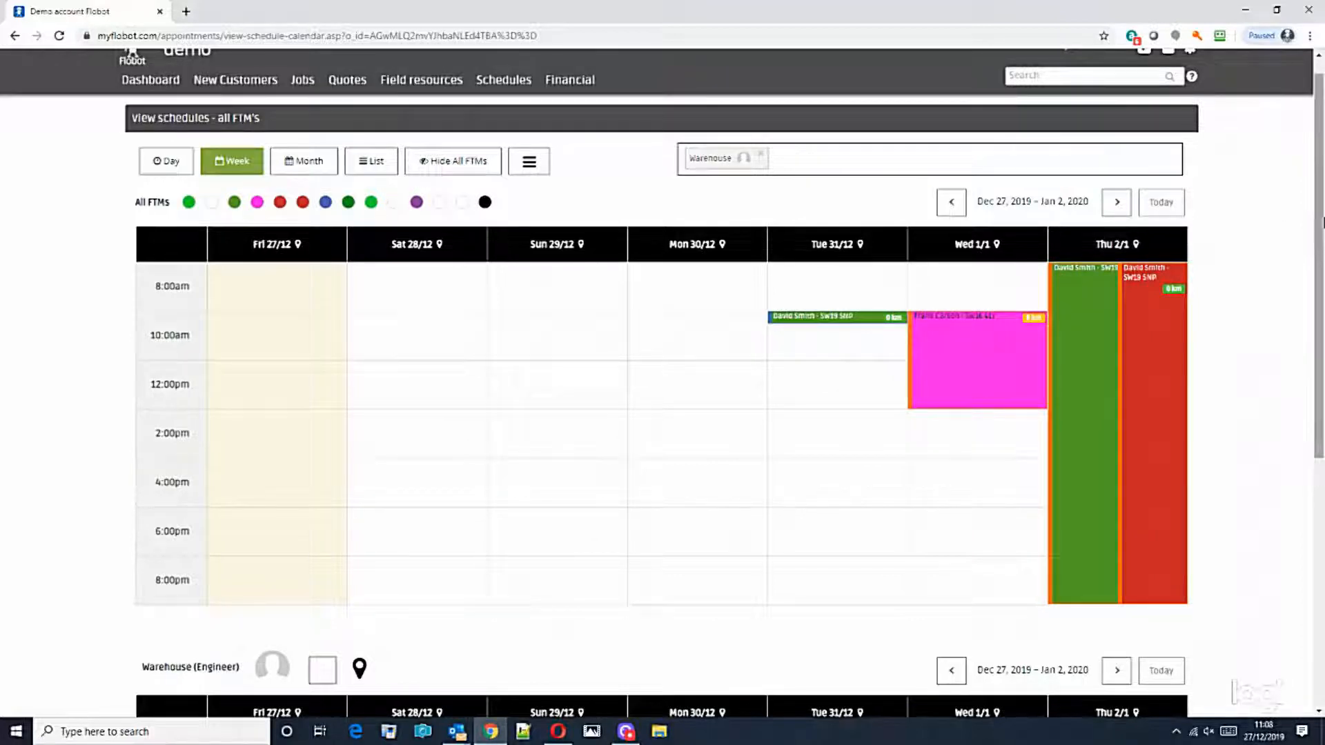
{"action": "scroll", "coordinate": [1315, 222], "scroll_direction": "down", "scroll_amount": 3}
{"action": "scroll", "coordinate": [1314, 222], "scroll_direction": "up", "scroll_amount": 2}
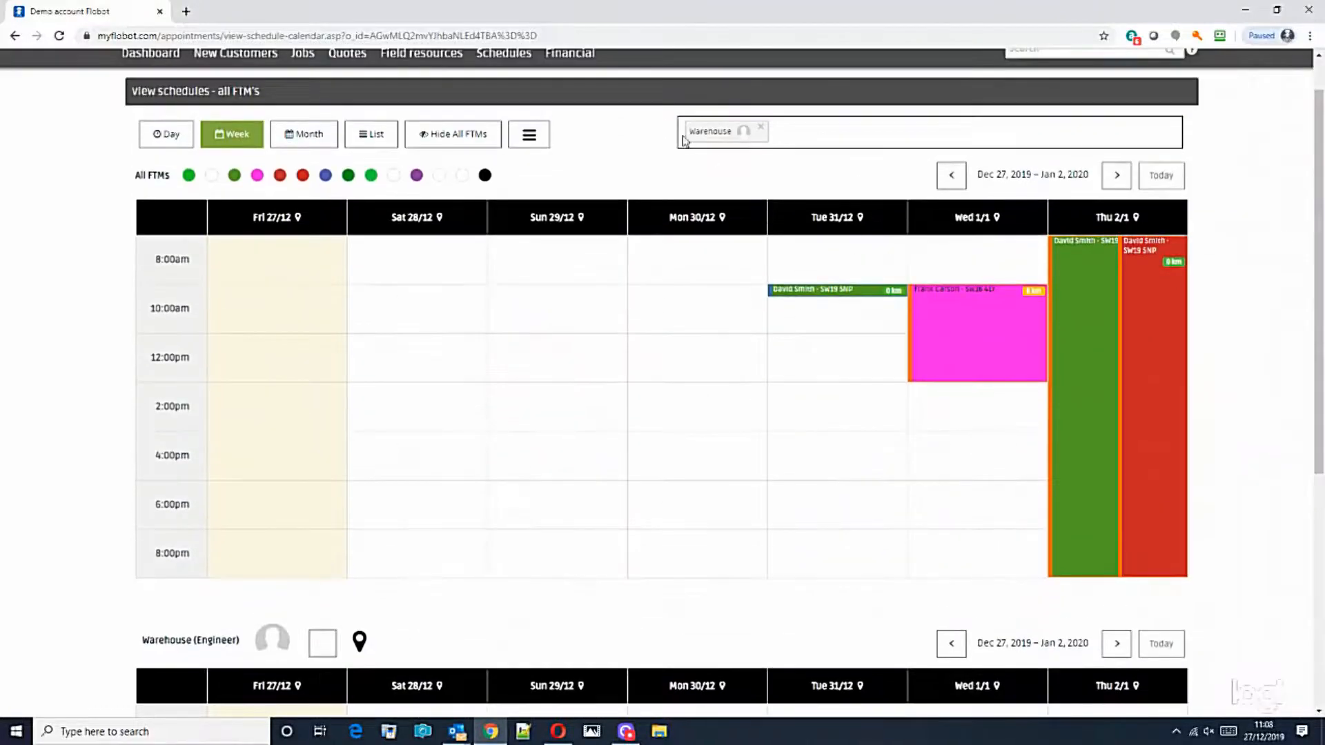
{"action": "scroll", "coordinate": [577, 432], "scroll_direction": "down", "scroll_amount": 6}
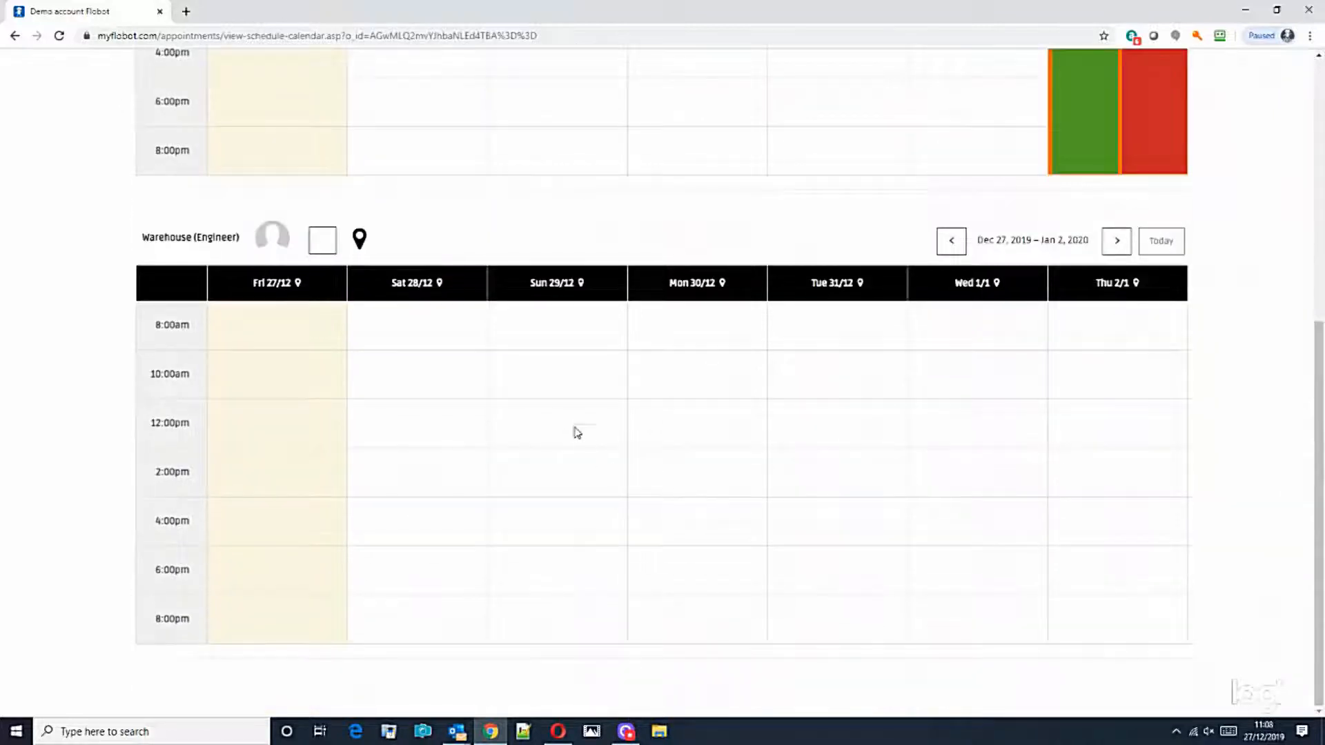
Step: Book a Job or project appointment for Warehouse on Mon 30/12 at 10:00am and dismiss the banner
{"action": "left_click", "coordinate": [707, 376]}
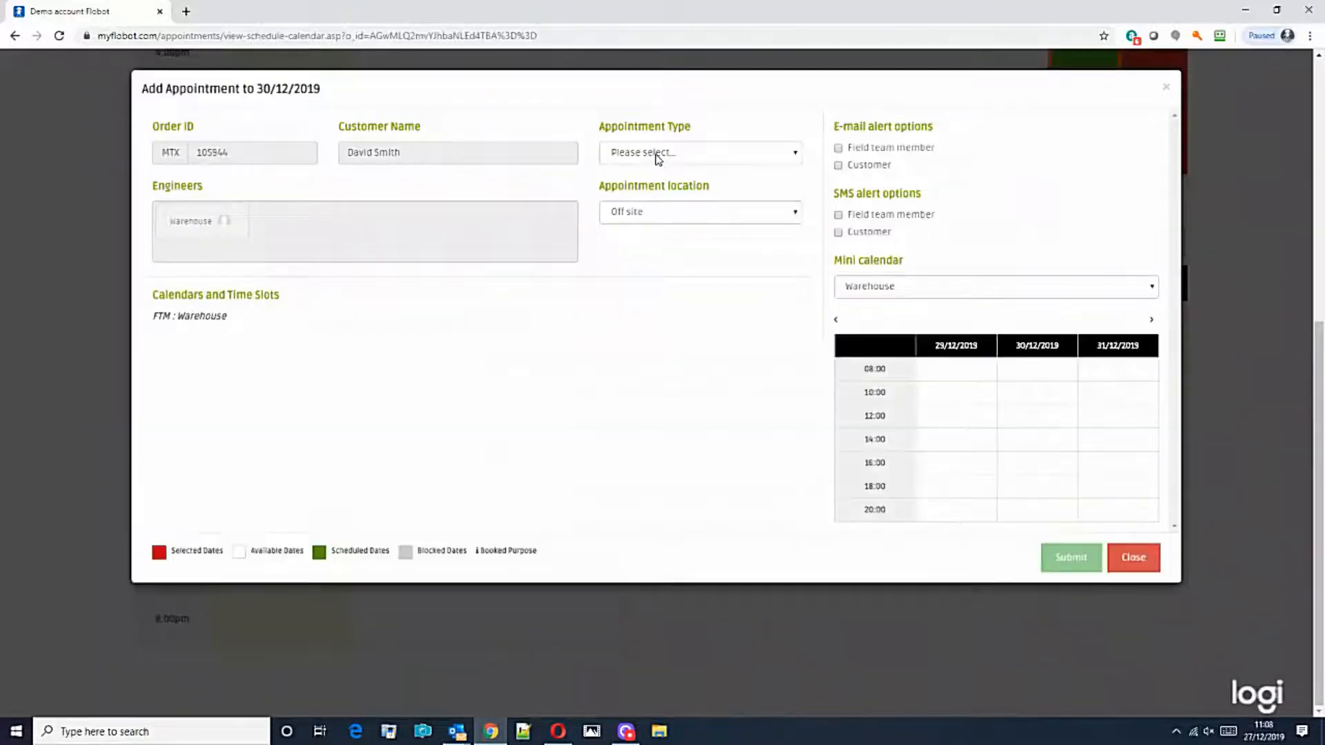
{"action": "left_click", "coordinate": [656, 153]}
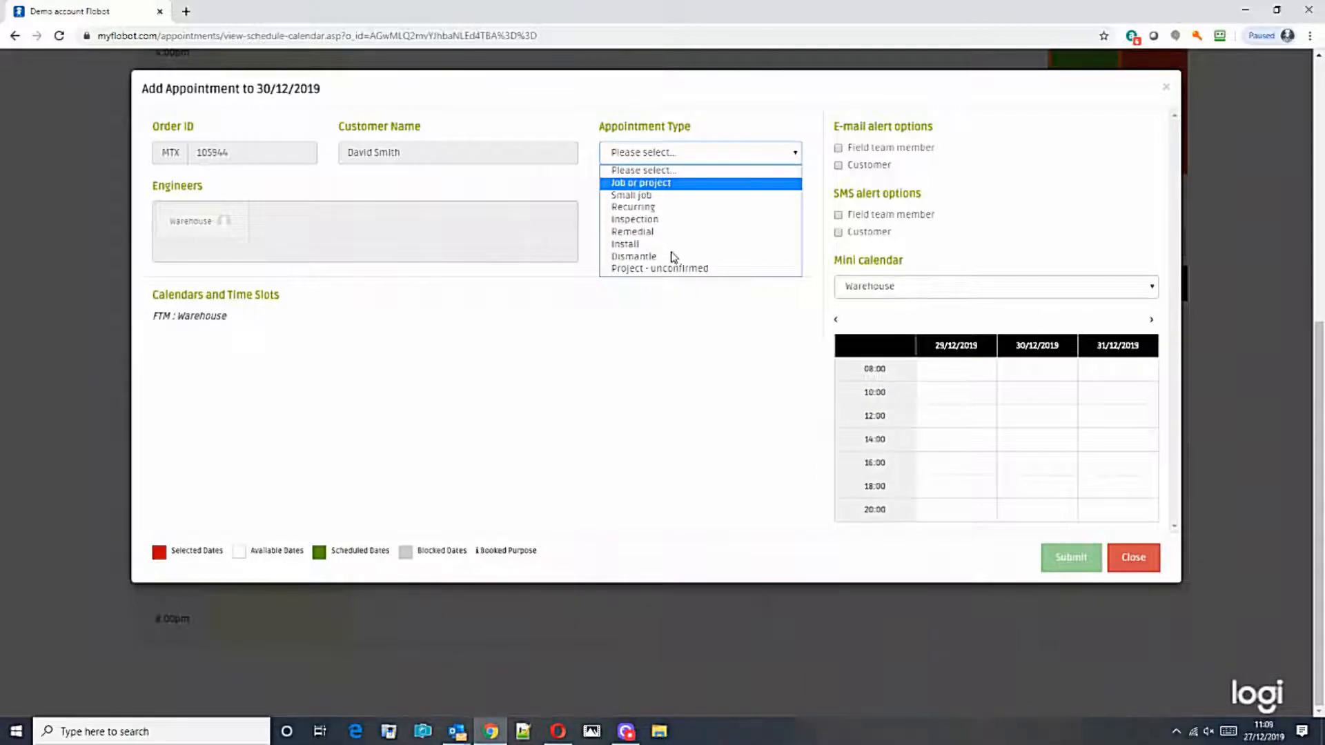
{"action": "left_click", "coordinate": [635, 185]}
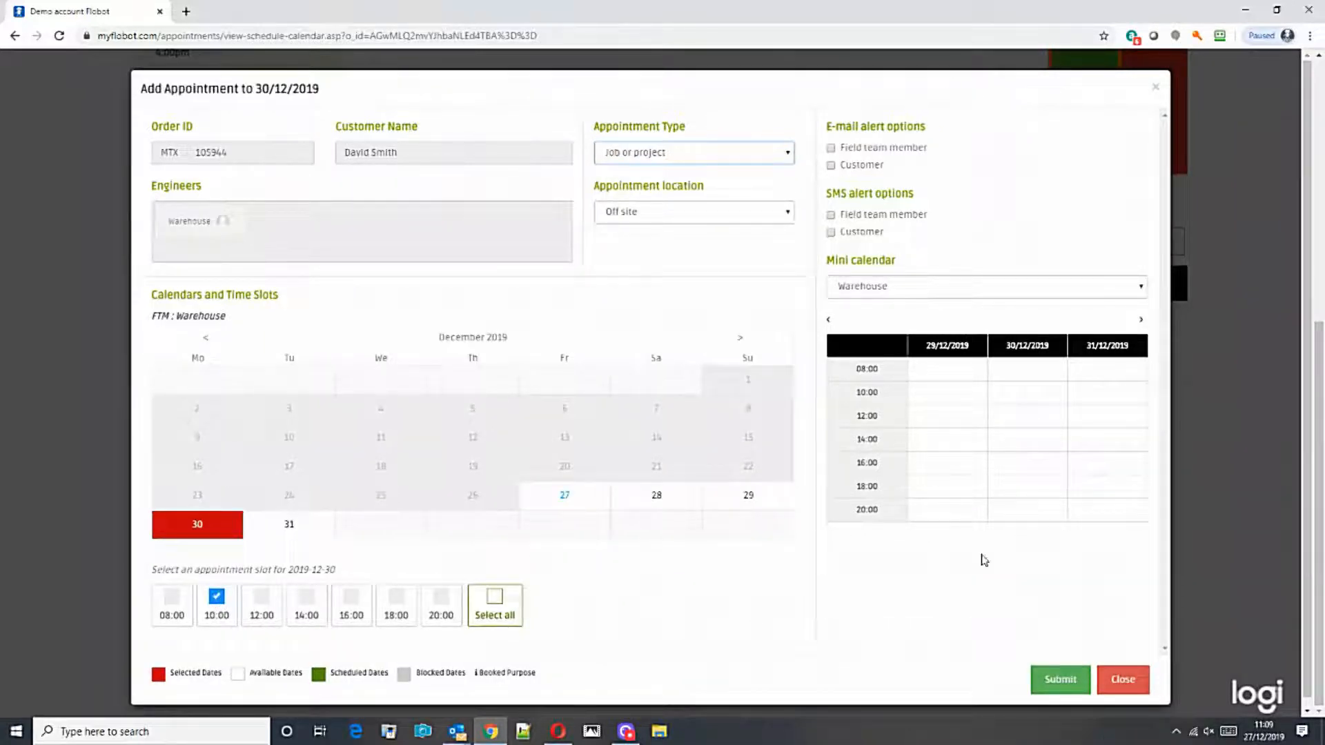
{"action": "left_click", "coordinate": [1048, 685]}
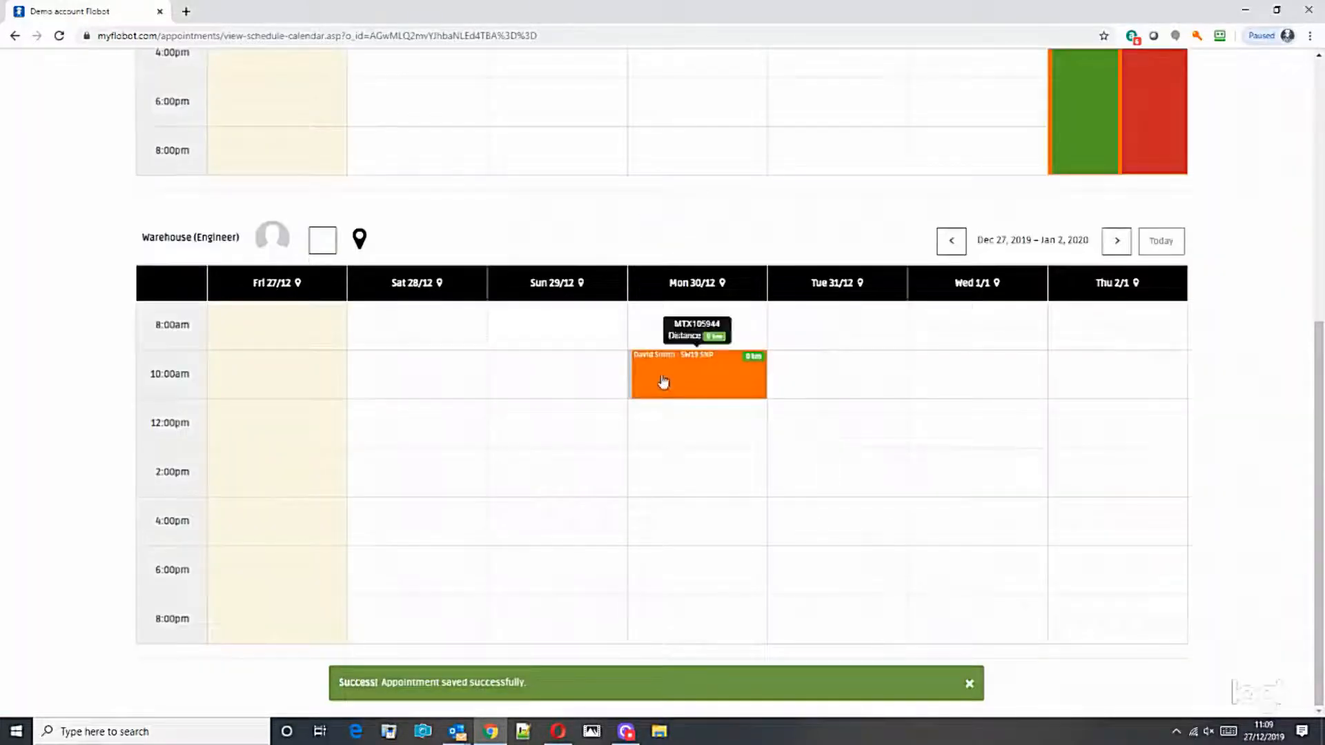
{"action": "left_click", "coordinate": [969, 685]}
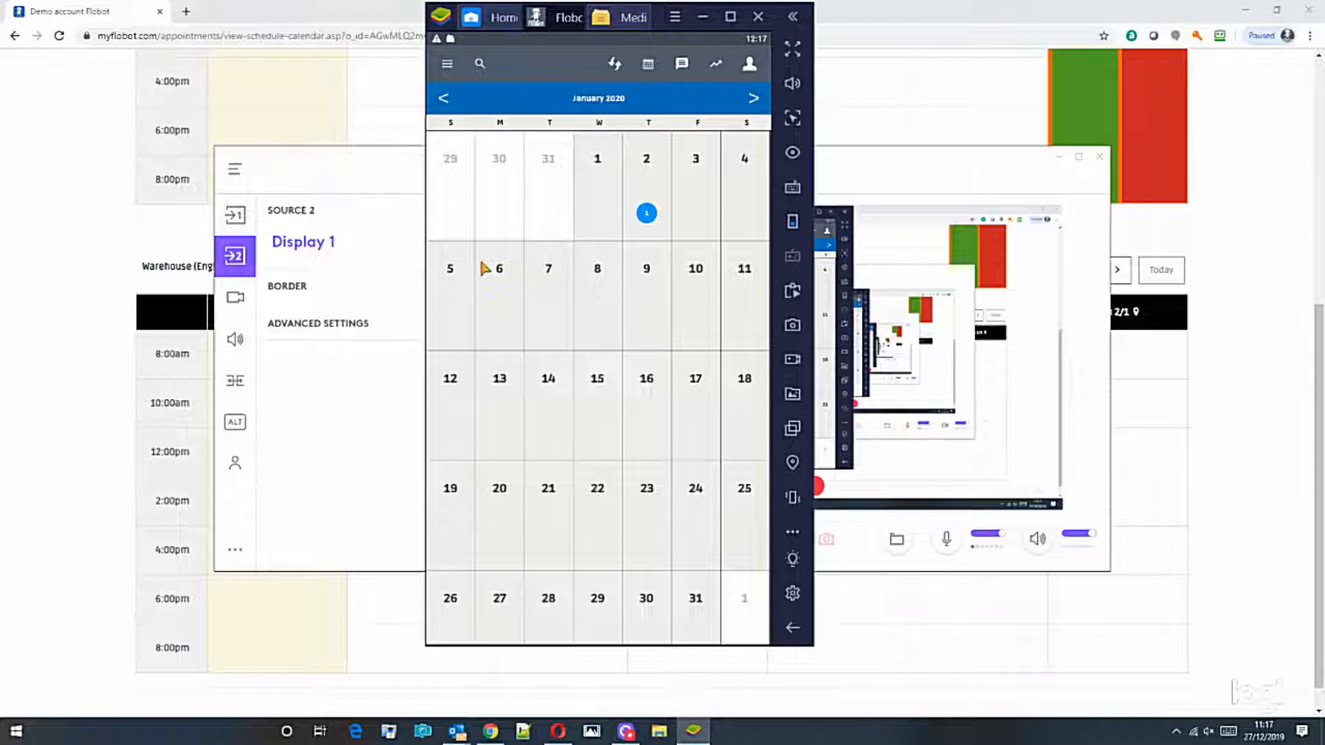
Step: Open the January 2 job in the mobile calendar, view the customer location map, then go back
{"action": "left_click", "coordinate": [648, 214]}
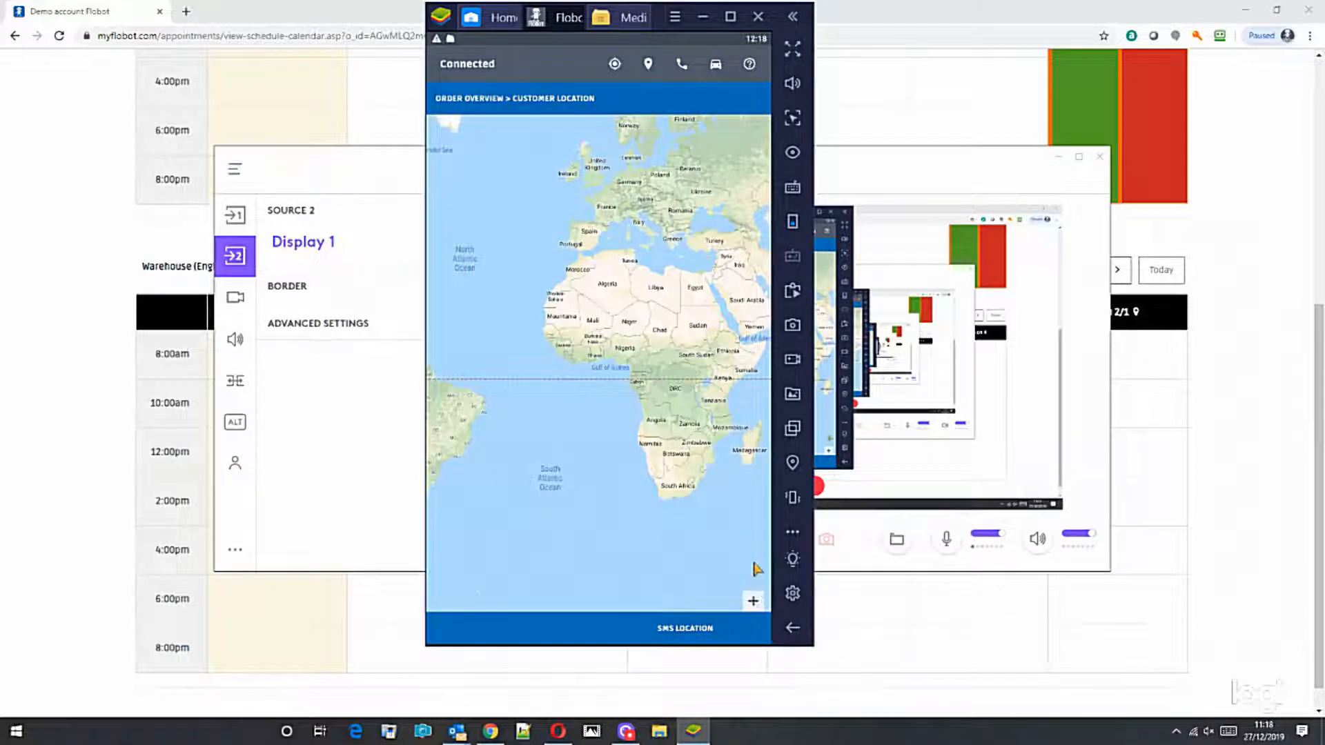
{"action": "key", "text": "Escape"}
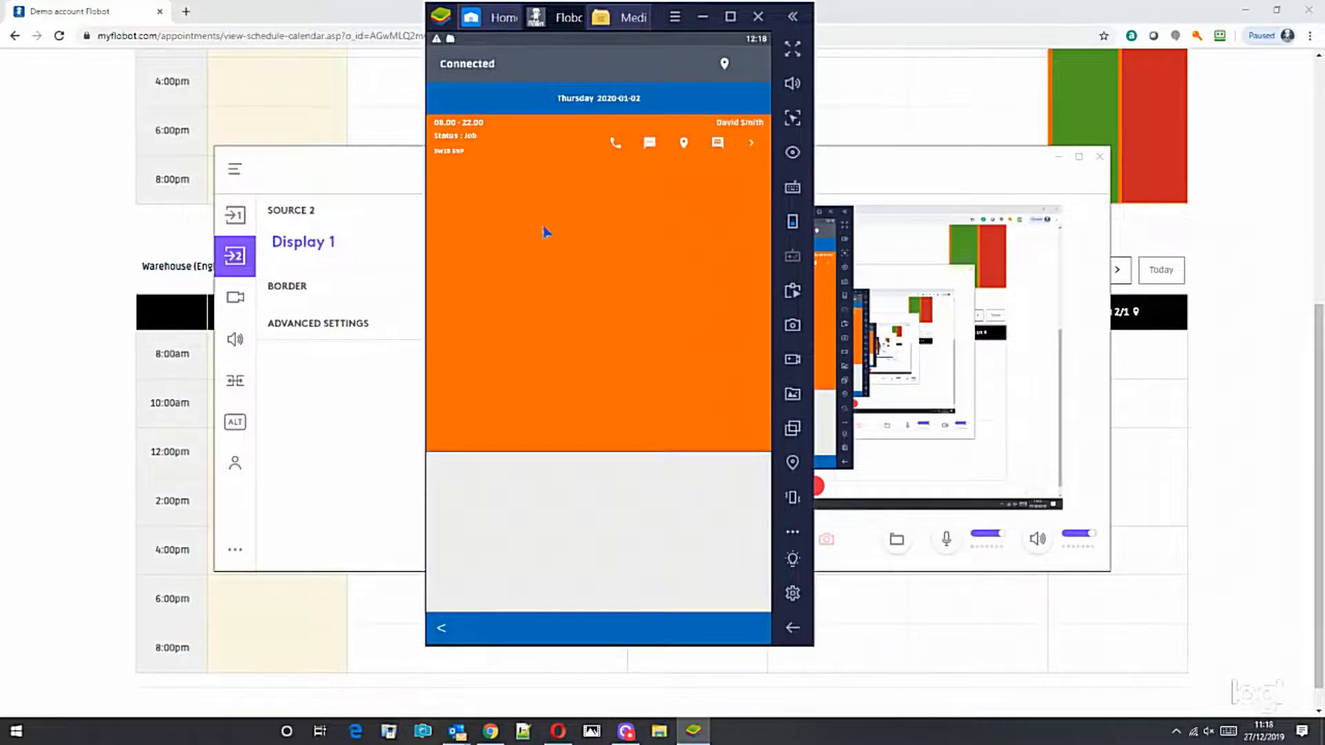
Step: Open the orange job and review its client contact details
{"action": "left_click", "coordinate": [578, 280]}
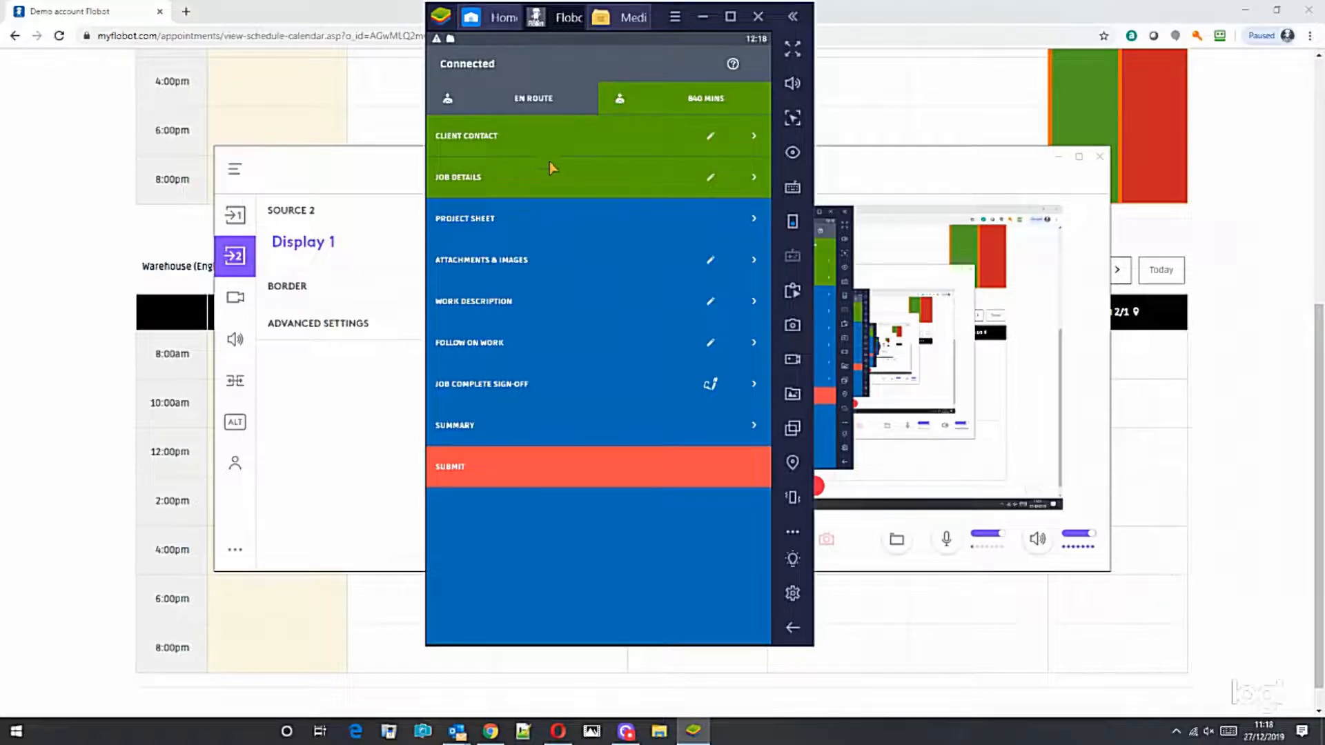
{"action": "left_click", "coordinate": [481, 145]}
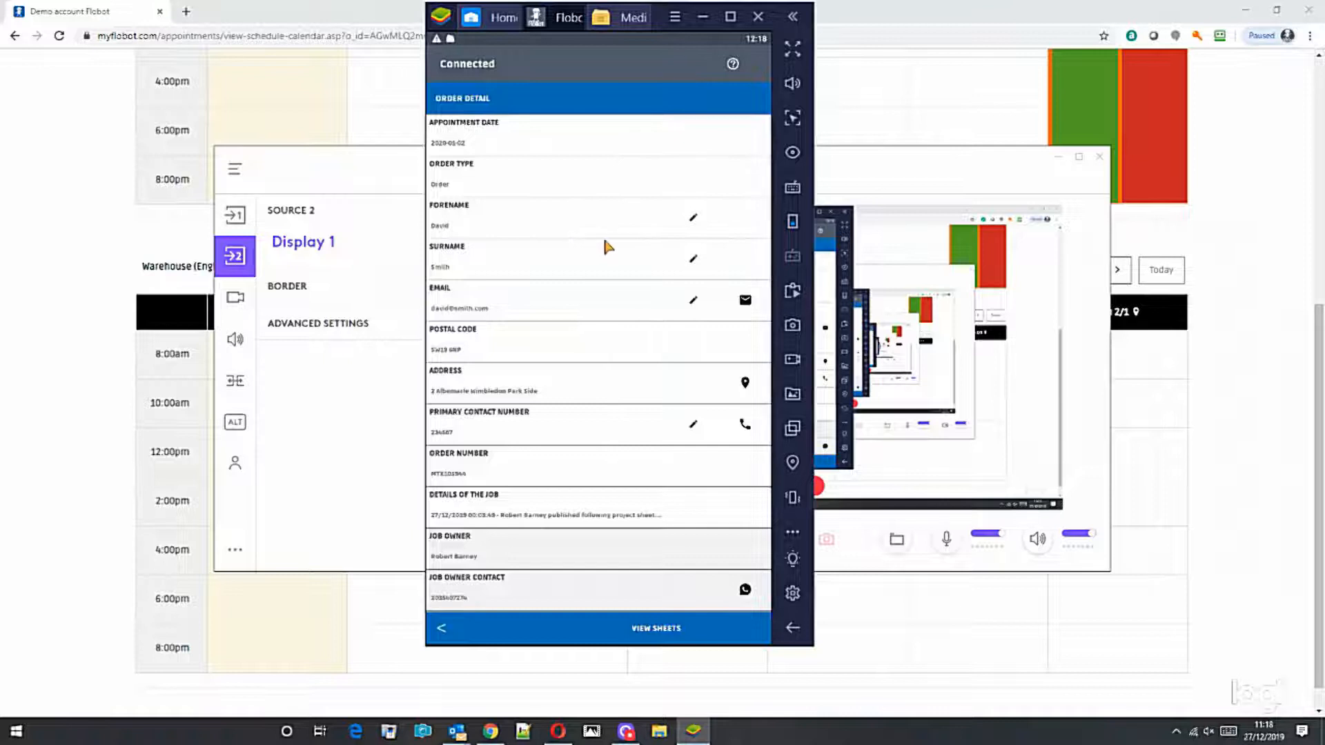
{"action": "scroll", "coordinate": [605, 247], "scroll_direction": "down", "scroll_amount": 5}
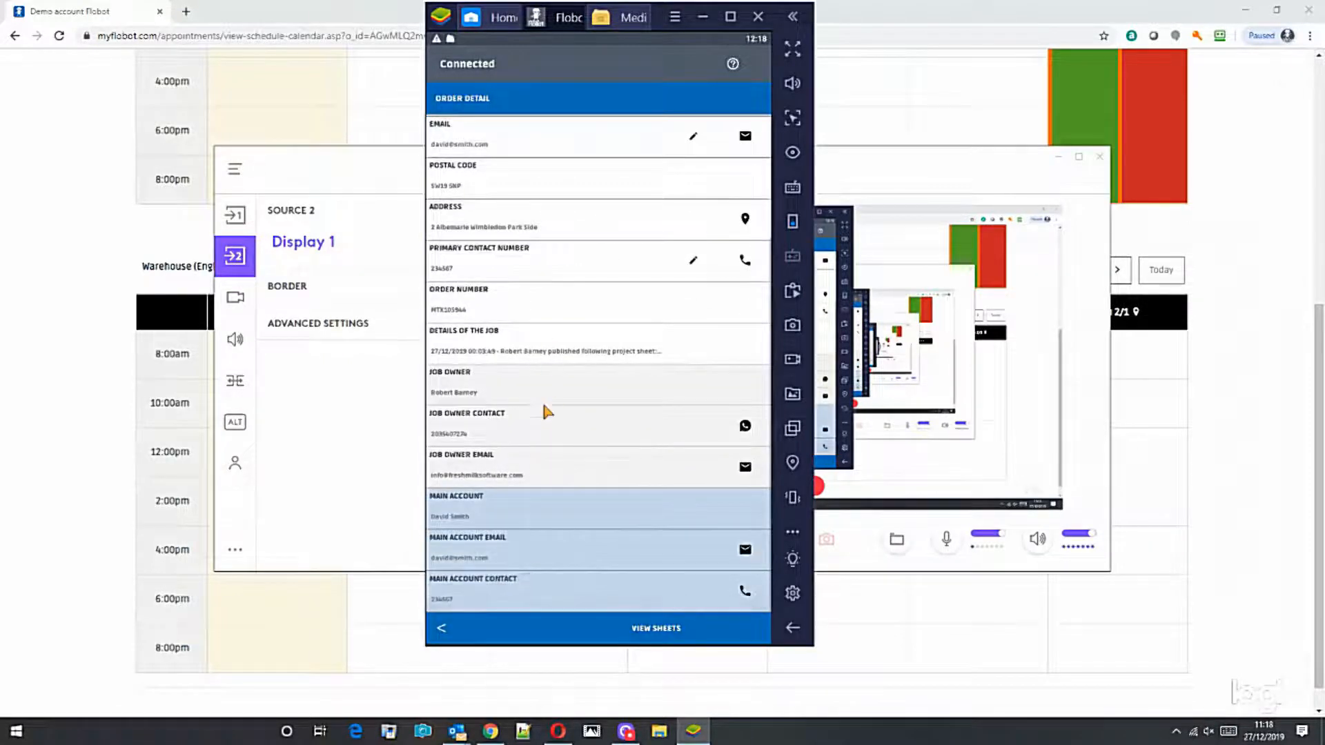
{"action": "scroll", "coordinate": [579, 473], "scroll_direction": "up", "scroll_amount": 5}
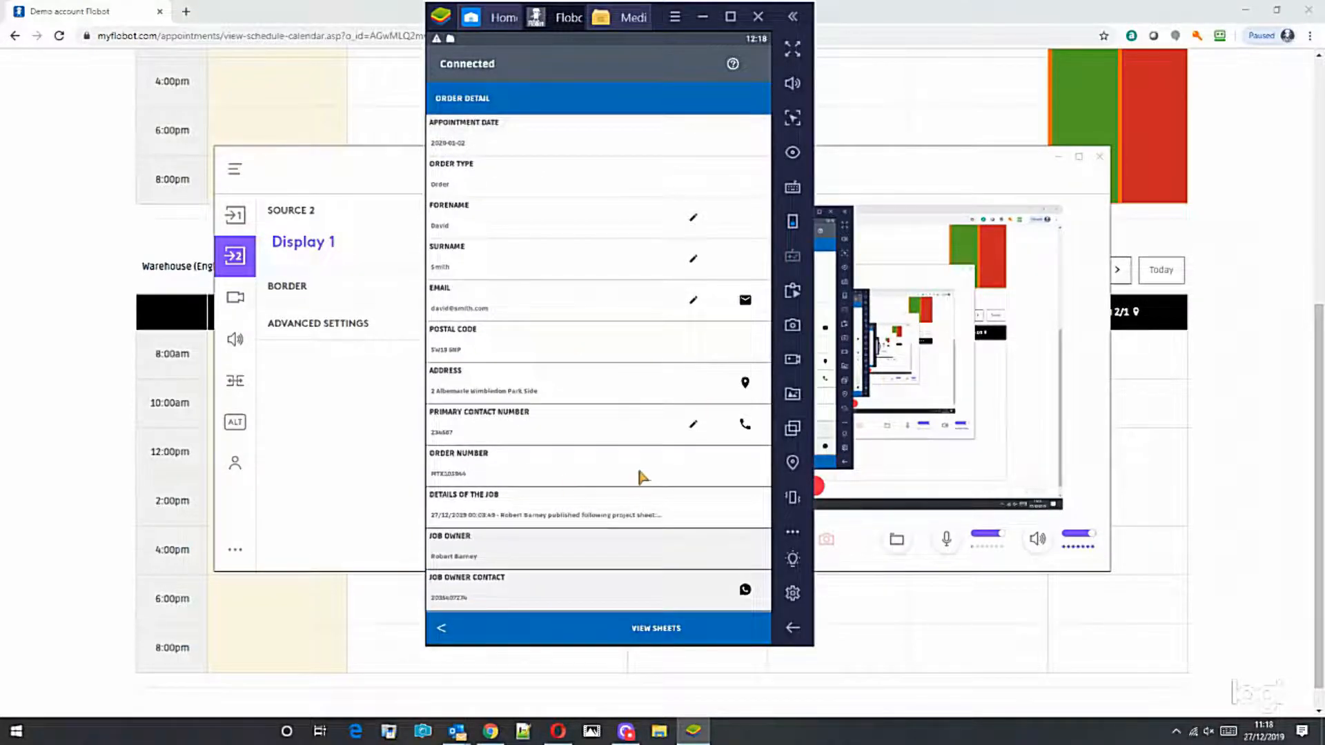
{"action": "left_click", "coordinate": [802, 633]}
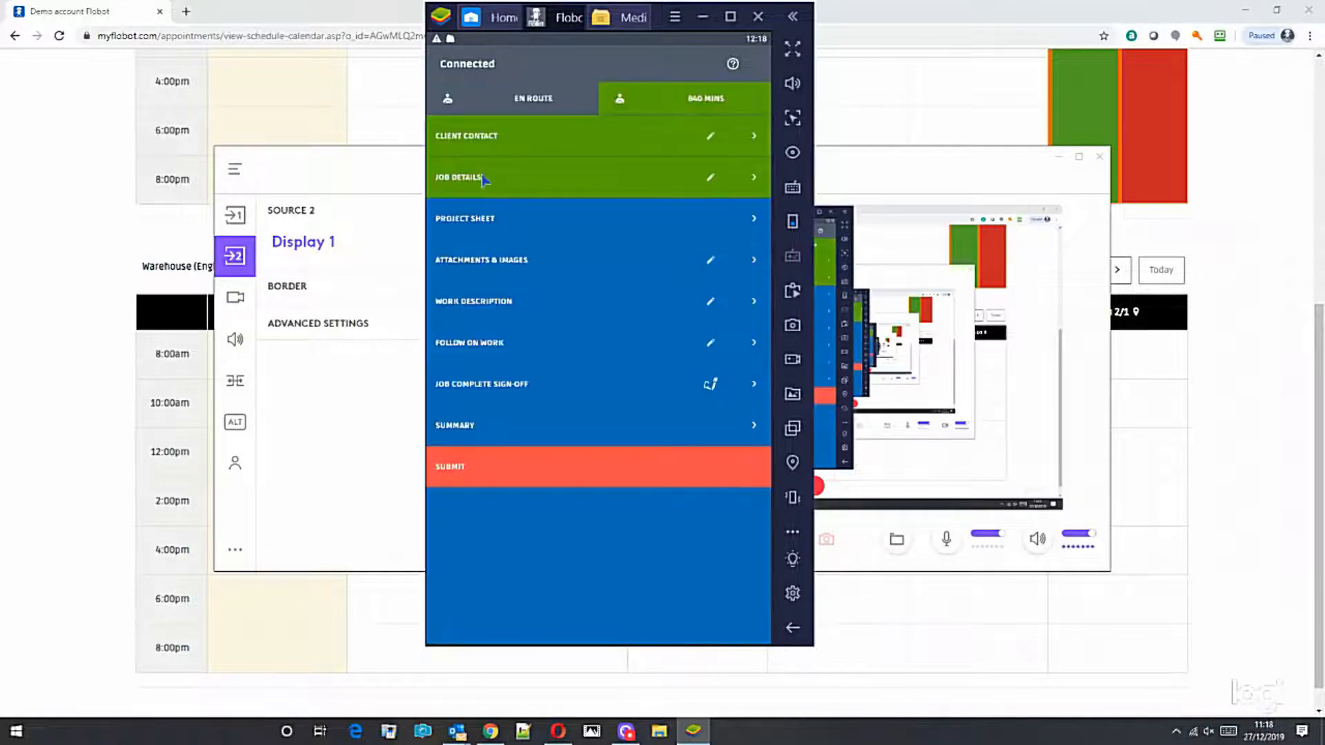
Step: Read and dismiss the job details note, then return from the empty project sheets
{"action": "left_click", "coordinate": [476, 181]}
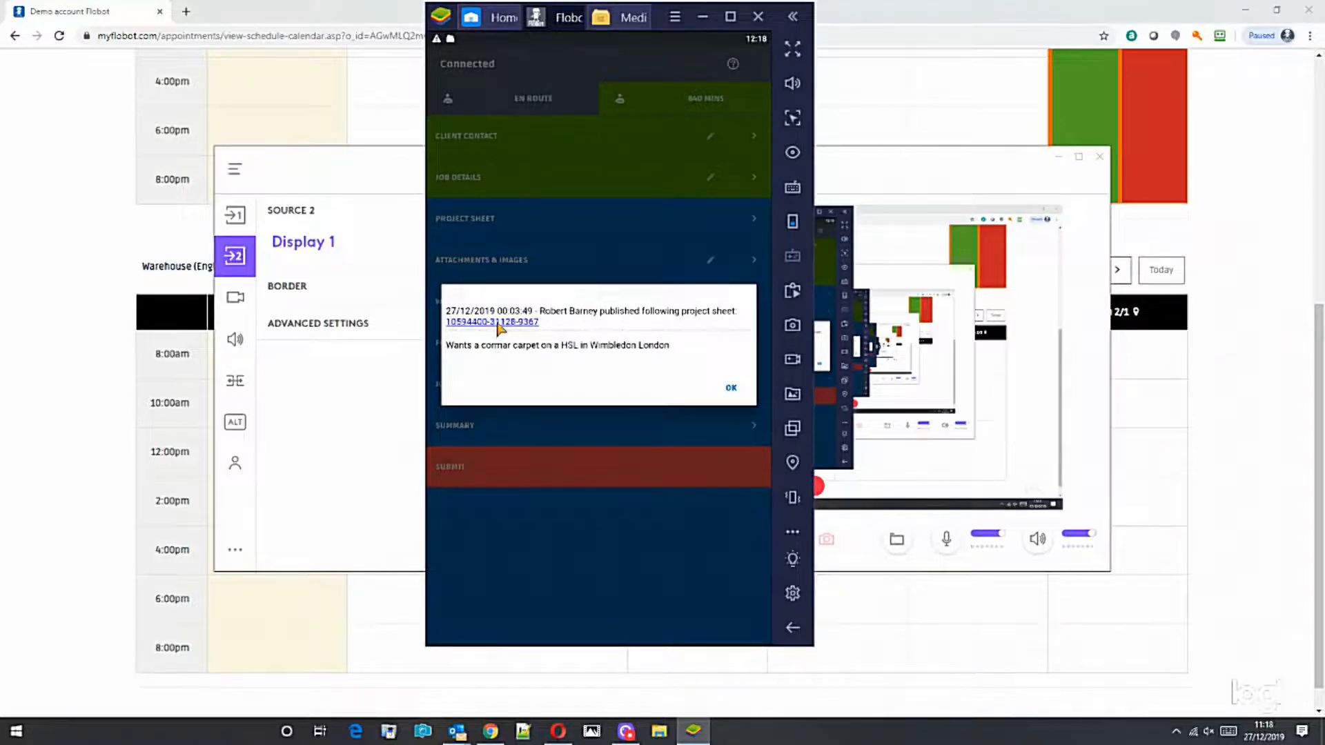
{"action": "left_click", "coordinate": [731, 389]}
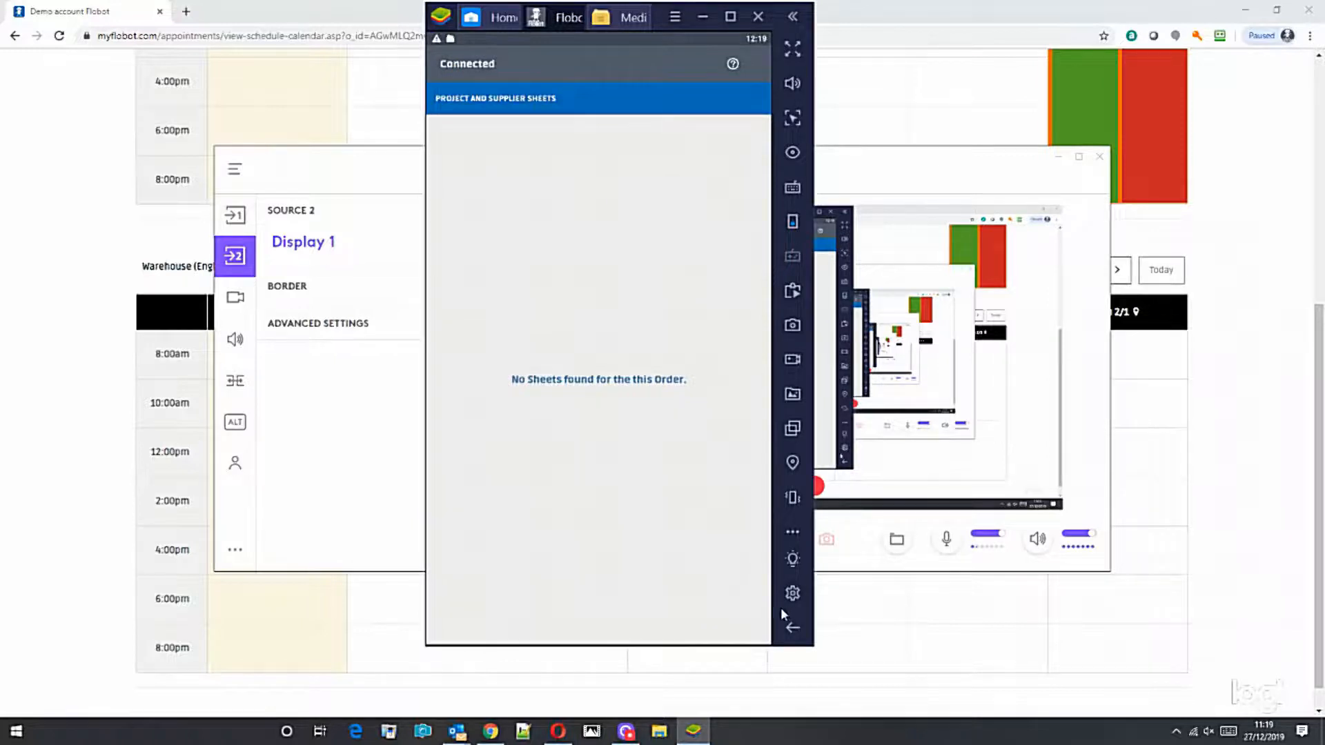
{"action": "left_click", "coordinate": [793, 630]}
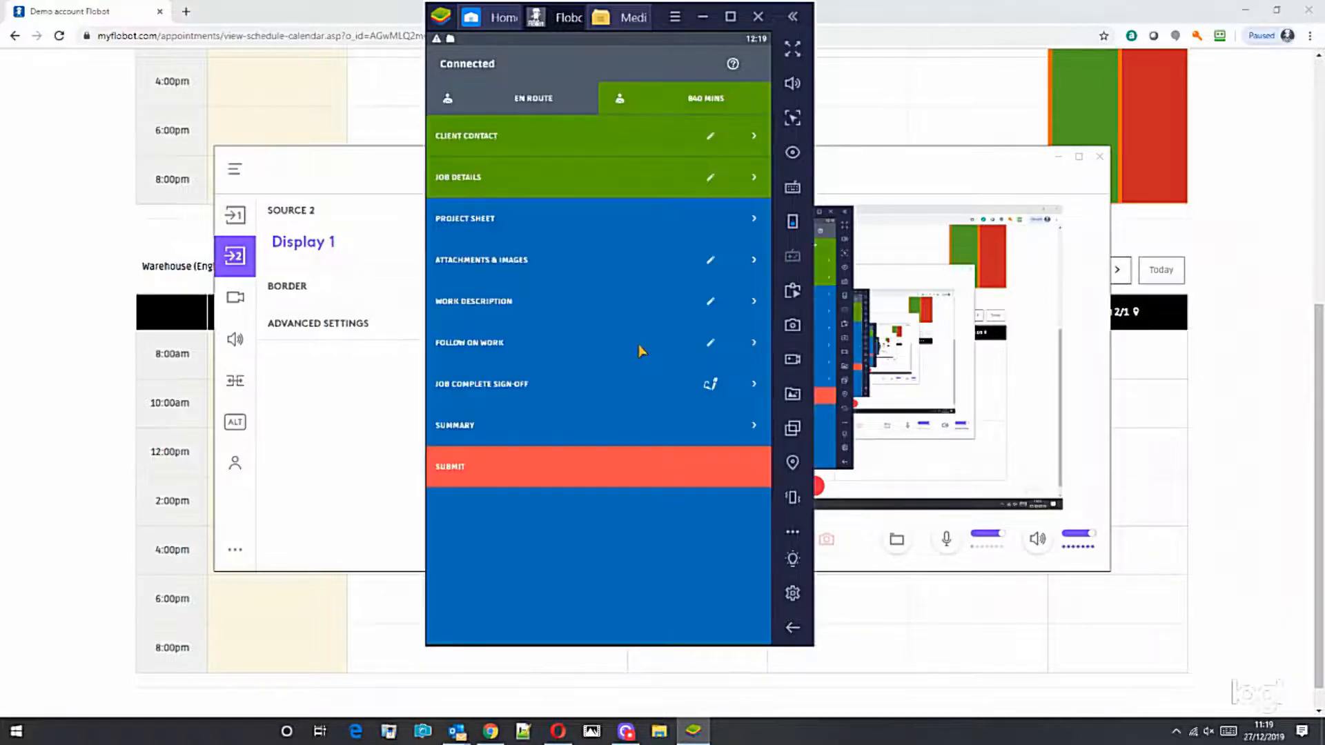
Step: Attach the carpeted stair photos from device storage and check them in the job's gallery
{"action": "left_click", "coordinate": [519, 268]}
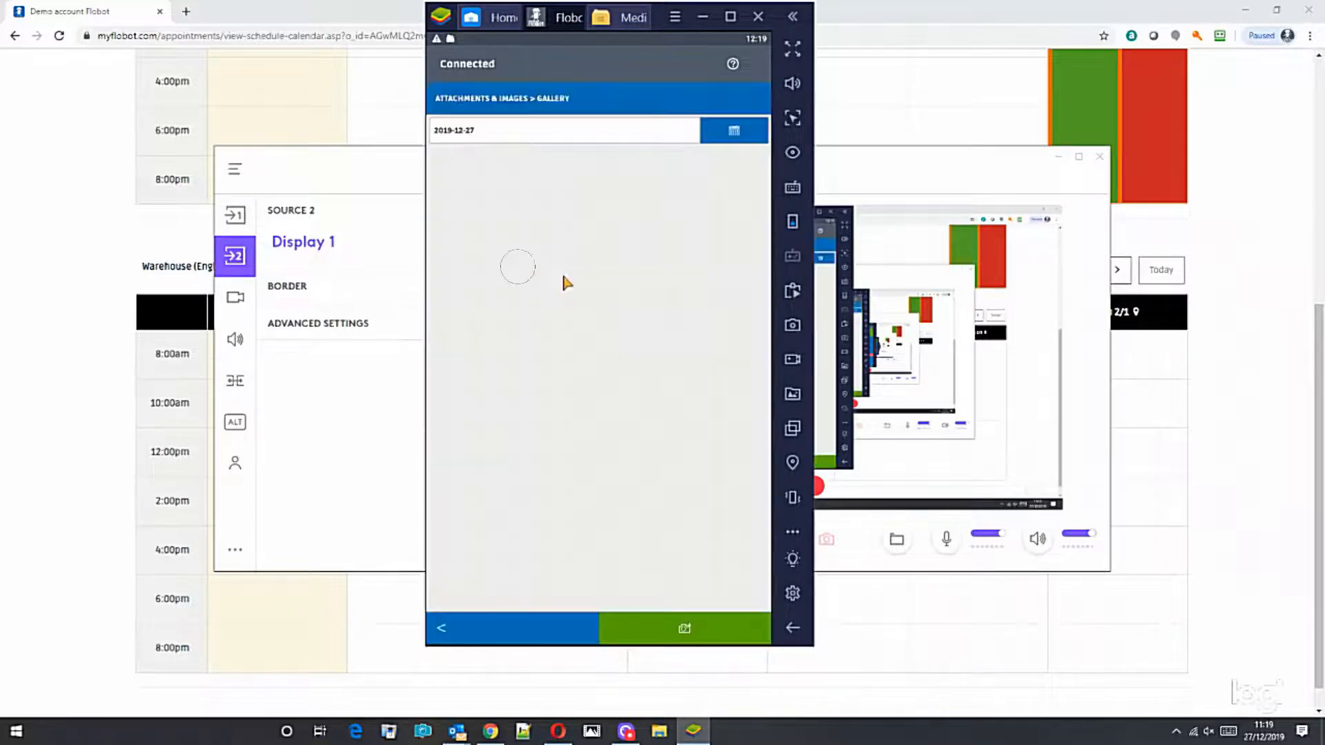
{"action": "left_click", "coordinate": [678, 639]}
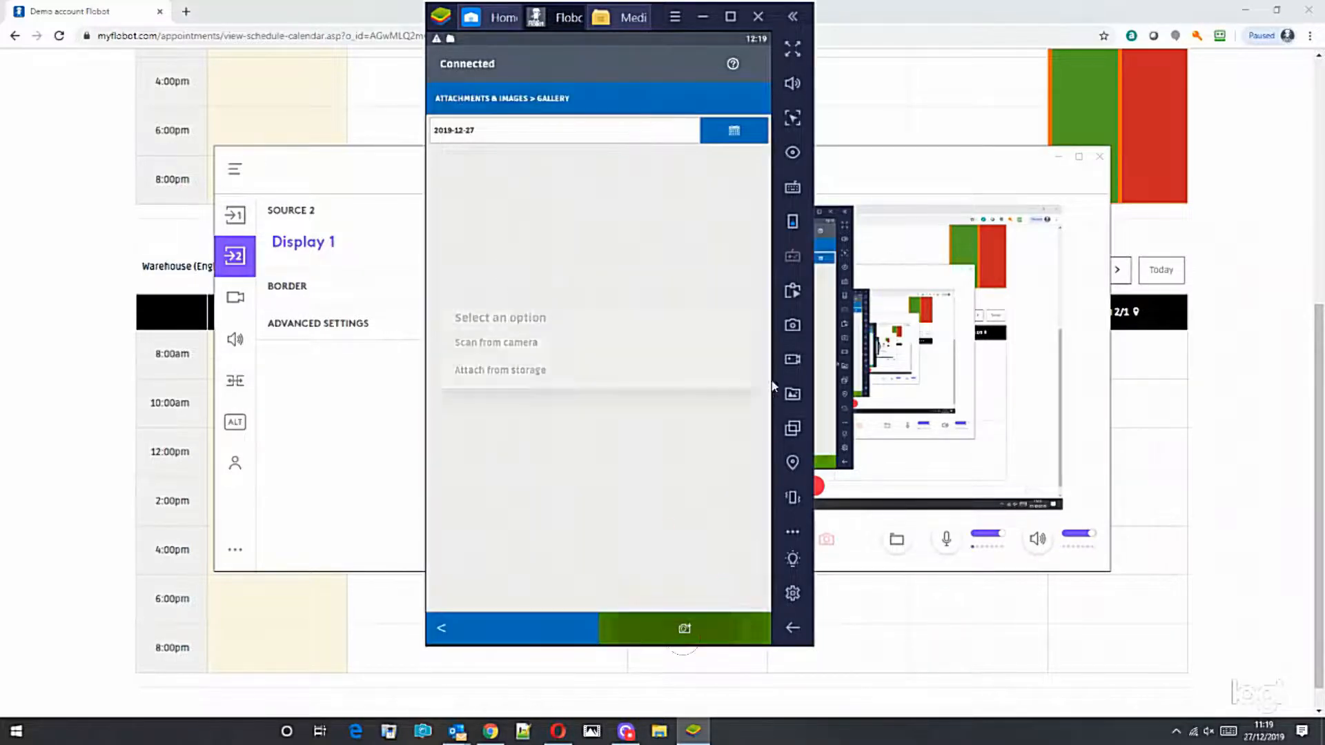
{"action": "left_click", "coordinate": [519, 371]}
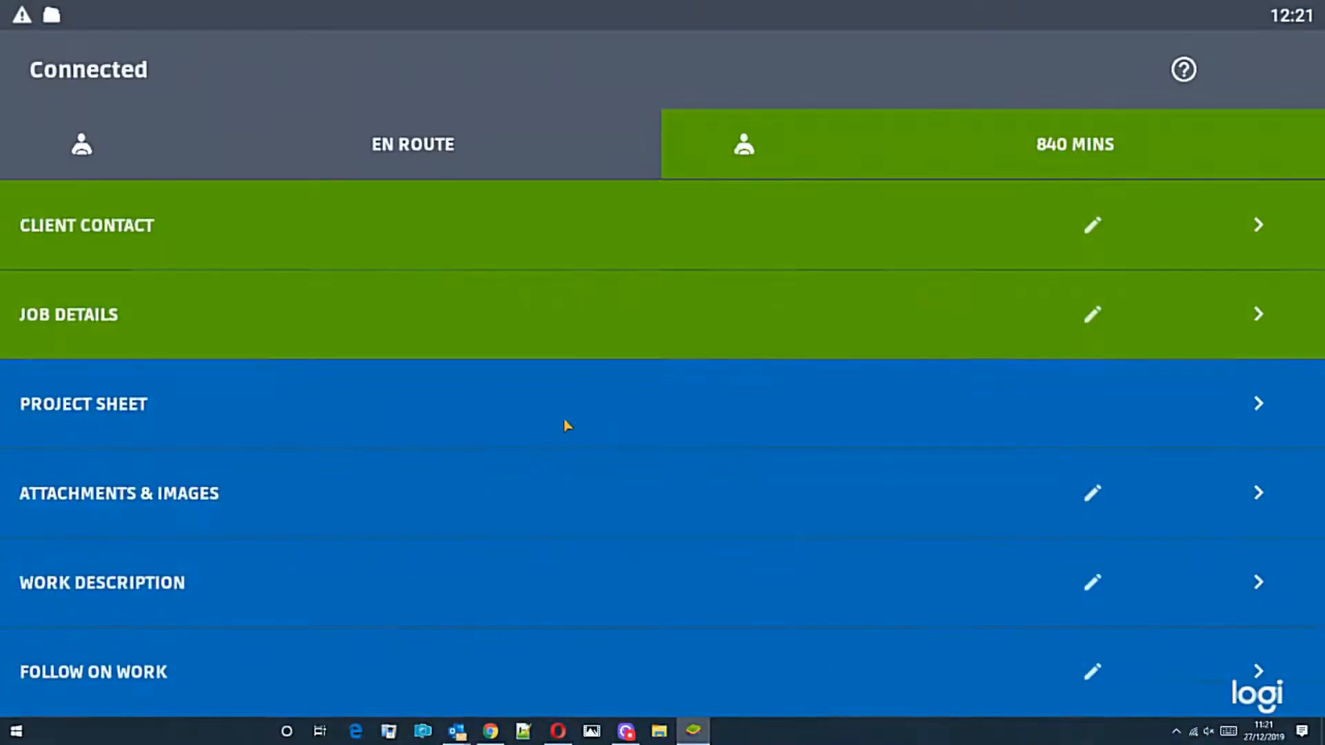
{"action": "scroll", "coordinate": [563, 424], "scroll_direction": "down", "scroll_amount": 2}
{"action": "scroll", "coordinate": [560, 421], "scroll_direction": "down", "scroll_amount": 1}
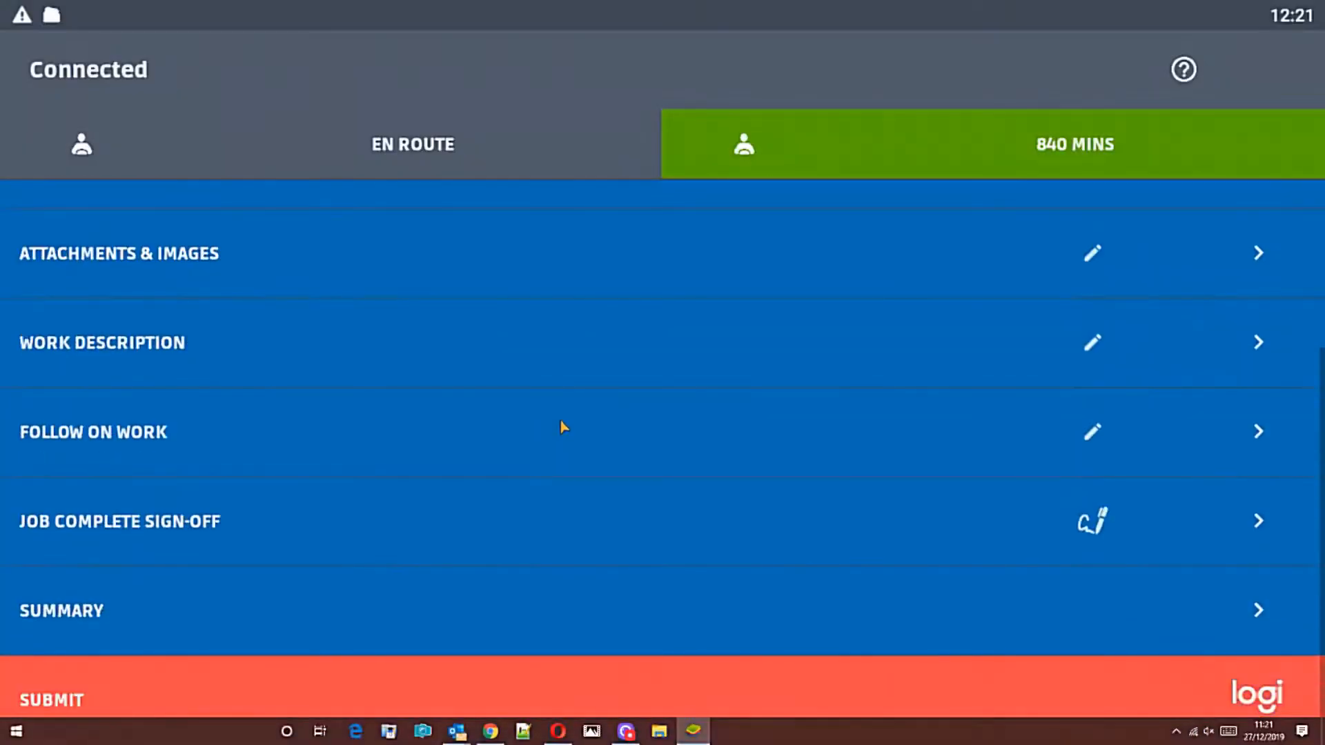
{"action": "scroll", "coordinate": [560, 422], "scroll_direction": "up", "scroll_amount": 3}
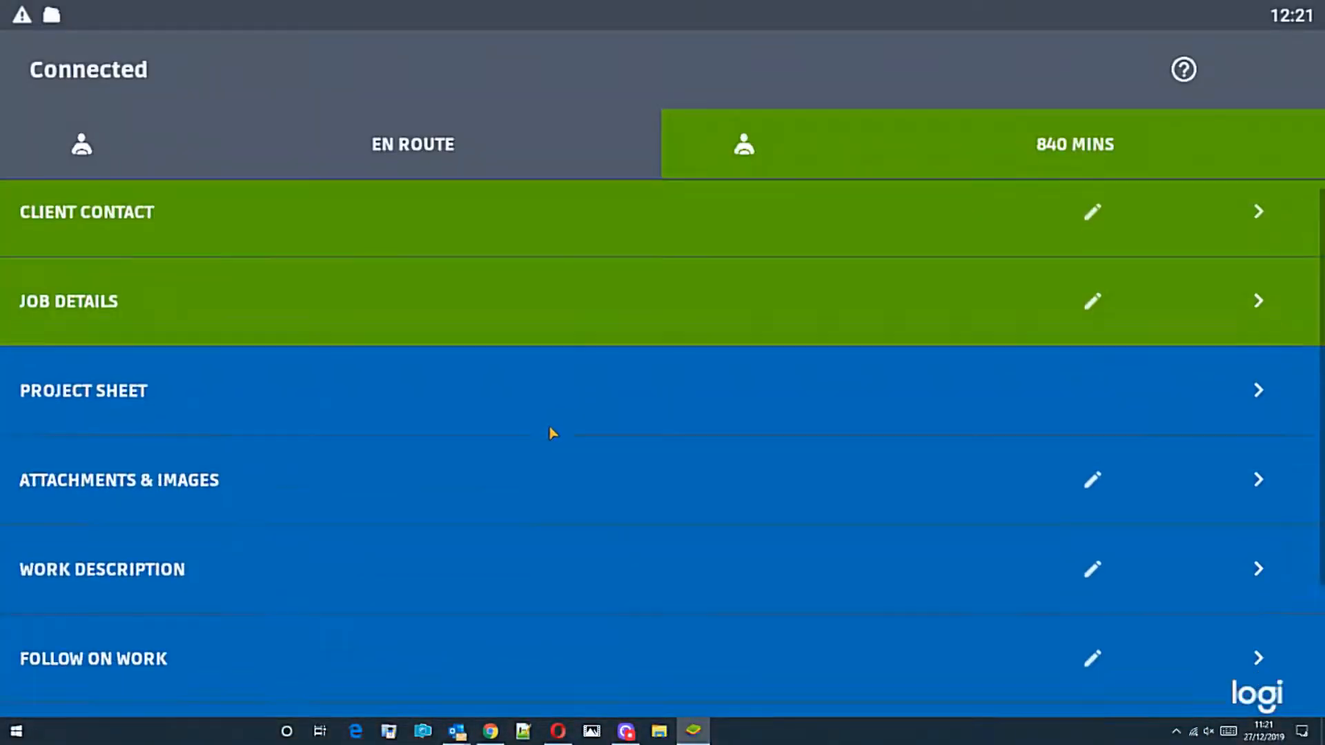
{"action": "scroll", "coordinate": [550, 432], "scroll_direction": "down", "scroll_amount": 3}
{"action": "scroll", "coordinate": [531, 414], "scroll_direction": "up", "scroll_amount": 3}
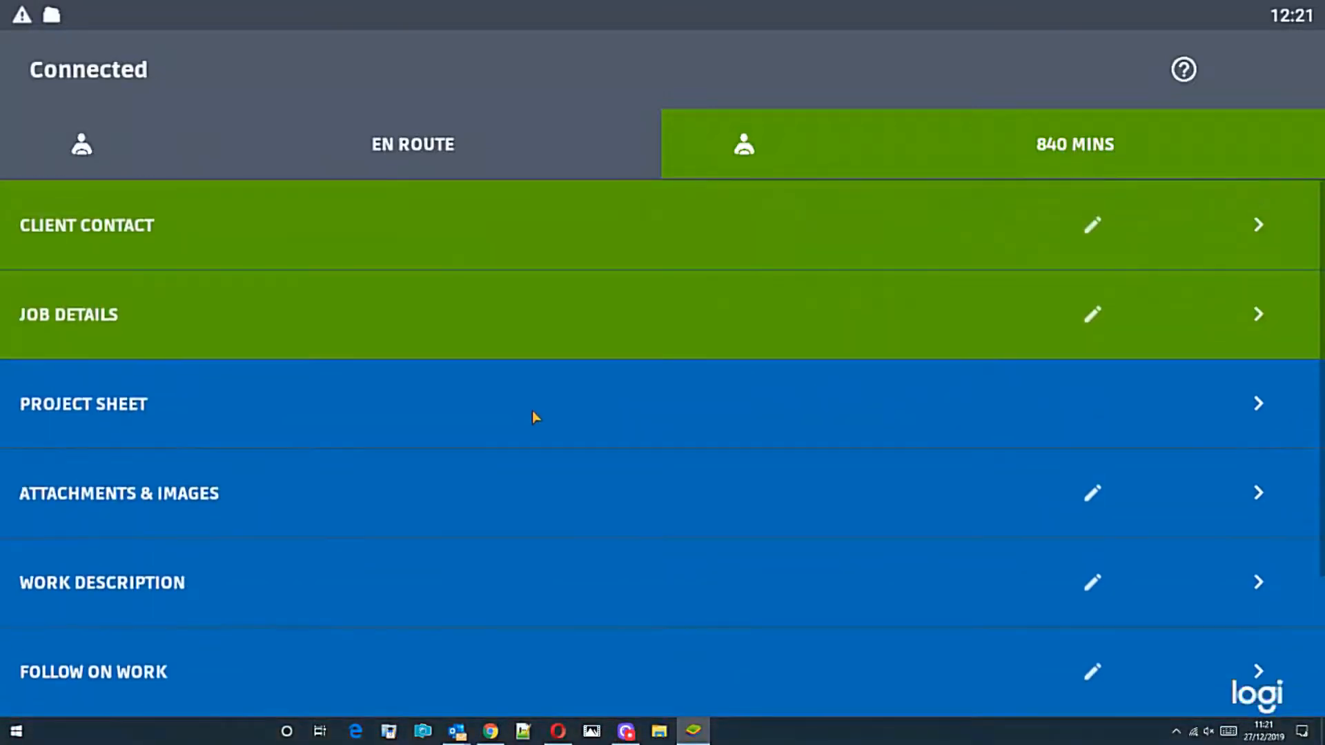
{"action": "scroll", "coordinate": [511, 416], "scroll_direction": "down", "scroll_amount": 3}
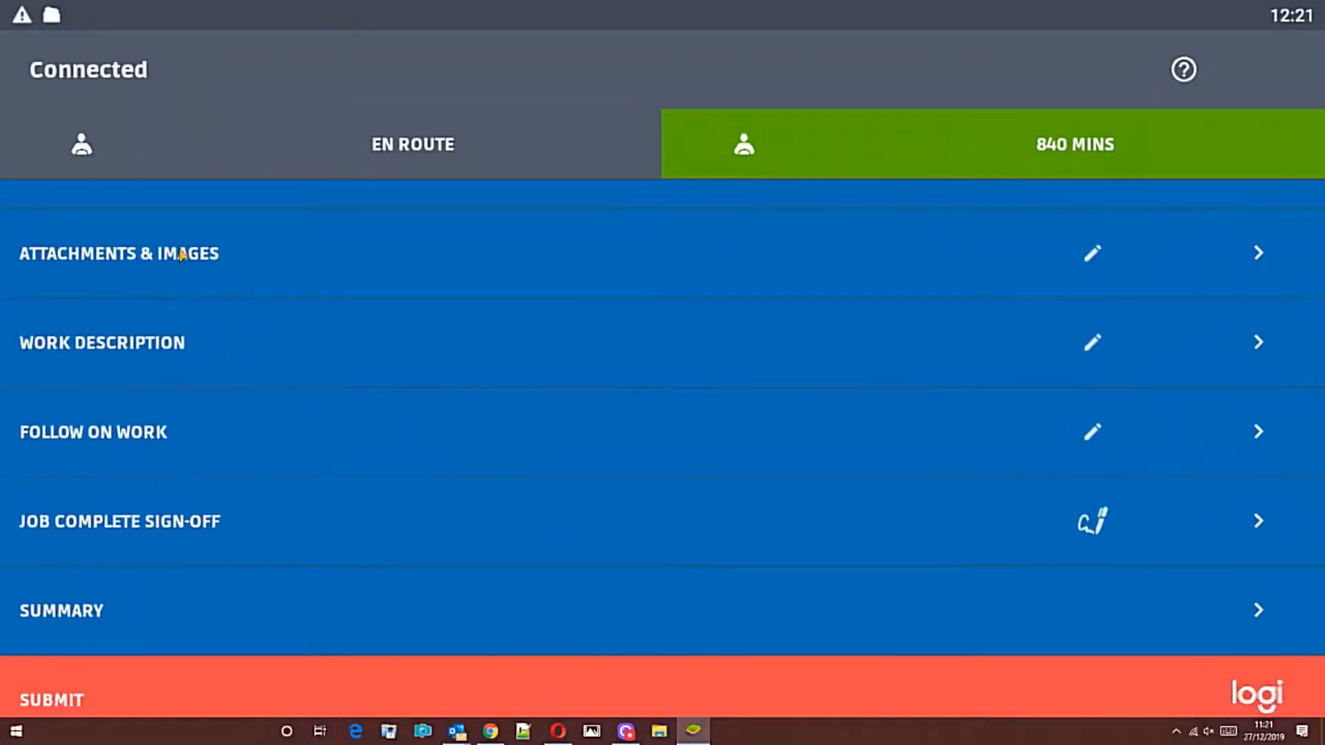
{"action": "left_click", "coordinate": [178, 261]}
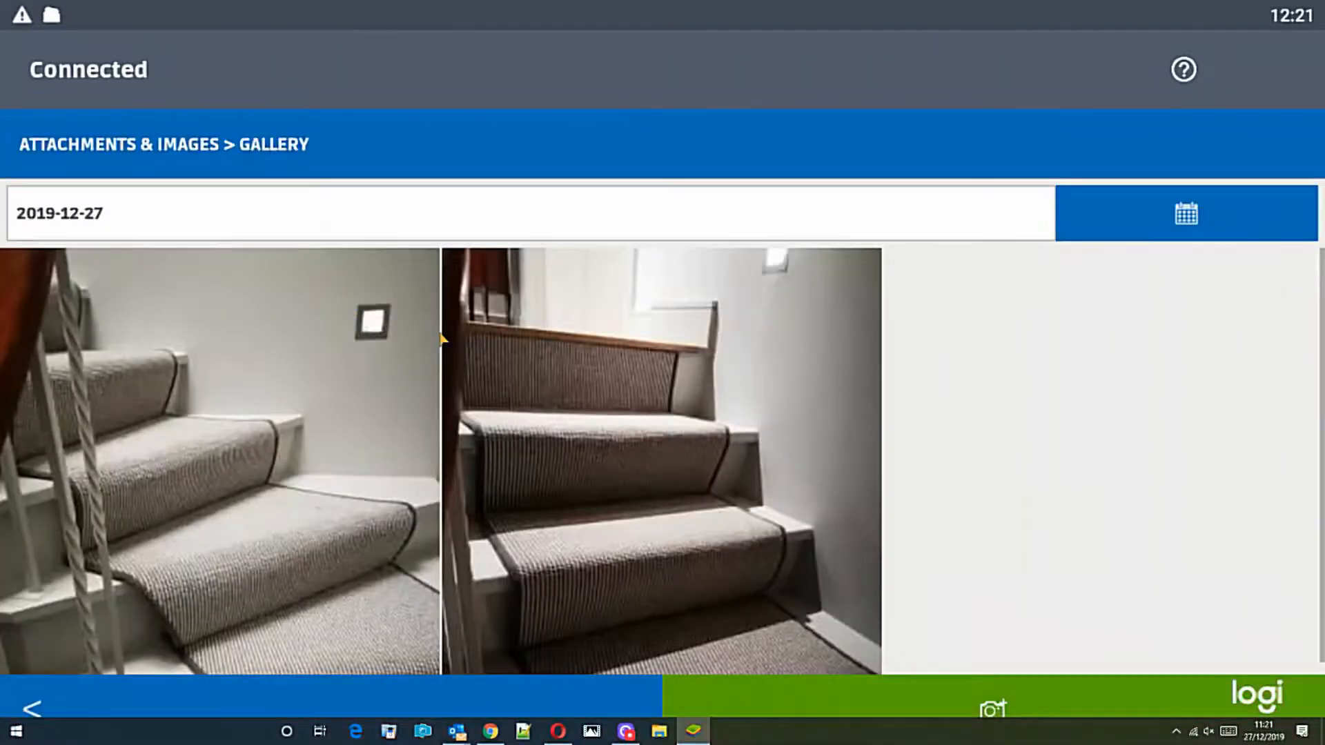
{"action": "left_click", "coordinate": [41, 708]}
Step: Save the work description 'Customer was happy with job. She smashed the vase and not us and she accepts this.'
{"action": "left_click", "coordinate": [233, 366]}
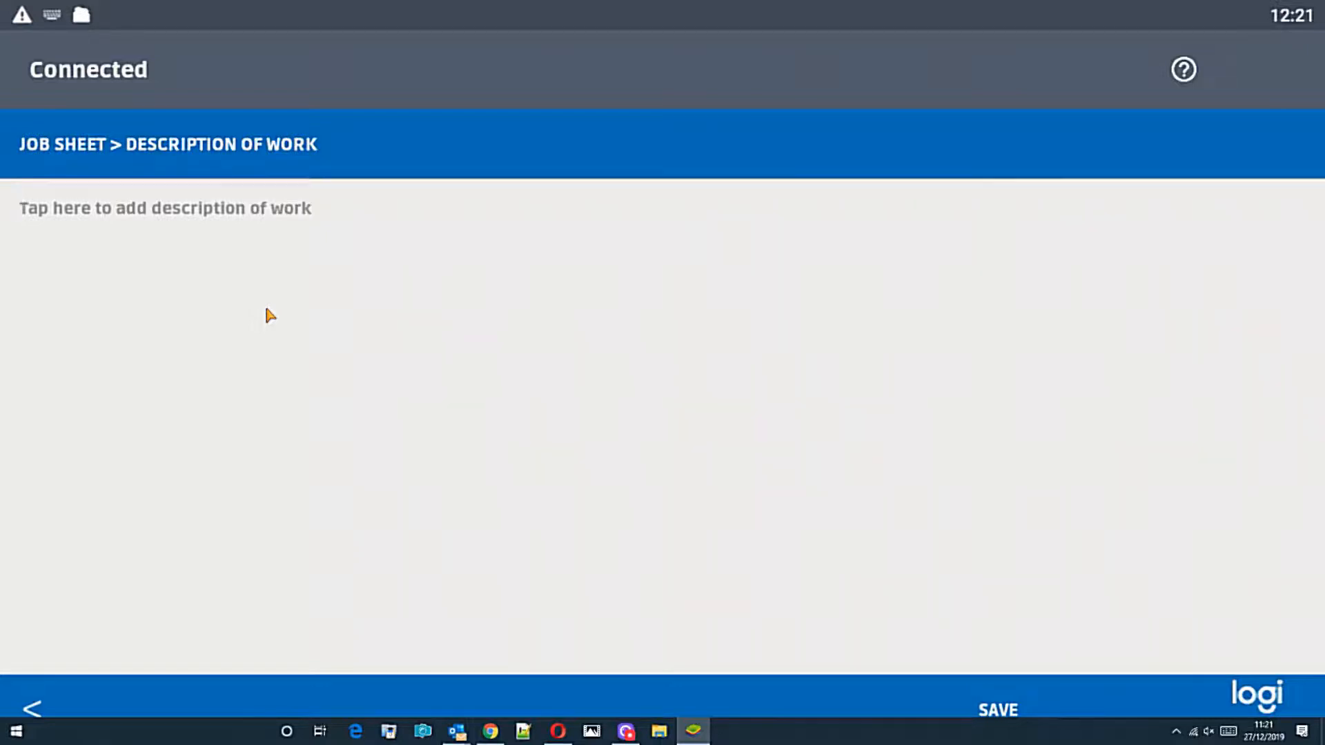
{"action": "type", "text": "Customer was happy with job."}
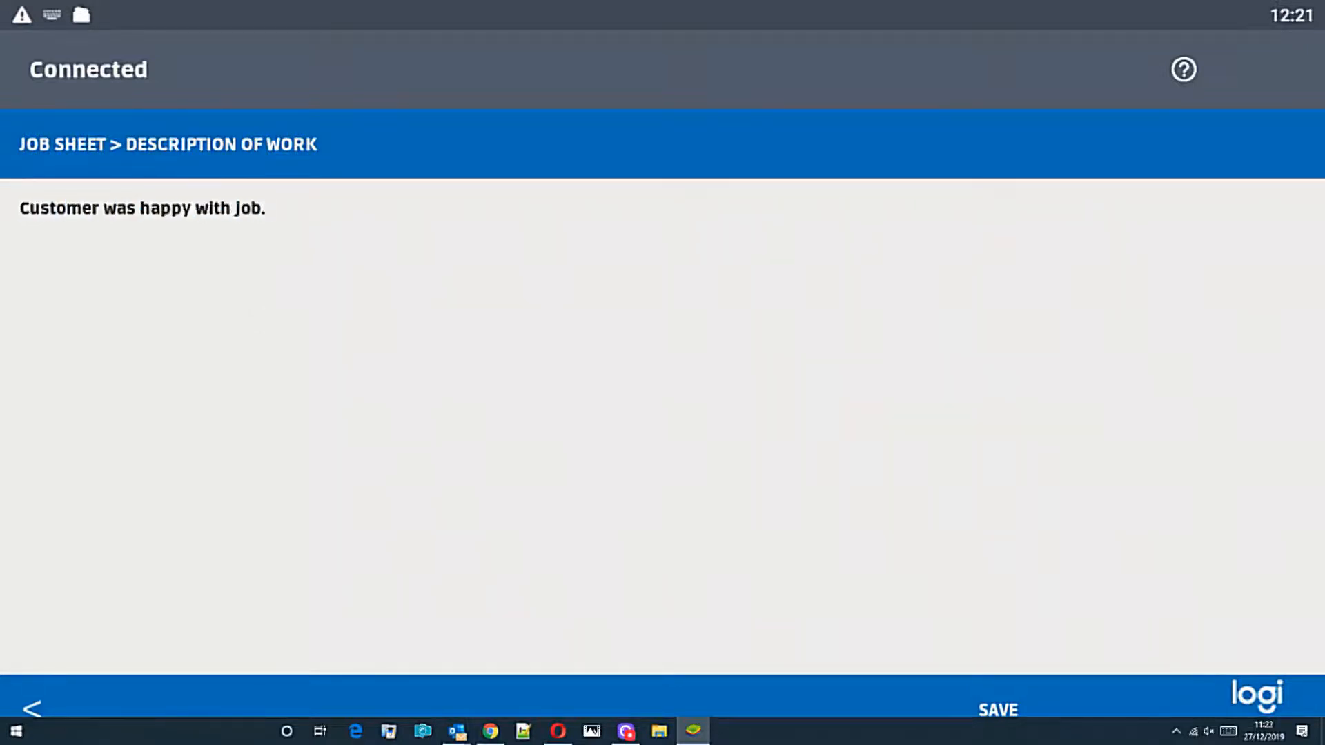
{"action": "type", "text": " She smashed the vase and not us and she accepts this."}
{"action": "left_click", "coordinate": [1000, 708]}
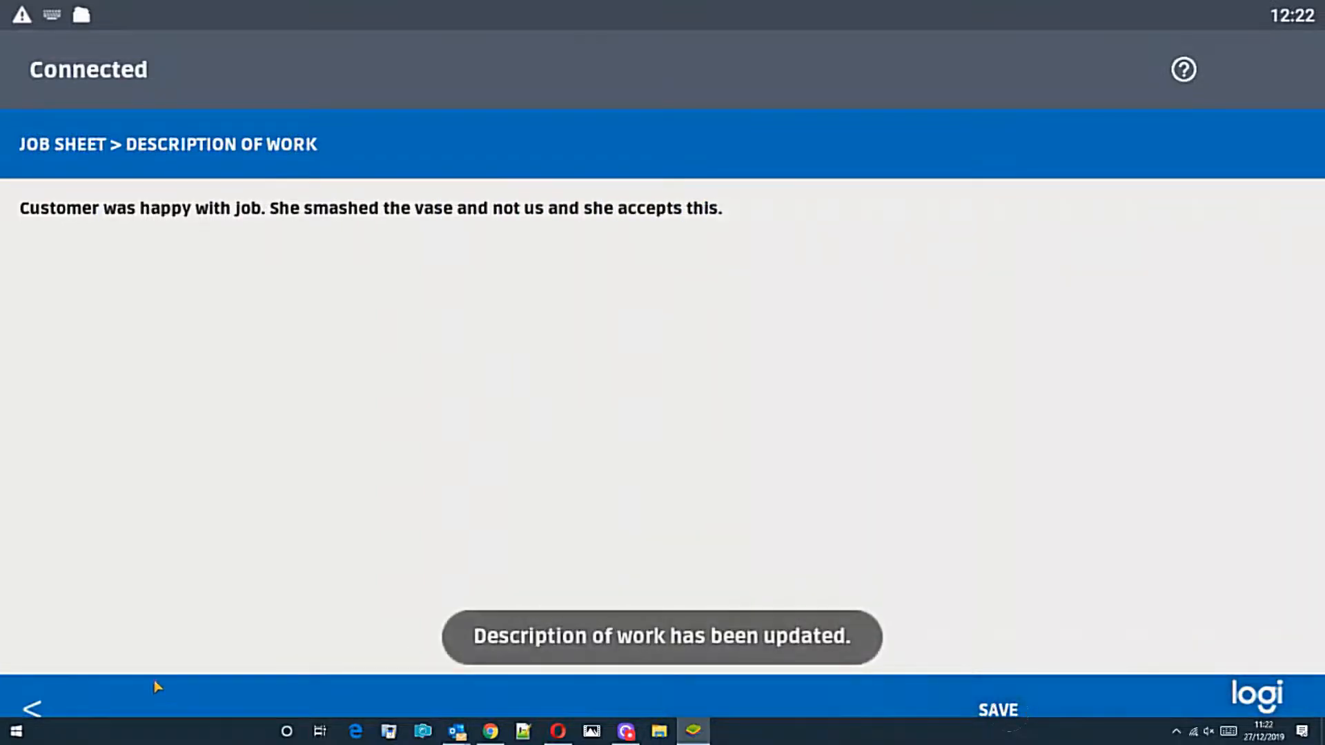
{"action": "left_click", "coordinate": [40, 705]}
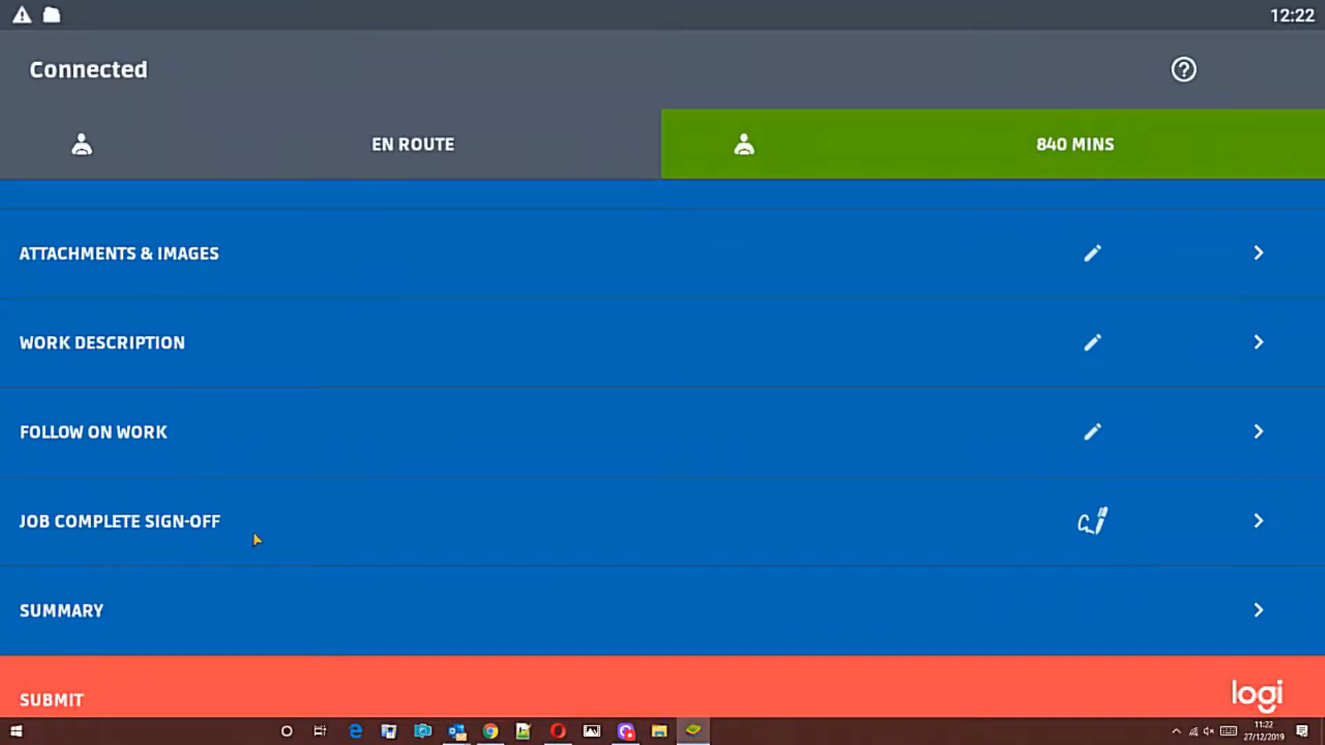
Step: Add customer and engineer signatures with the customer's name, then submit the completed jobsheet
{"action": "left_click", "coordinate": [919, 558]}
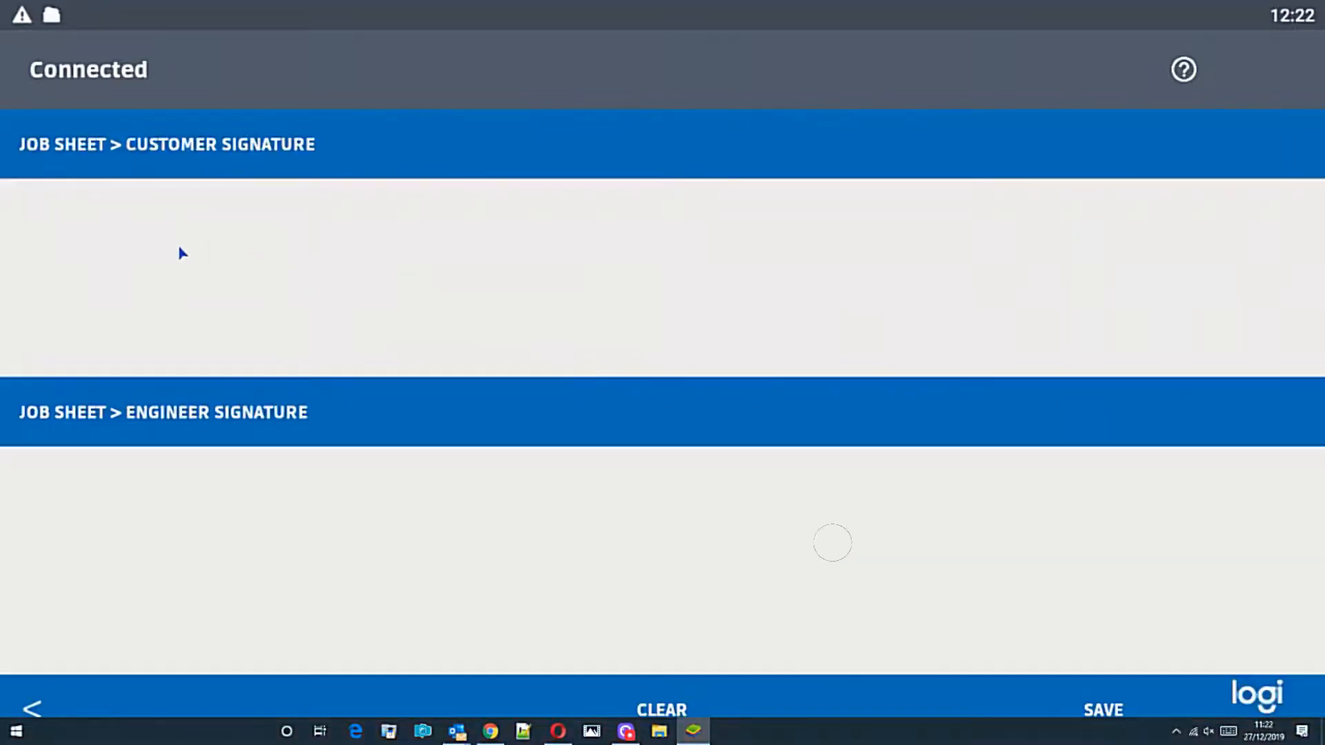
{"action": "left_click_drag", "start_coordinate": [192, 239], "coordinate": [452, 299]}
{"action": "left_click_drag", "start_coordinate": [598, 273], "coordinate": [1139, 273]}
{"action": "mouse_move", "coordinate": [323, 525]}
{"action": "left_mouse_down"}
{"action": "mouse_move", "coordinate": [967, 562]}
{"action": "mouse_move", "coordinate": [1049, 553]}
{"action": "left_mouse_up"}
{"action": "left_click", "coordinate": [1108, 709]}
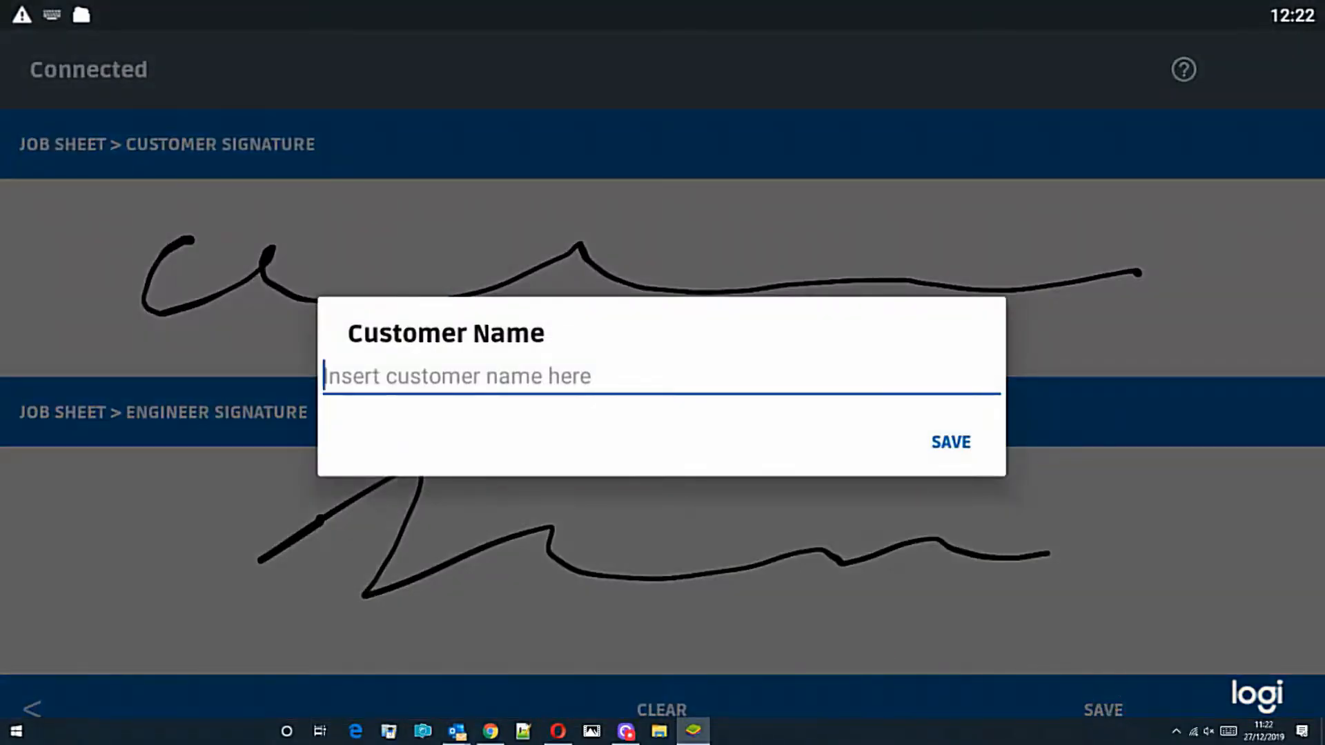
{"action": "type", "text": "Mr Jones"}
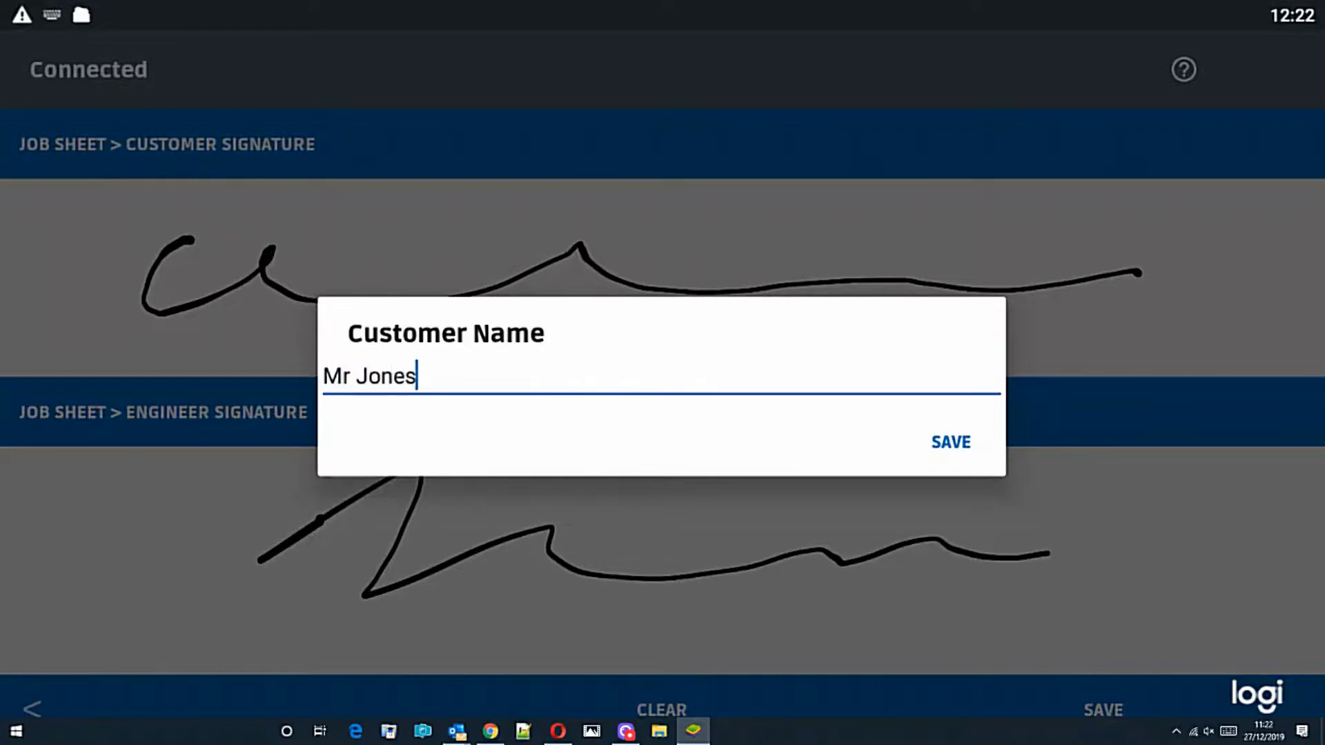
{"action": "left_click", "coordinate": [950, 447]}
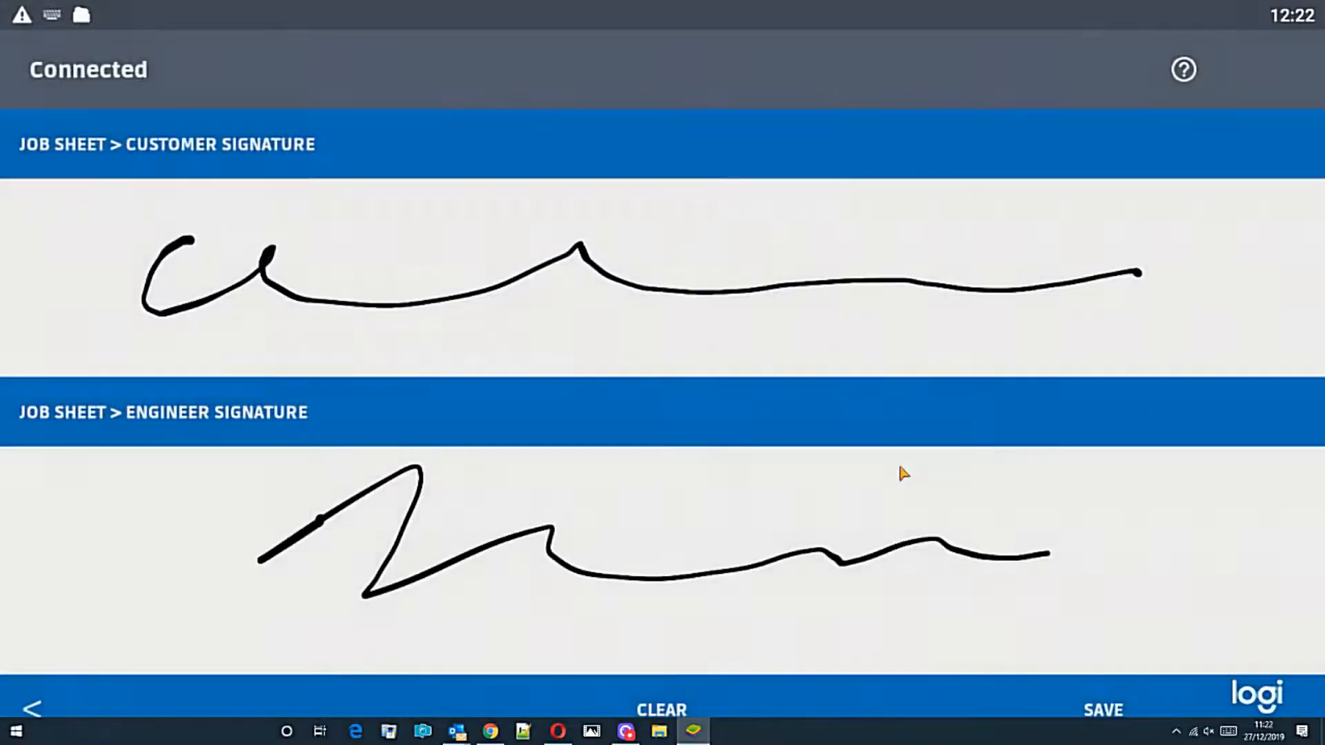
{"action": "left_click", "coordinate": [50, 707]}
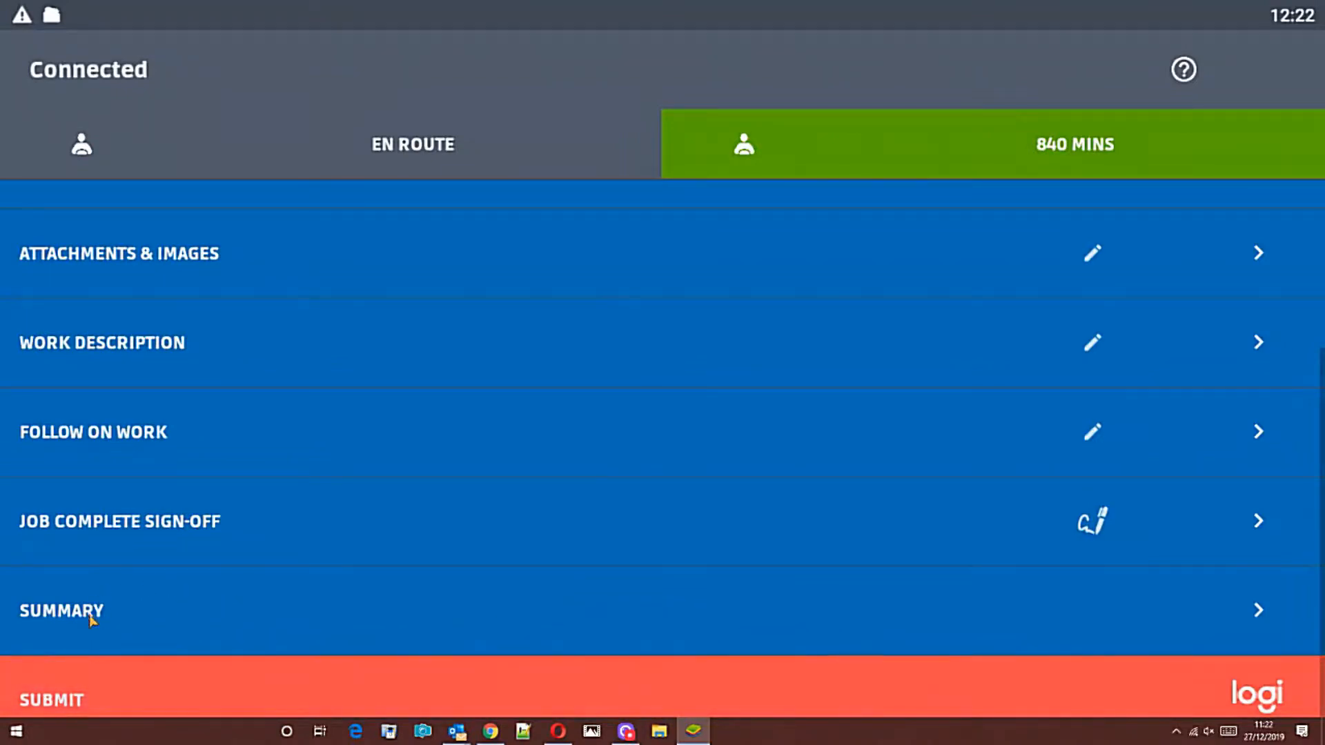
{"action": "left_click", "coordinate": [62, 698]}
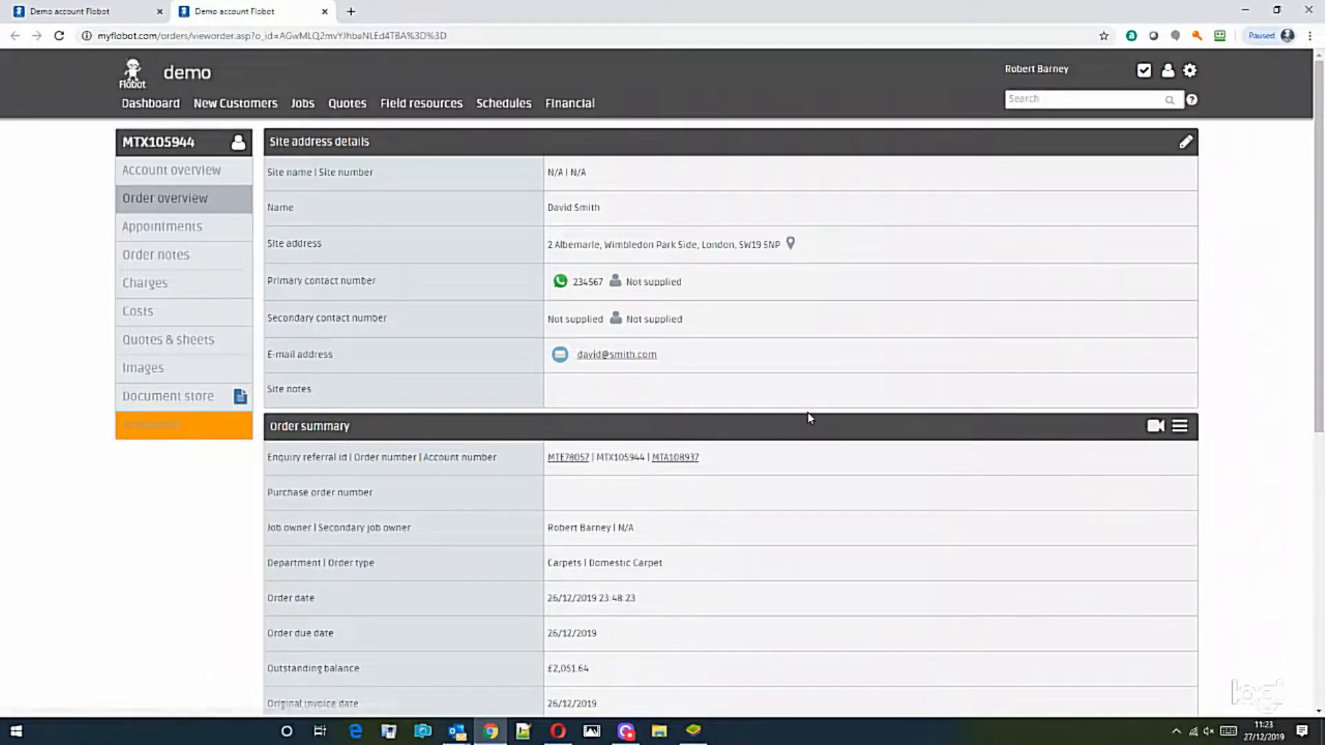
{"action": "left_click", "coordinate": [193, 405]}
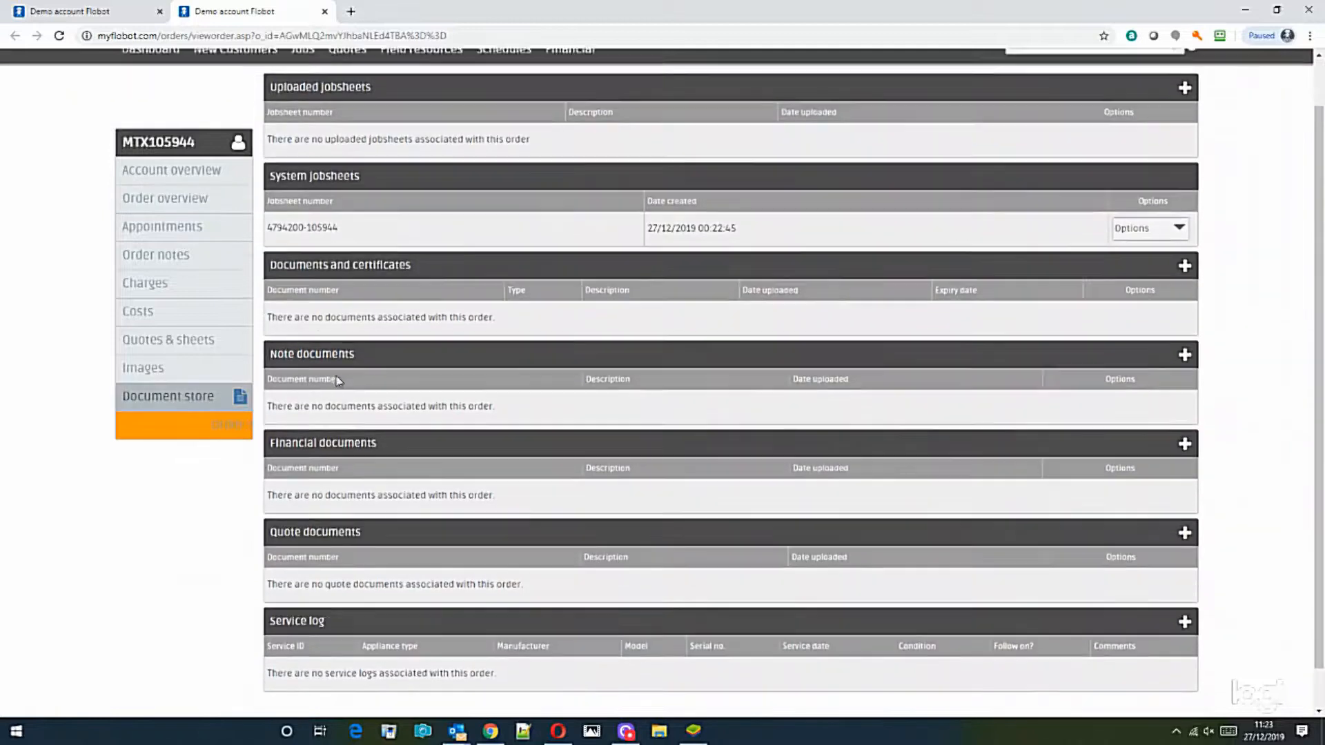
{"action": "scroll", "coordinate": [338, 379], "scroll_direction": "down", "scroll_amount": 1}
{"action": "left_click", "coordinate": [1119, 186]}
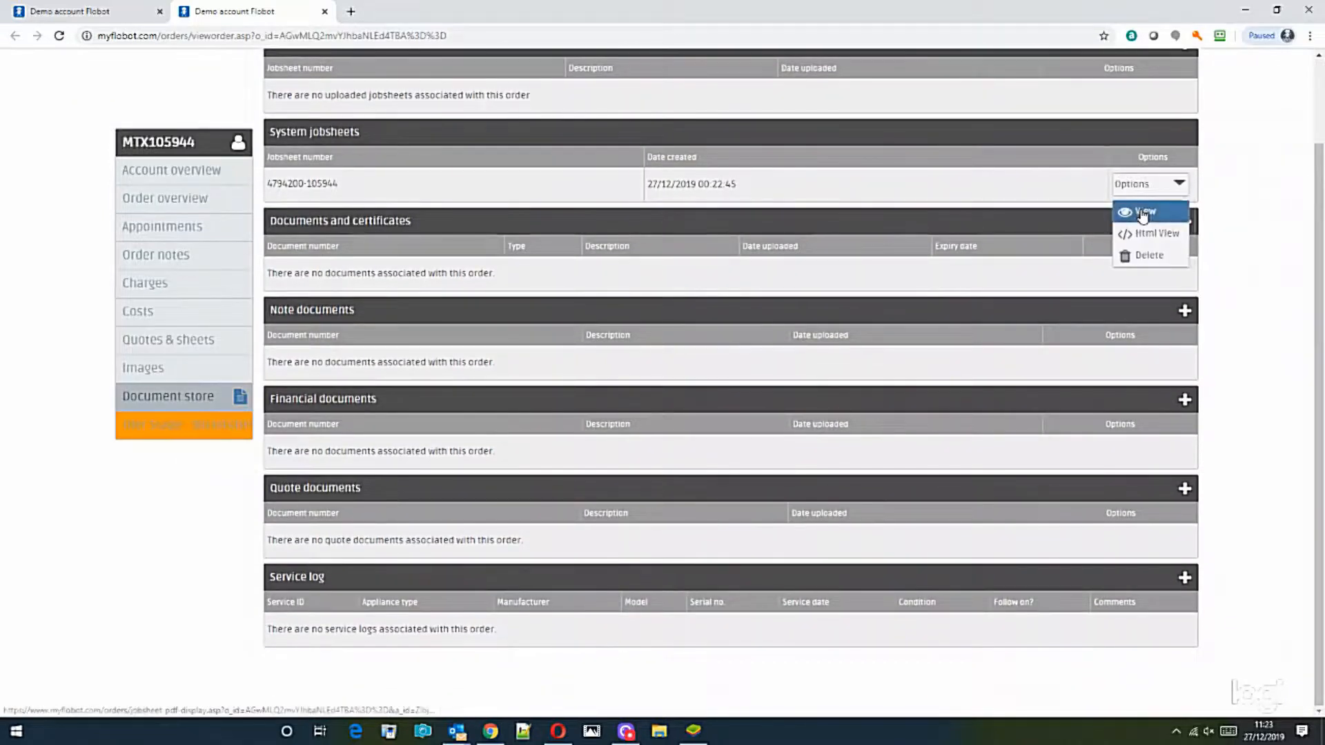
{"action": "left_click", "coordinate": [1128, 213]}
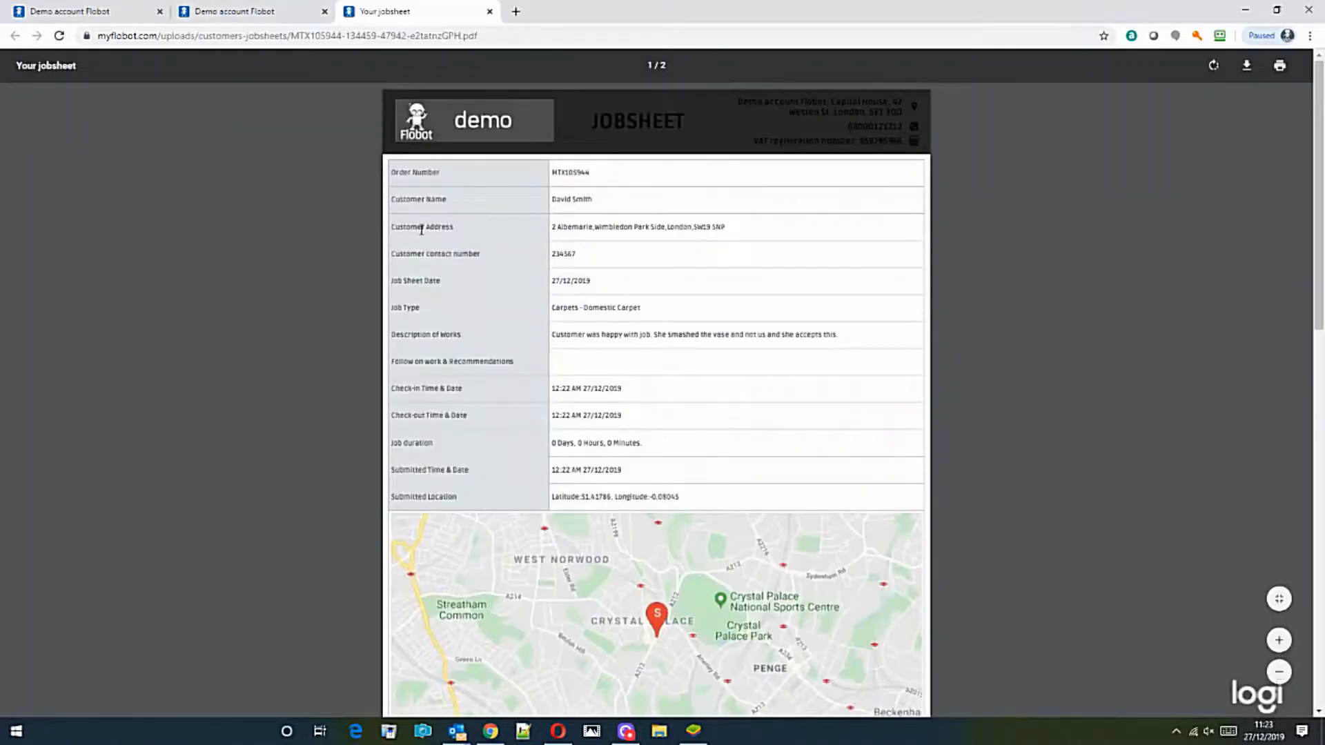
Step: Review the jobsheet PDF's description of works, photos, map and signatures, then return to the order
{"action": "scroll", "coordinate": [643, 398], "scroll_direction": "down", "scroll_amount": 2}
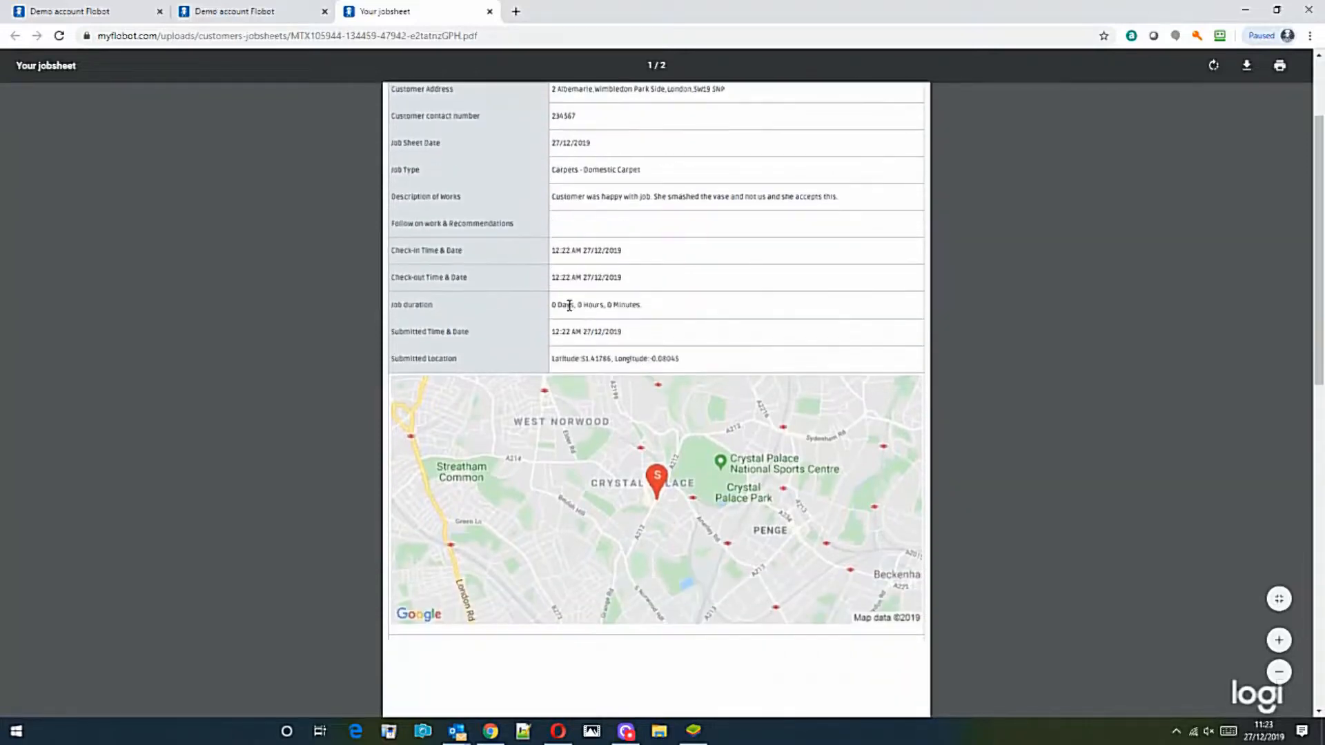
{"action": "left_click_drag", "start_coordinate": [573, 199], "coordinate": [839, 199]}
{"action": "left_click", "coordinate": [744, 271]}
{"action": "scroll", "coordinate": [628, 269], "scroll_direction": "down", "scroll_amount": 3}
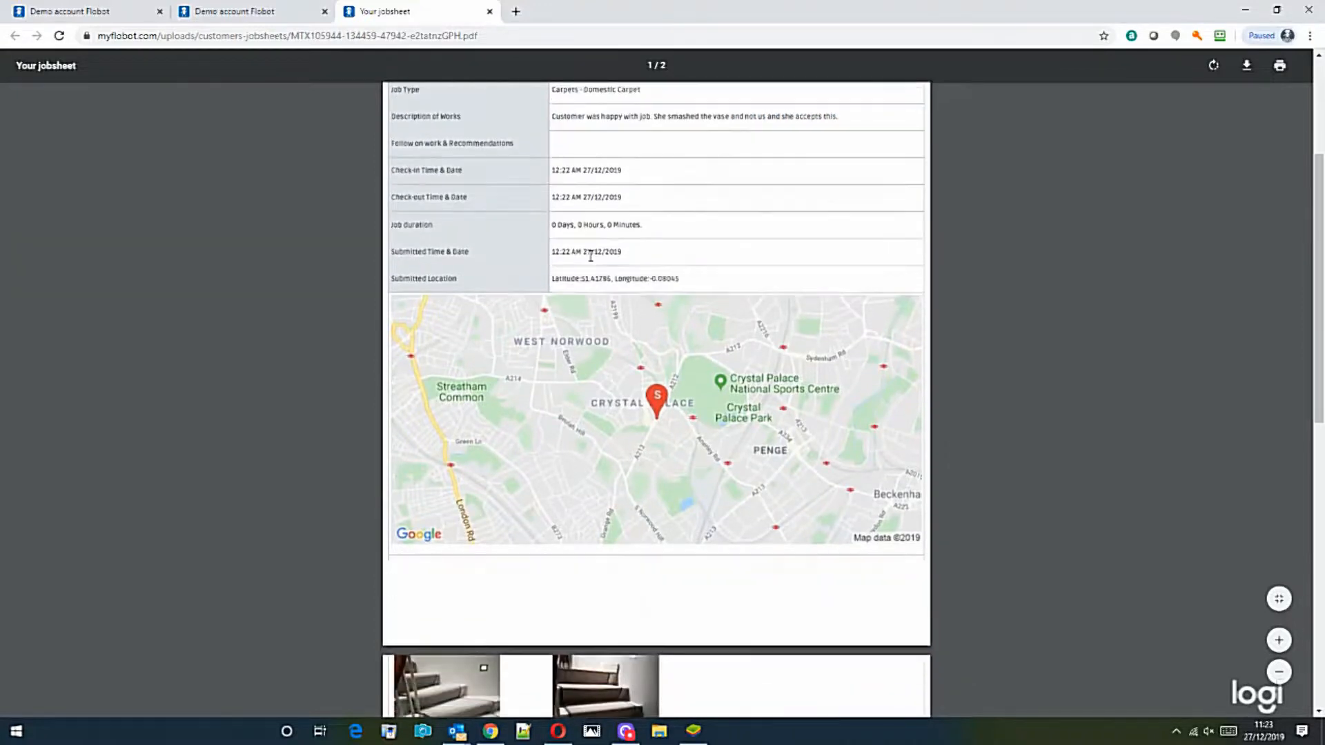
{"action": "scroll", "coordinate": [700, 283], "scroll_direction": "down", "scroll_amount": 3}
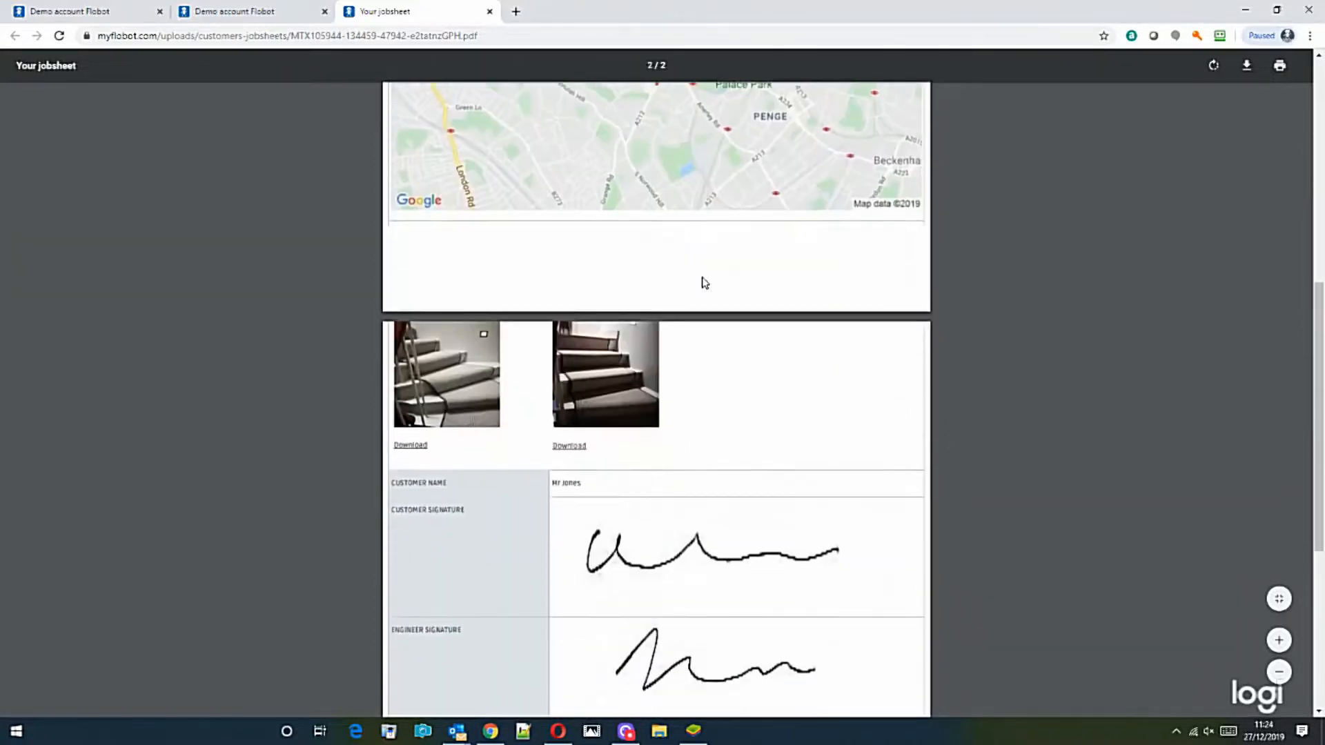
{"action": "scroll", "coordinate": [699, 276], "scroll_direction": "up", "scroll_amount": 6}
{"action": "scroll", "coordinate": [699, 276], "scroll_direction": "down", "scroll_amount": 9}
{"action": "scroll", "coordinate": [739, 284], "scroll_direction": "up", "scroll_amount": 3}
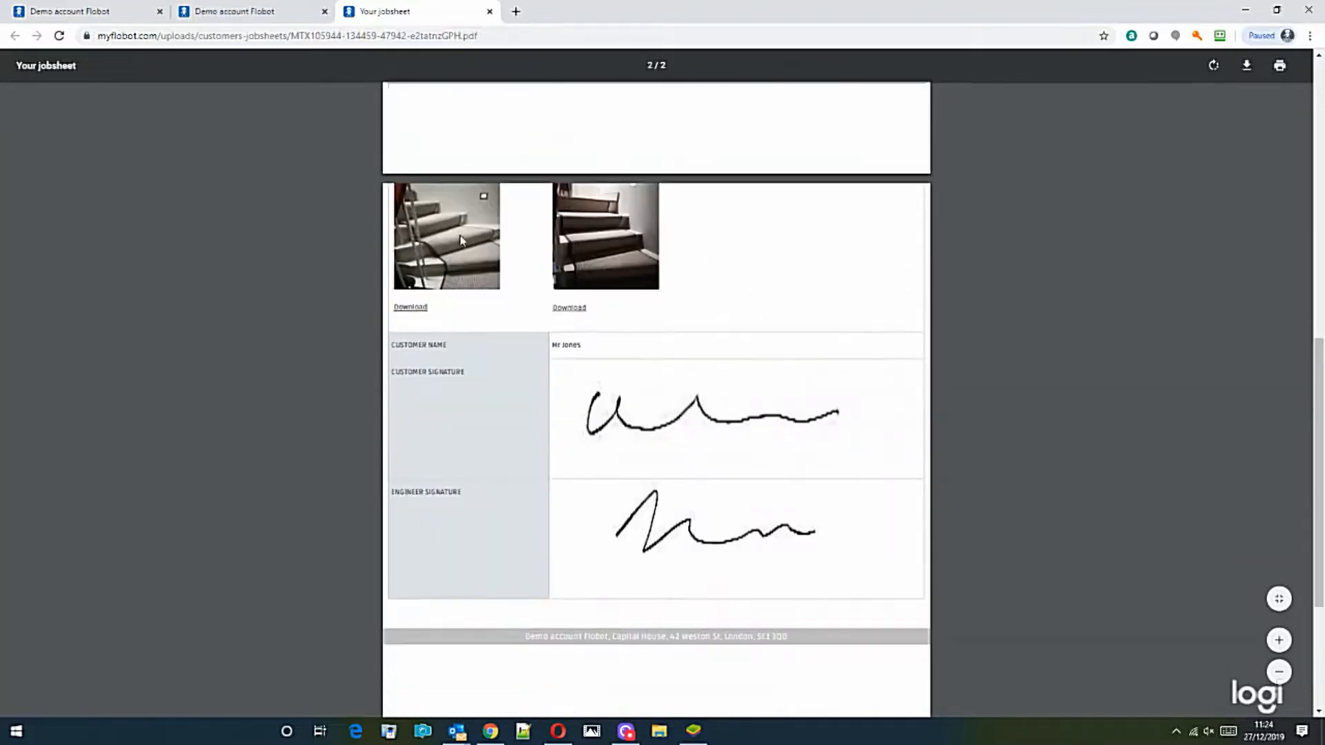
{"action": "scroll", "coordinate": [725, 552], "scroll_direction": "down", "scroll_amount": 3}
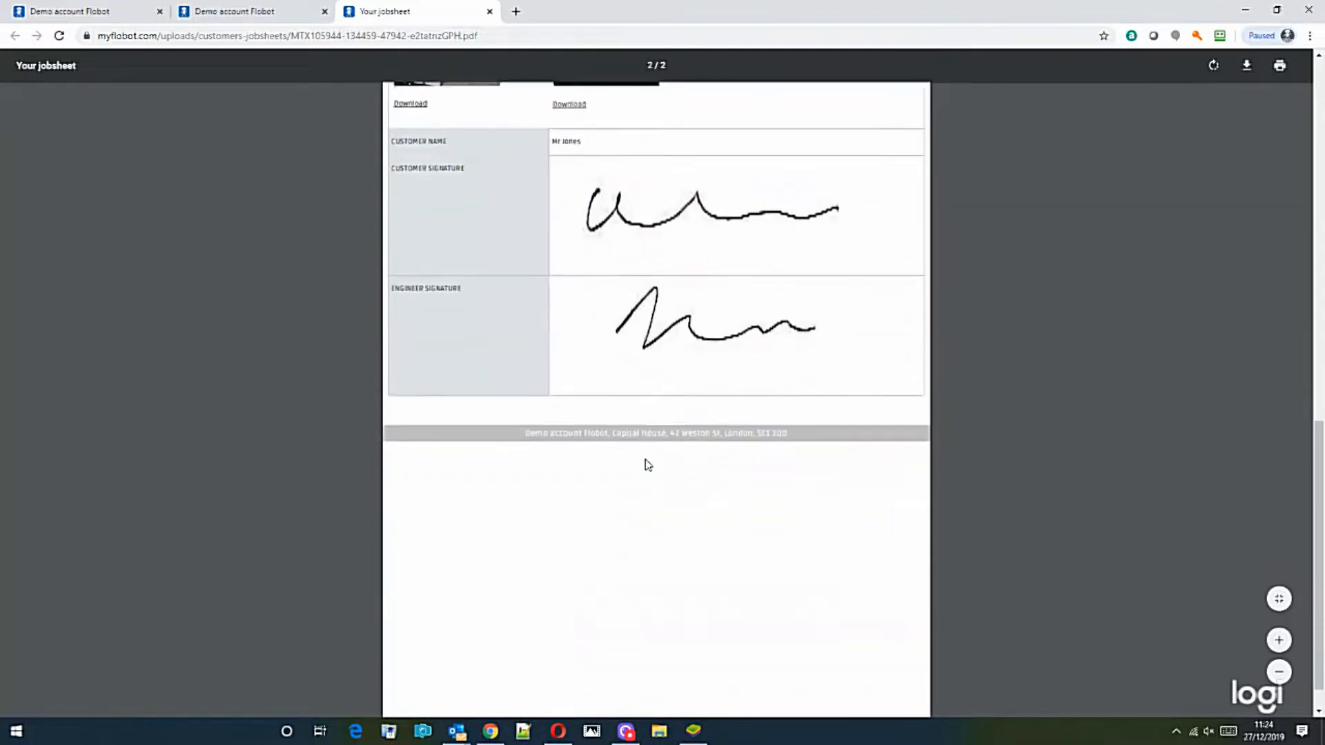
{"action": "left_click", "coordinate": [231, 14]}
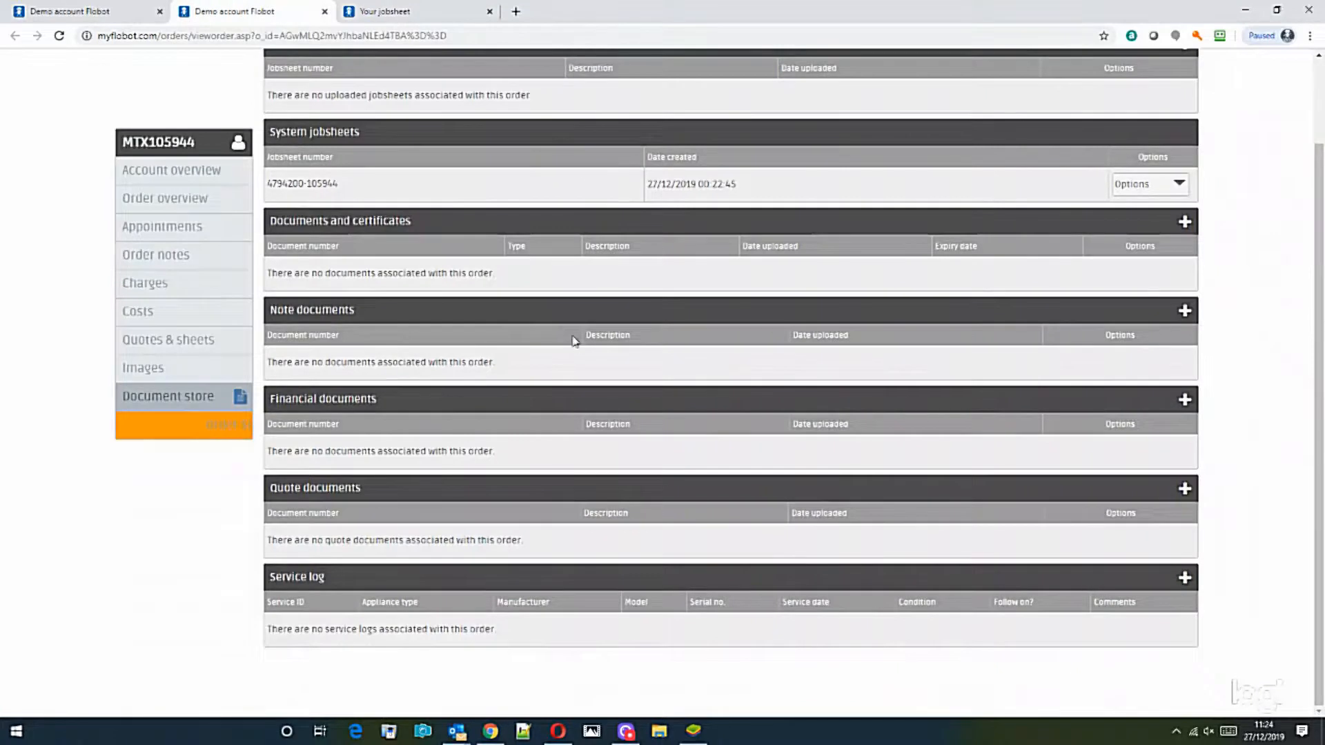
Step: Send the customer an invoice from the order's charges, without attaching a quote
{"action": "left_click", "coordinate": [155, 290]}
{"action": "scroll", "coordinate": [550, 369], "scroll_direction": "down", "scroll_amount": 2}
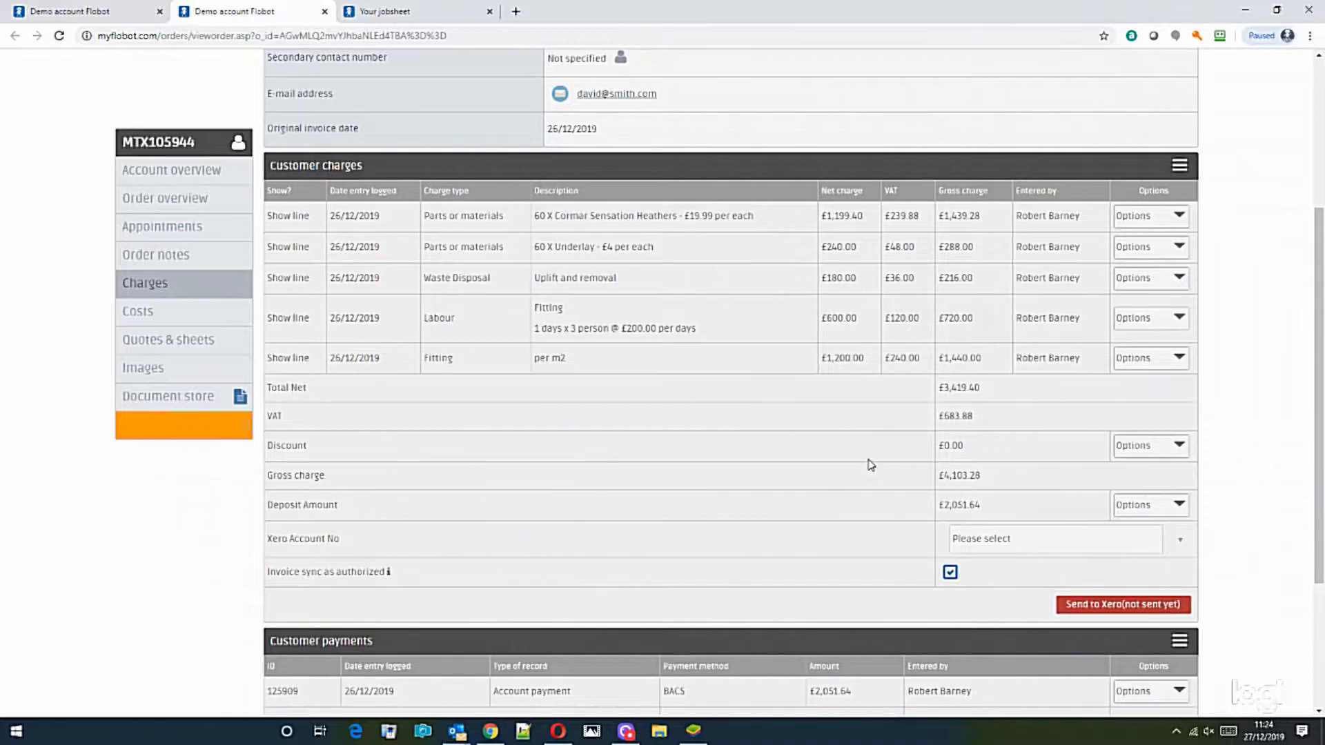
{"action": "scroll", "coordinate": [871, 472], "scroll_direction": "down", "scroll_amount": 3}
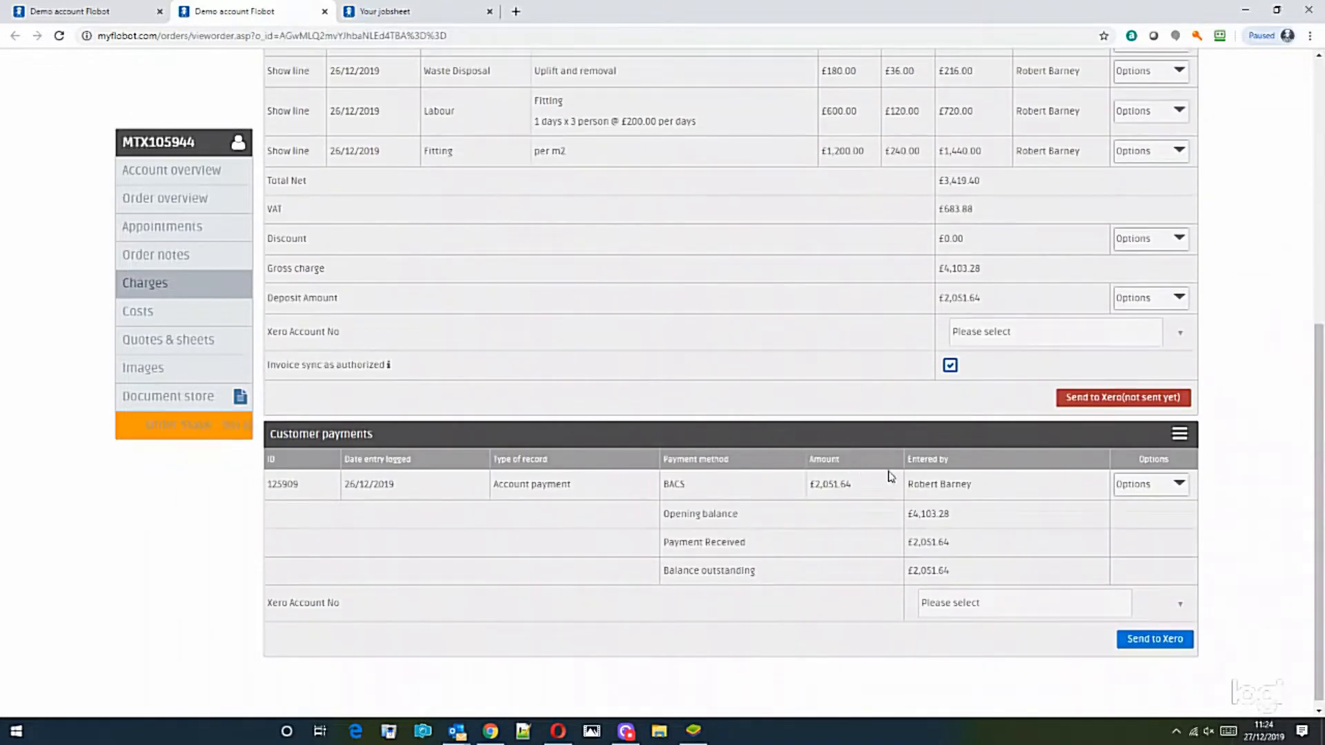
{"action": "scroll", "coordinate": [1069, 525], "scroll_direction": "up", "scroll_amount": 3}
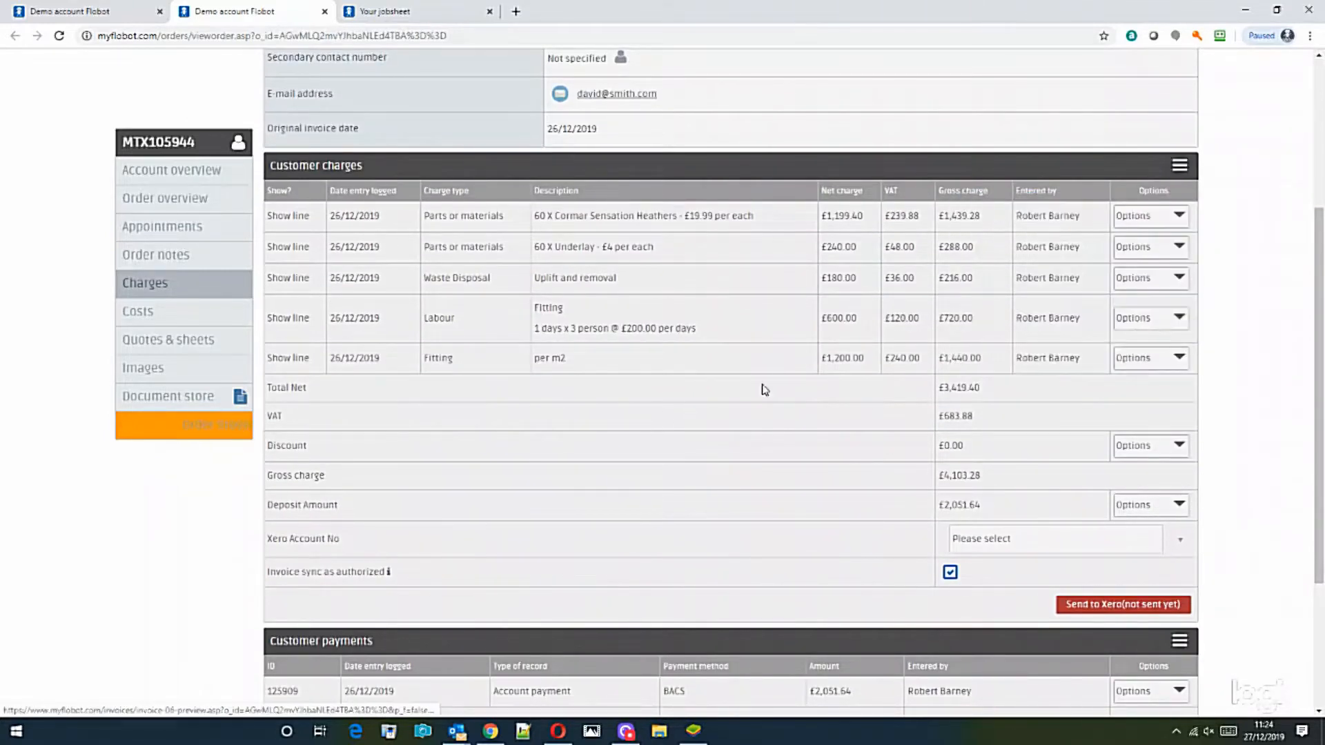
{"action": "left_click", "coordinate": [1179, 173]}
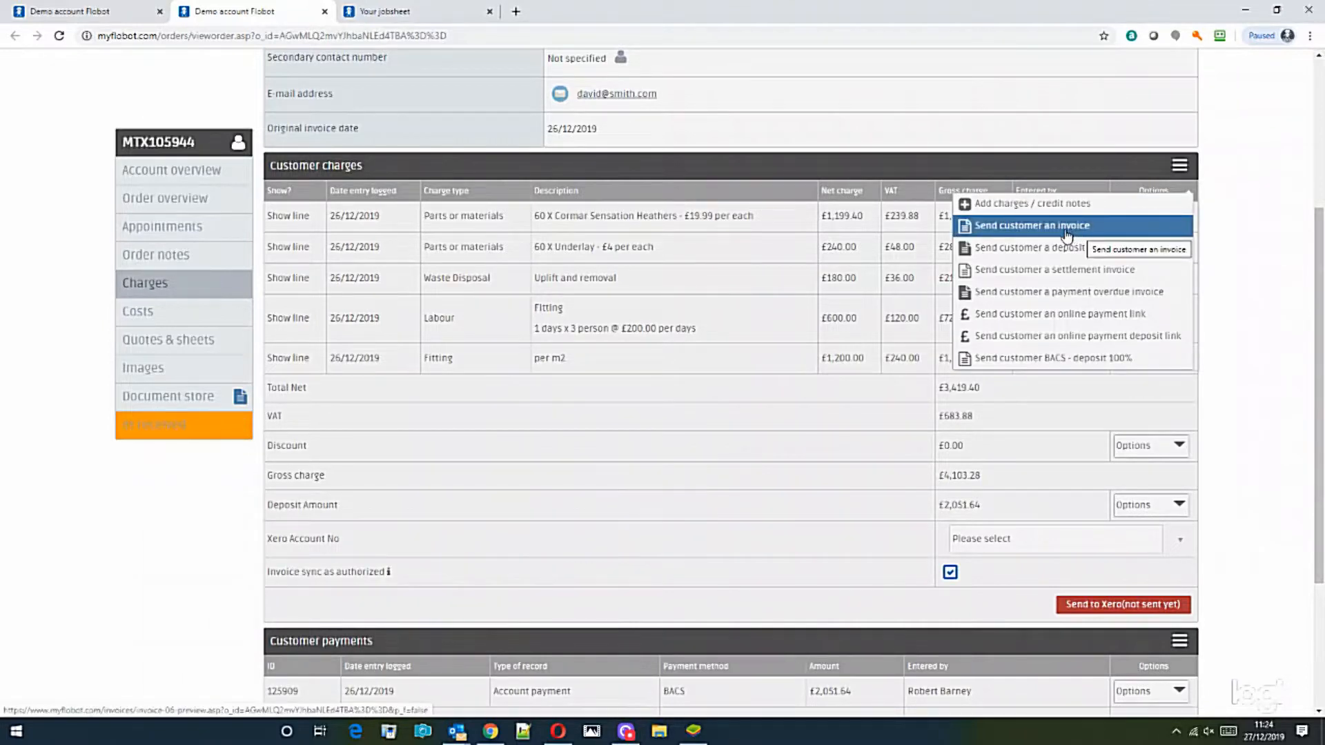
{"action": "left_click", "coordinate": [1068, 233]}
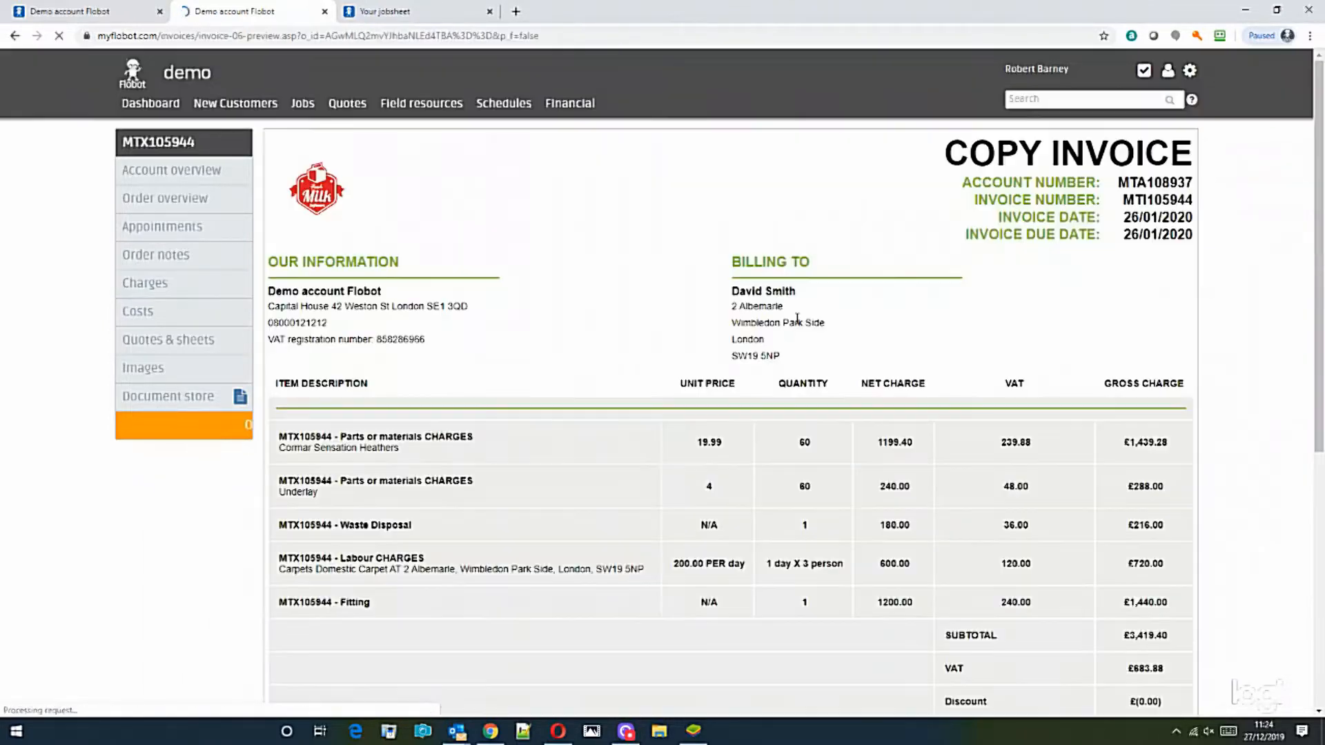
{"action": "scroll", "coordinate": [810, 359], "scroll_direction": "down", "scroll_amount": 6}
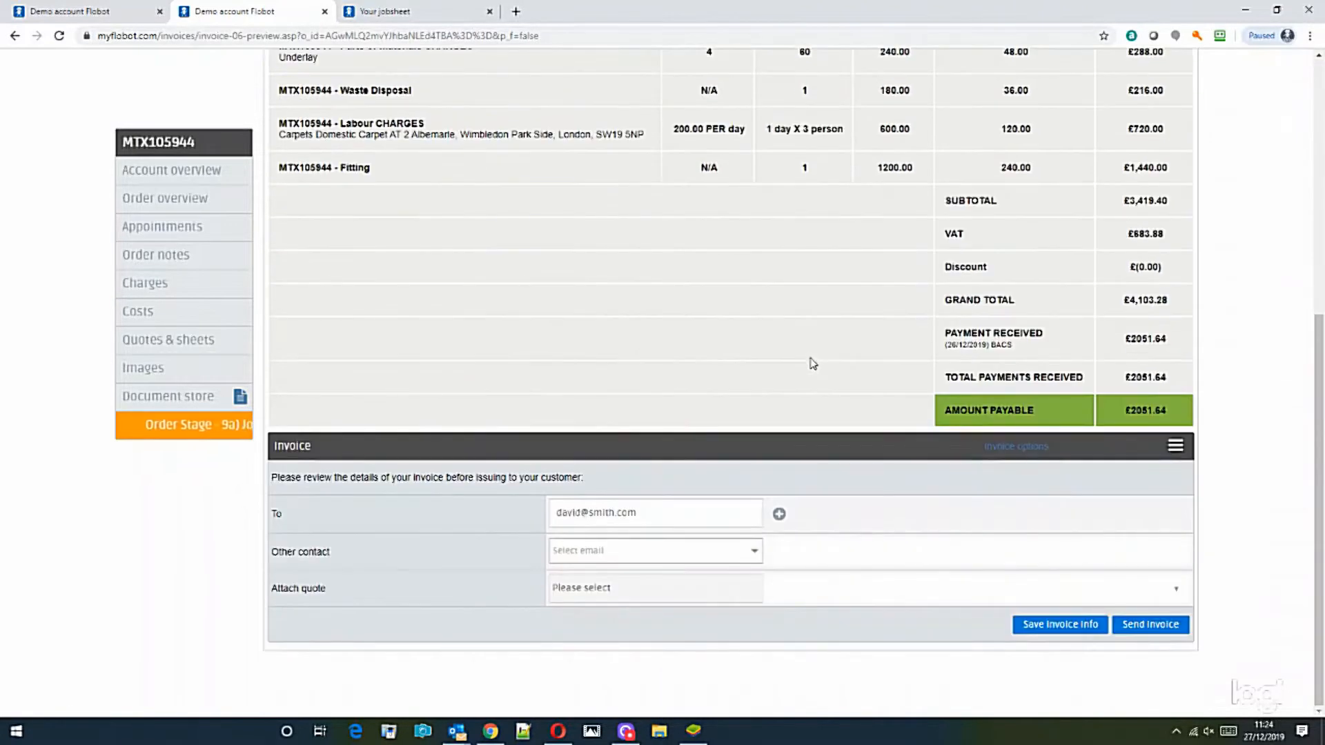
{"action": "left_click", "coordinate": [654, 592]}
{"action": "left_click", "coordinate": [932, 587]}
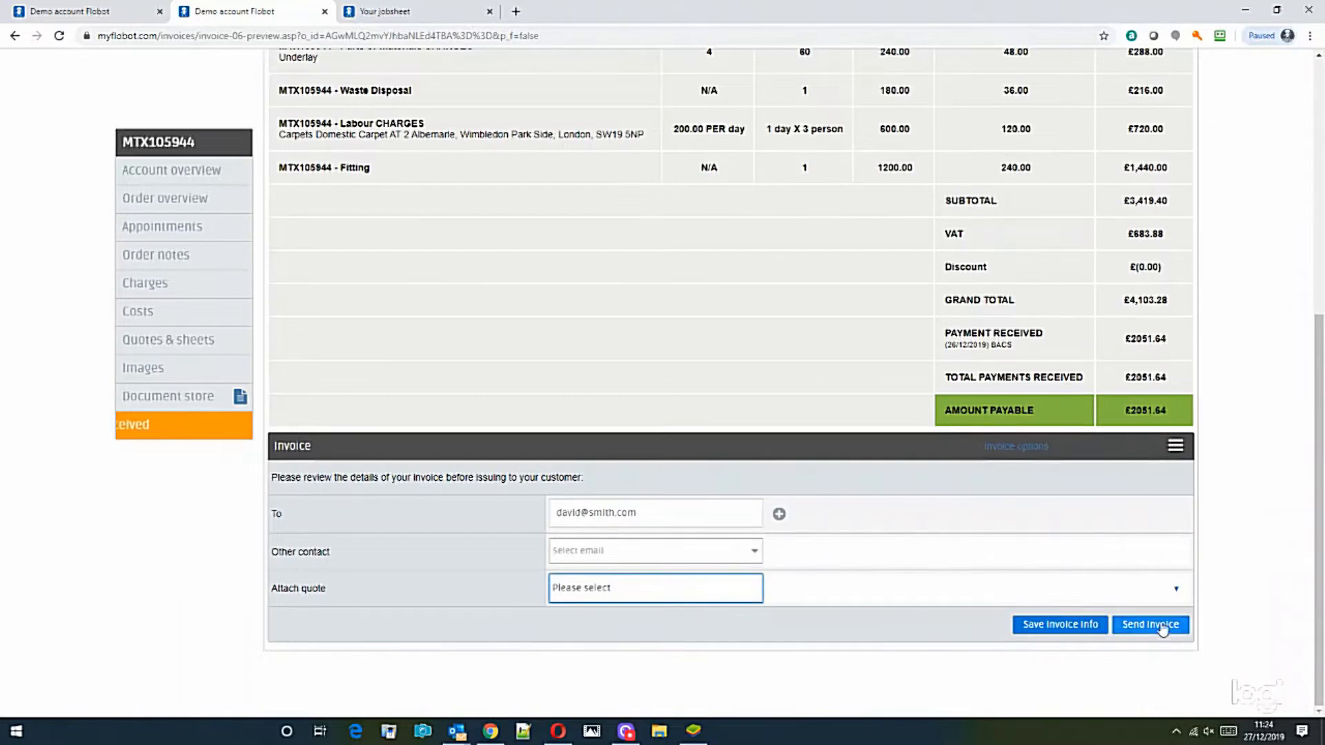
{"action": "left_click", "coordinate": [17, 35]}
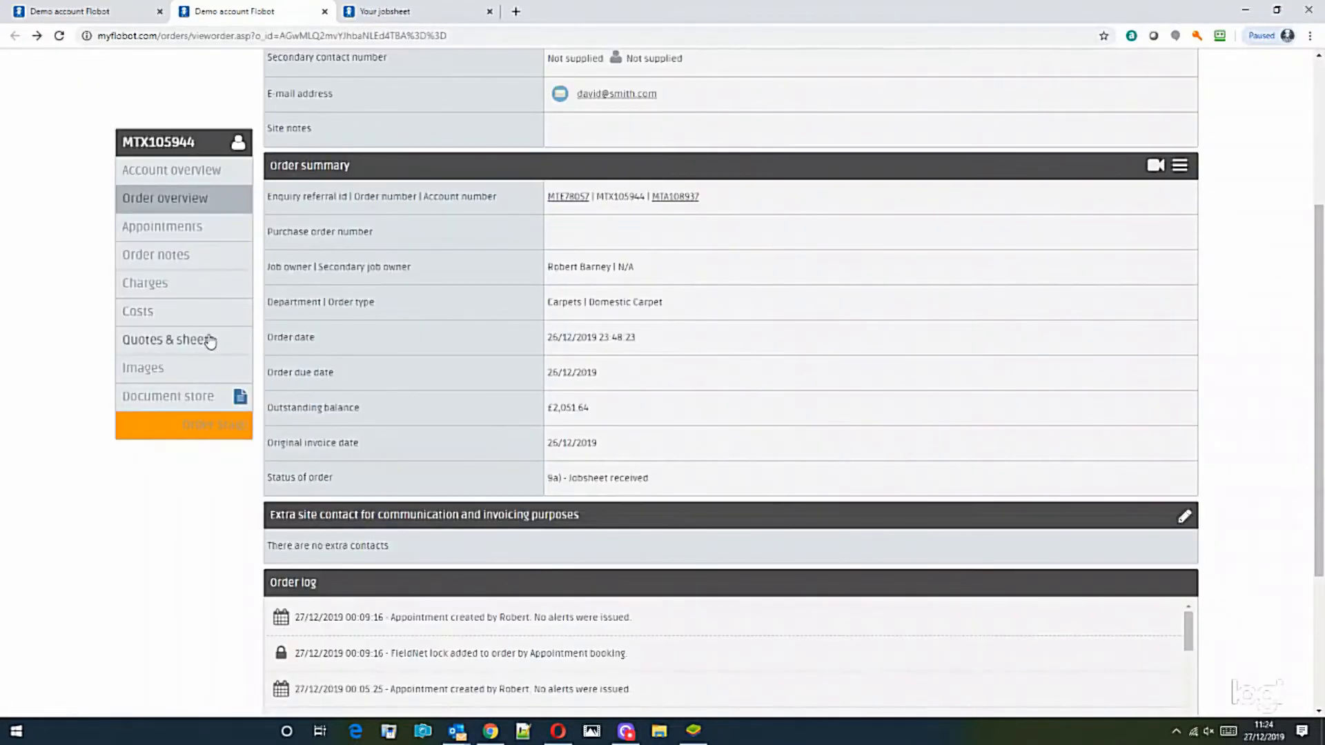
Step: Start recording a BACS payment of 2051.64 dated 27/12/2019 under Customer payments
{"action": "left_click", "coordinate": [163, 283]}
{"action": "scroll", "coordinate": [935, 518], "scroll_direction": "down", "scroll_amount": 3}
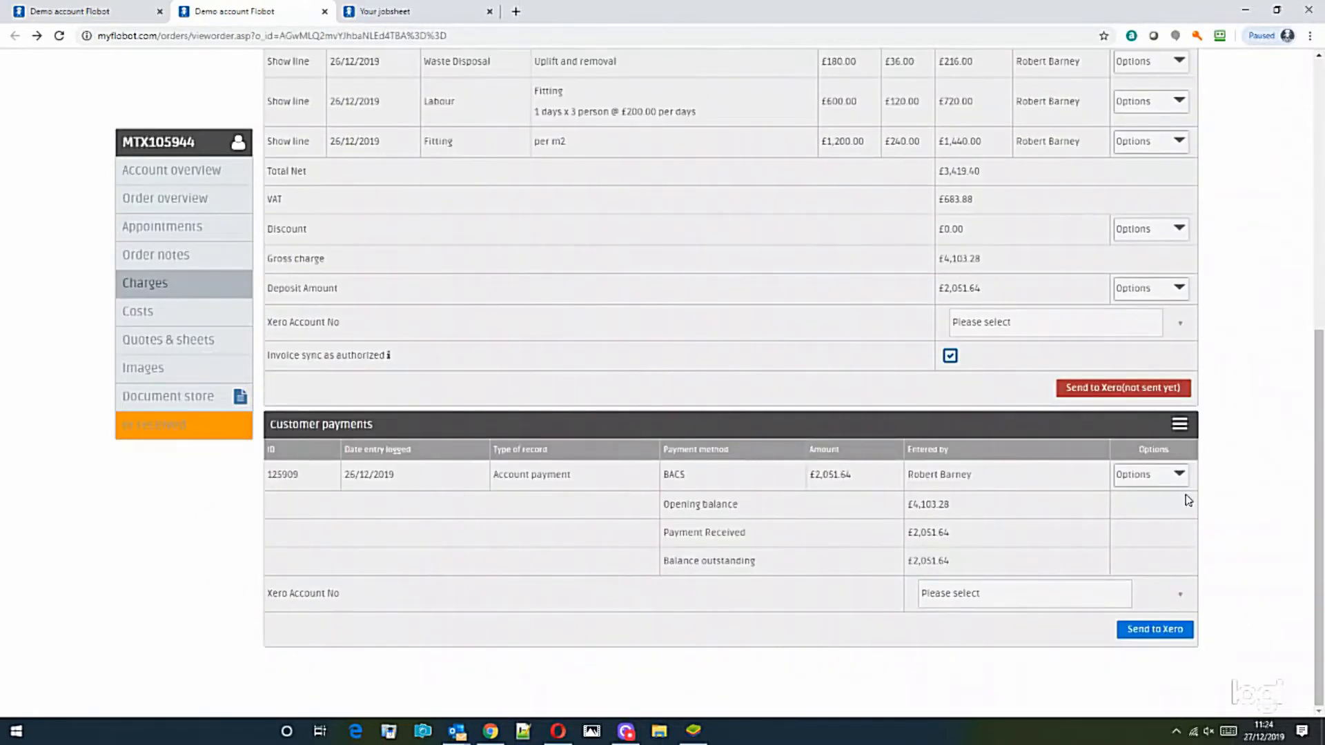
{"action": "left_click", "coordinate": [1184, 426]}
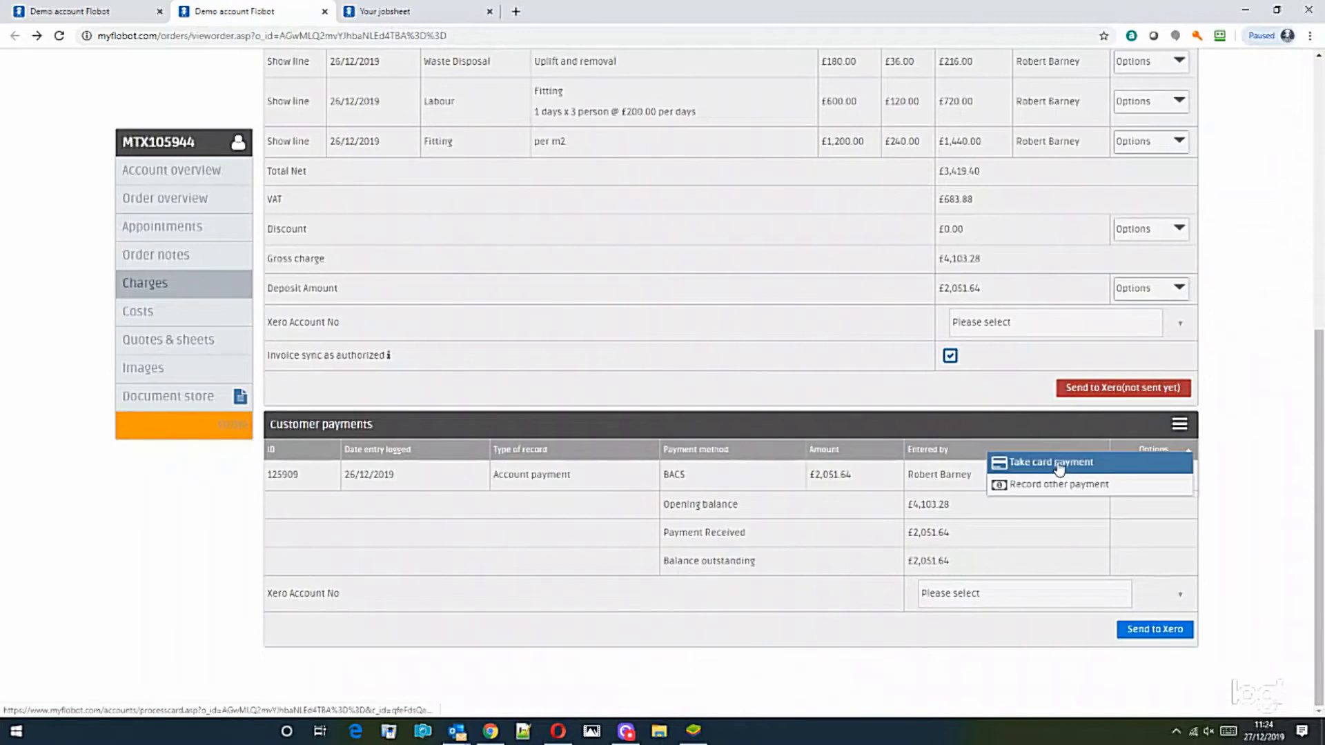
{"action": "left_click", "coordinate": [1051, 487]}
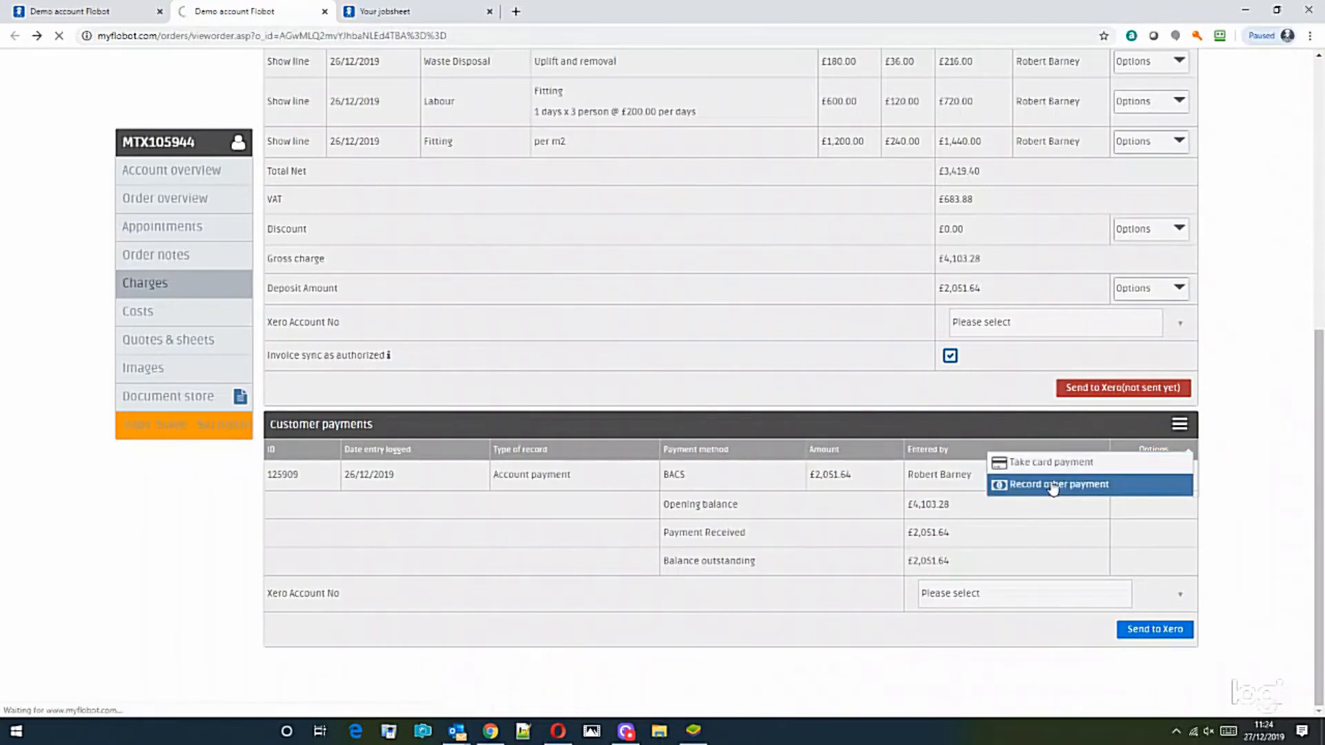
{"action": "left_click", "coordinate": [494, 205]}
{"action": "left_click", "coordinate": [483, 240]}
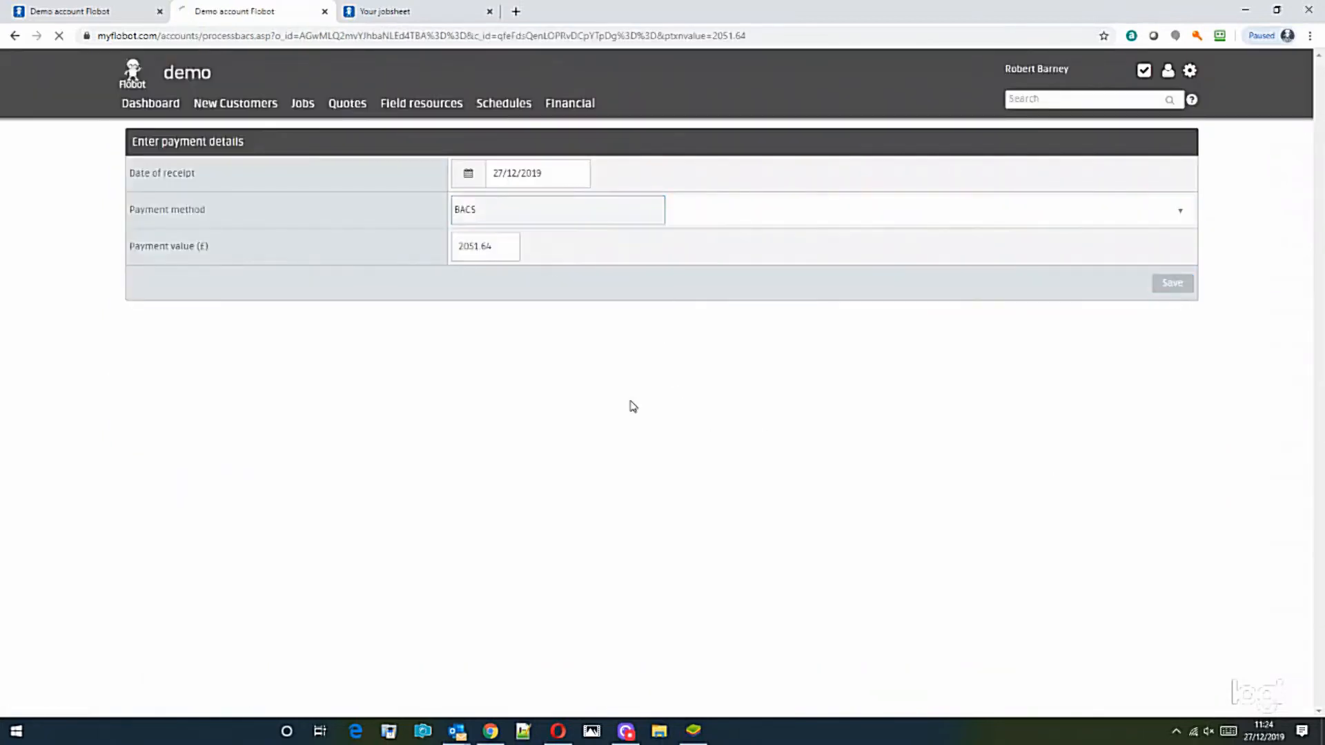